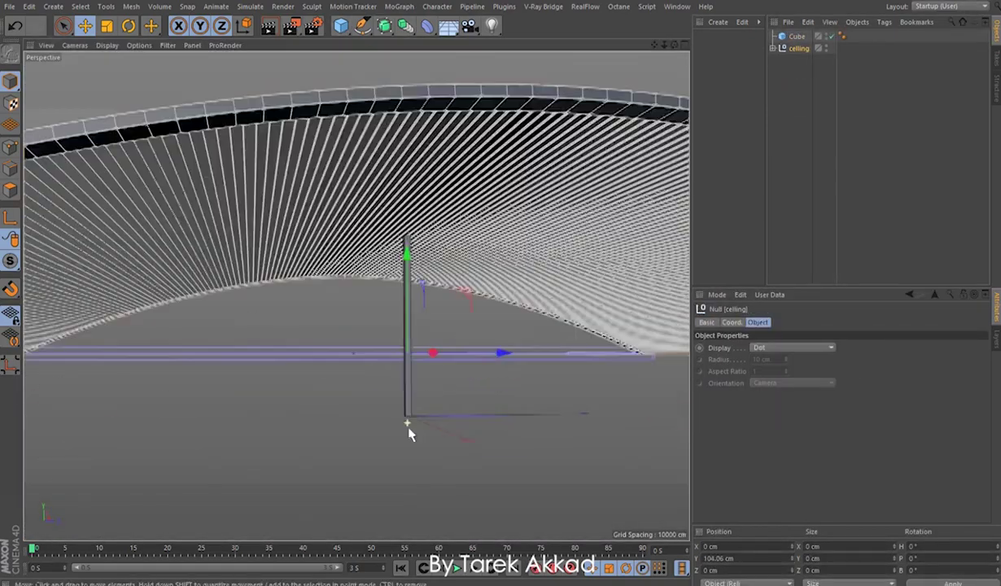
- In the side view, set the box width to 1200 cm
key("F3")
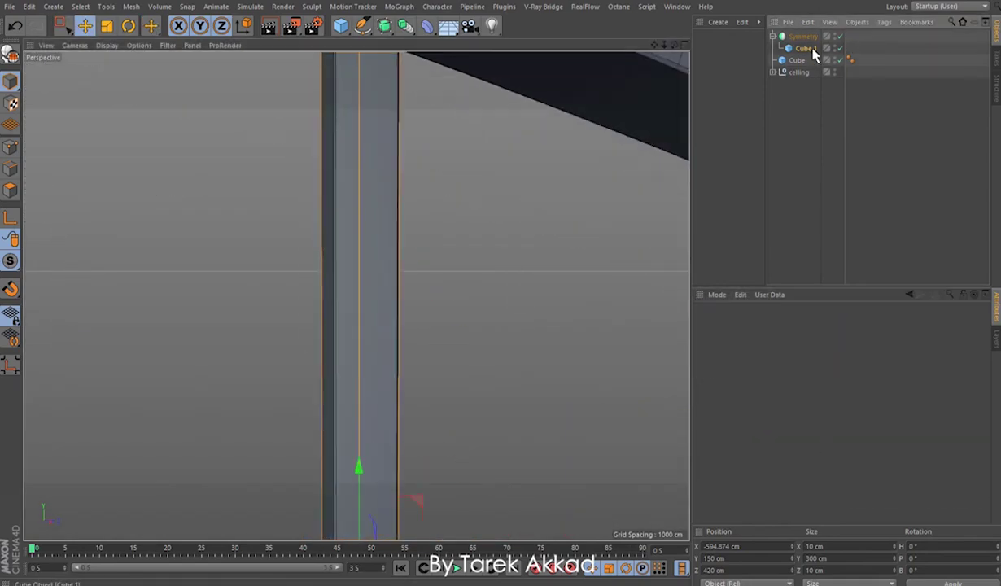
left_click(806, 49)
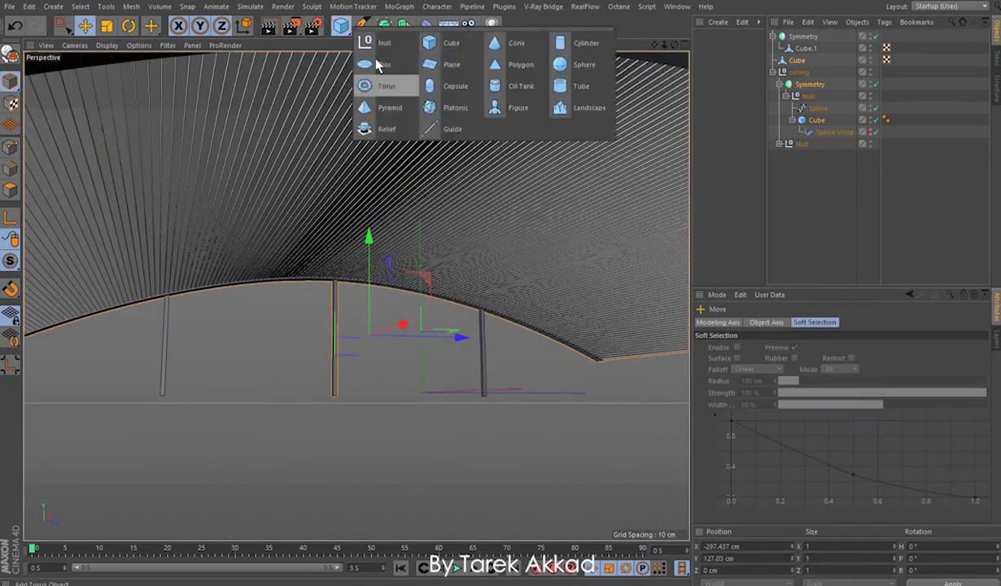
type("1200")
key("Return")
key("F2")
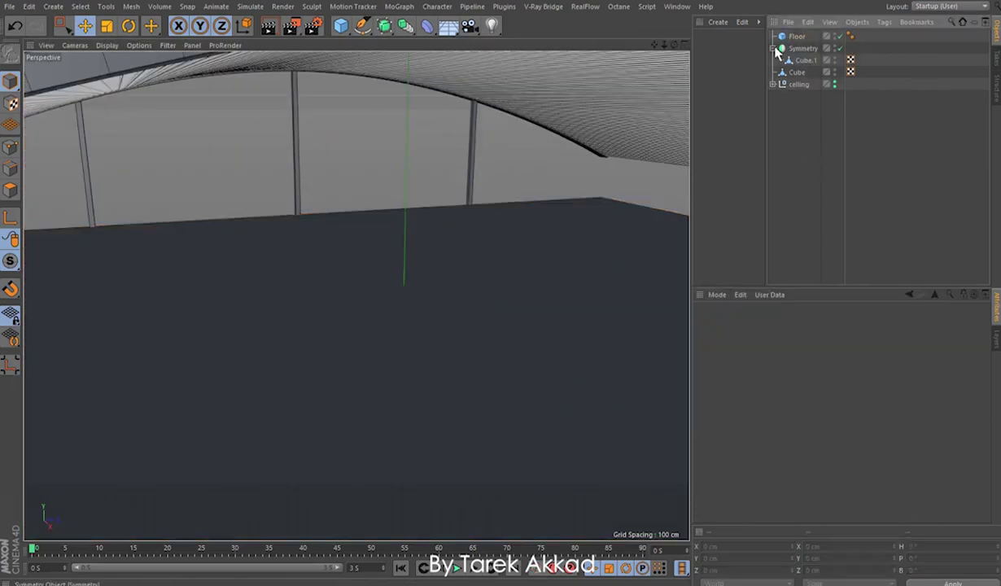
- Select the new floor box and check the ceiling slat cloner, back in perspective view
left_click(803, 61)
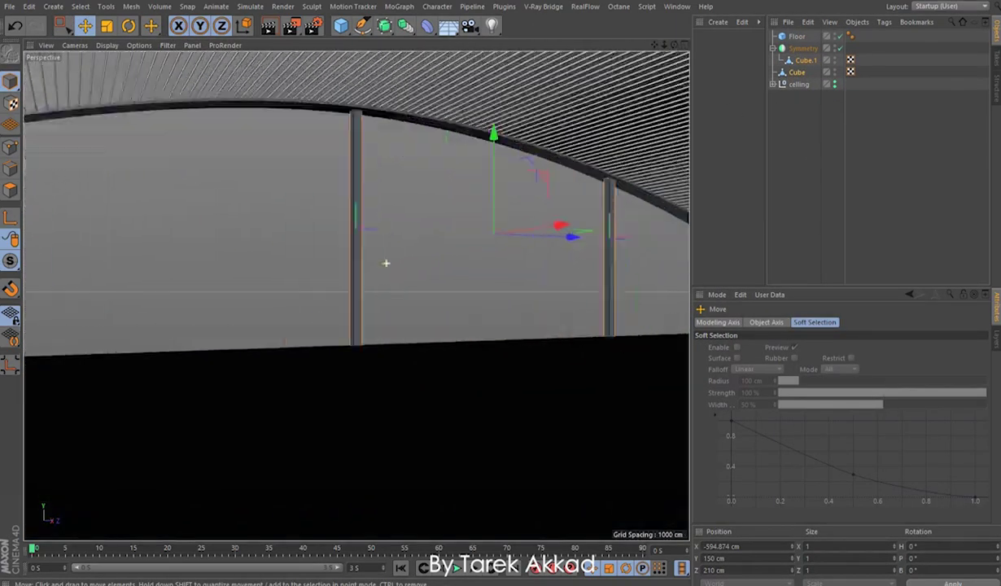
left_click(781, 84)
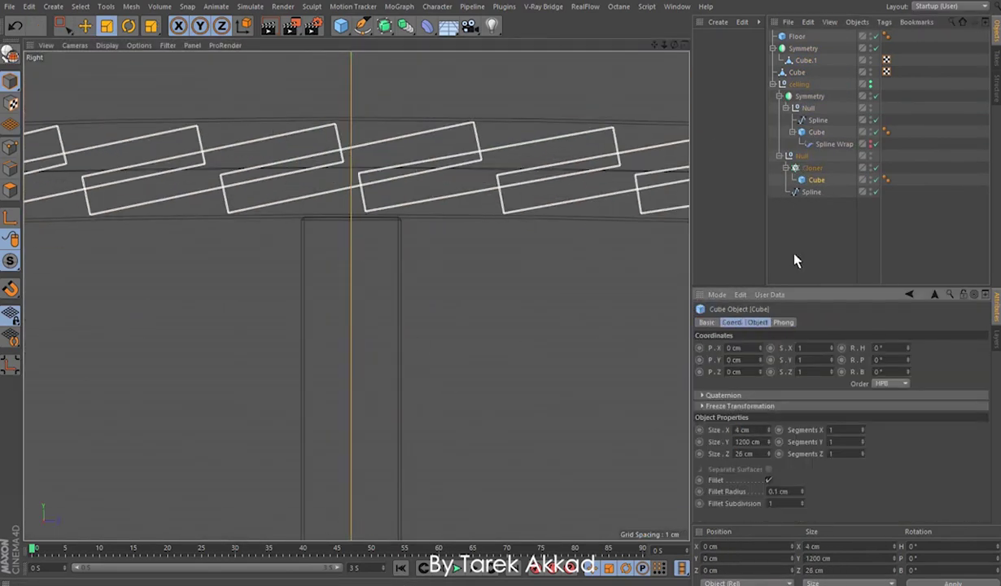
left_click(812, 167)
key("F1")
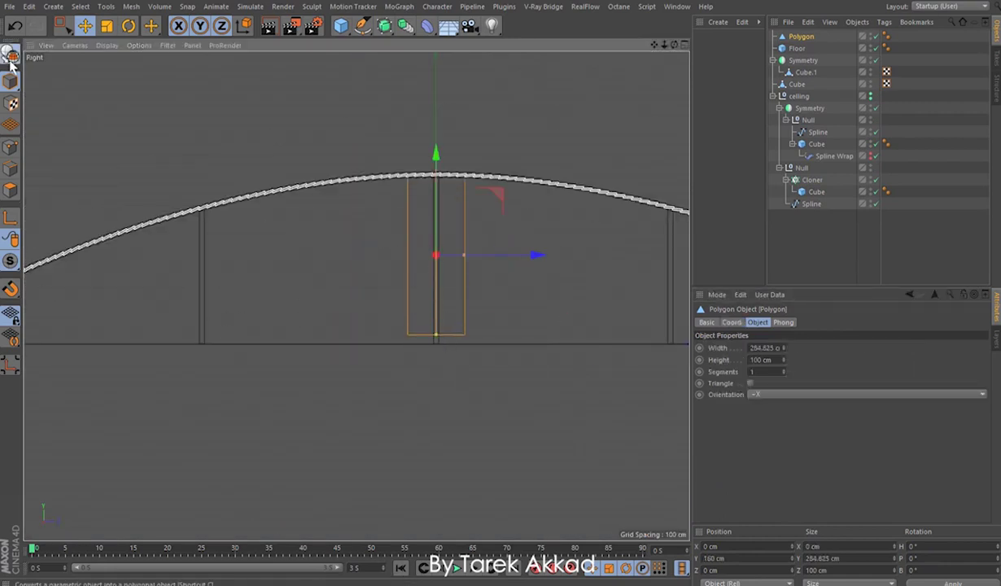
- Extrude the wall outline spline and set up the frame bar sweeps' rectangle profiles
left_click(521, 43, "alt")
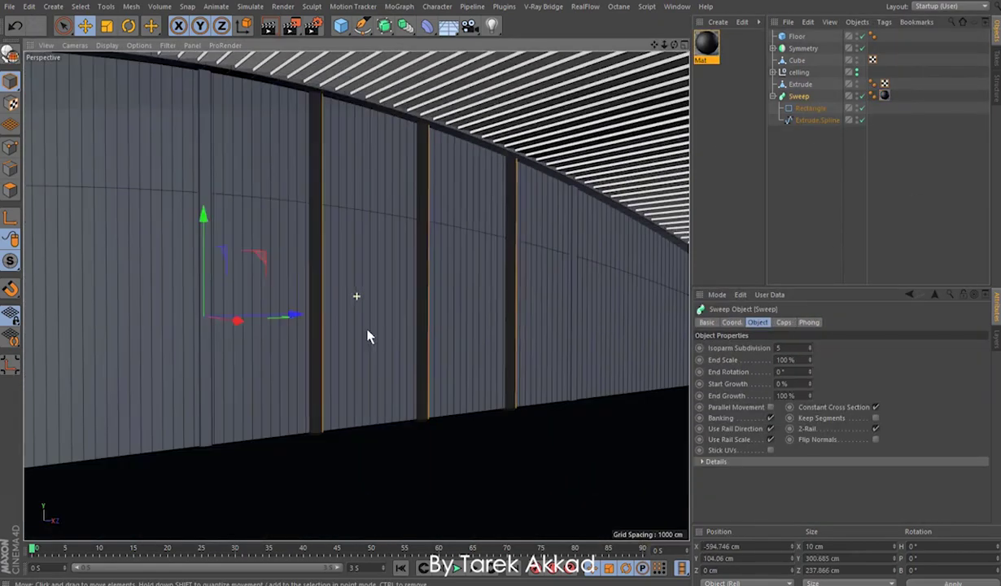
left_click(800, 107)
left_click(576, 258)
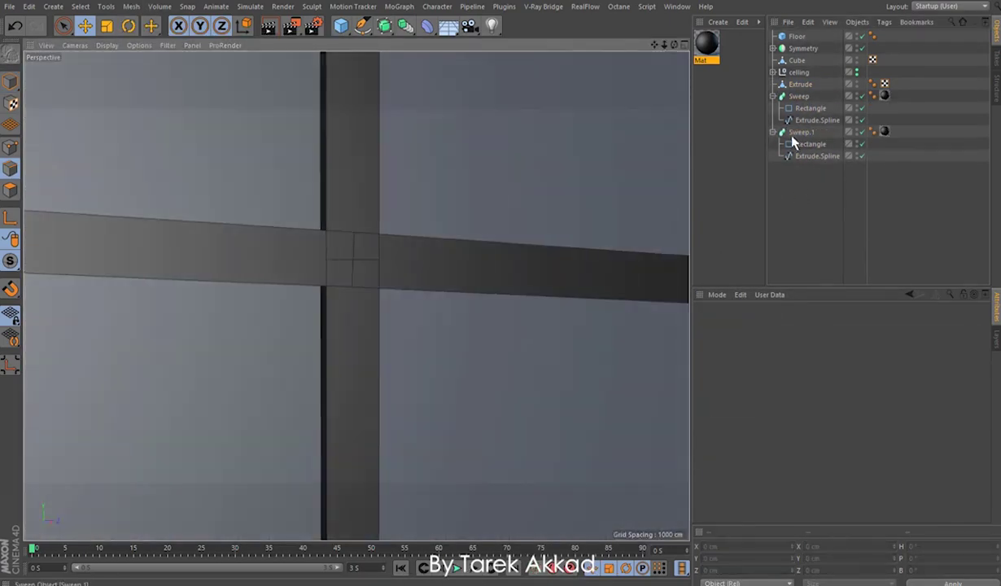
left_click(805, 144)
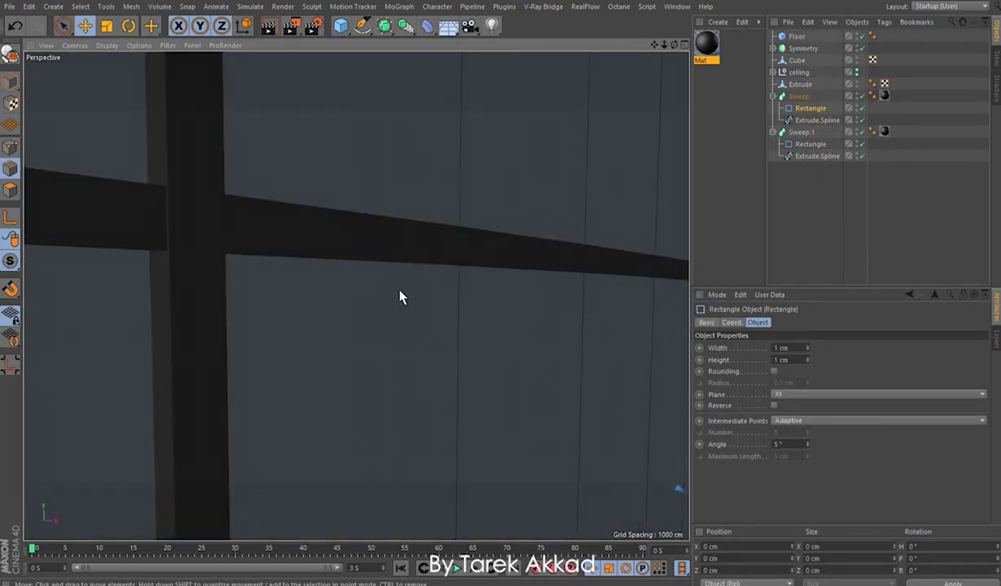
left_click(800, 132)
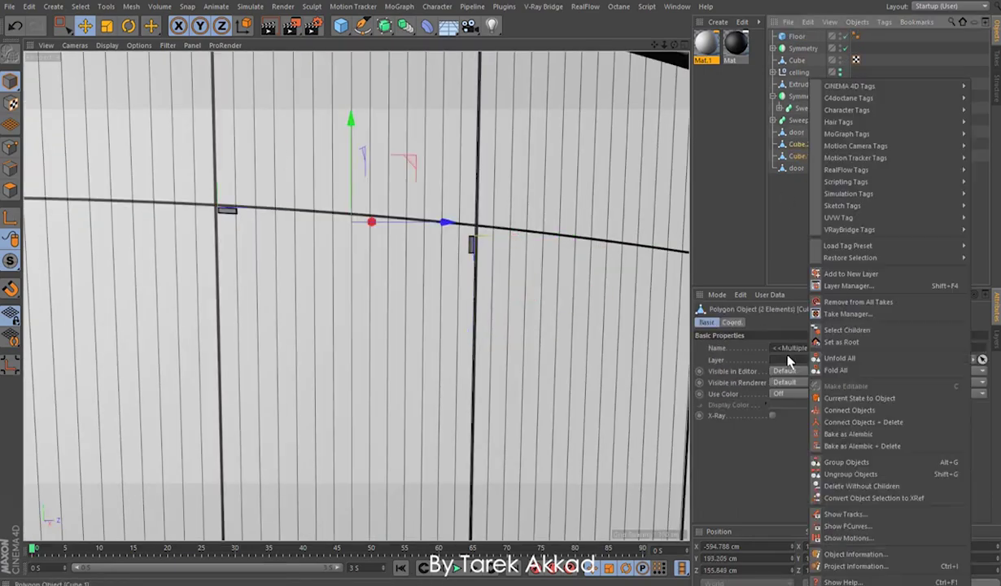
- Give the door handle profile rounded corners and 0.5 cm width, then duplicate the handle sideways
left_click(802, 132)
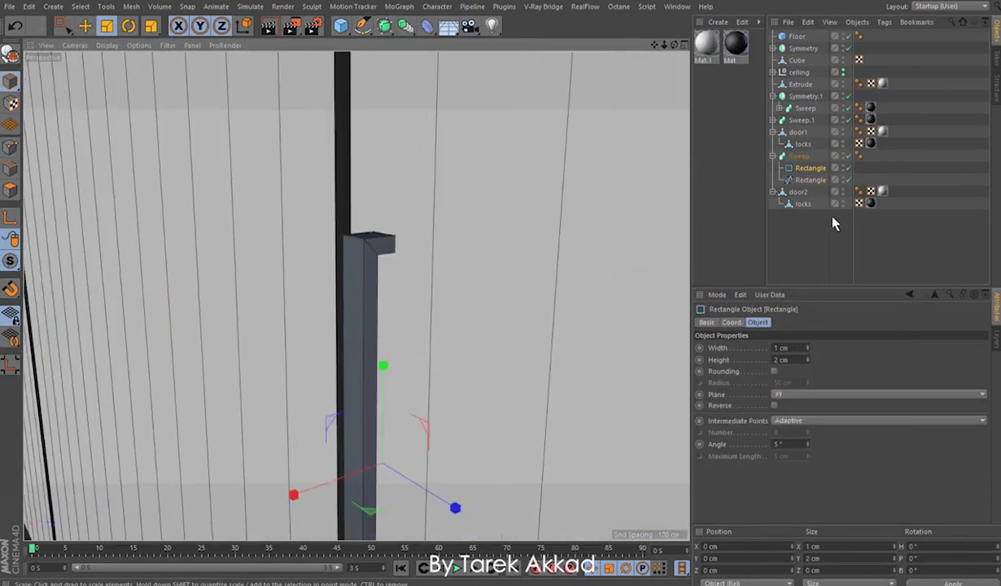
left_click(774, 371)
type("0.5")
key("Return")
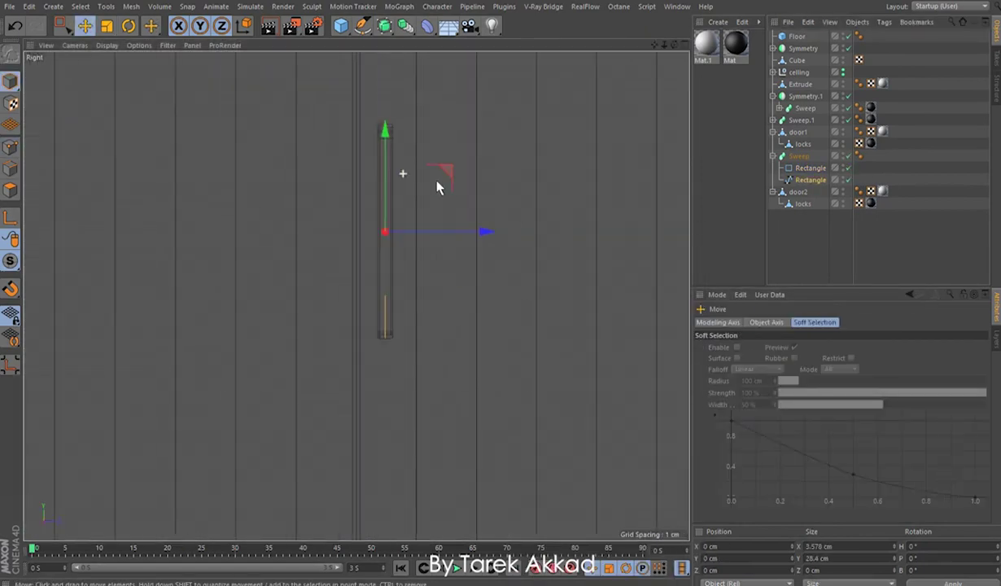
left_click_drag(513, 236, 421, 252, "ctrl")
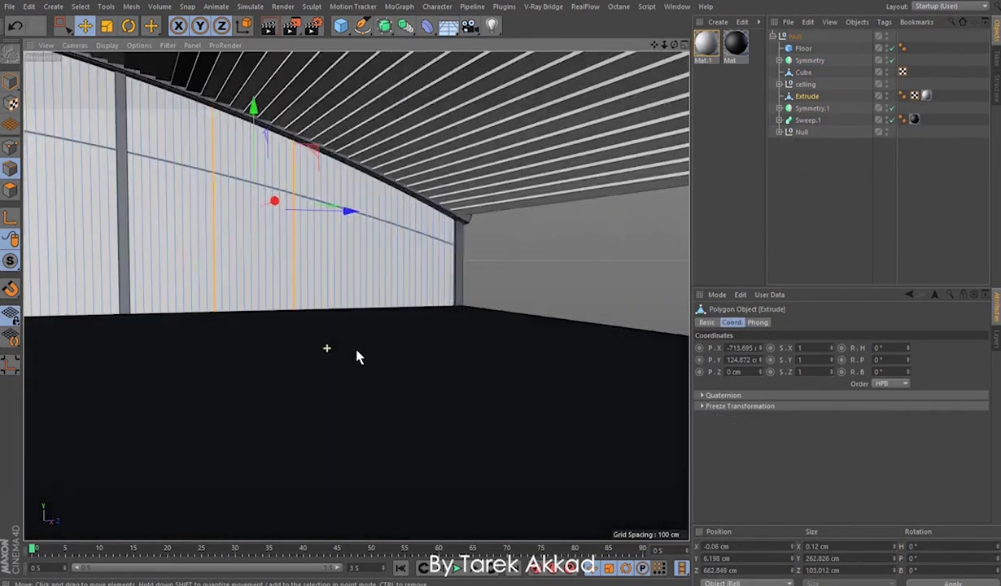
- Hide the ceiling and subdivide the drawn wall spline segment
left_click(131, 6)
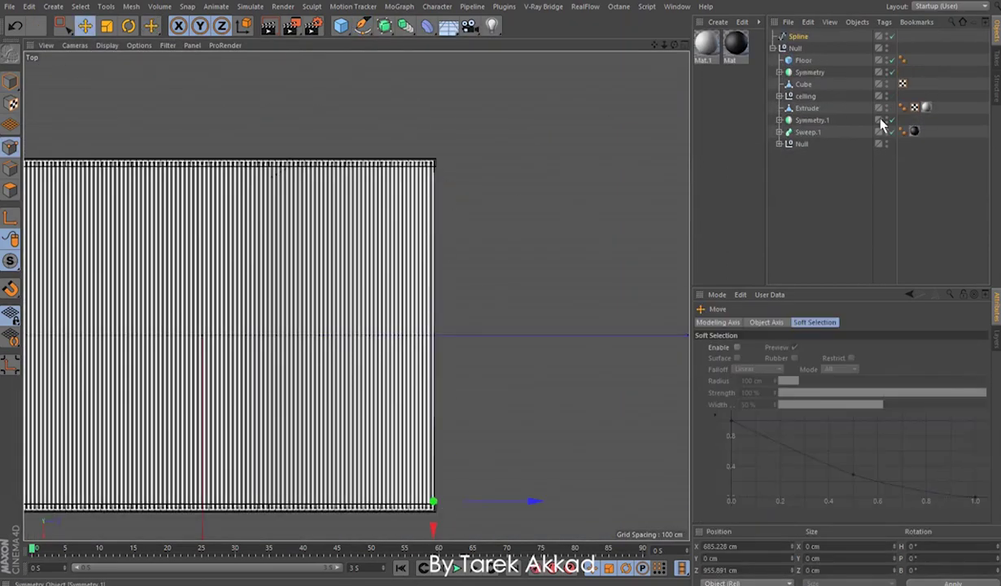
left_click(886, 94)
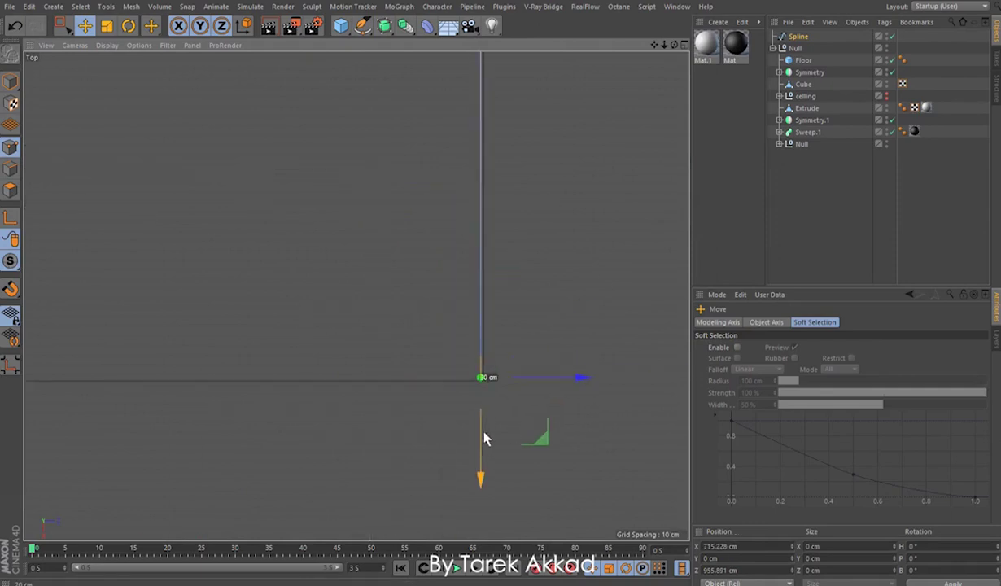
right_click(546, 293)
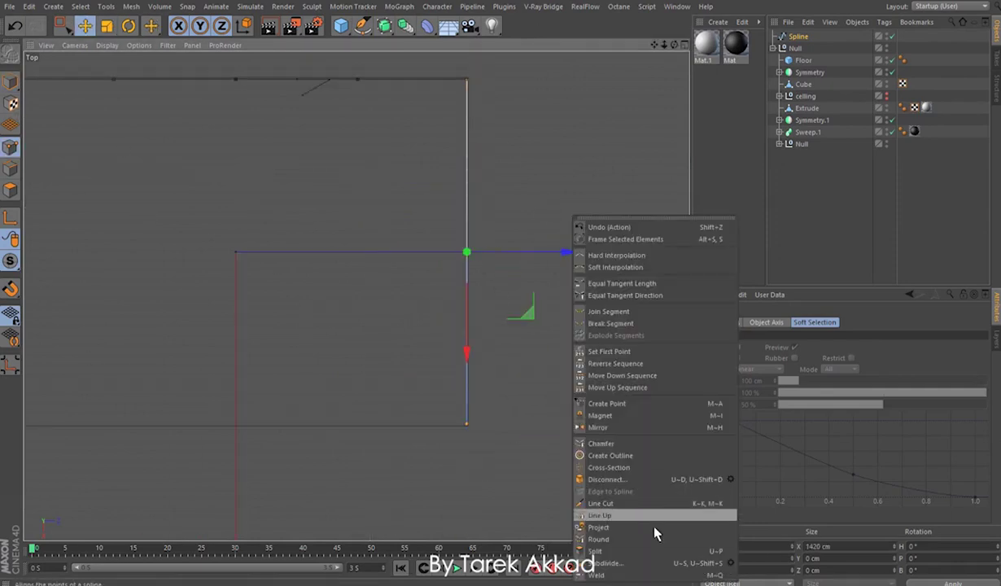
left_click(703, 557)
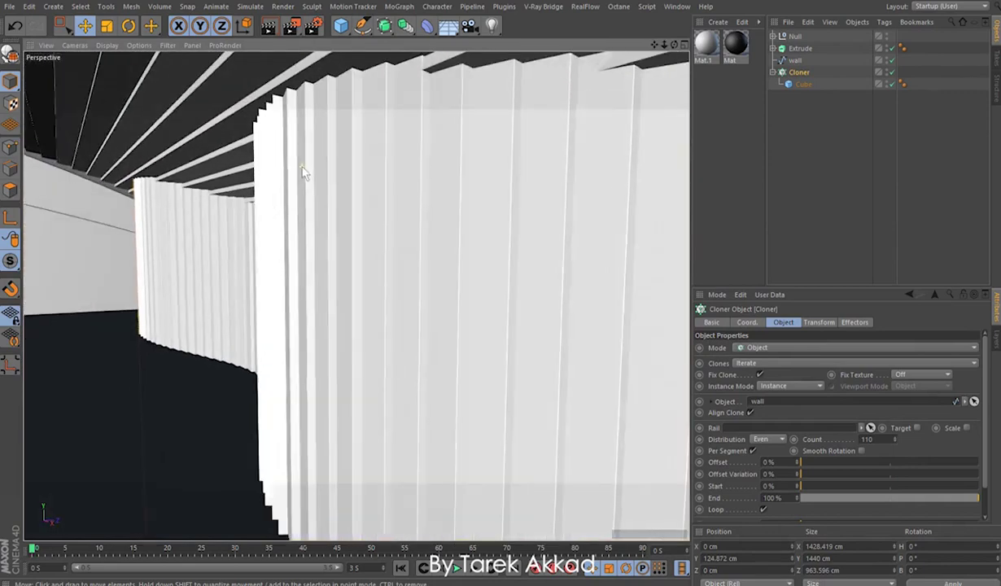
- Thin the cloned wall fins to 2 cm and angle them to -32 degrees
type("2.2")
key("Tab")
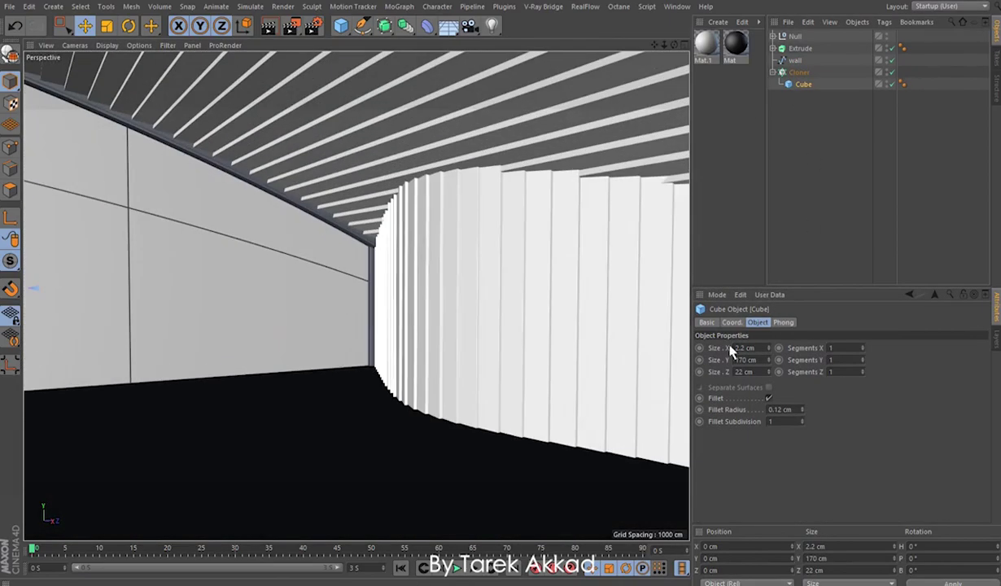
left_click(782, 72)
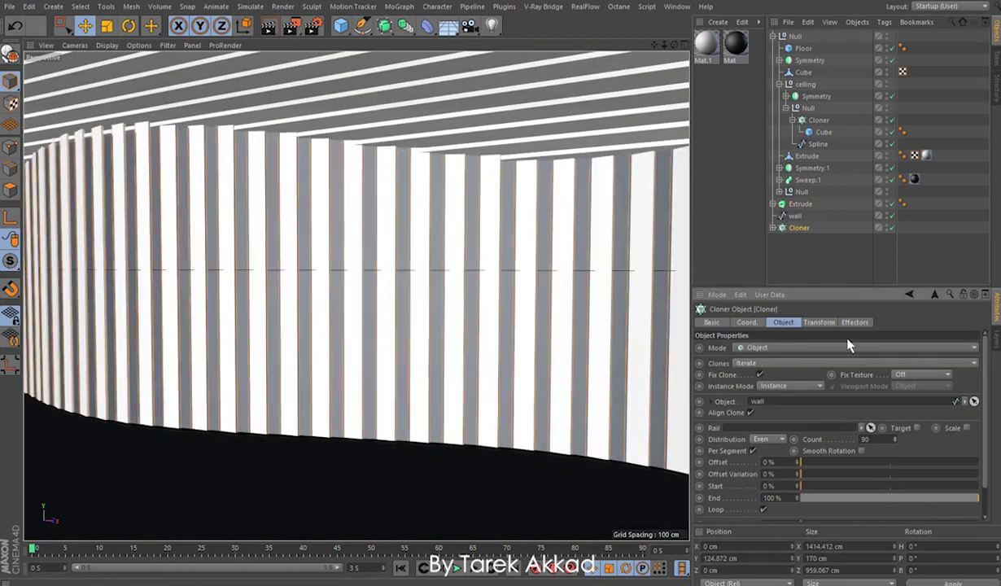
left_click(818, 322)
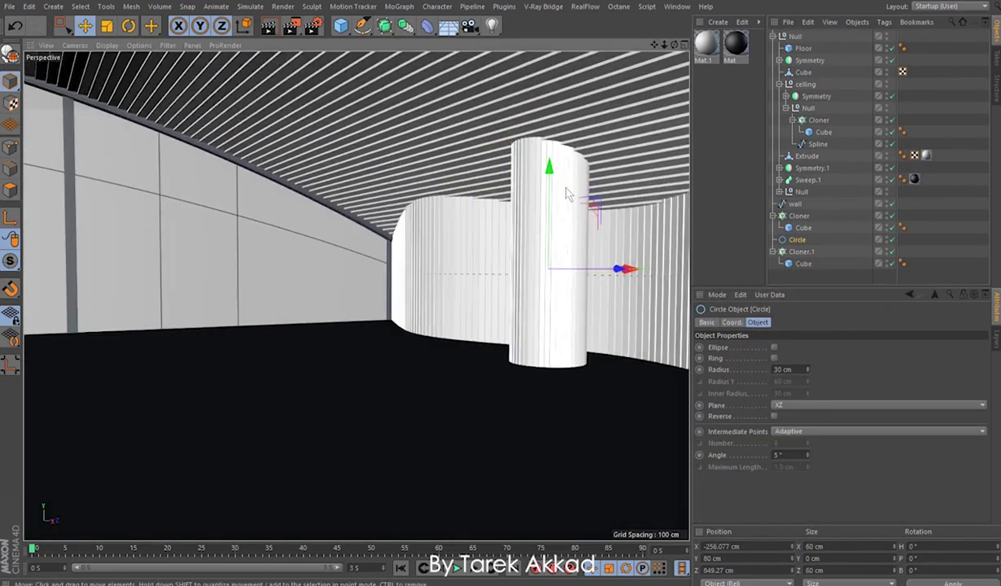
- Group each circle with its fin cloner into stacked fin-ring groups
left_click(801, 252)
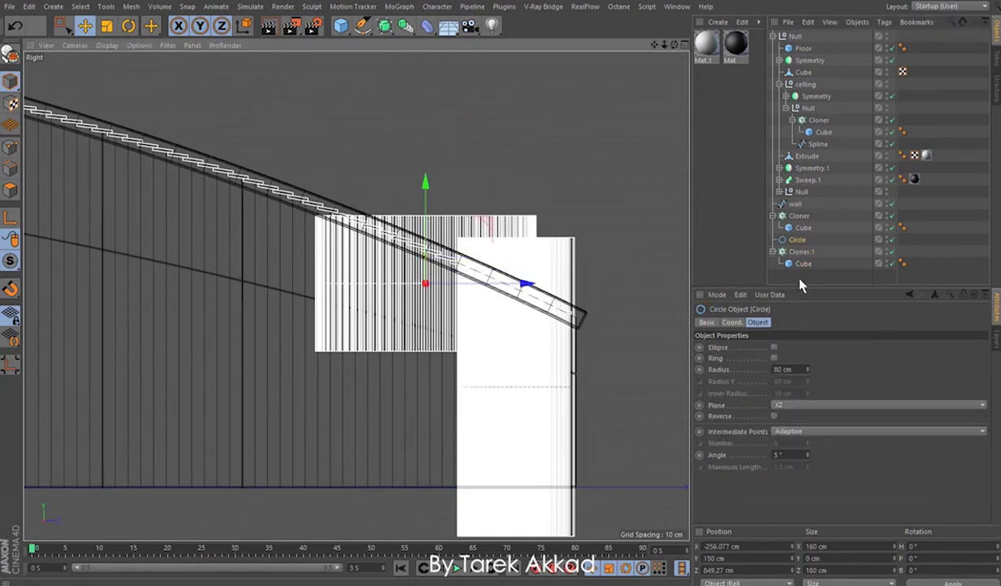
left_click(794, 252)
scroll(130, 248, "down", 3)
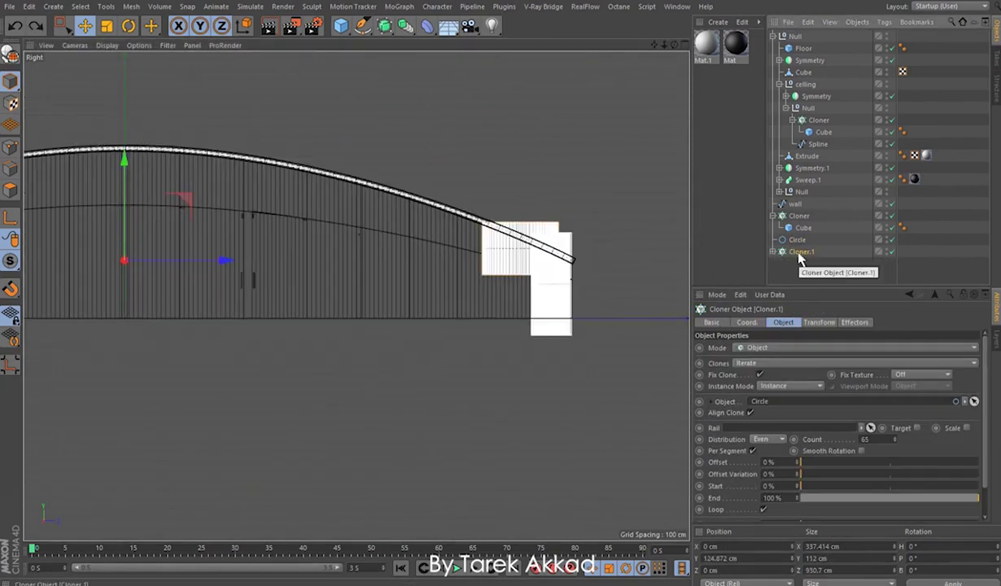
key("c")
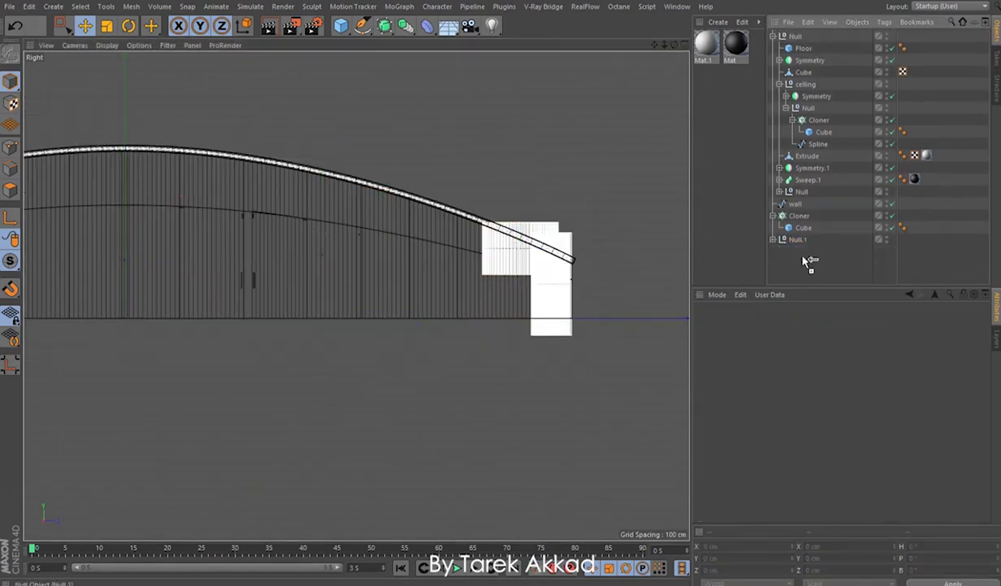
left_click(797, 251)
scroll(449, 221, "up", 3)
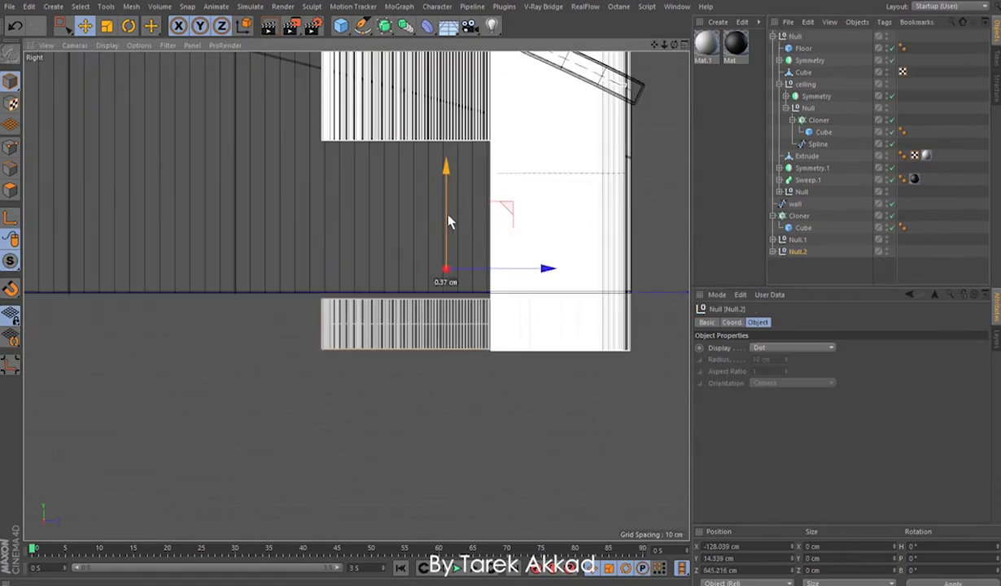
scroll(449, 221, "up", 2)
key("F1")
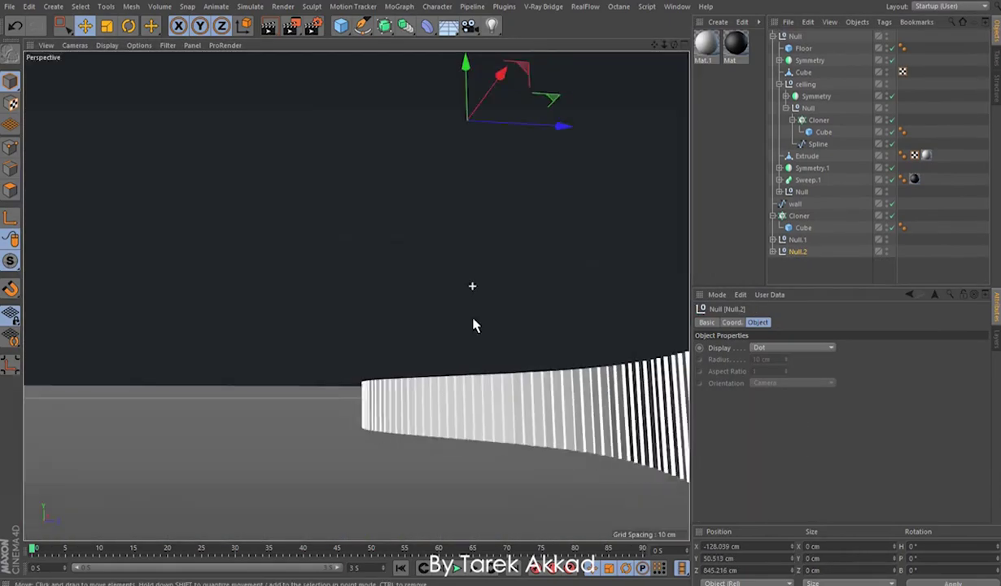
key("h")
left_click(530, 145)
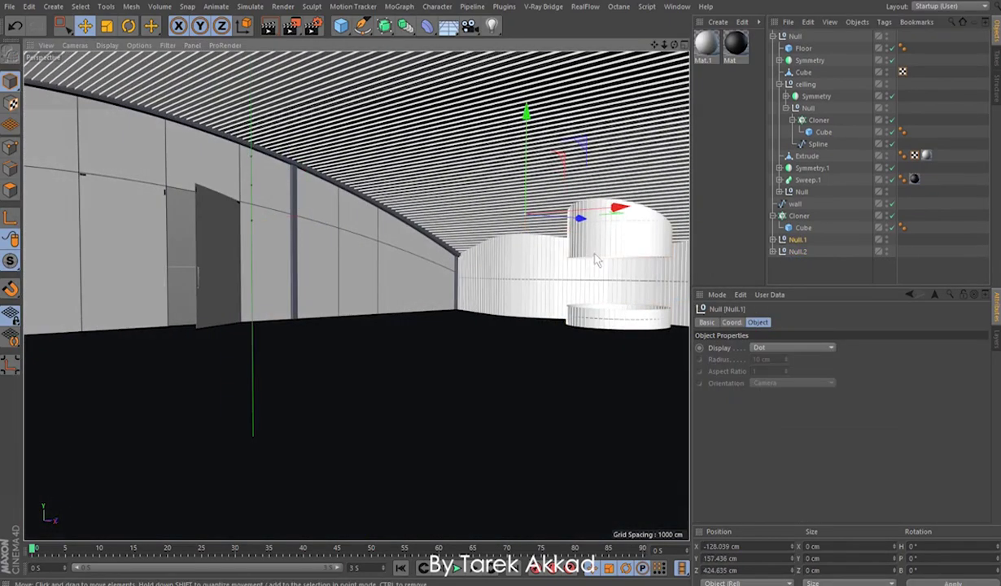
- Extrude a circle spline as the glass cylinder and add a box for the floor opening
left_click_drag(362, 26, 388, 44)
key("F3")
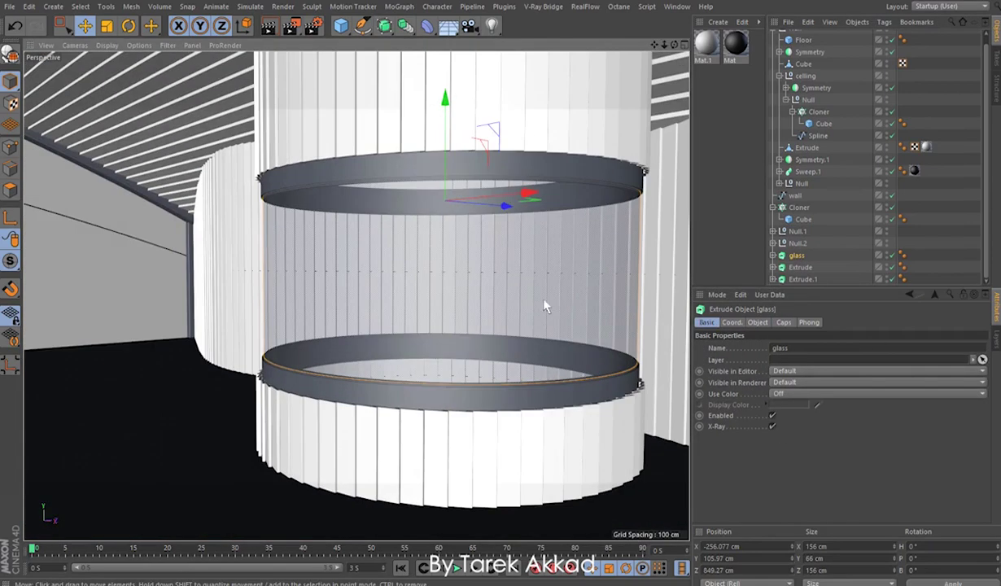
left_click(341, 25)
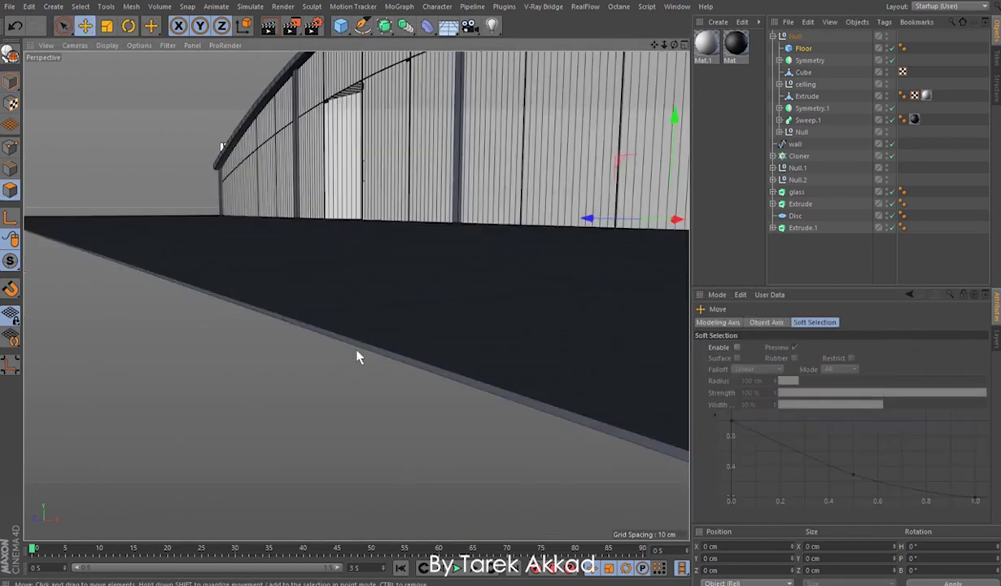
left_click(804, 62)
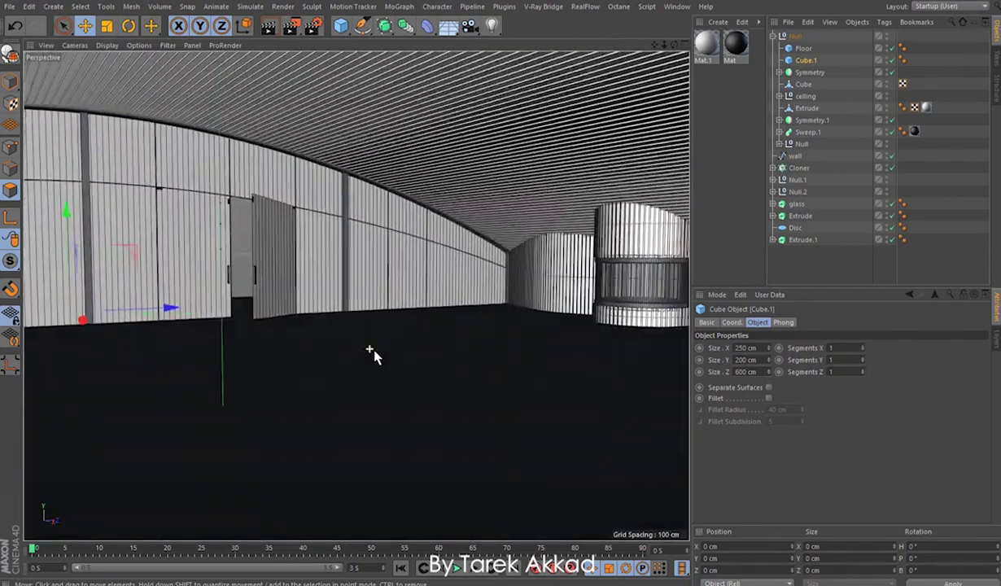
- Add a camera at the current view and select the floor-cutting box
left_click(90, 224)
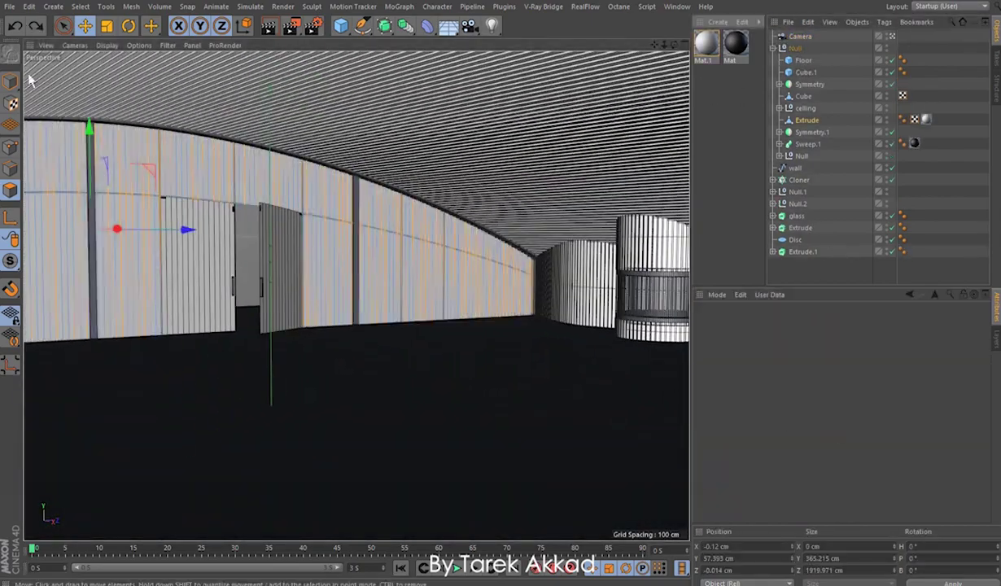
key("ctrl+b")
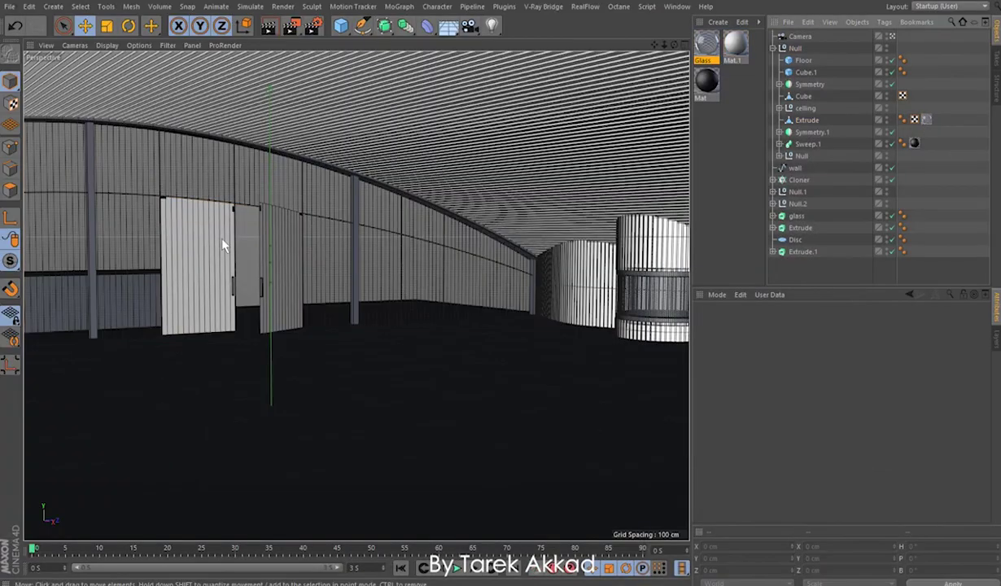
left_click(805, 72)
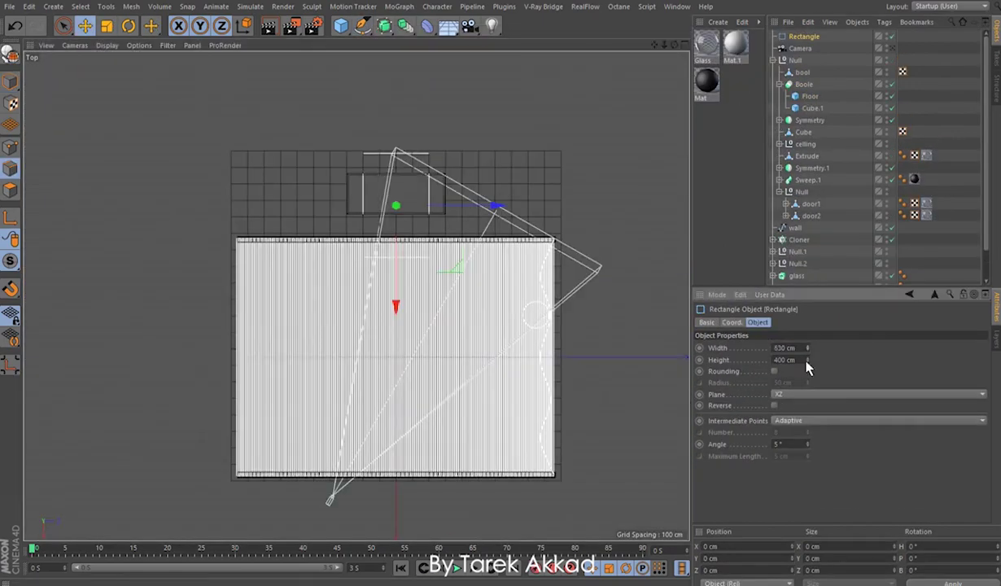
- Clone thin cylinder railing posts along the rectangle outline with Step distribution spacing
scroll(482, 224, "up", 3)
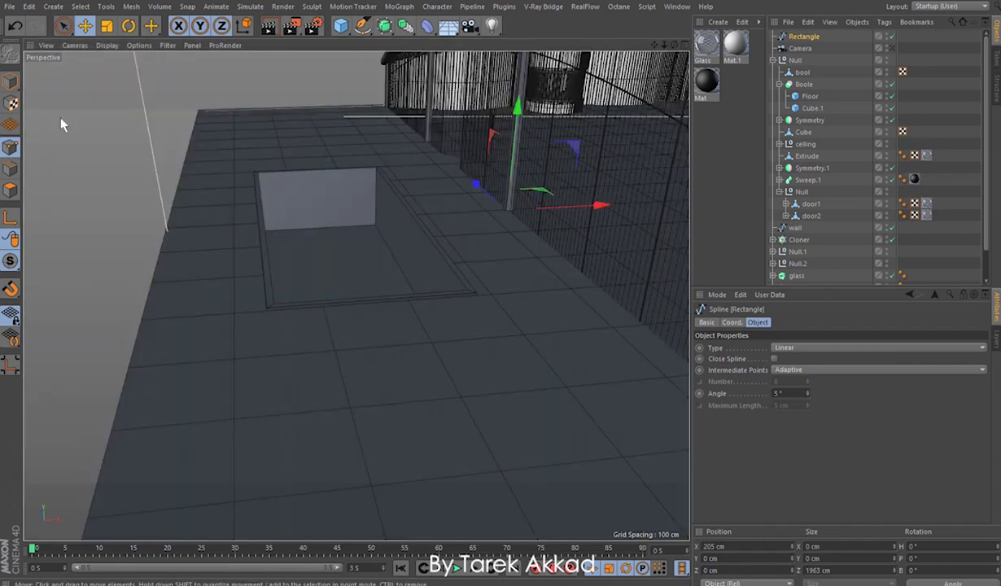
left_click(582, 44)
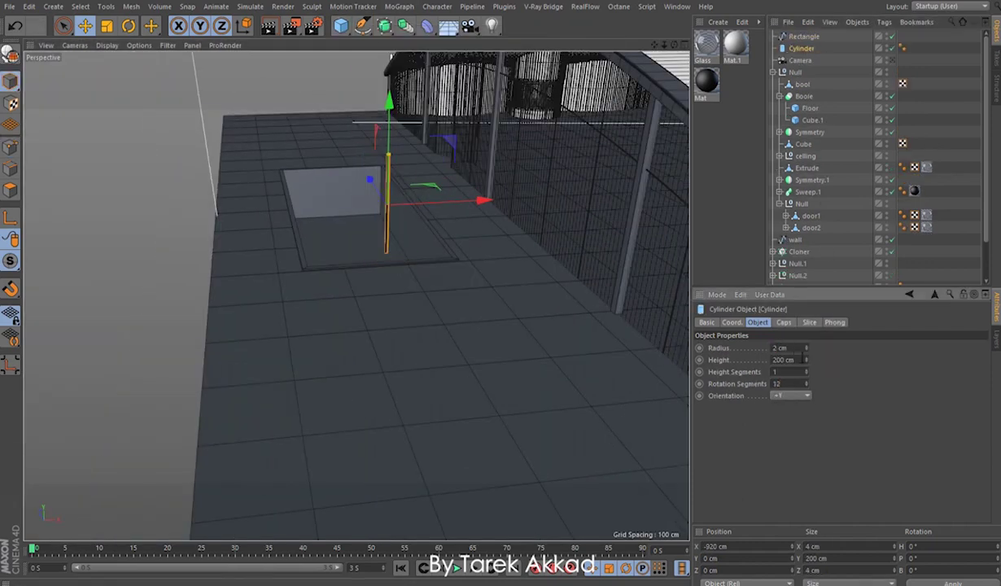
left_click(407, 136, "alt")
left_click(777, 360)
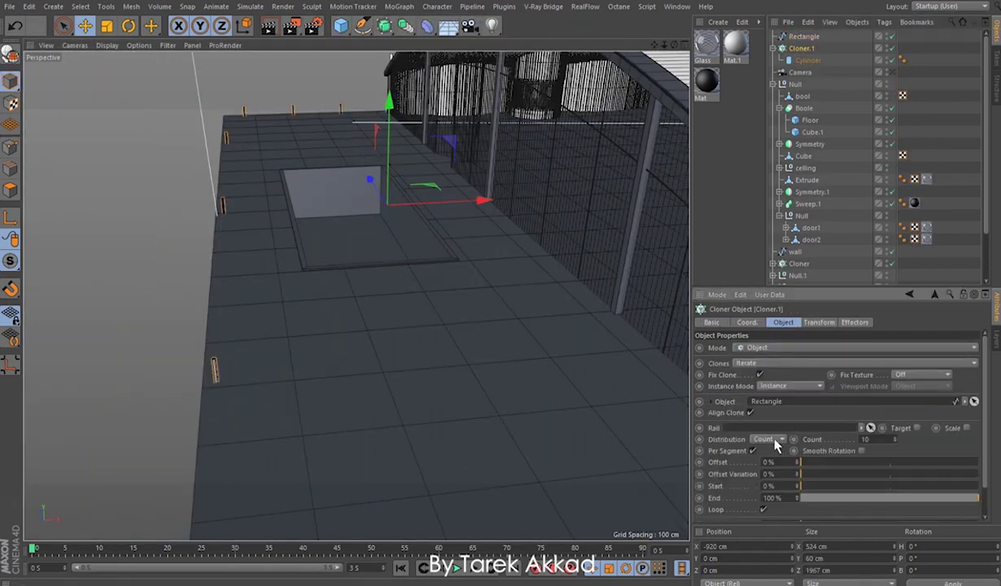
left_click(819, 321)
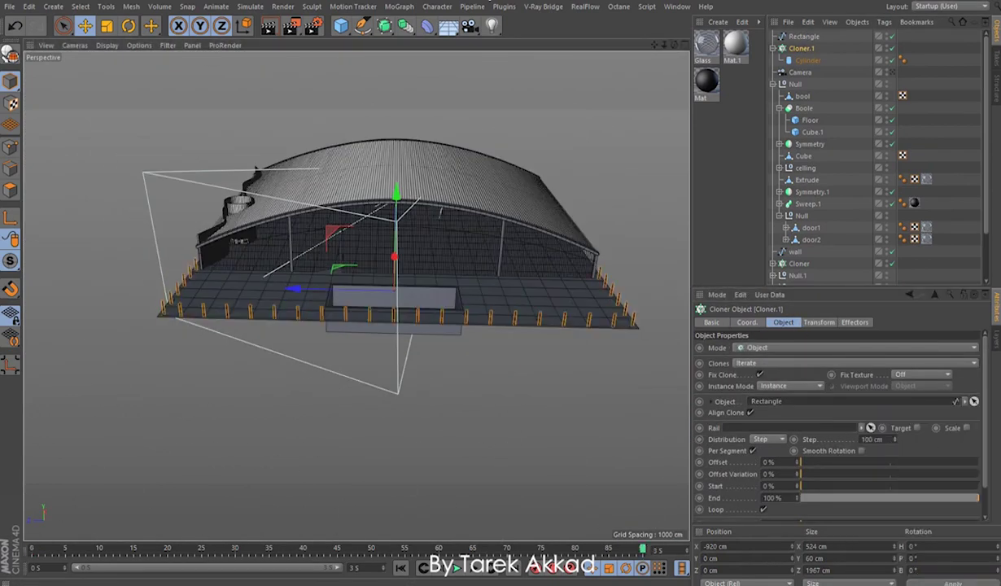
left_click(895, 443)
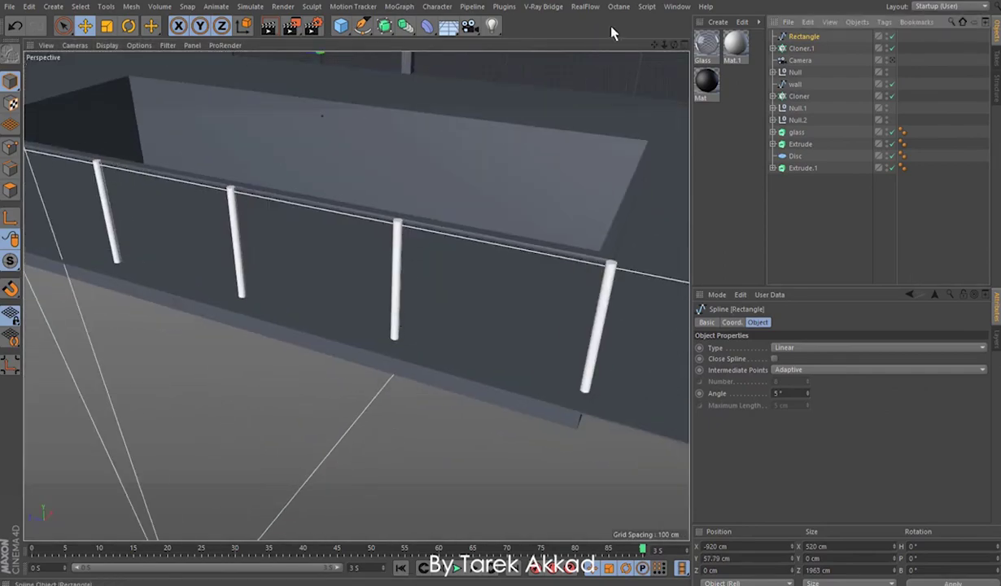
- Add a handrail profile, shrink the glass panel depth from 85 to 78 cm, and copy a second bracket lower
left_click(362, 26)
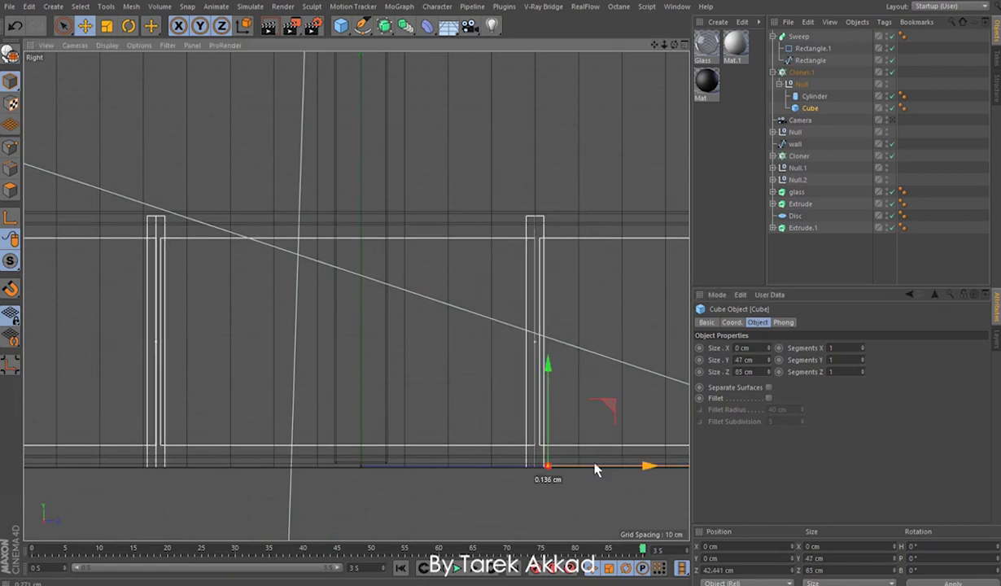
left_click_drag(768, 371, 809, 106)
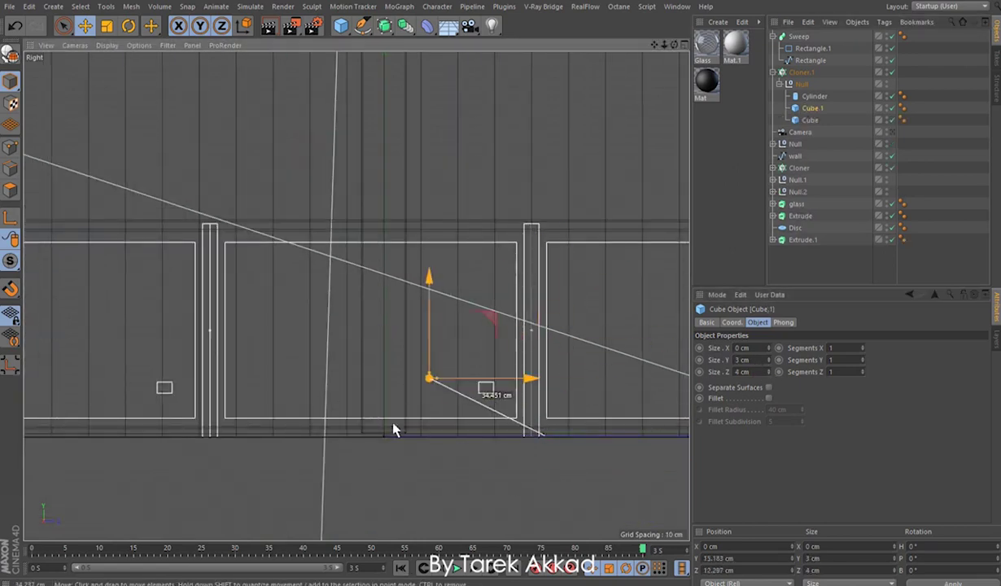
key("F1")
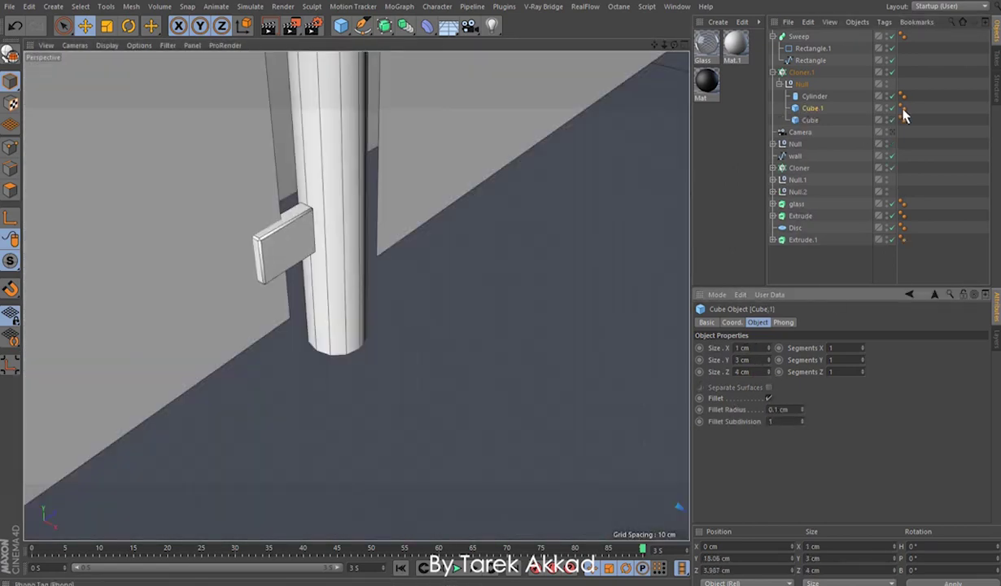
double_click(811, 108)
type("metal")
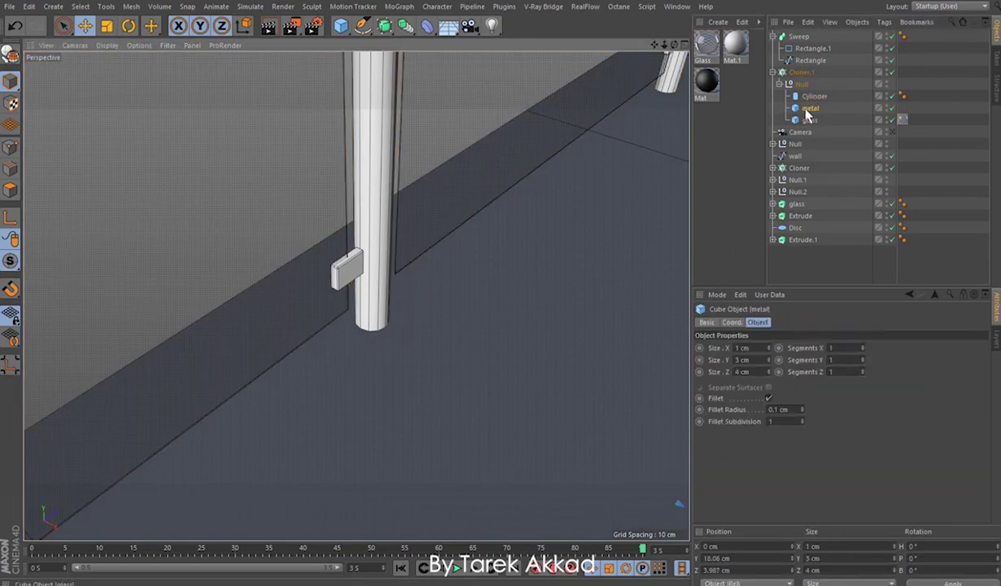
left_click_drag(808, 112, 810, 126, "ctrl")
key("F3")
left_click_drag(185, 410, 186, 431)
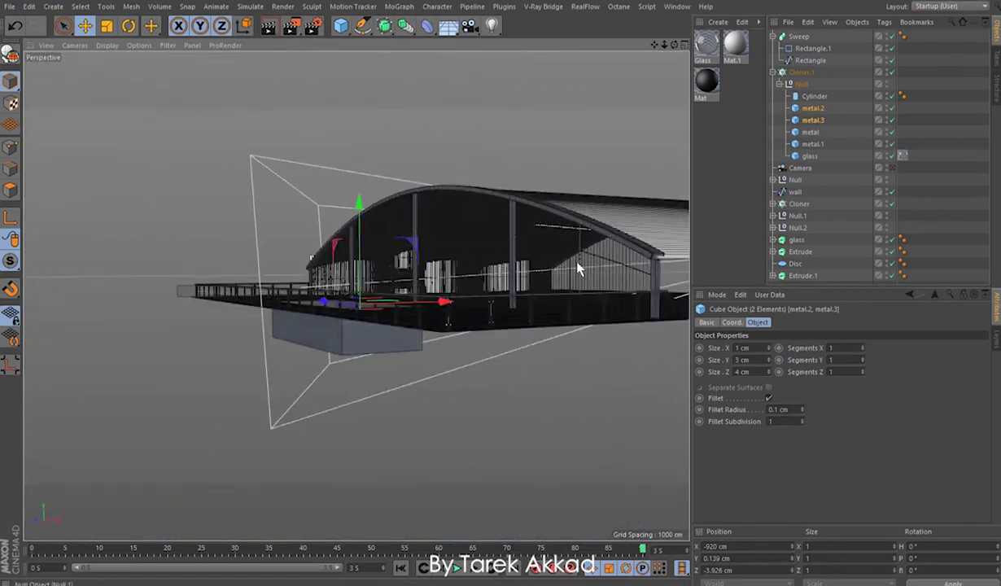
- Add a landscape terrain, scale it in top view, and check the wall cloner settings
left_click(341, 26)
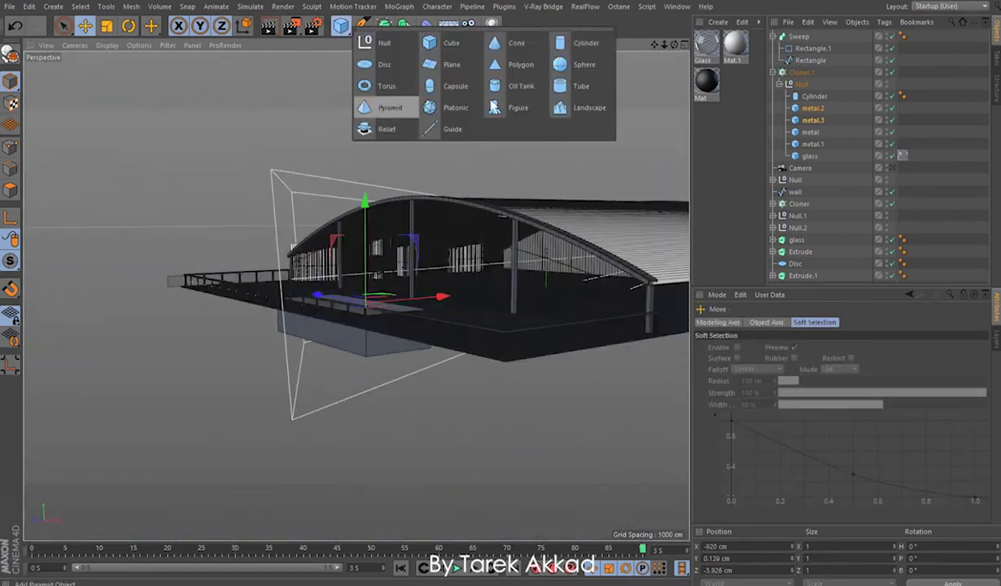
left_click(529, 104)
key("F2")
key("t")
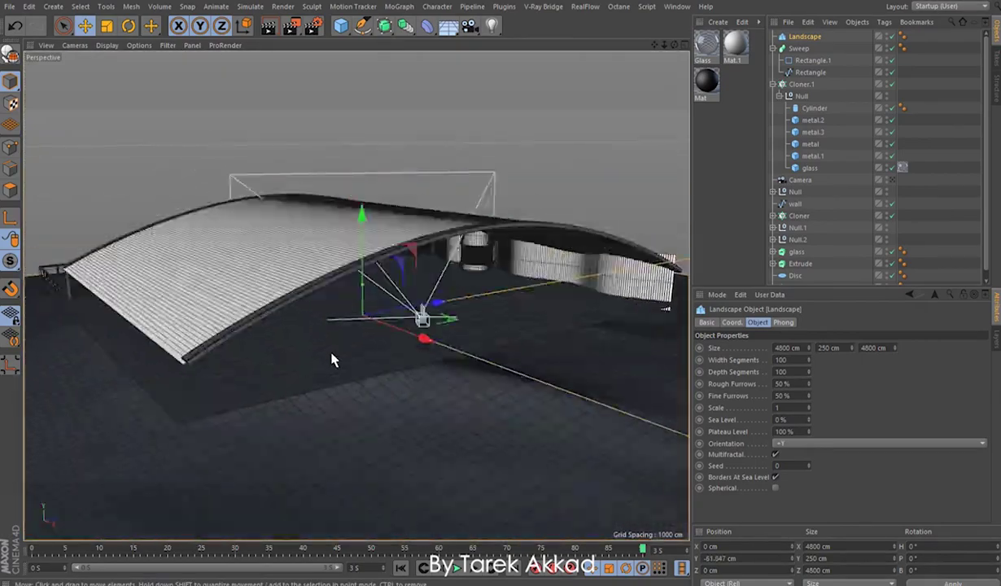
left_click(340, 25)
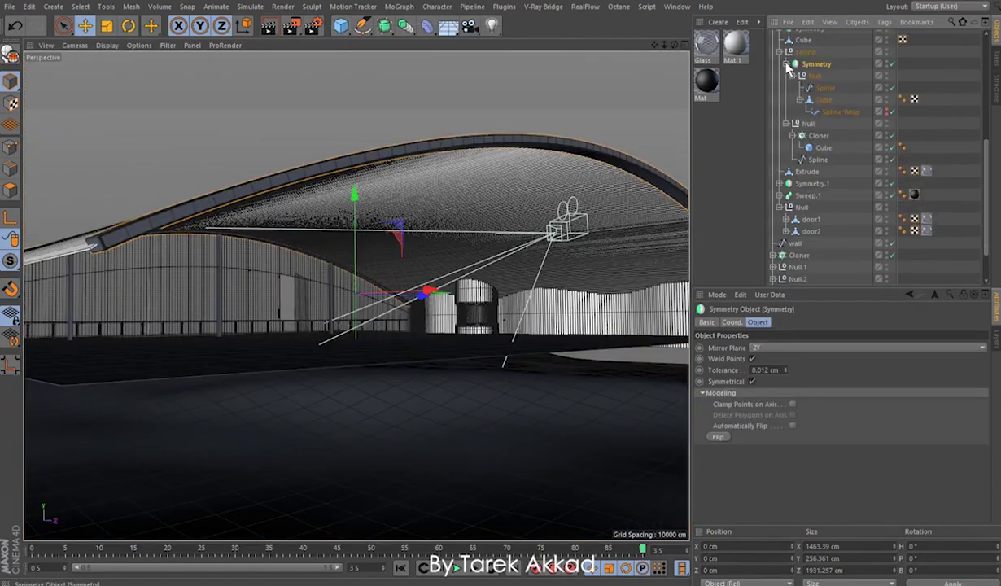
left_click(786, 65)
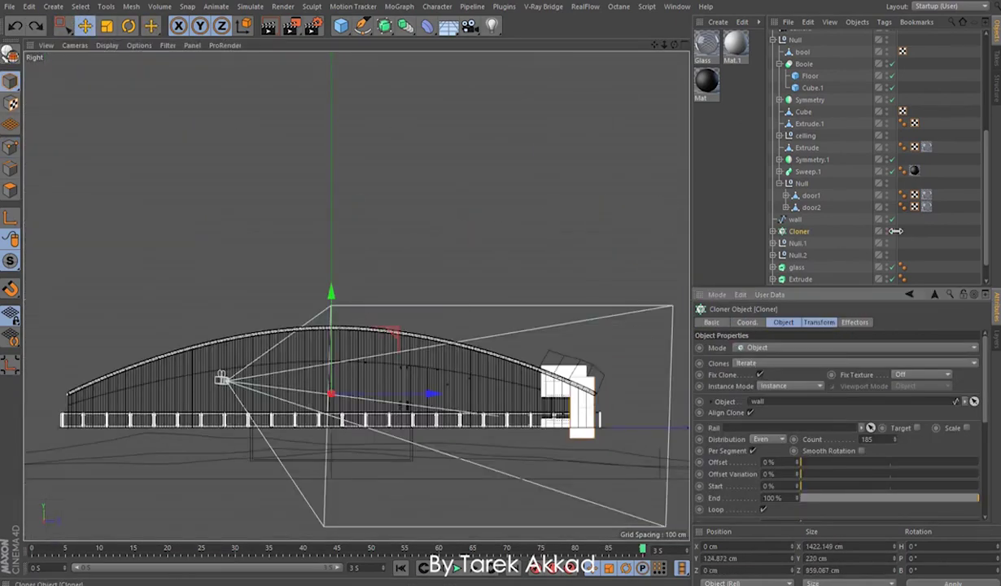
left_click(798, 233)
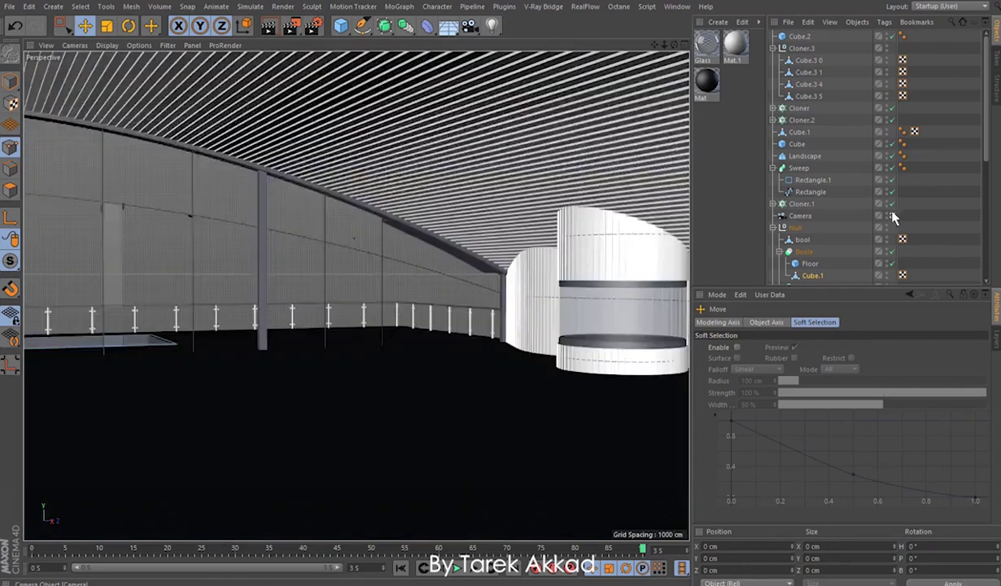
- Switch from the interior camera back to the editor view
left_click(894, 217)
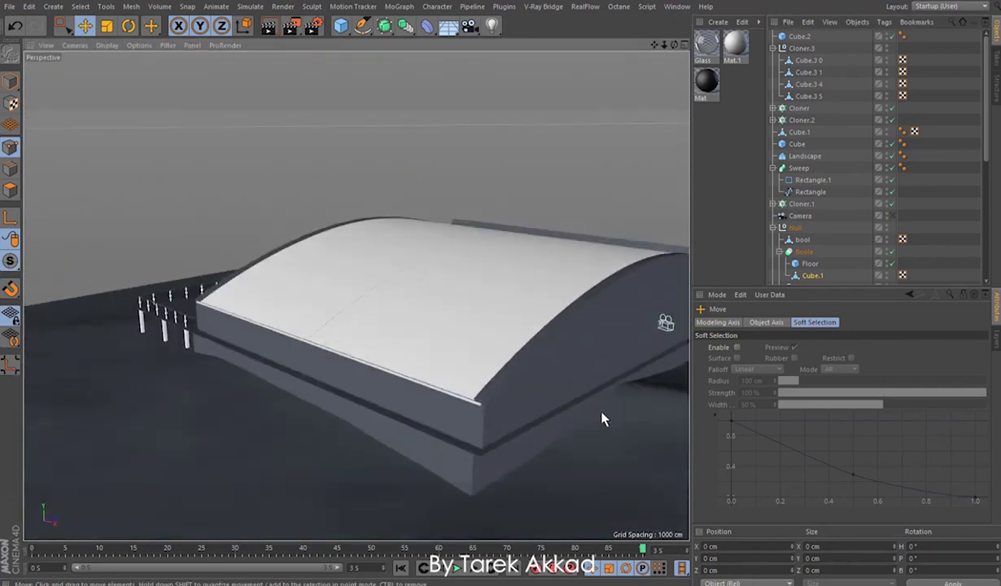
scroll(470, 410, "up", 5)
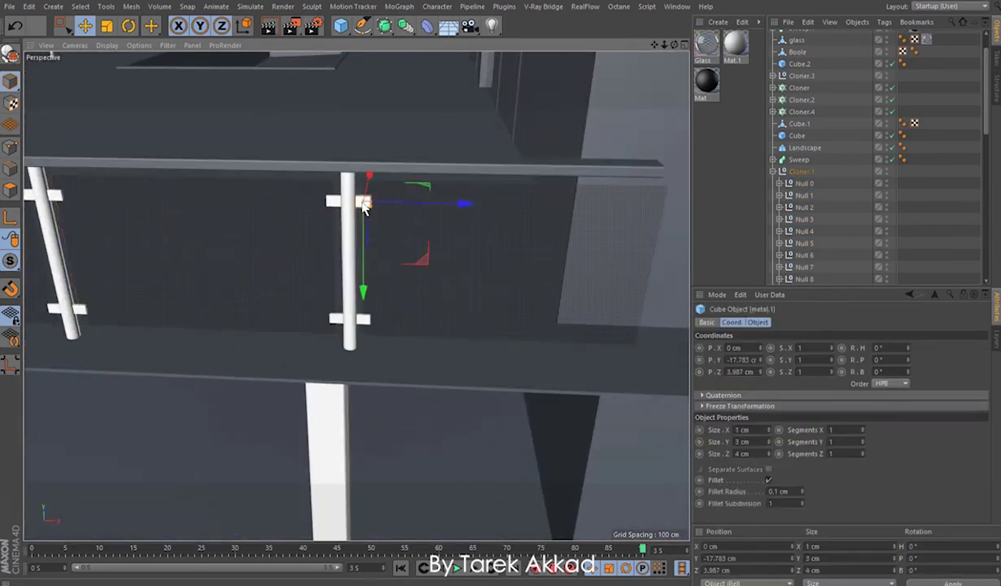
- Move the corner glass panel about 4 cm to meet the deck edge
left_click(797, 185)
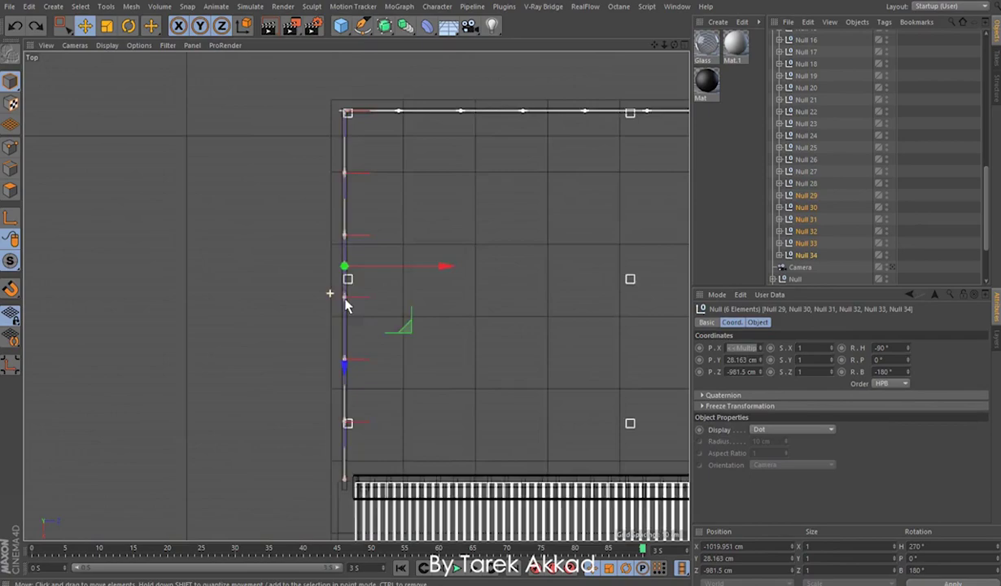
left_click_drag(278, 332, 307, 334)
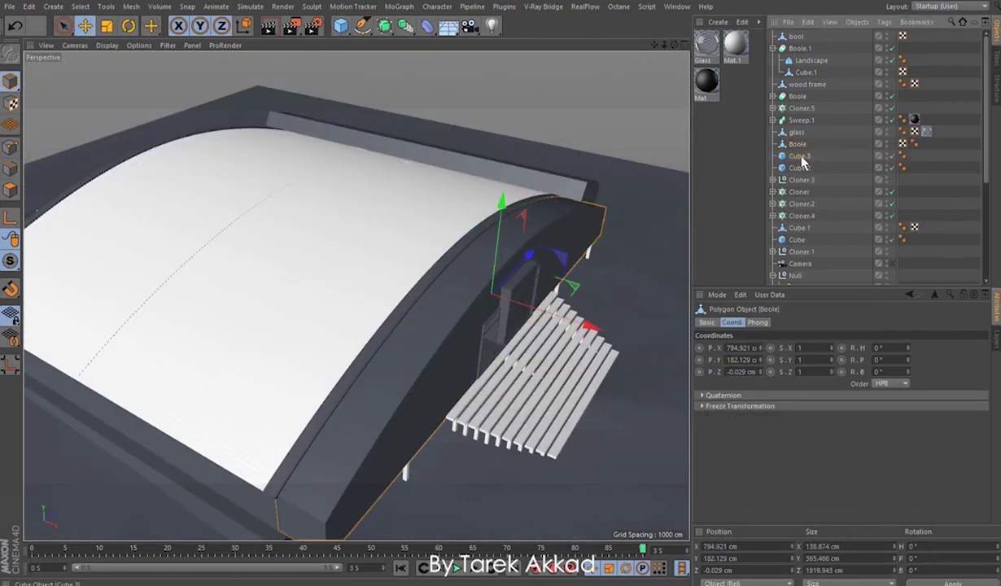
- Subtract the Cube.3 box row (Step 170 cm, End 98%) from the arched end wall and inspect the openings
left_click(801, 157)
key("0")
key("F3")
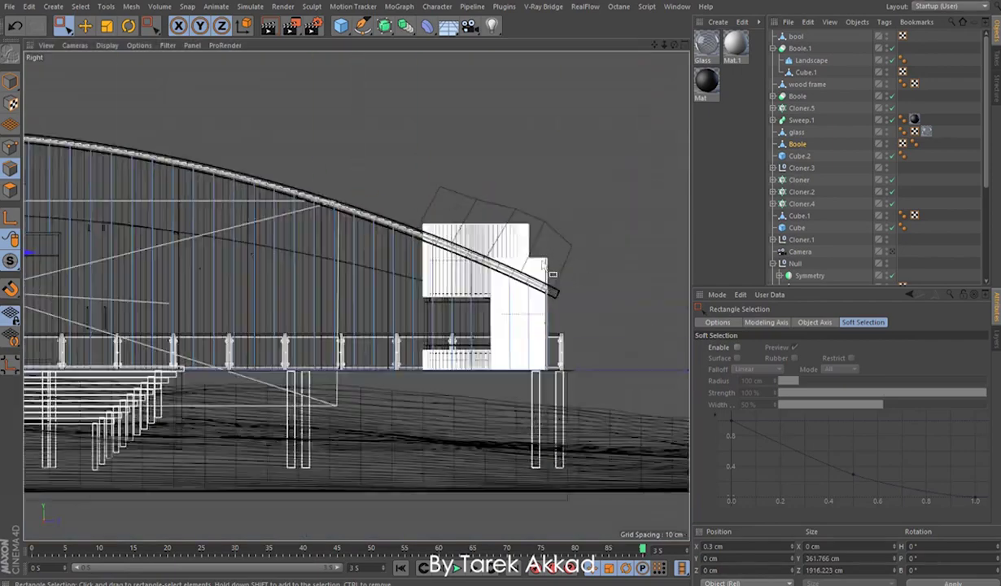
scroll(105, 275, "up", 3)
left_click(131, 6)
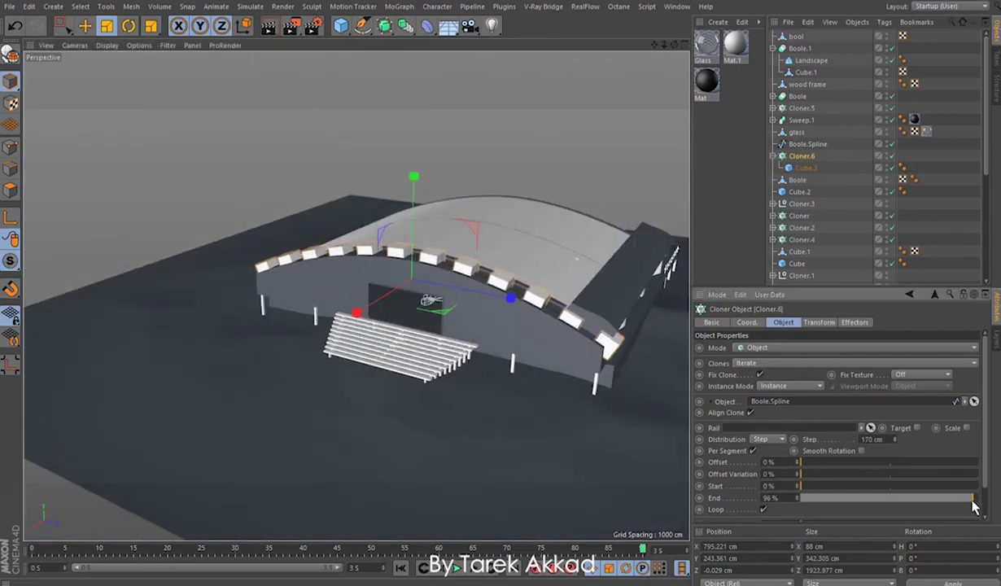
left_click(806, 167)
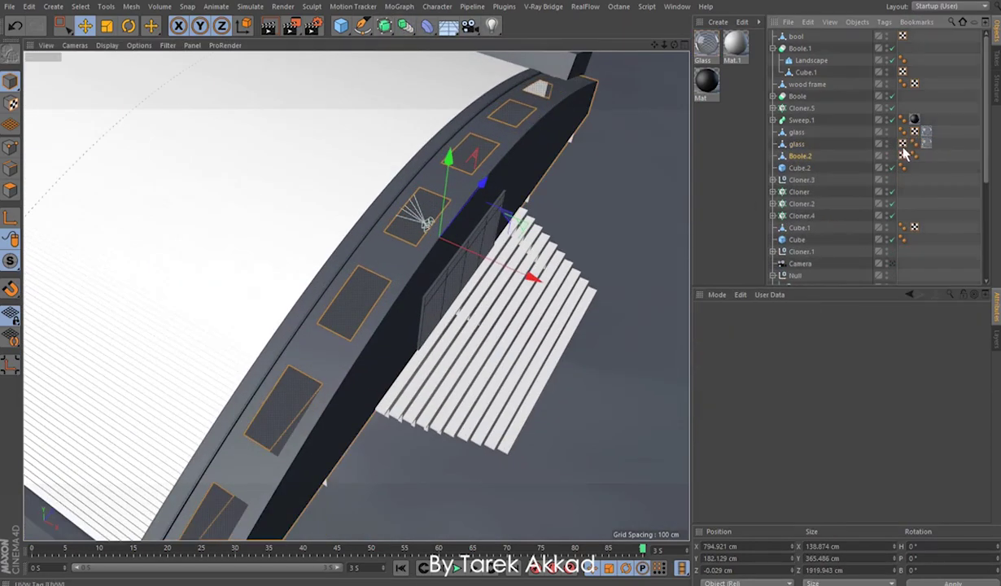
left_click(799, 156)
left_click_drag(176, 192, 459, 370, "alt")
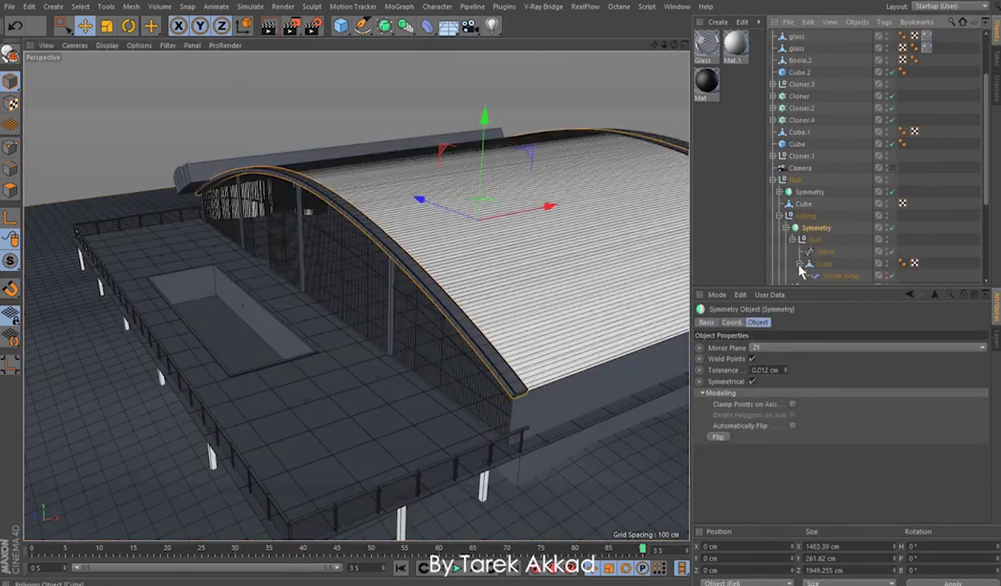
- Merge the selected ceiling cube parts into one object with Connect Objects + Delete
scroll(802, 271, "down", 2)
left_click(824, 206)
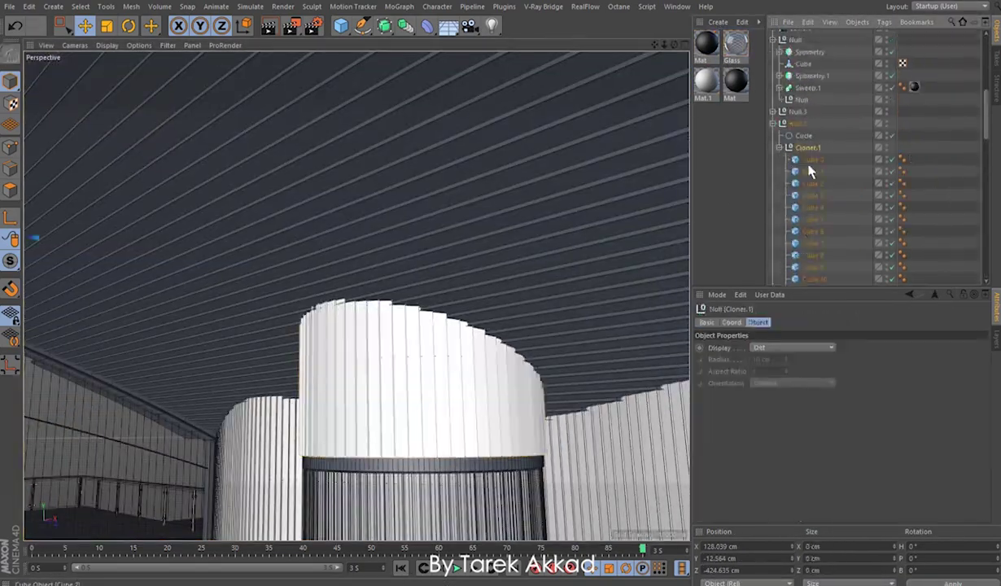
right_click(809, 167)
left_click(858, 422)
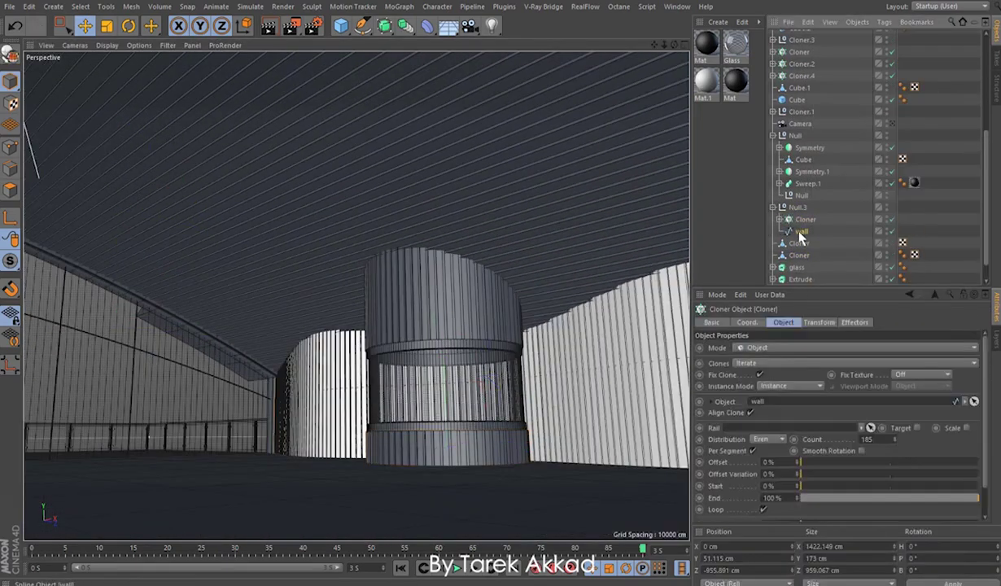
- Convert the wall cloner to real geometry and merge its pieces into one wall mesh
right_click(800, 220)
left_click(838, 330)
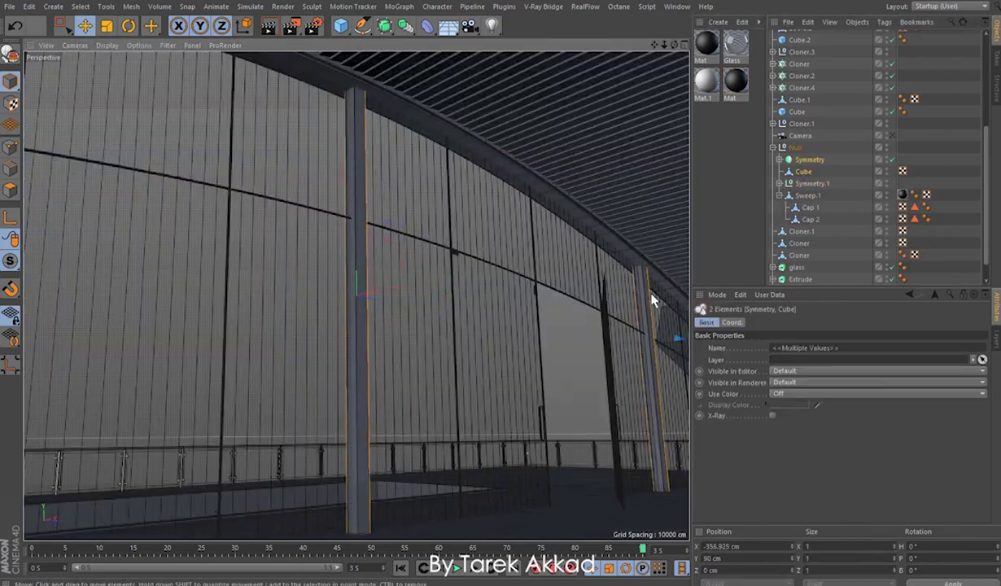
right_click(812, 183)
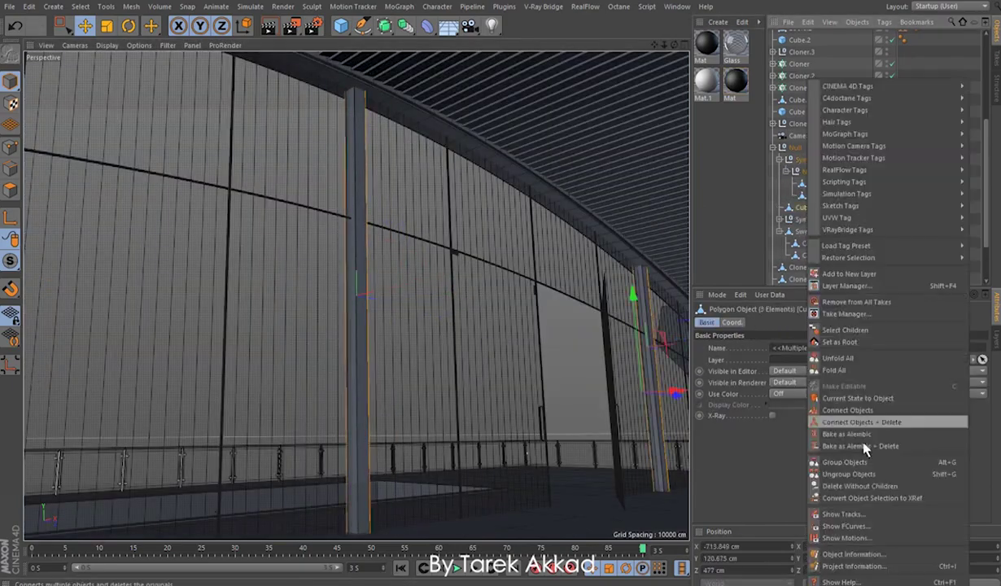
left_click(860, 446)
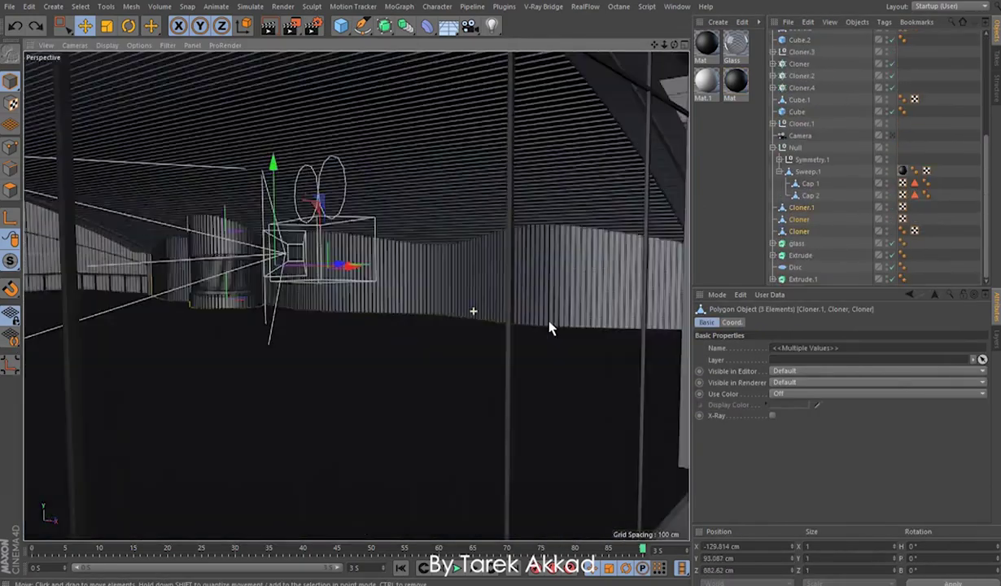
- Select the remaining cloners and rename the merged glass object Glass
left_click(807, 216, "shift")
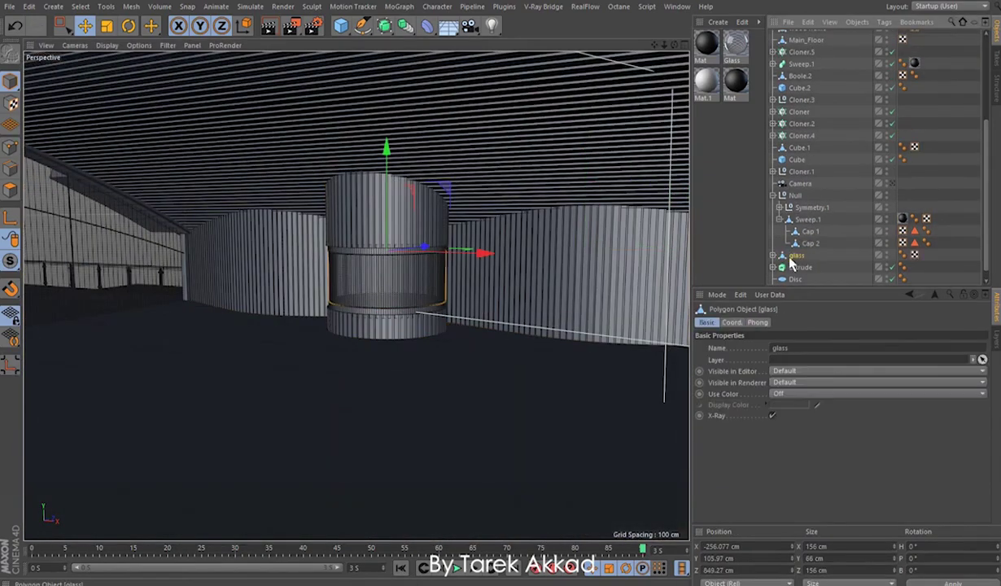
double_click(801, 255)
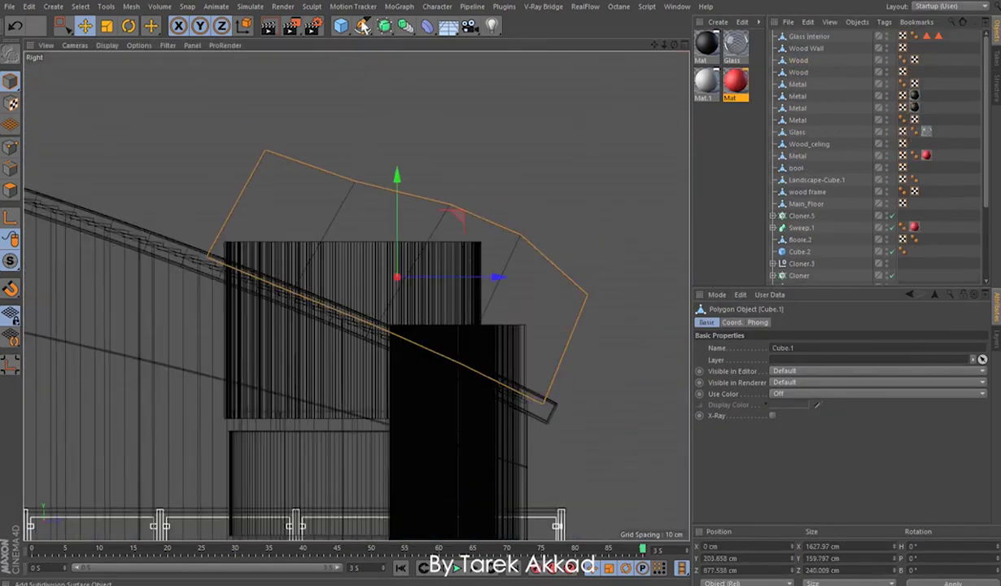
scroll(819, 195, "up", 4)
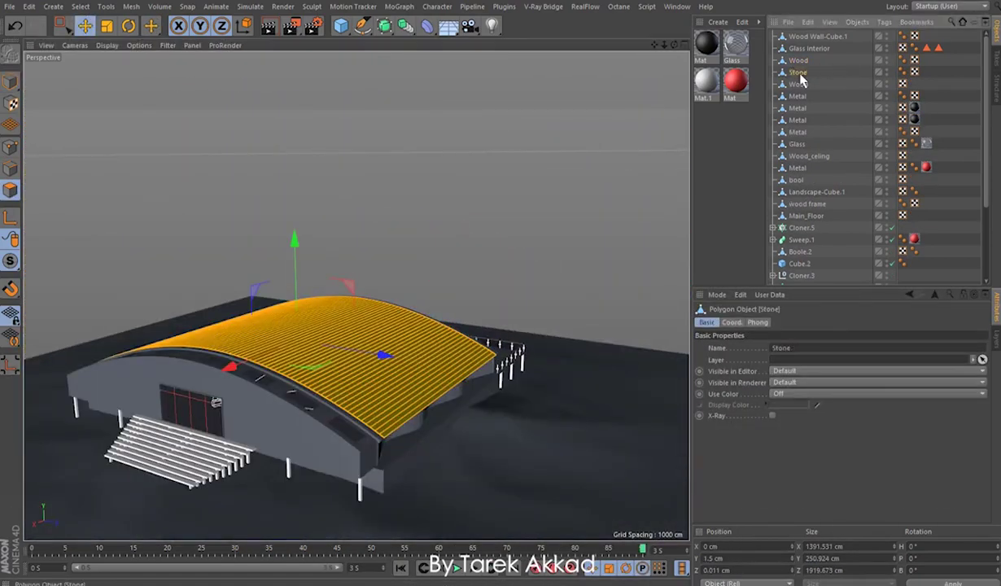
- Rename the metal Sweep object to Metal and move it beside the Metal entry
left_click(802, 74)
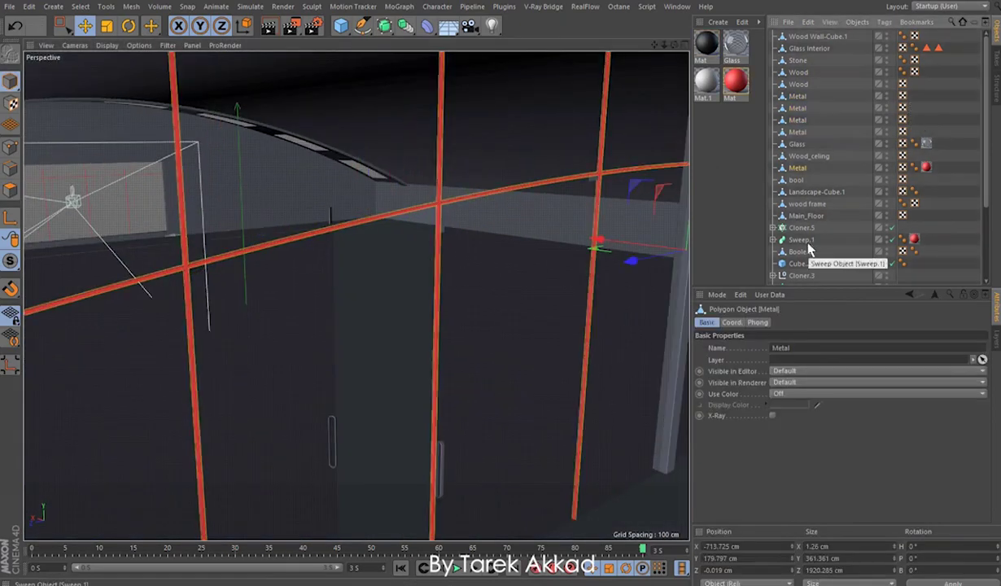
left_click(802, 239)
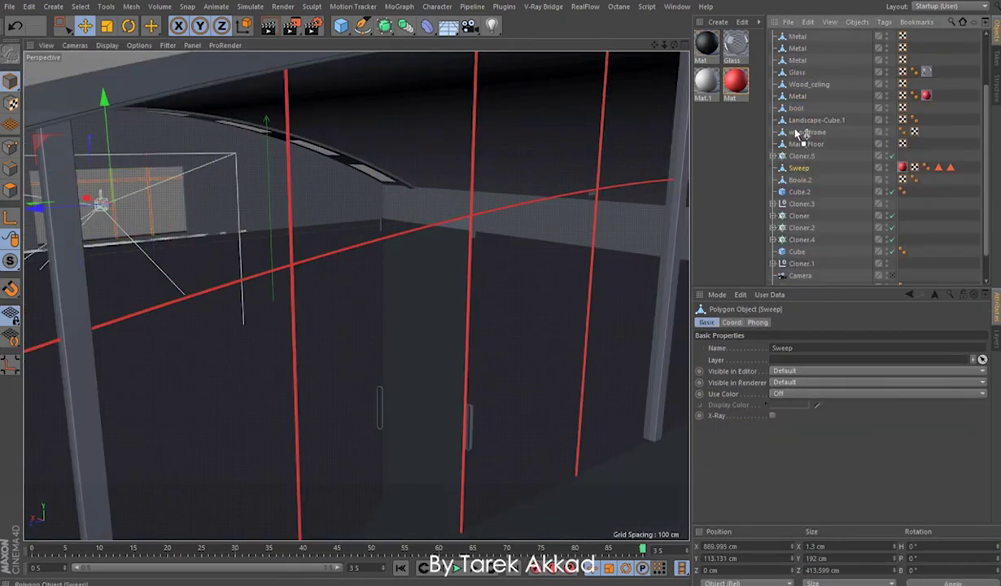
key("BackSpace")
key("Return")
left_click_drag(802, 131, 801, 108)
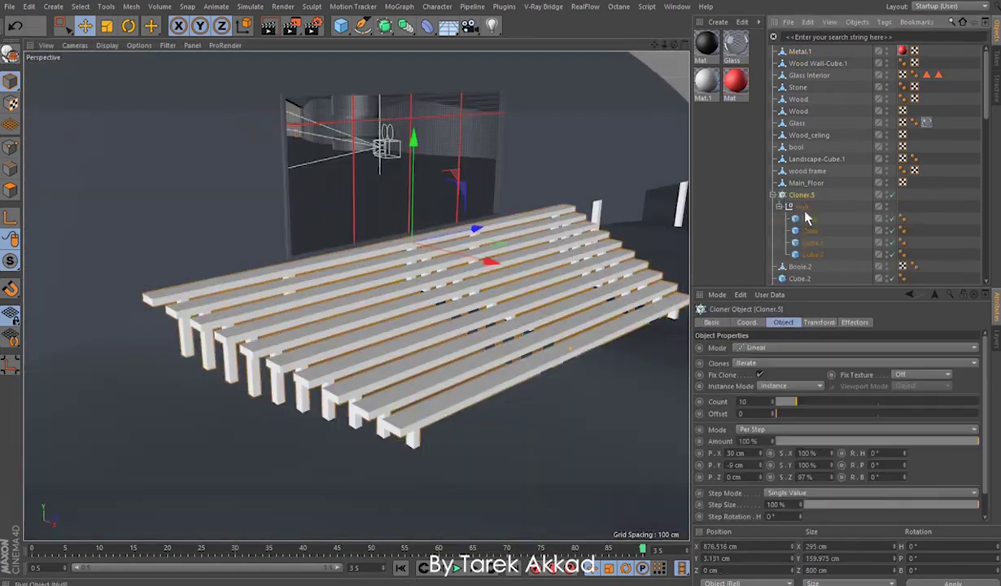
- Convert the bench cloners into plain polygon objects with Current State to Object
left_click(812, 221)
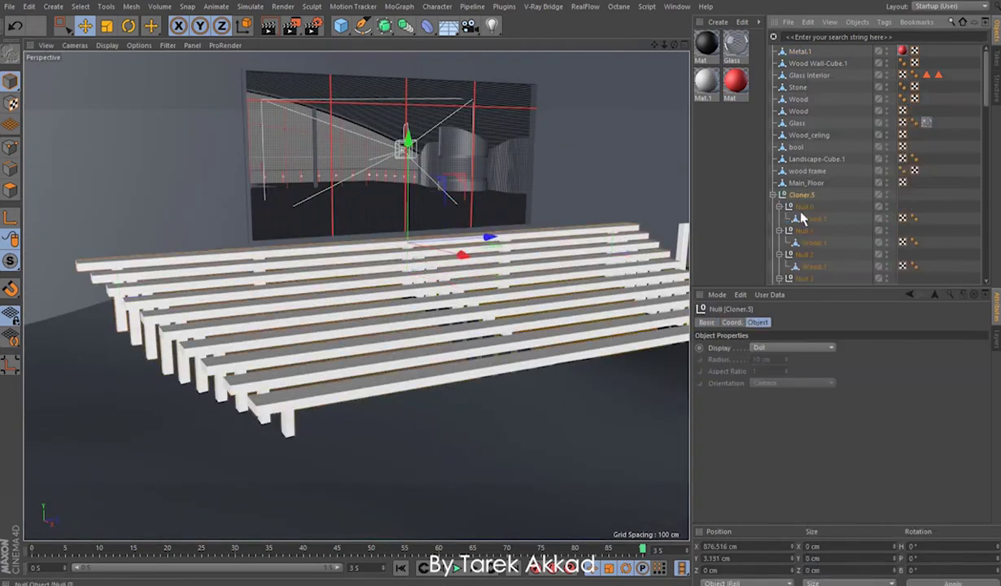
left_click(800, 196)
key("c")
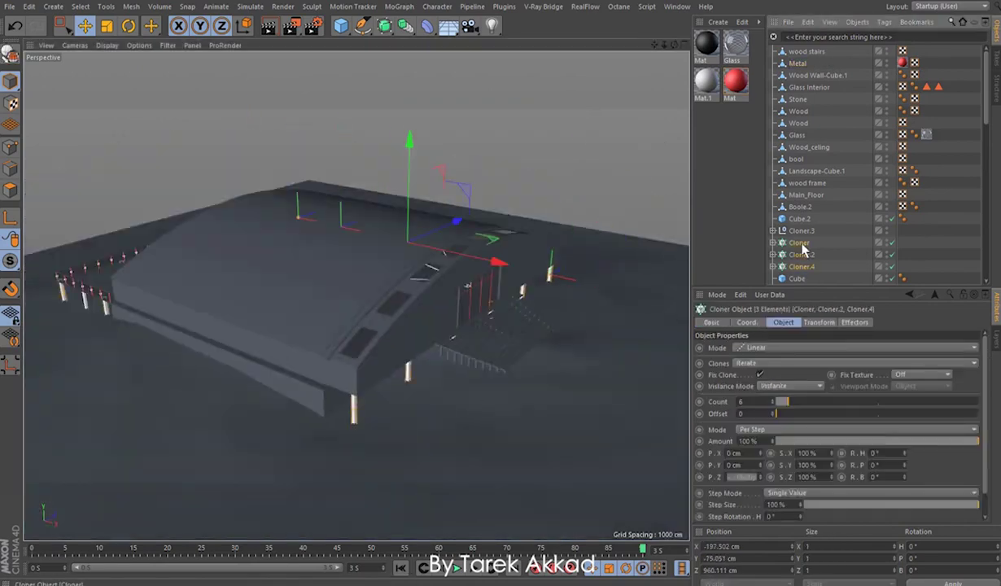
right_click(802, 183)
left_click(843, 398)
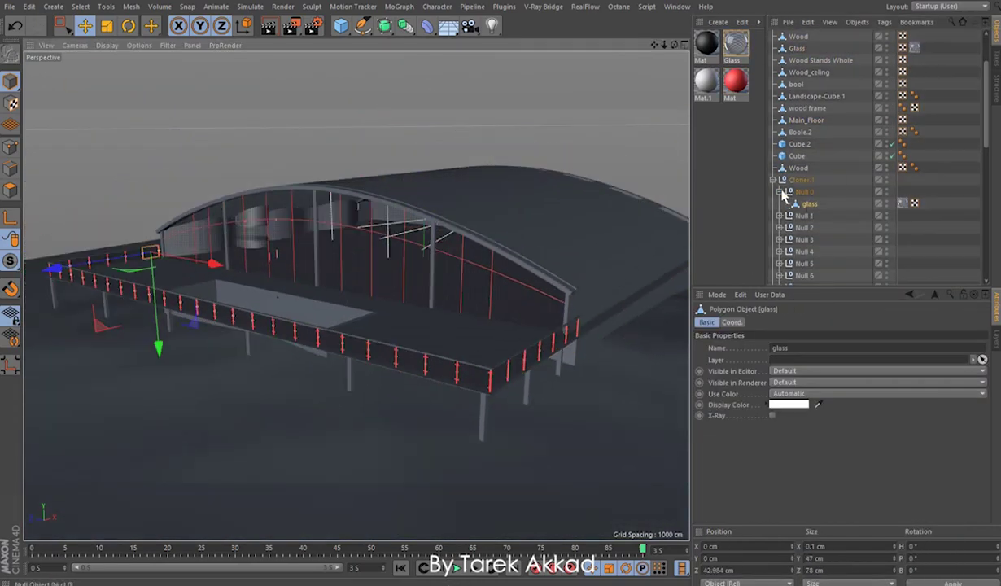
type("glass")
- Merge the glass objects into a single object named Glass Interior
right_click(810, 56)
left_click(856, 435)
left_click(903, 73)
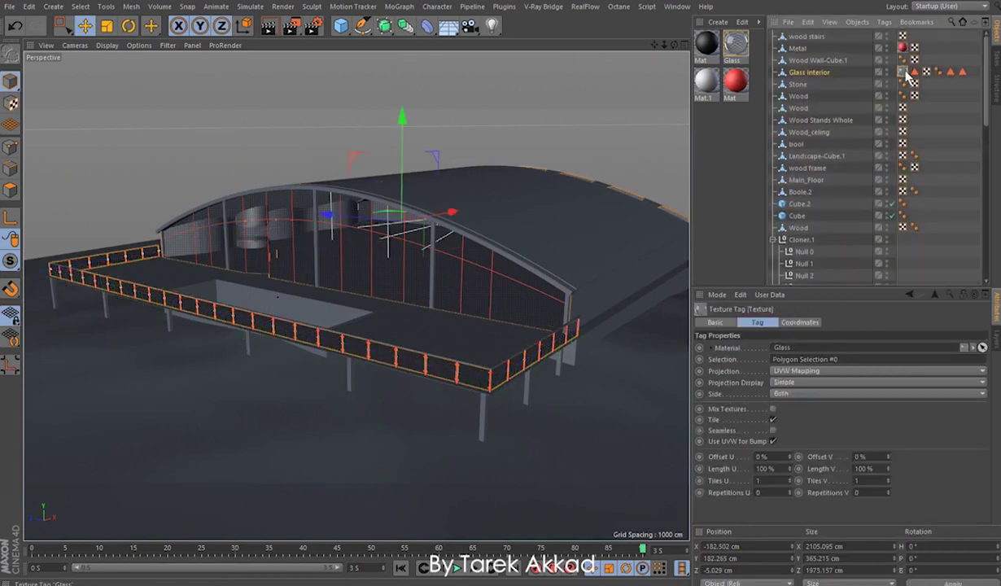
left_click(925, 74)
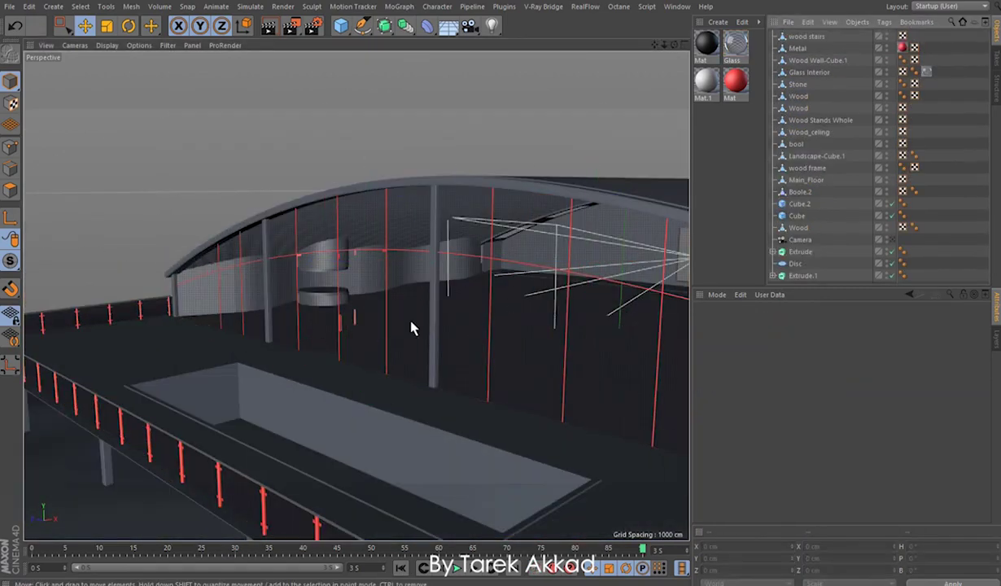
- Merge Extrude, Disc and Extrude.1 into one object
left_click(798, 273)
key("o")
right_click(801, 262)
left_click(828, 404)
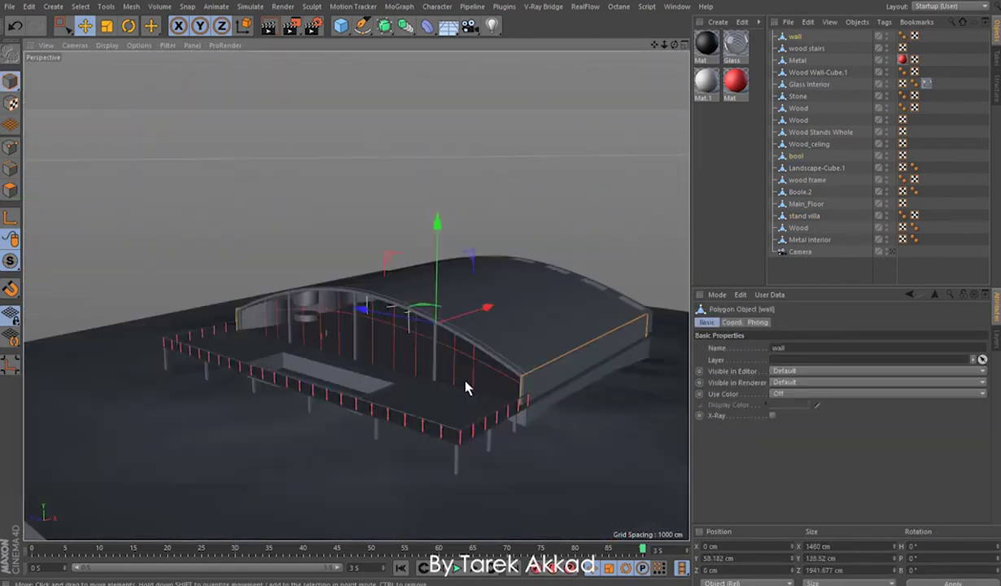
- Create a Rectangle spline in front view and pick the Circle profile for the rail sweep
right_click(796, 82)
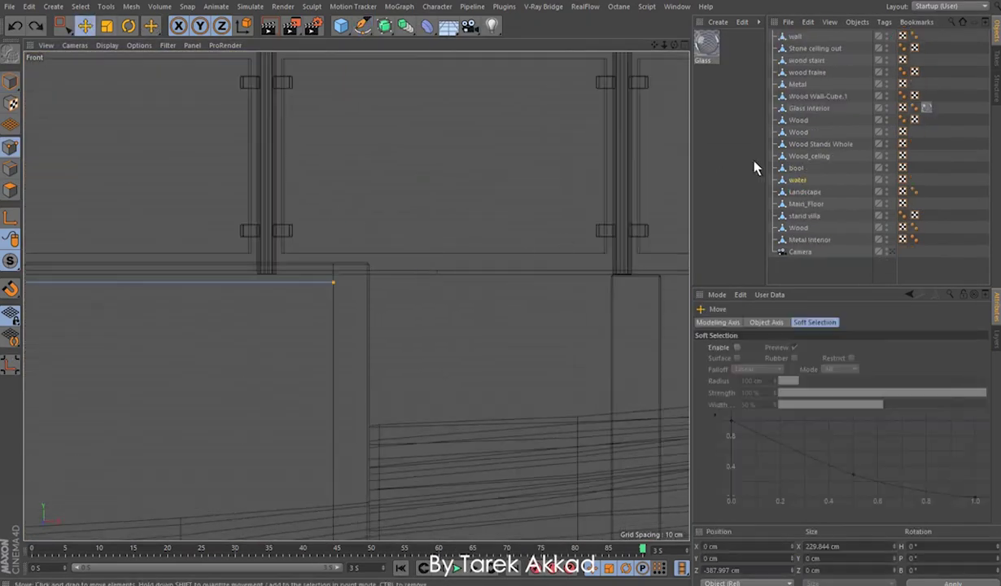
left_click(519, 124)
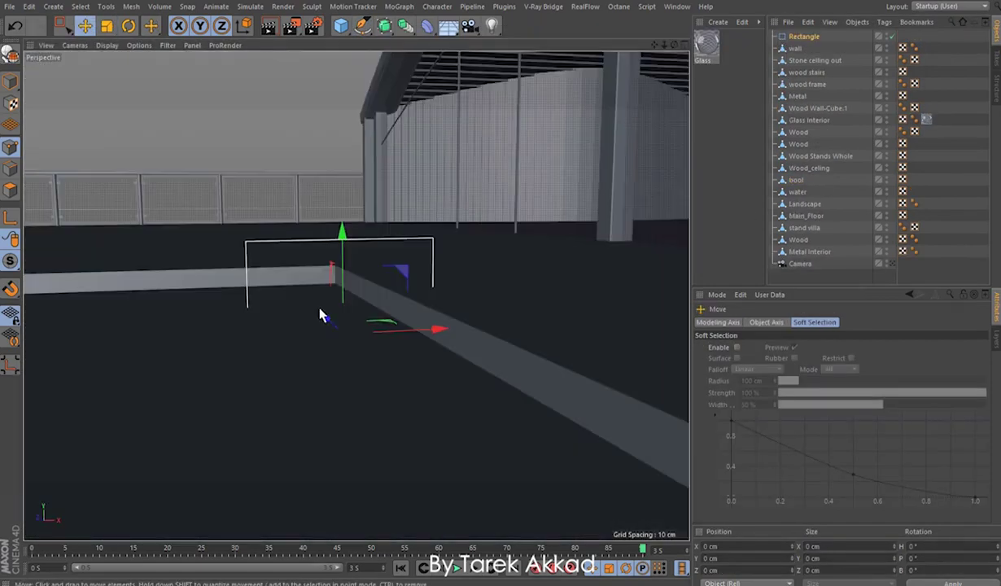
key("F4")
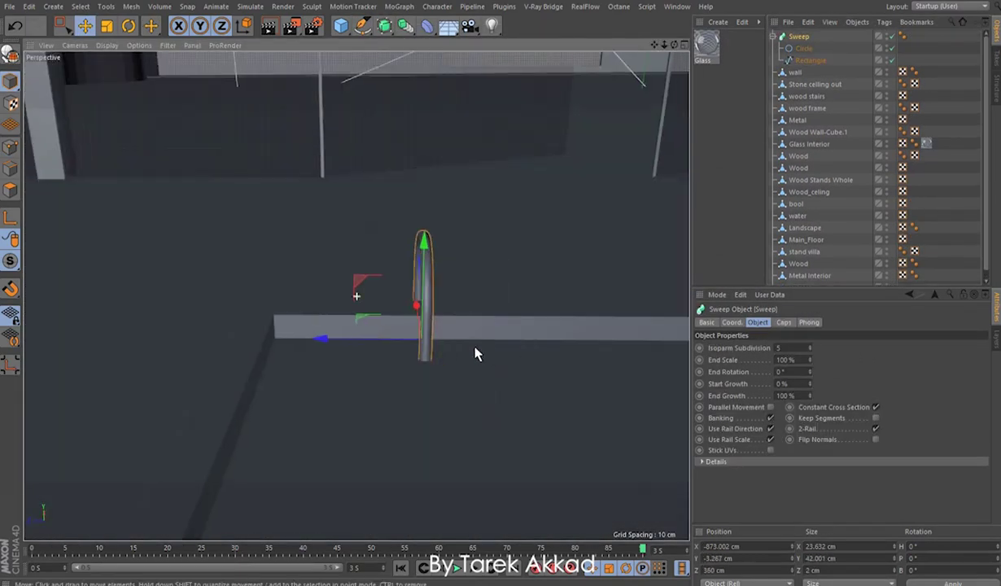
left_click(801, 49)
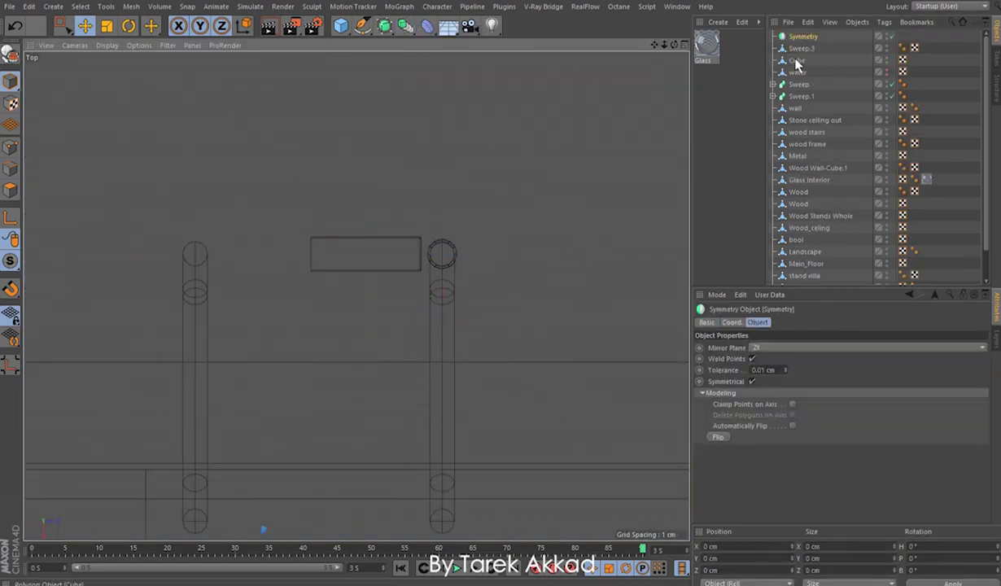
- Mirror the step Cube under Symmetry, group it under a Null, and begin selecting clamp polygons
left_click_drag(796, 65, 801, 38)
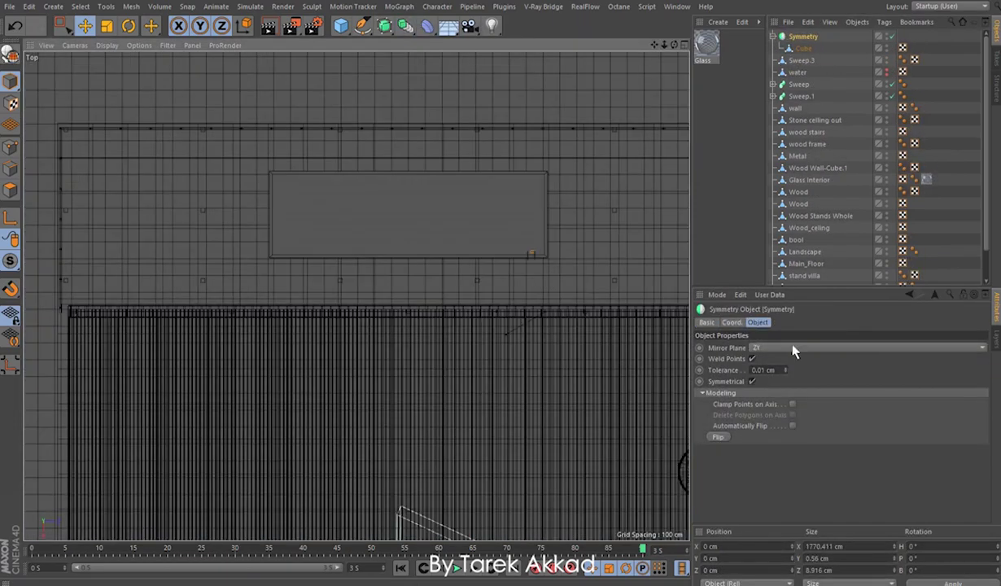
left_click(12, 219)
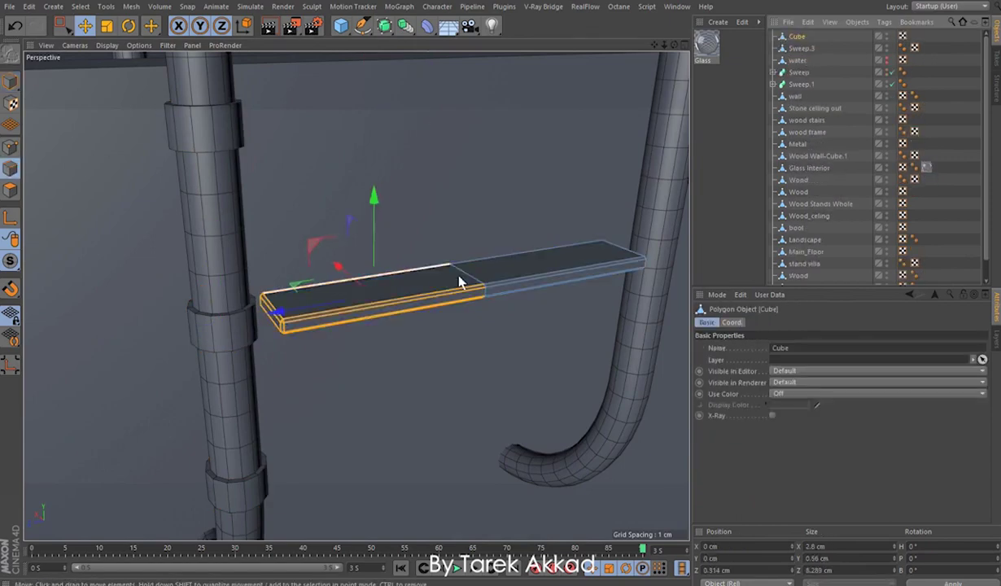
key("alt+g")
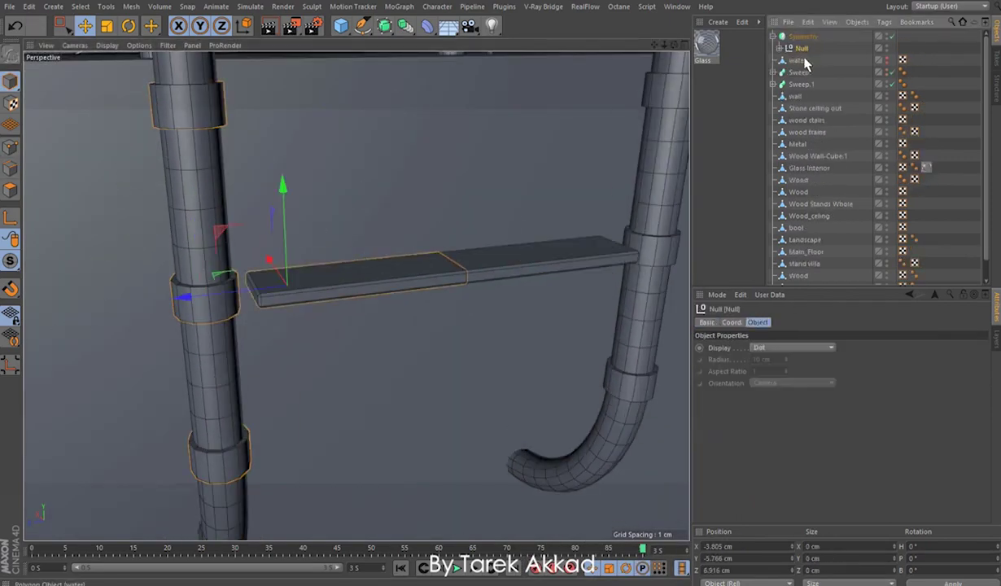
key("F3")
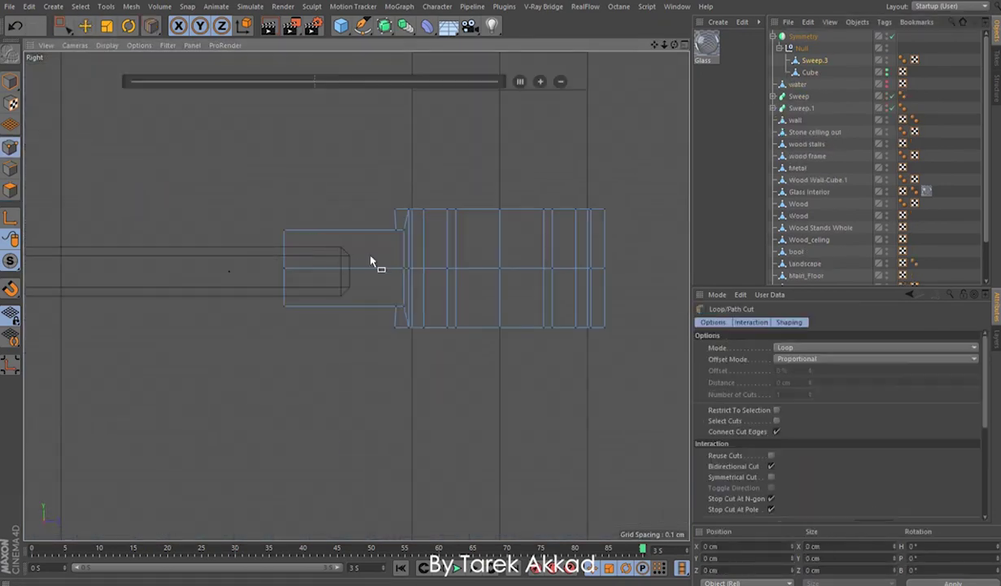
left_click(96, 42)
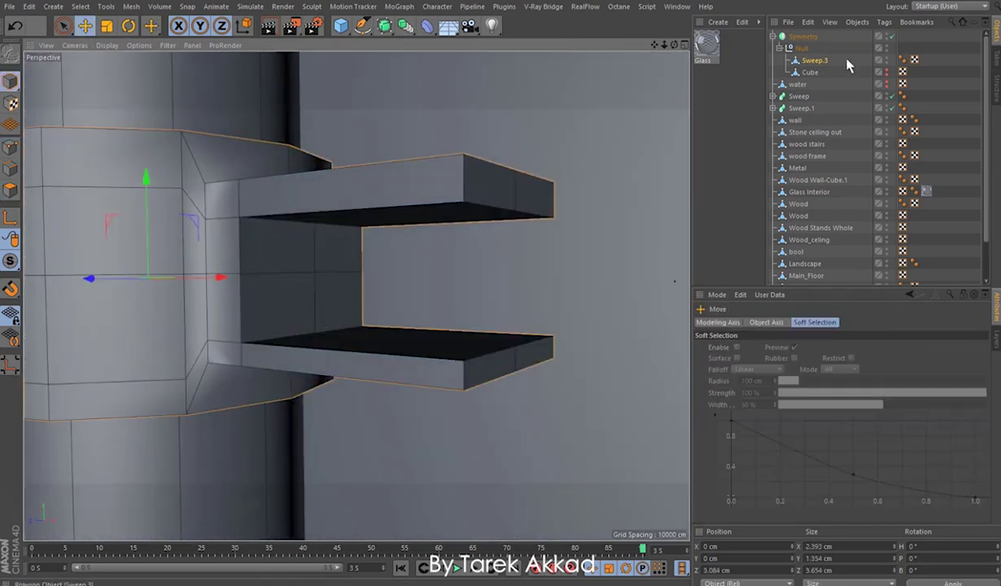
- Bevel the rail and place a Machine Screw - Flat 02 inside the ladder Null
left_click(472, 194)
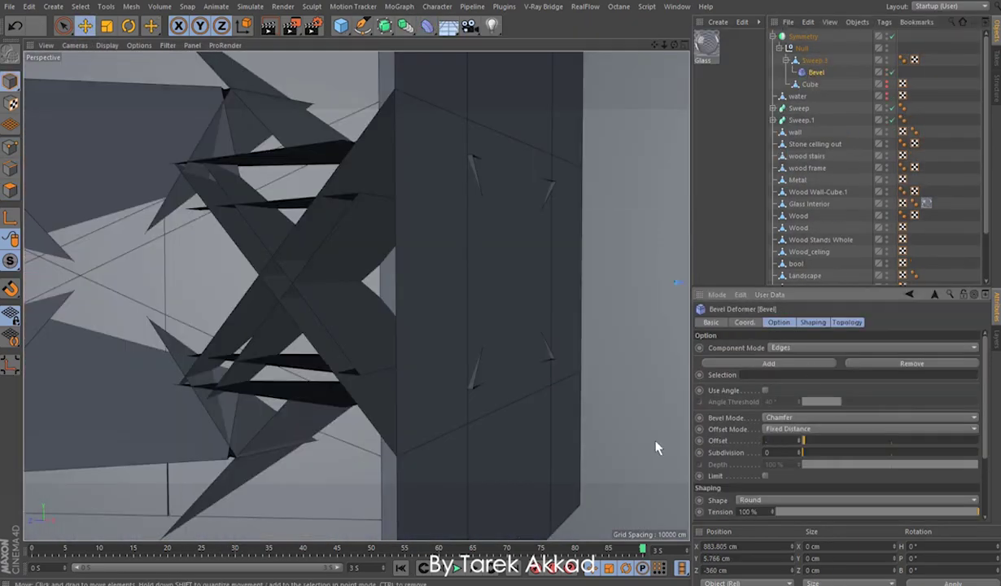
right_click(813, 60)
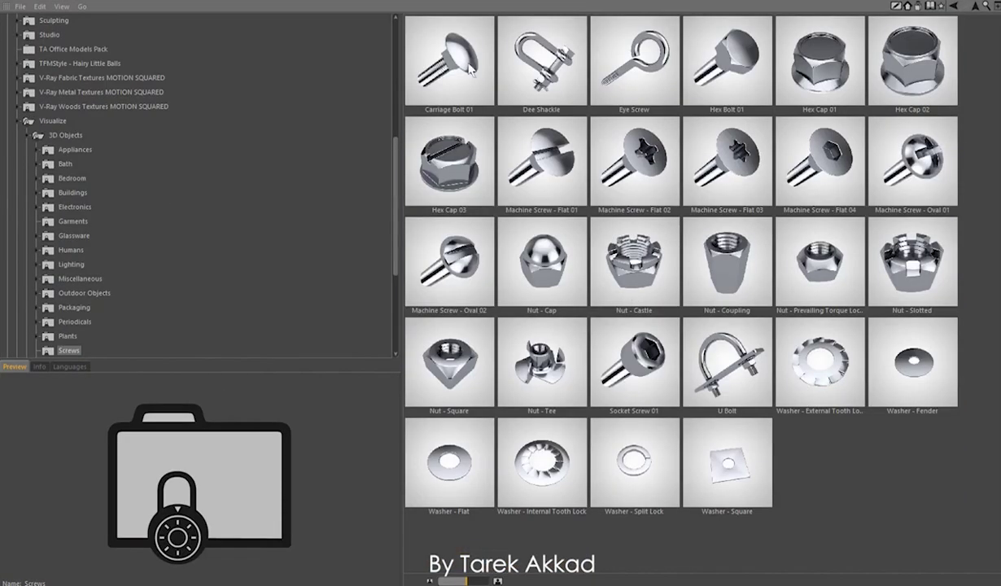
double_click(665, 181)
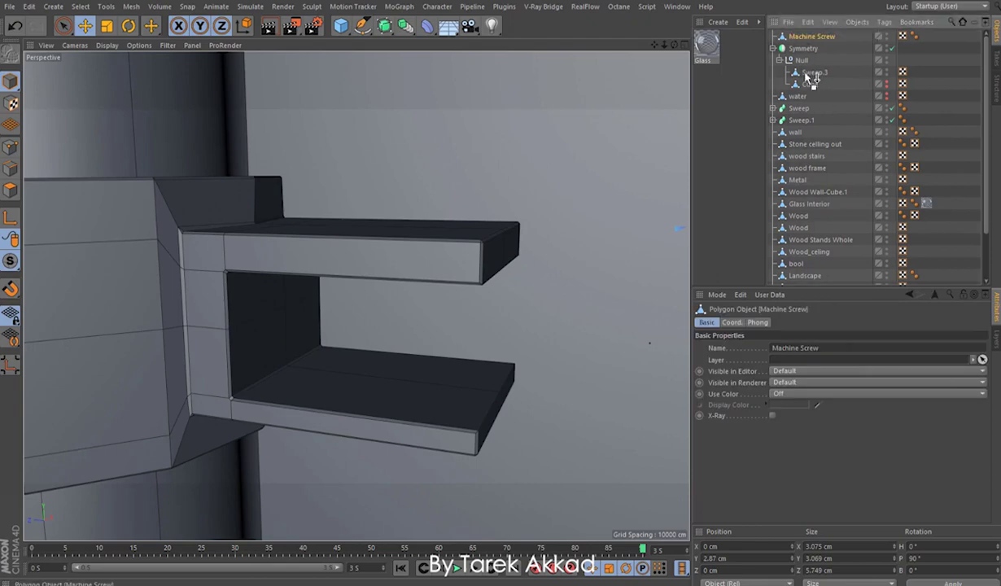
left_click_drag(810, 77, 808, 69)
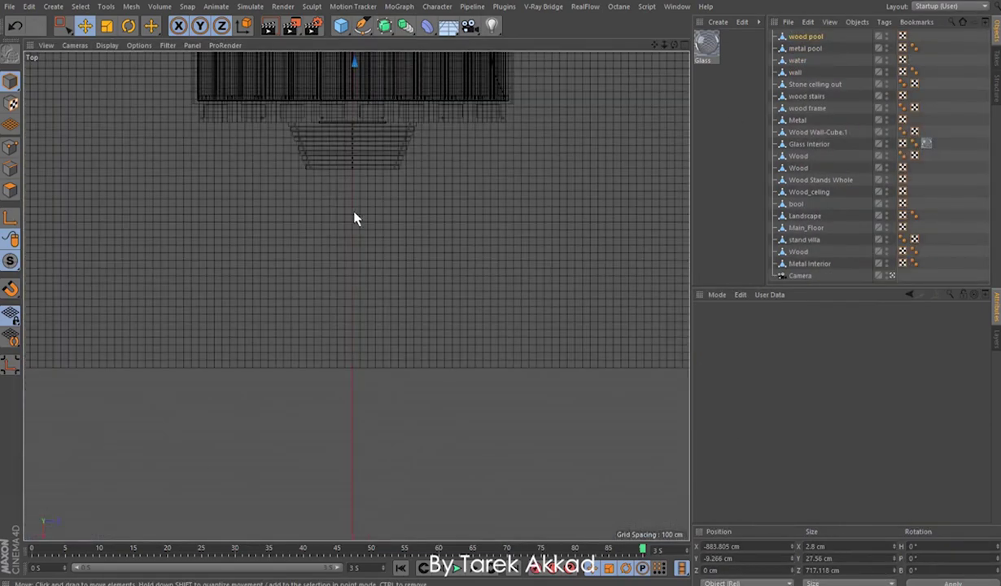
- Add a Cube cloned 46 times along the walkway, rename it street, and save the export
left_click(439, 43)
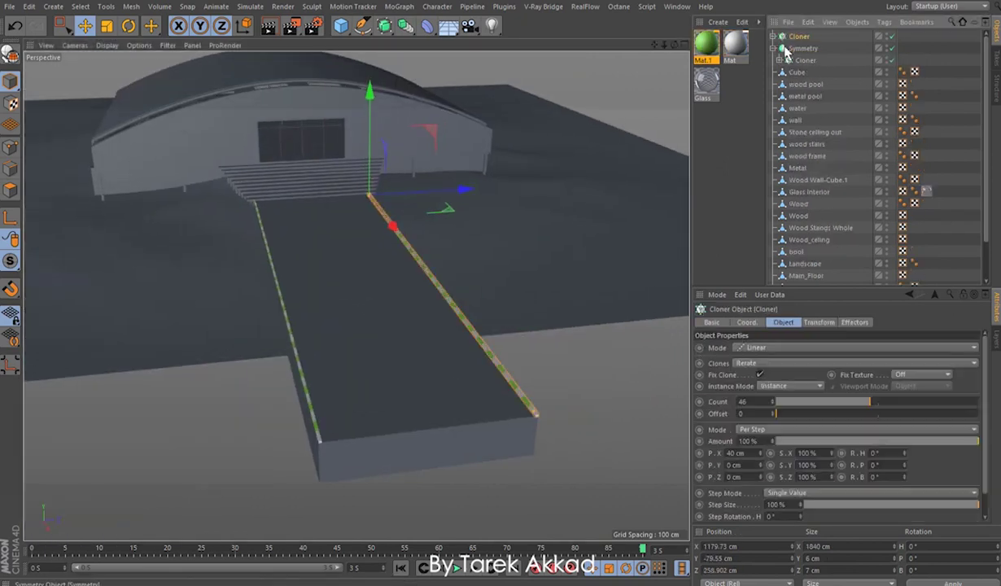
scroll(496, 402, "down", 5)
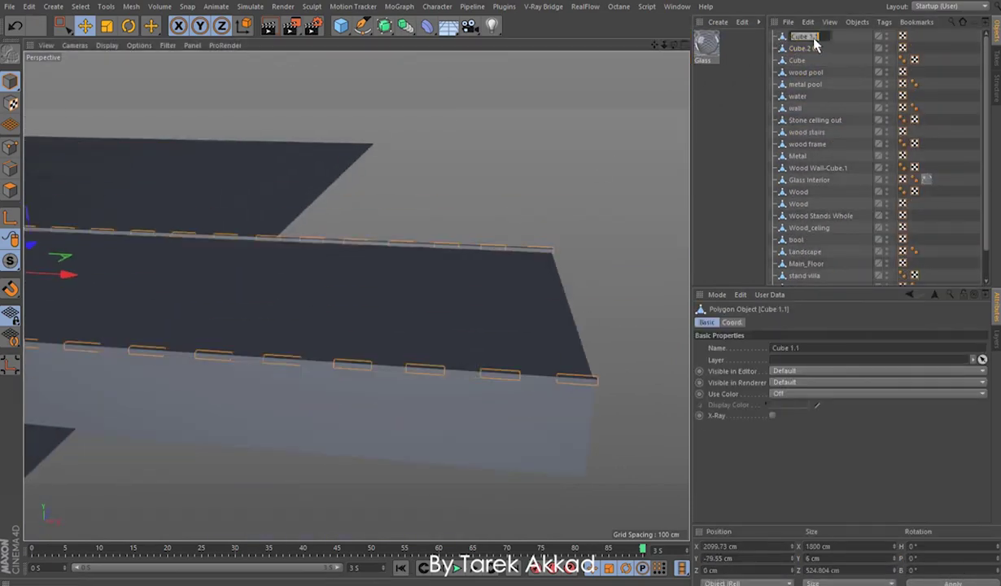
left_click(799, 60)
scroll(599, 287, "down", 5)
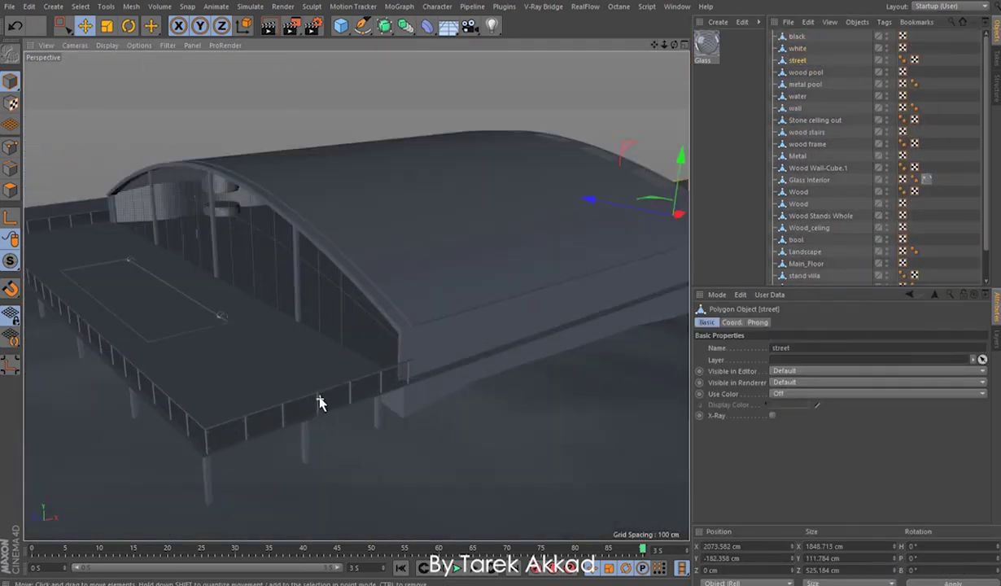
scroll(320, 403, "up", 3)
mouse_move(316, 313)
left_mouse_down("alt")
mouse_move(338, 179)
mouse_move(330, 224)
mouse_move(417, 289)
left_mouse_up("alt")
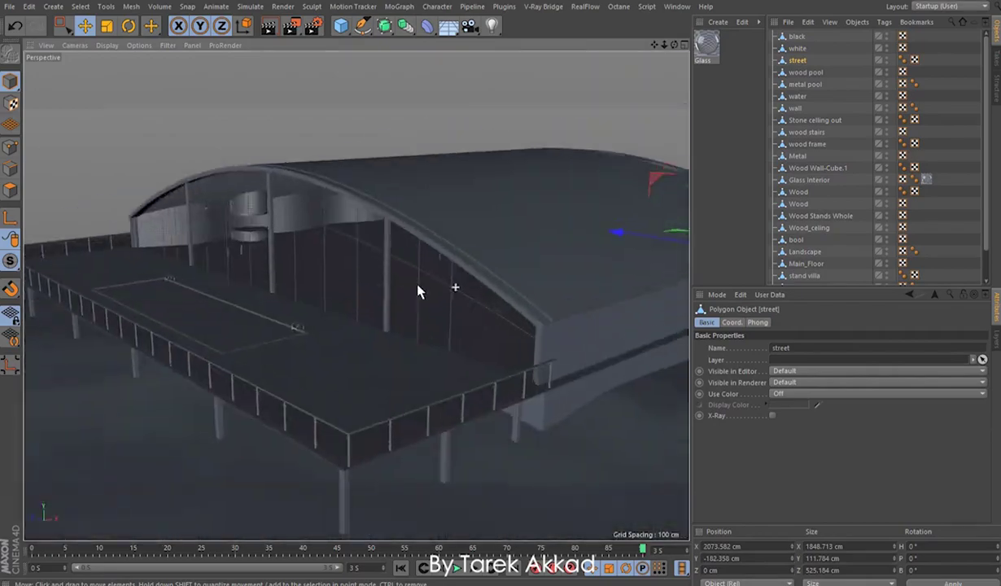
left_click(215, 309)
- Confirm the export file name, then set photo 2's focal length to about 50 mm
key("Return")
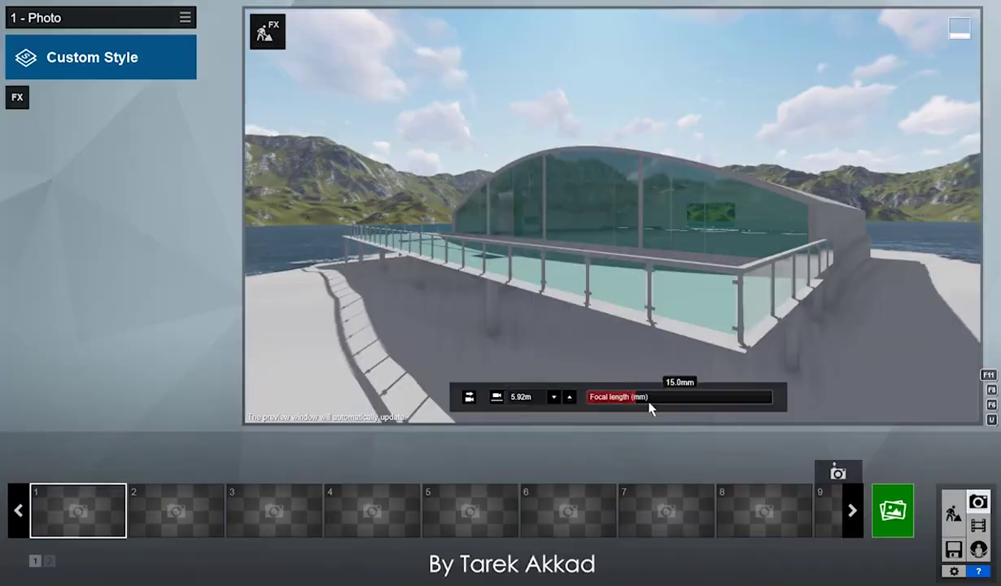
left_click_drag(650, 407, 683, 410)
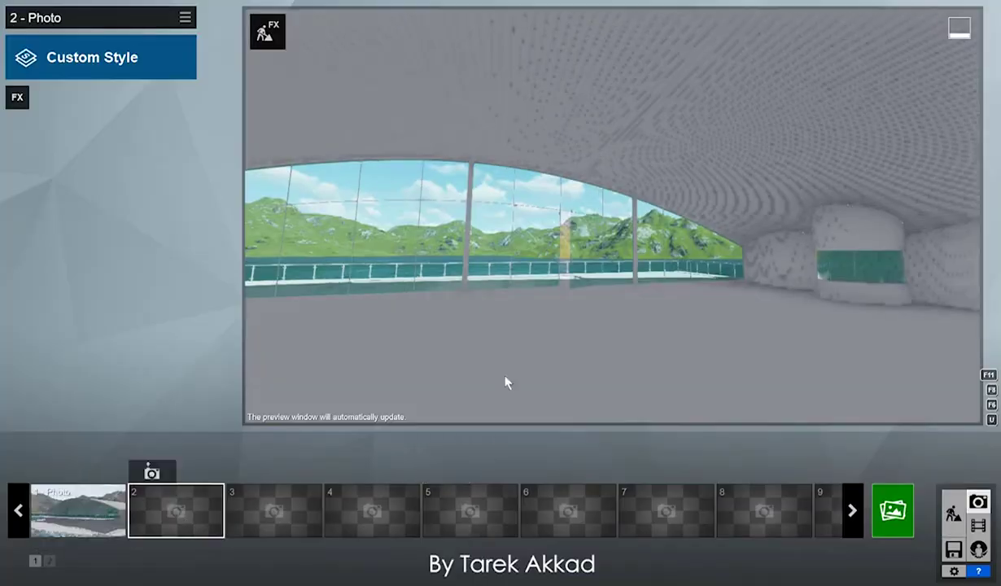
left_click(684, 398)
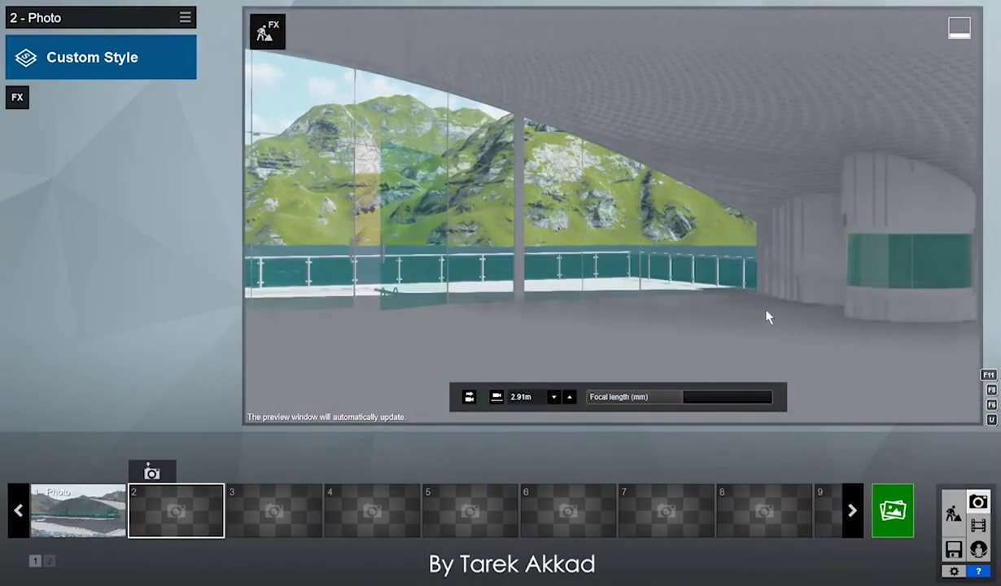
- Store the view as photo 2 and apply Clear Ocean water to the pool
left_click(152, 473)
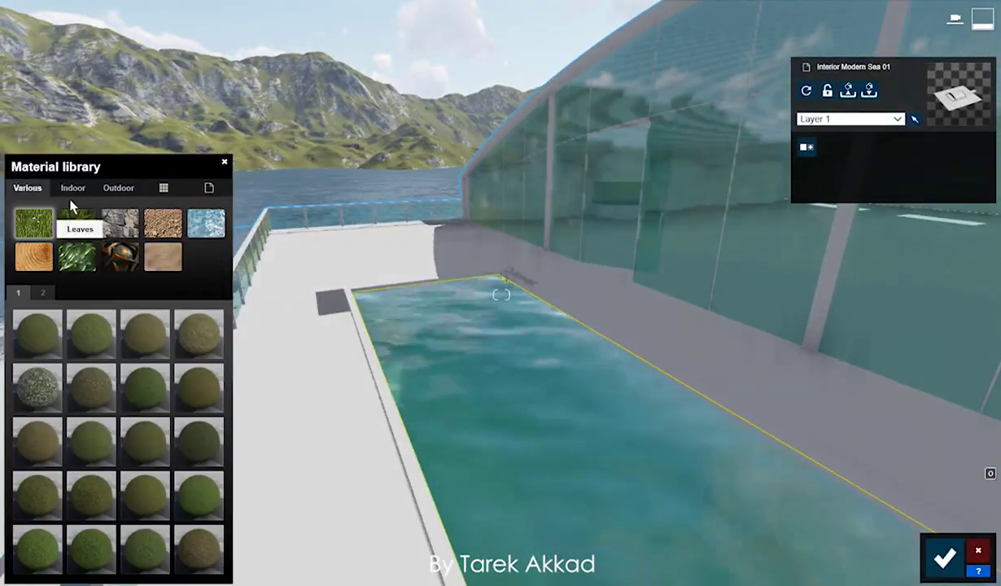
left_click(206, 222)
left_click(37, 443)
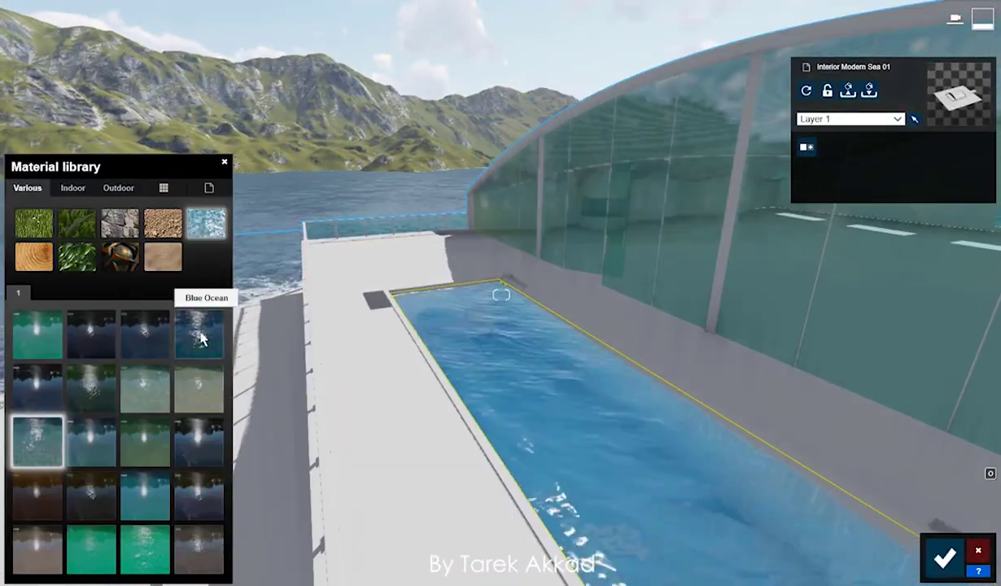
left_click(95, 439)
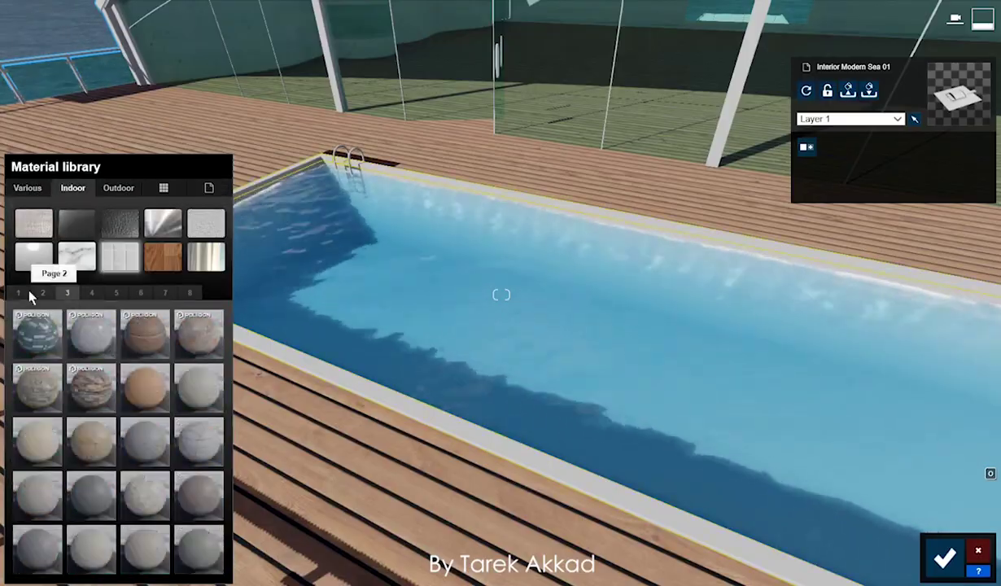
- Cover the pool with the blue mosaic tile material Tiles Alt 025
left_click(24, 292)
left_click(88, 328)
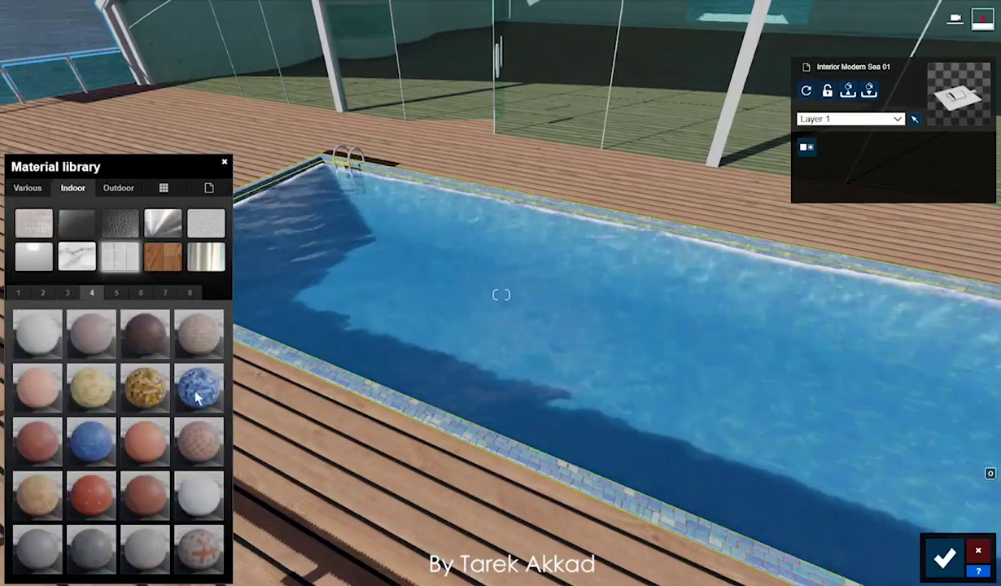
left_click(196, 396)
left_click(144, 334)
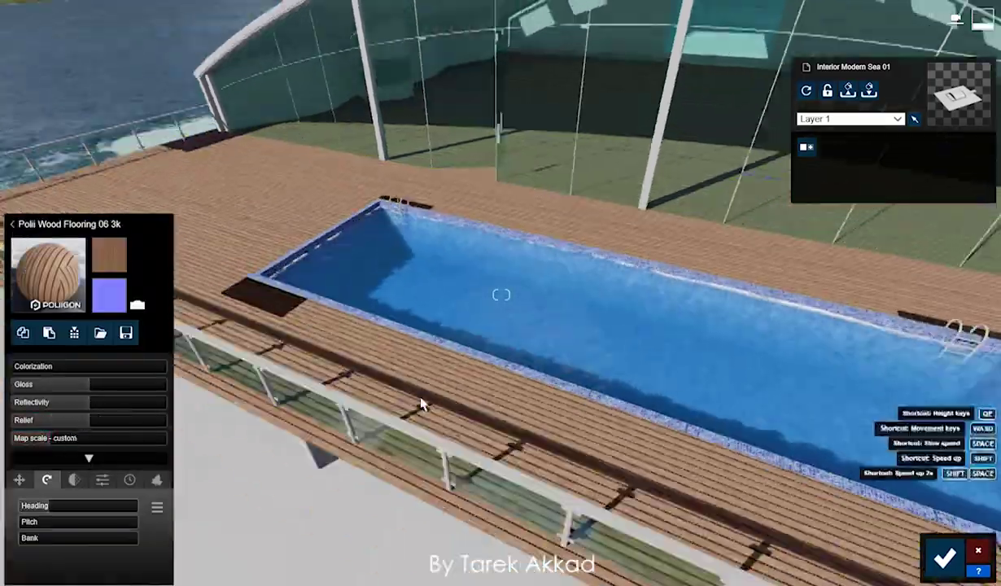
- Give the railing posts the dark Polii Metal SpottyDiscoloration material
left_click(335, 385)
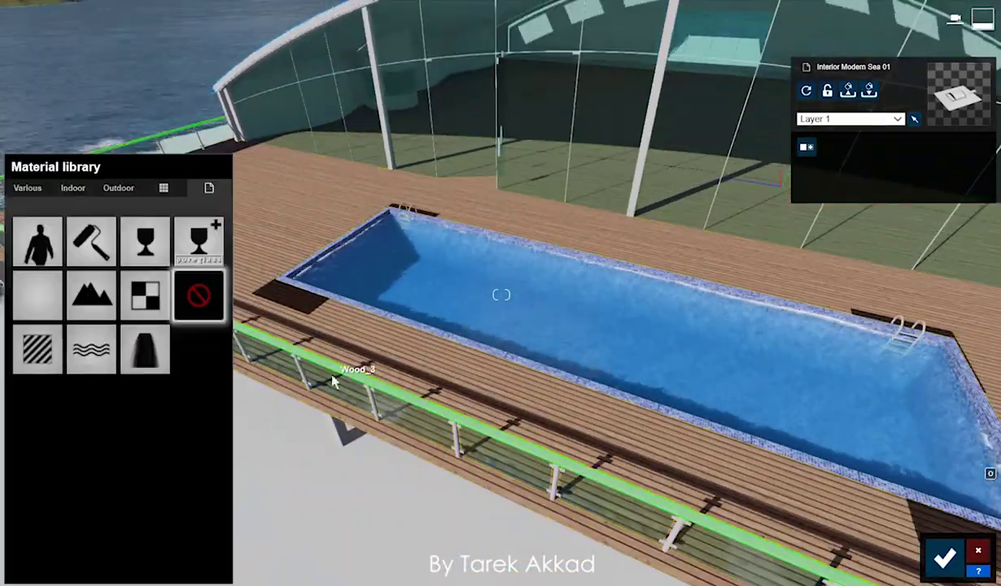
left_click(94, 286)
left_click(199, 494)
left_click(67, 293)
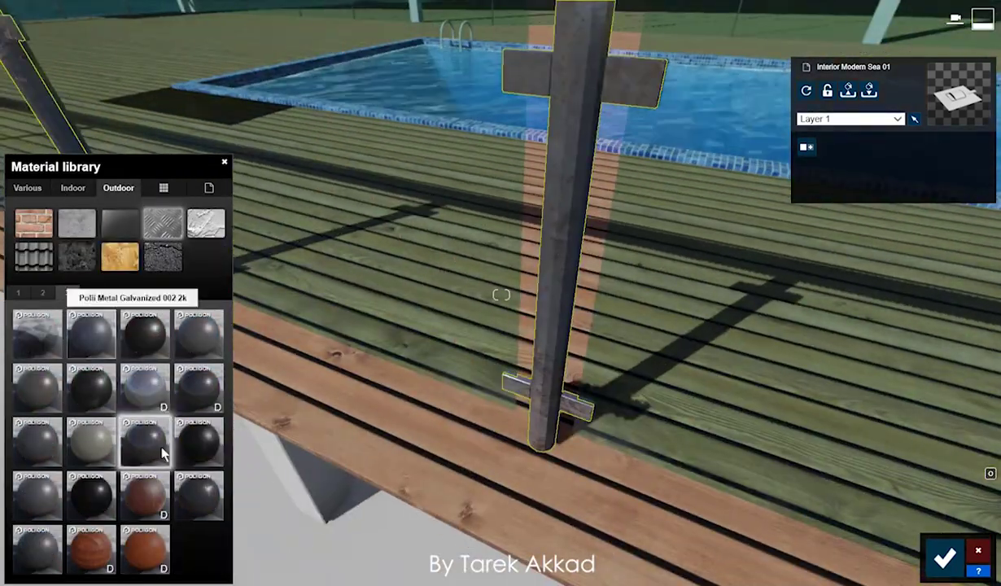
left_click(89, 334)
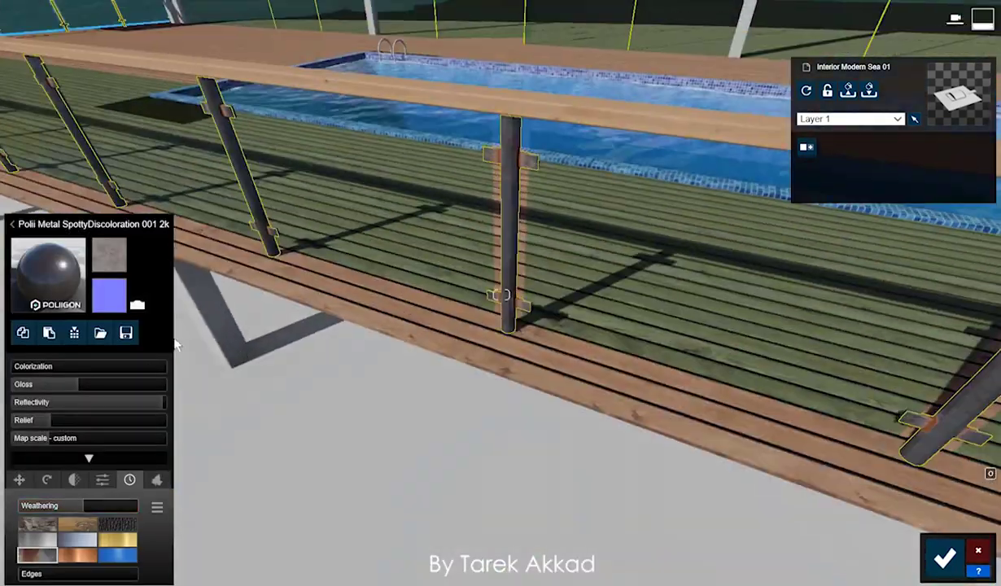
- Apply Polii Wood WallCabin to the handrail and a glass material to the panels
left_click(12, 223)
left_click(118, 187)
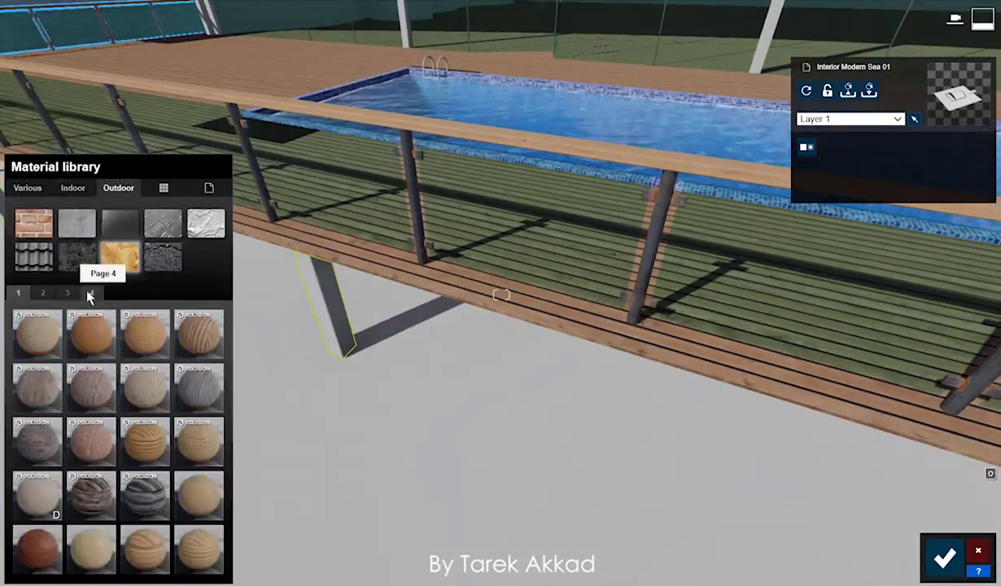
left_click(91, 504)
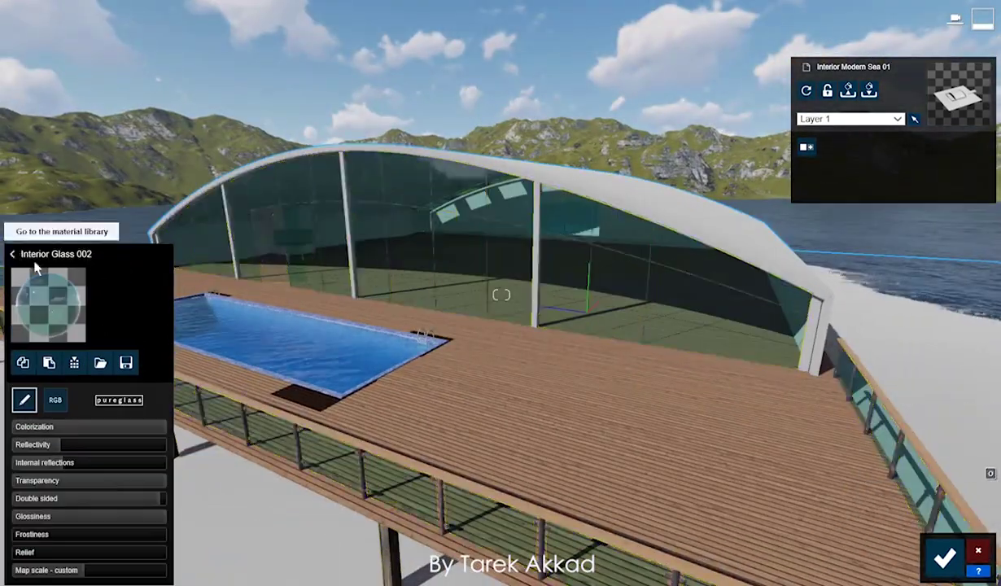
left_click(35, 268)
left_click(145, 444)
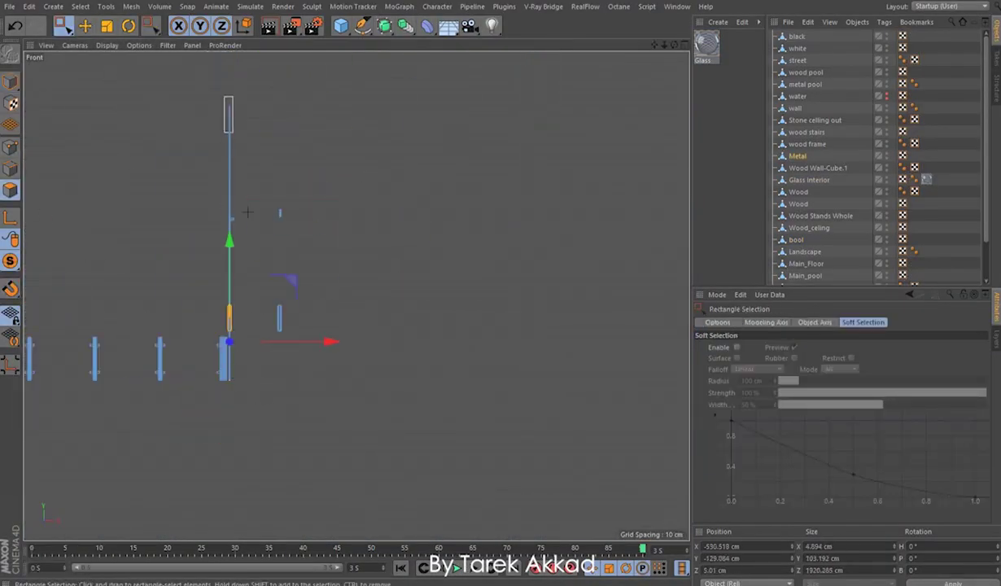
- Split the selected railing polygons off the Metal object into metal outside and metal inside
right_click(402, 89)
left_click(425, 520)
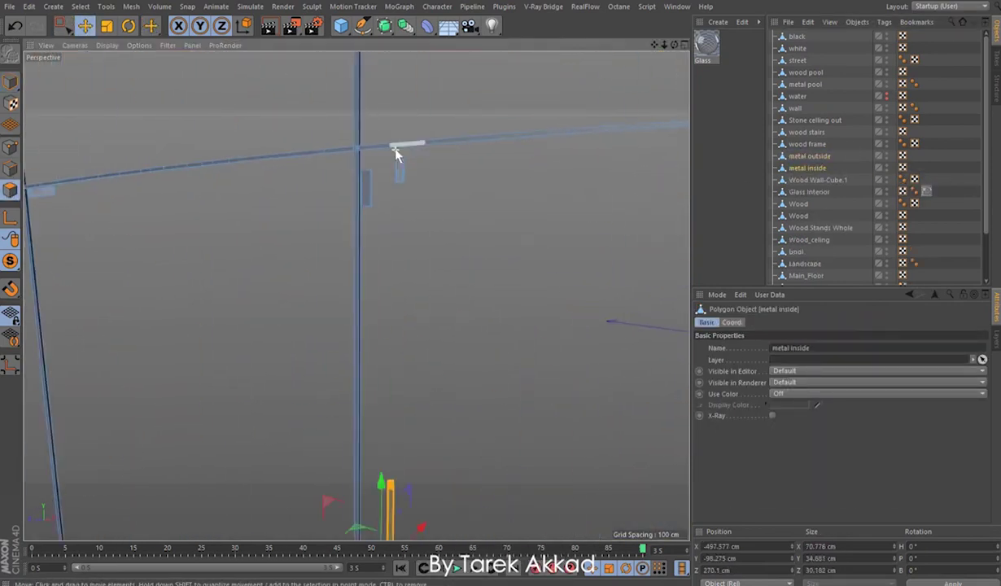
right_click(422, 88)
left_click(472, 391)
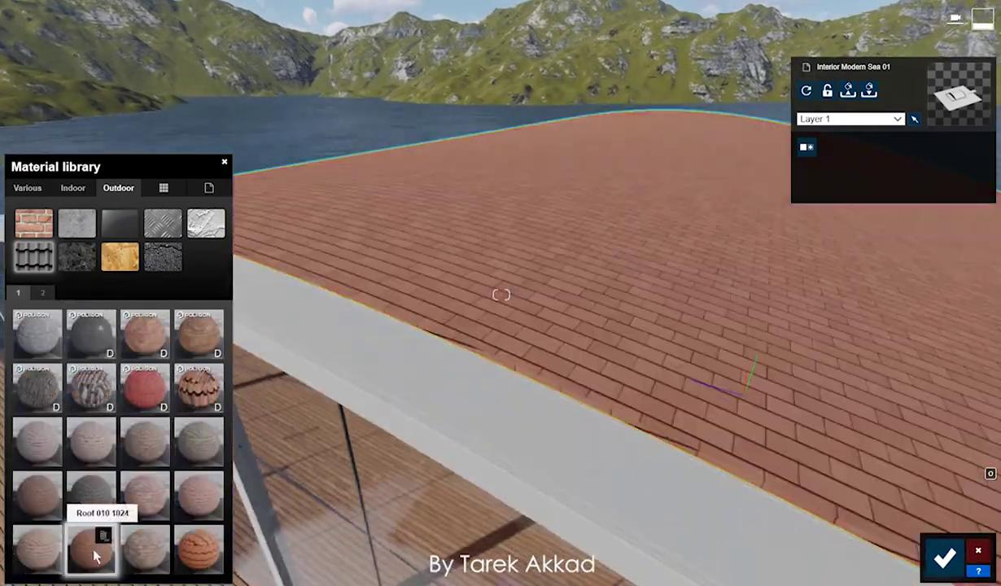
- Give the roof grey slate tiles and the end wall Bricks 013
left_click(96, 340)
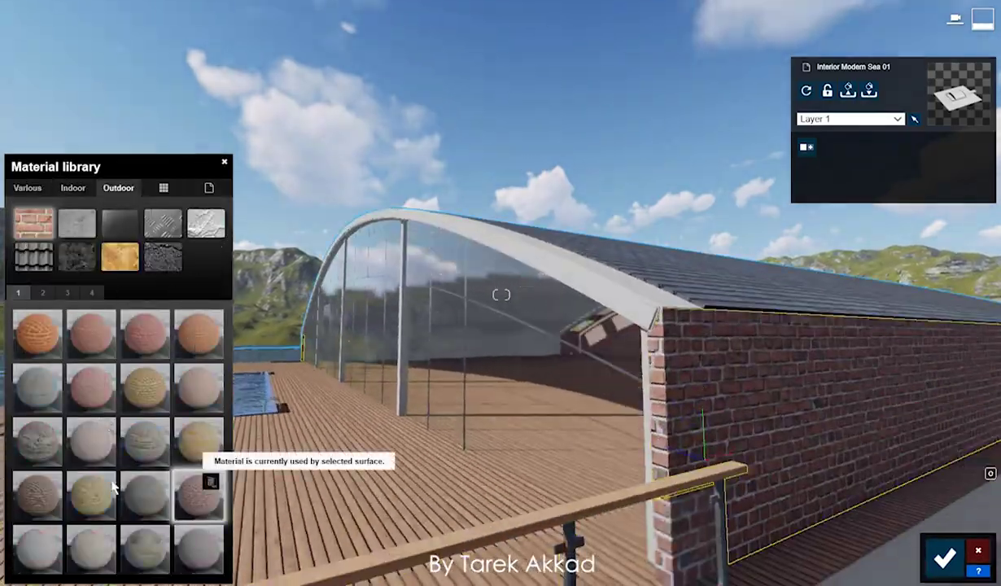
left_click(193, 496)
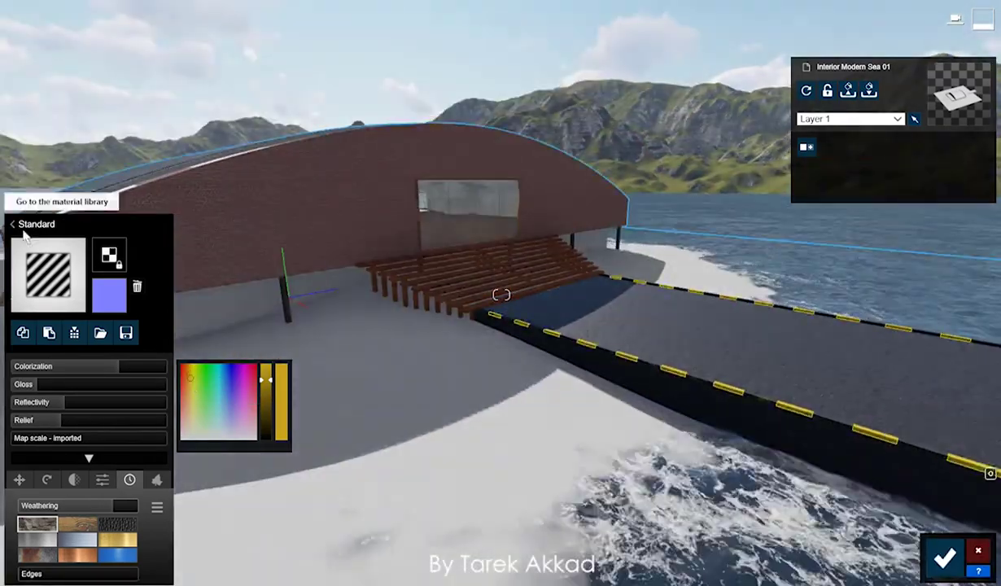
left_click(25, 234)
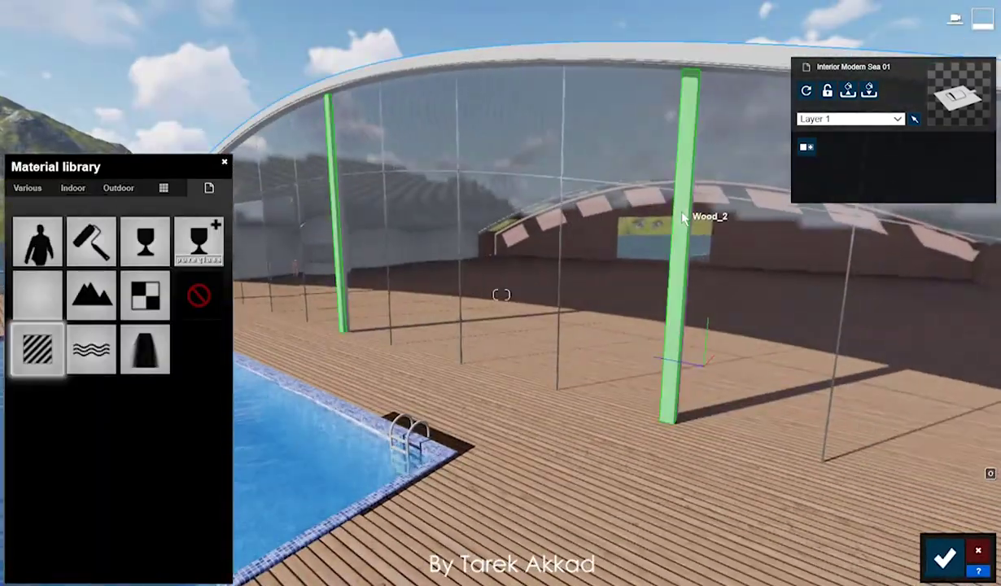
left_click(118, 188)
left_click(120, 257)
left_click(66, 292)
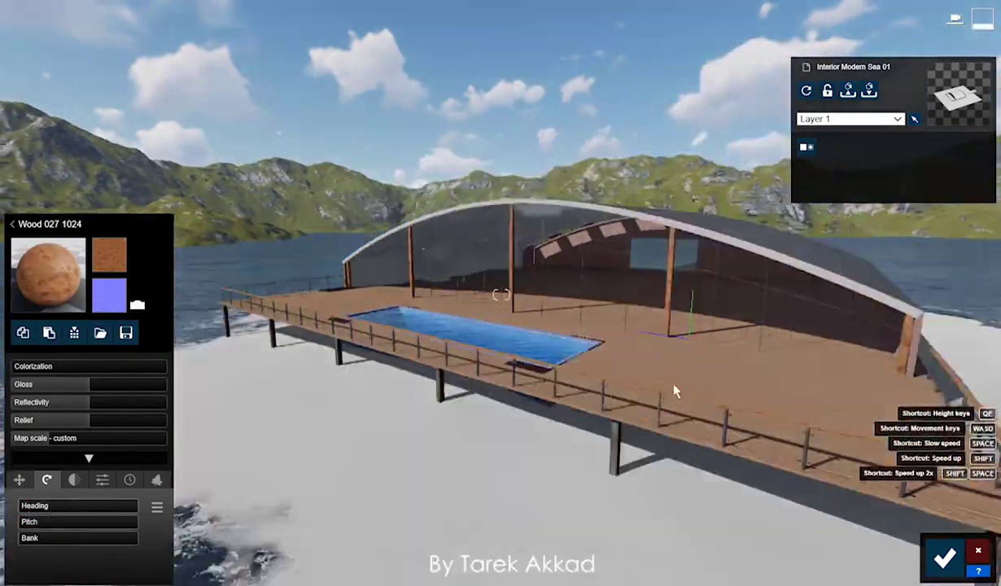
- Apply Metal Painted 007 to the roof's curved edge beam
left_click(714, 508)
left_click(118, 188)
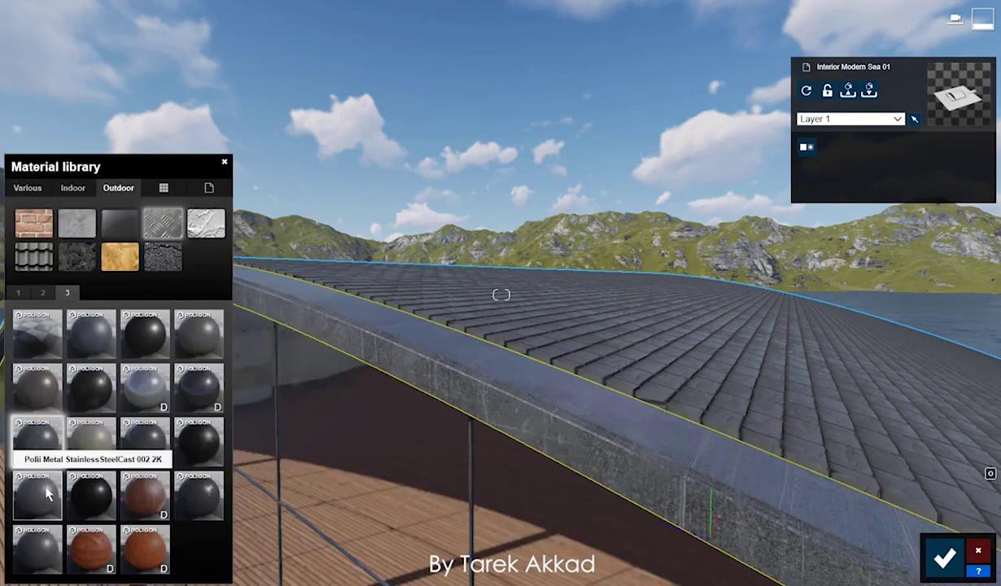
scroll(127, 468, "up", 2)
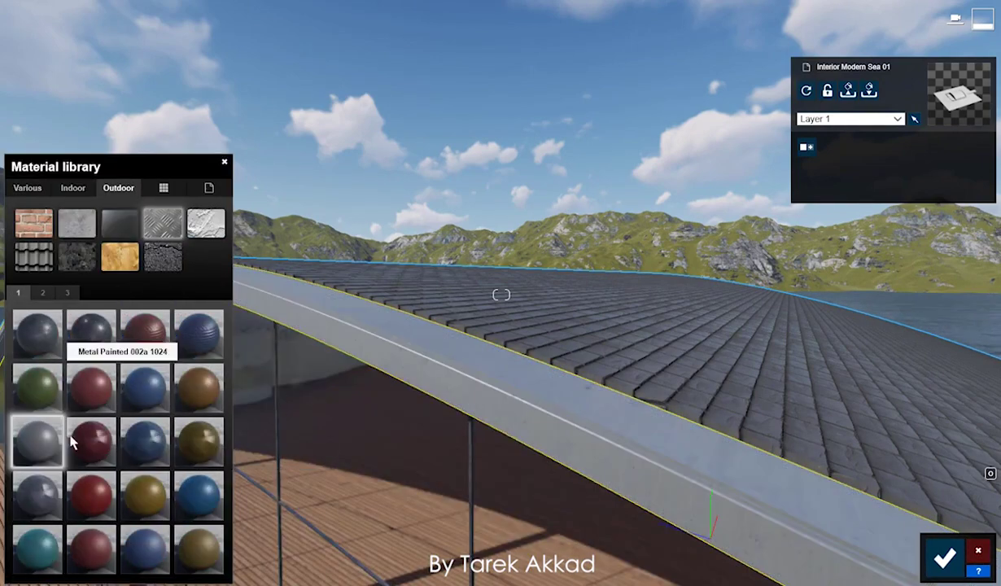
scroll(75, 449, "down", 1)
left_click(86, 337)
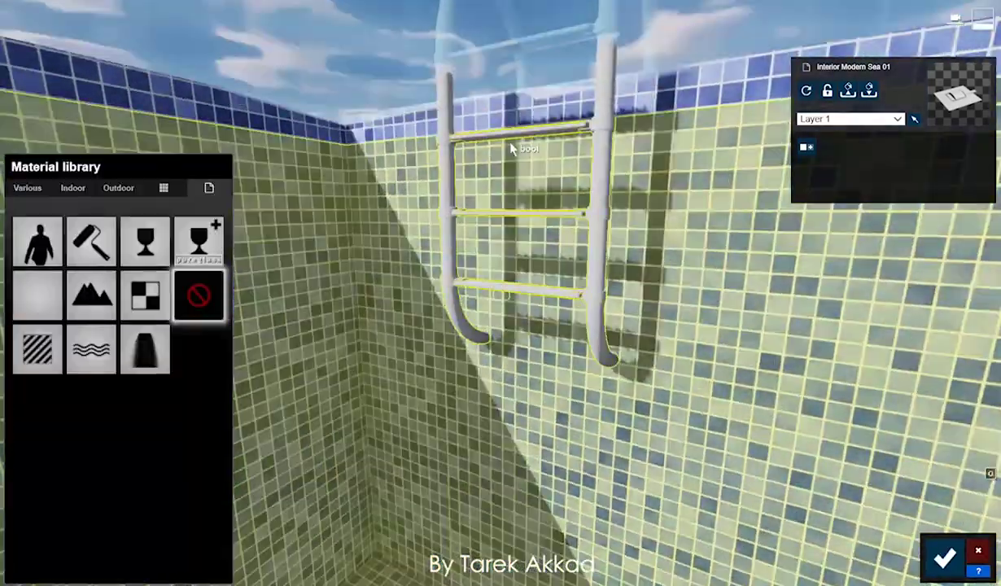
- Make the pool ladder chrome Silver
left_click(512, 149)
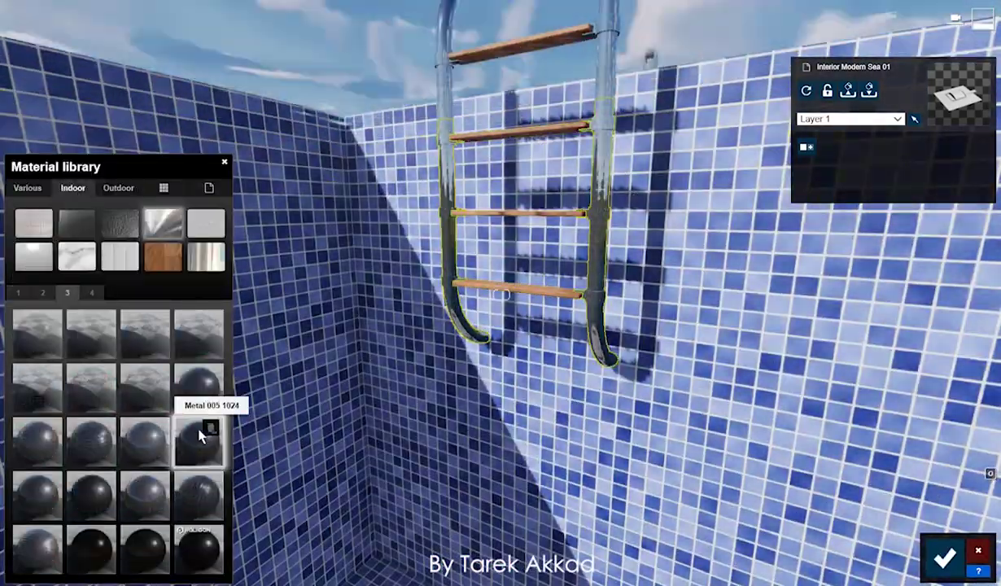
left_click(91, 292)
left_click(103, 340)
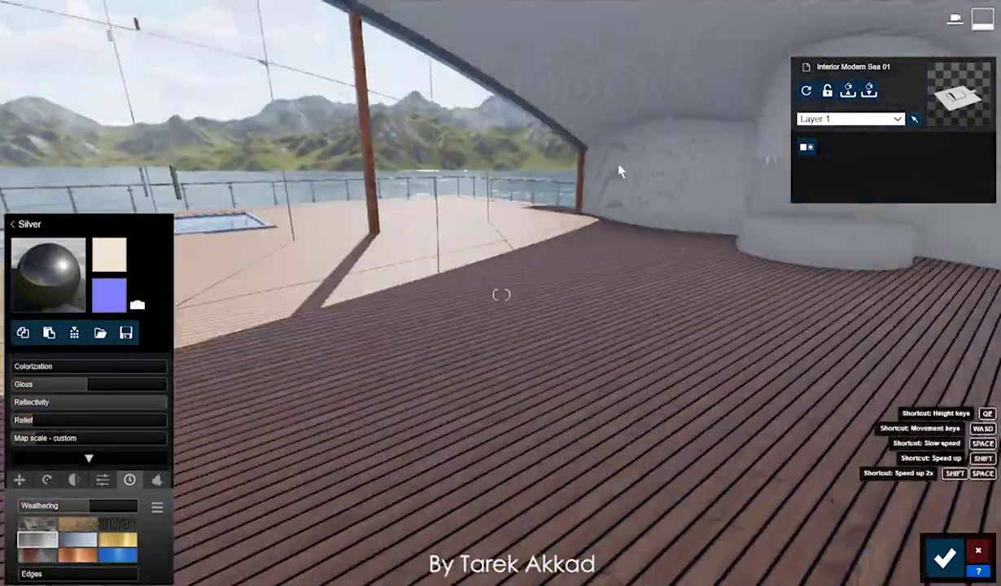
- Give the ceiling Wood Planks 32 and turn the plank texture roughly 180 degrees
left_click(620, 171)
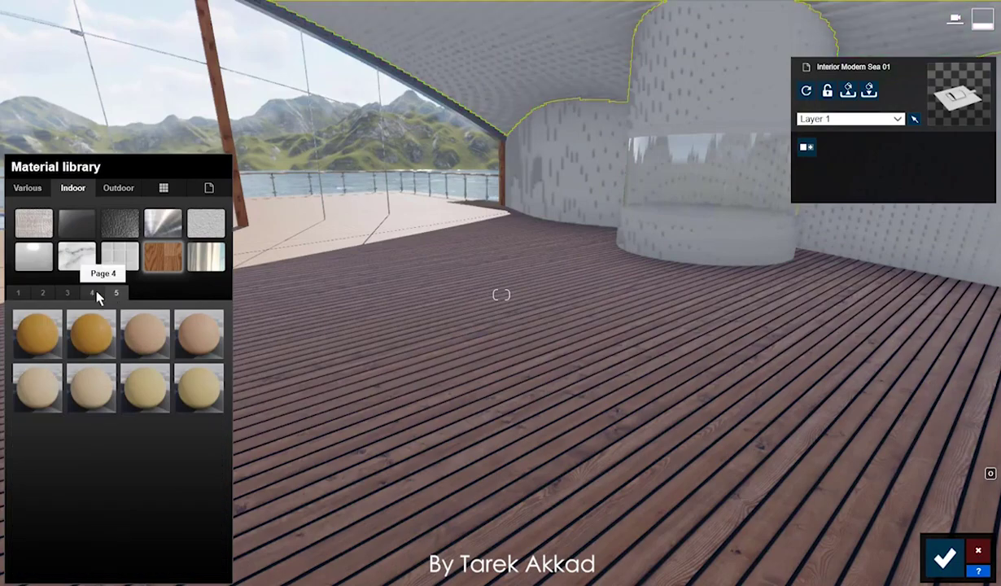
left_click(36, 334)
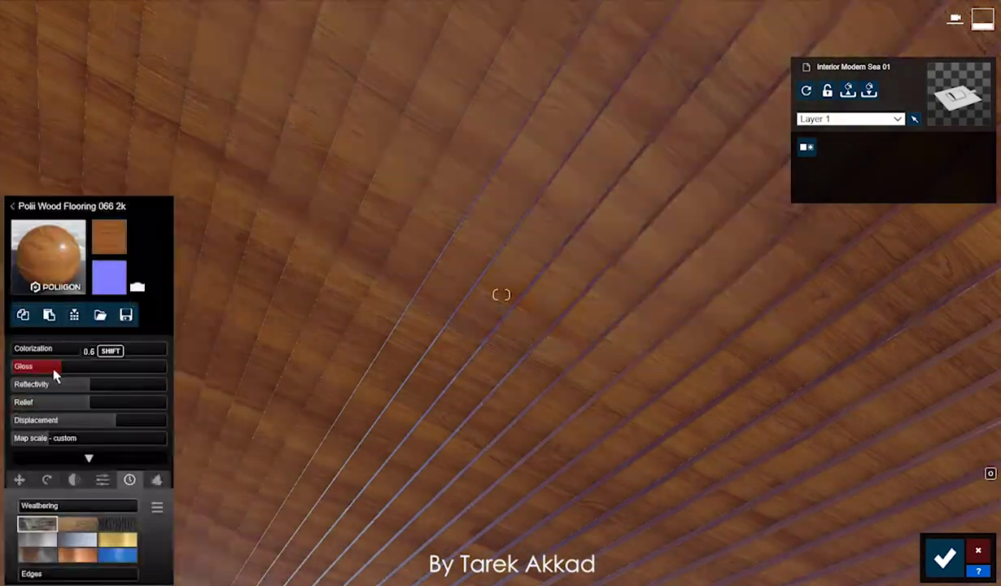
left_click(48, 259)
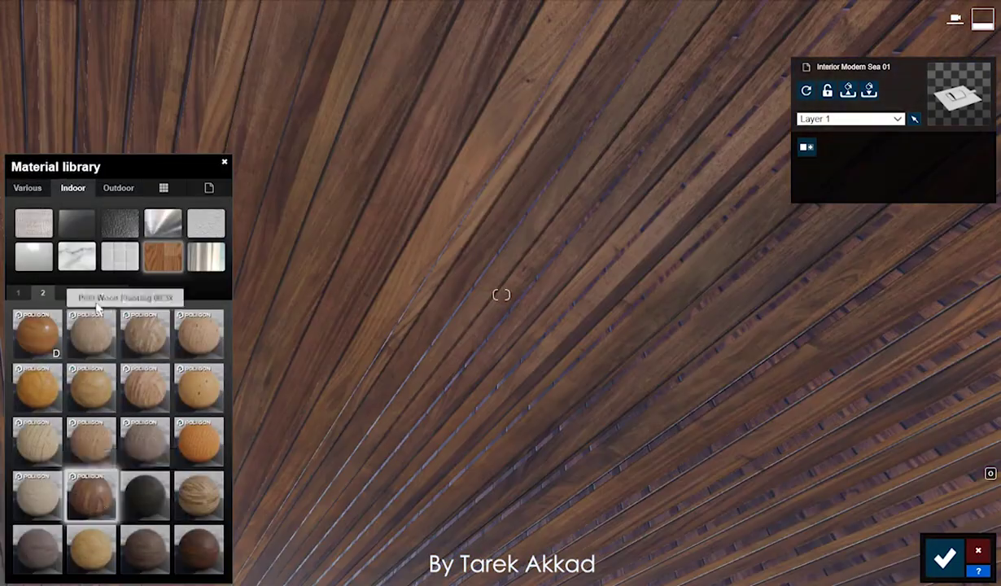
left_click(54, 350)
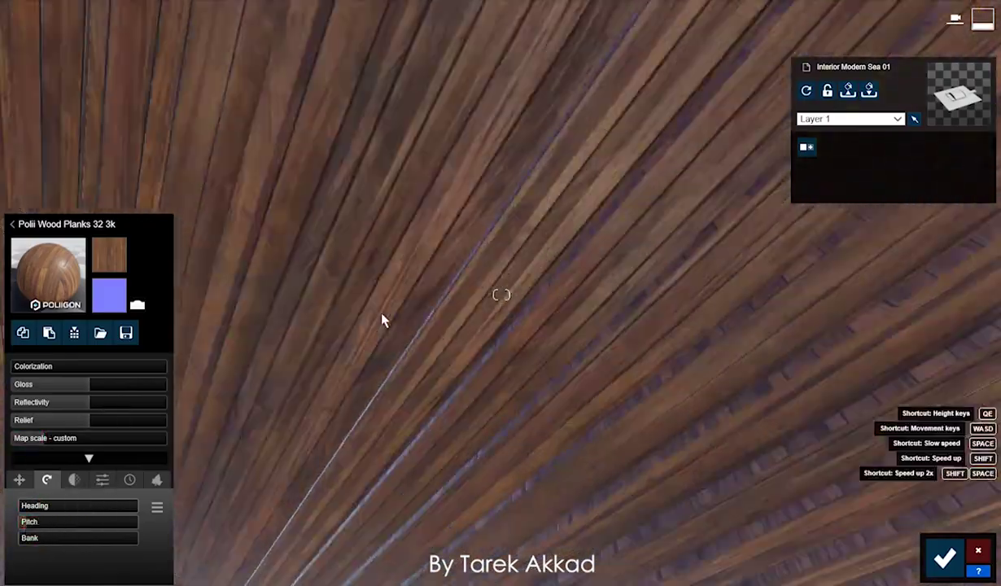
right_click_drag(382, 320, 52, 446)
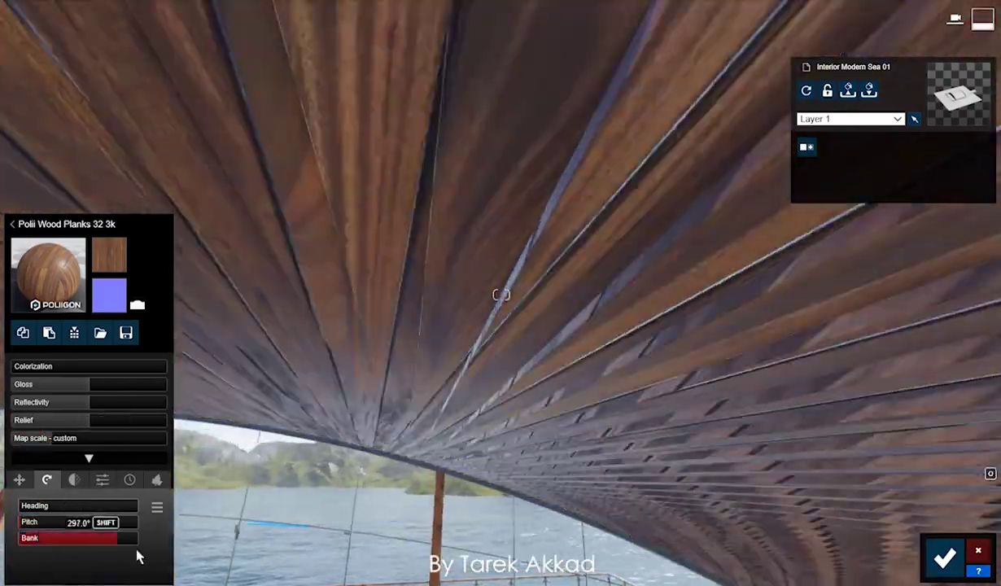
mouse_move(139, 556)
left_mouse_down()
mouse_move(141, 530)
mouse_move(38, 538)
mouse_move(48, 547)
left_mouse_up()
left_click_drag(48, 506, 88, 523, "shift")
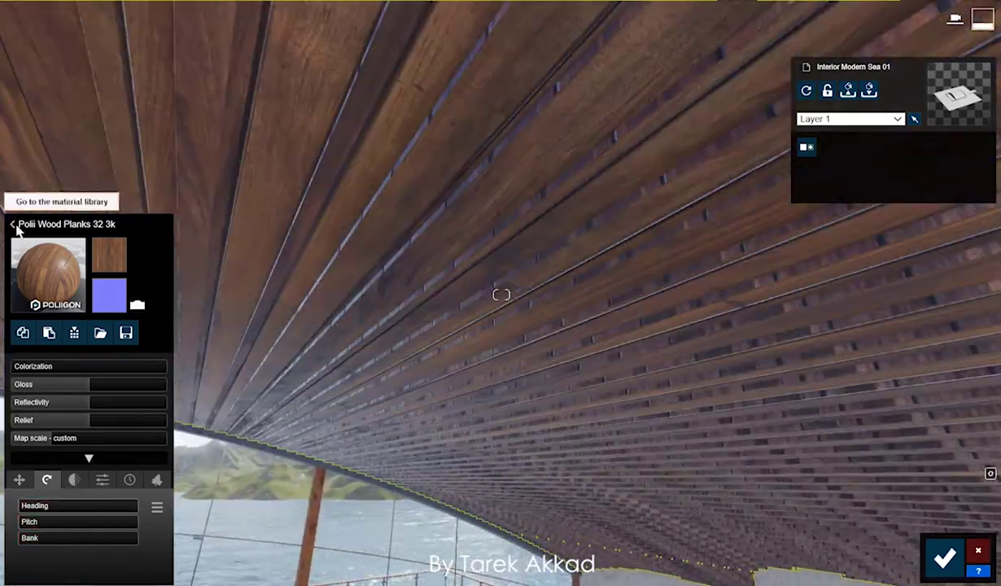
- Replace the ceiling wood with the knotty Wood 042 1024
left_click(14, 225)
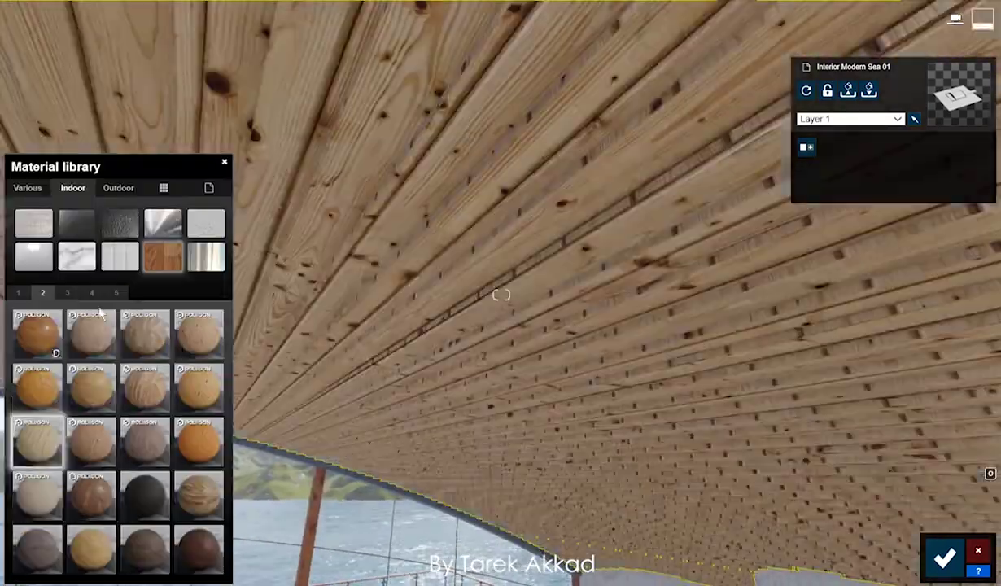
left_click(105, 290)
left_click(118, 187)
left_click(67, 292)
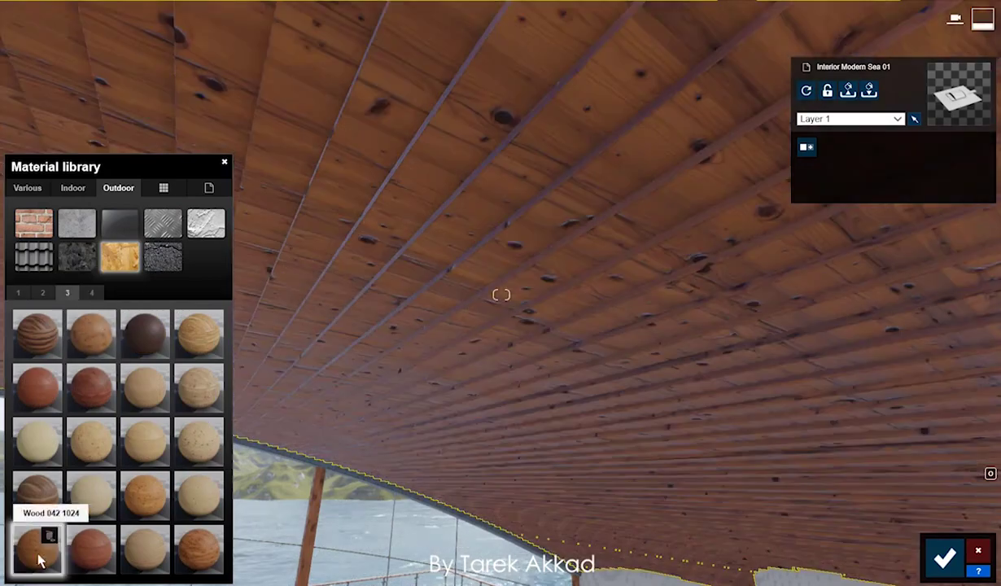
left_click(25, 555)
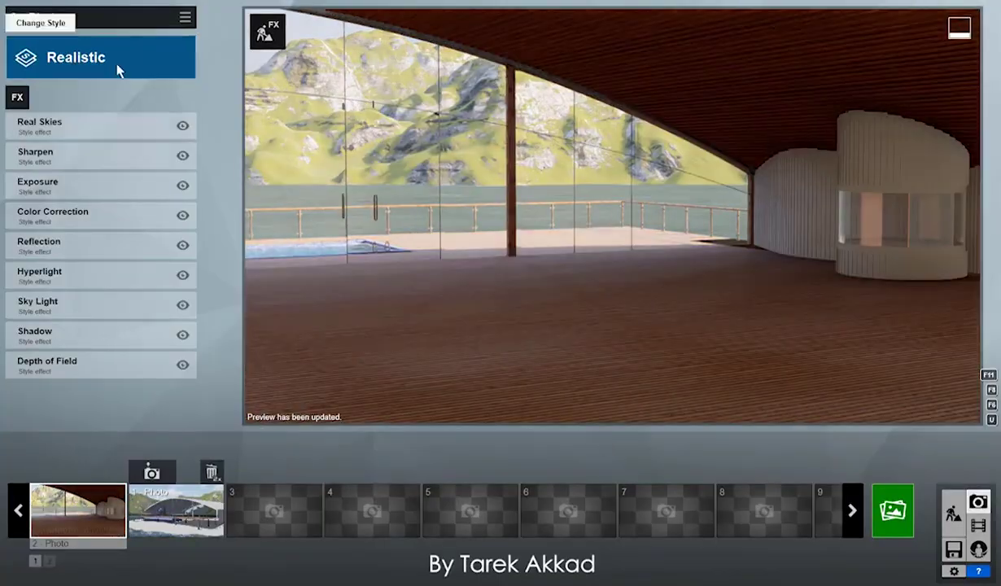
- Rotate the Real Skies Heading in the interior photo to shift the sunlight
left_click(39, 122)
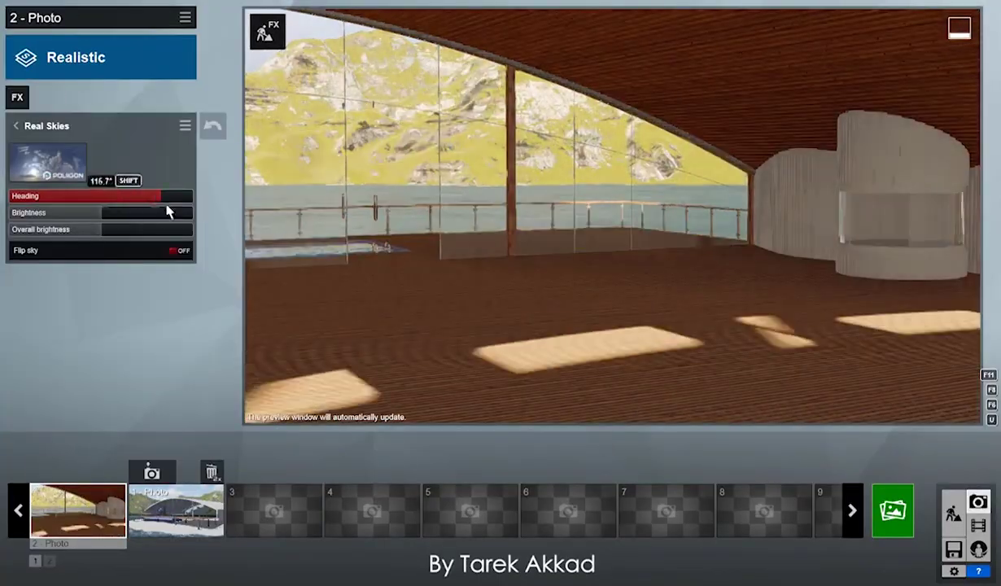
left_click_drag(167, 197, 27, 204)
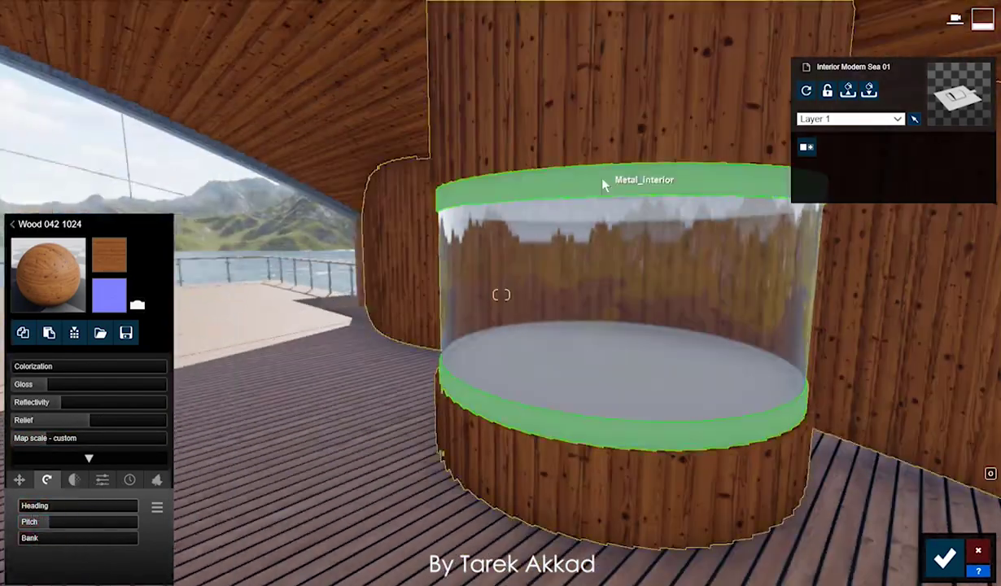
- Try rusty bronze on the glass cylinder and give its base ring scratched metal
left_click(578, 170)
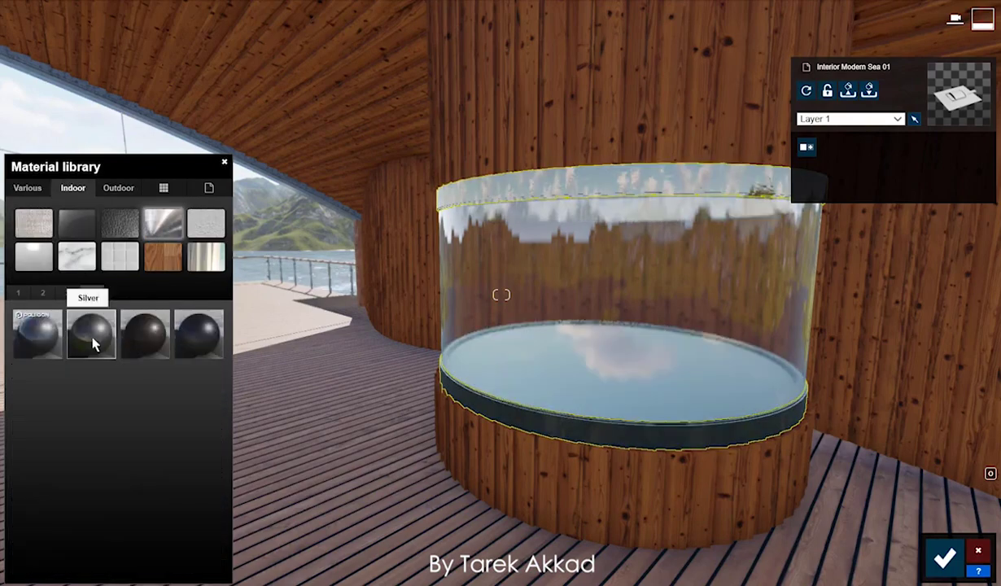
left_click(86, 326)
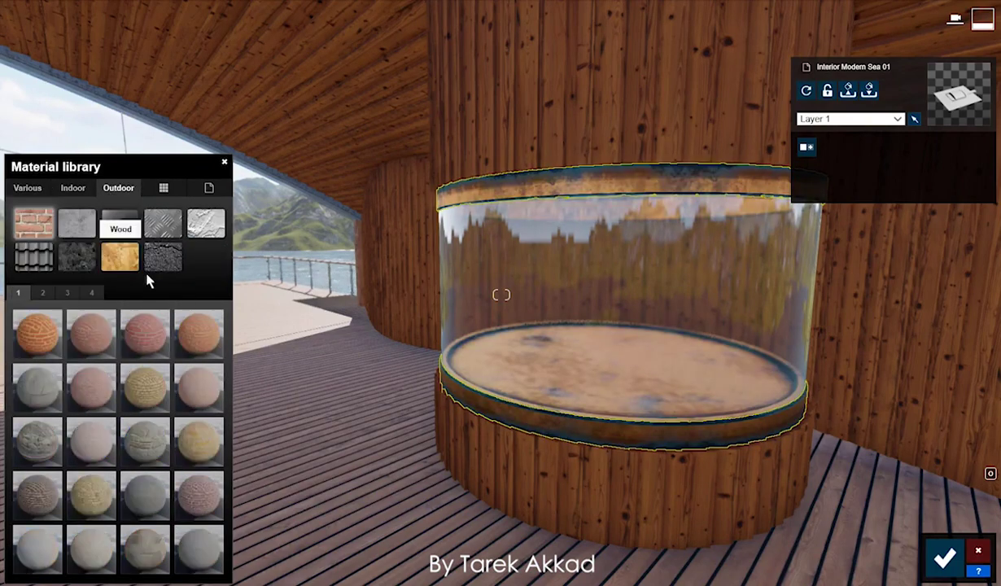
left_click(192, 505)
left_click(139, 478)
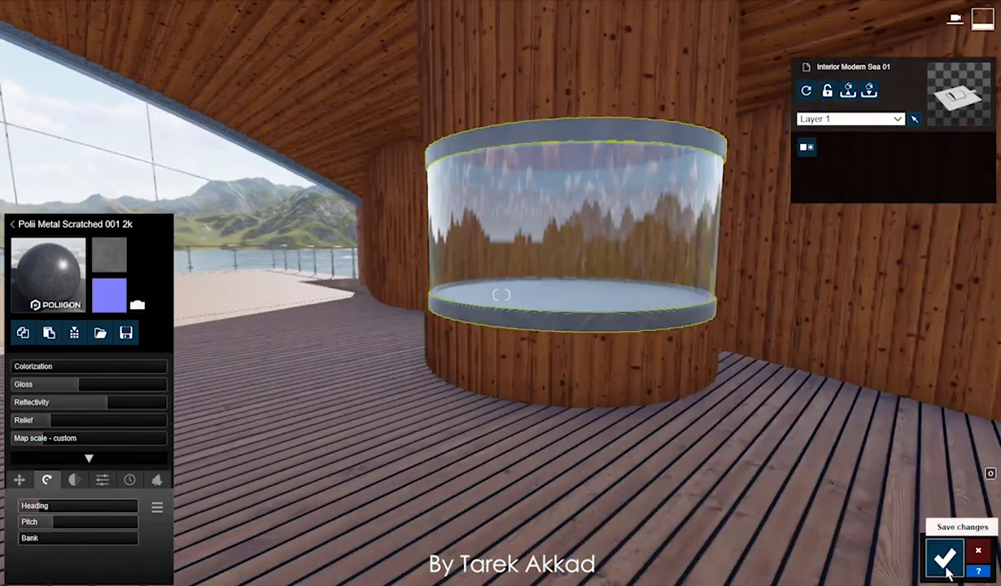
left_click(943, 556)
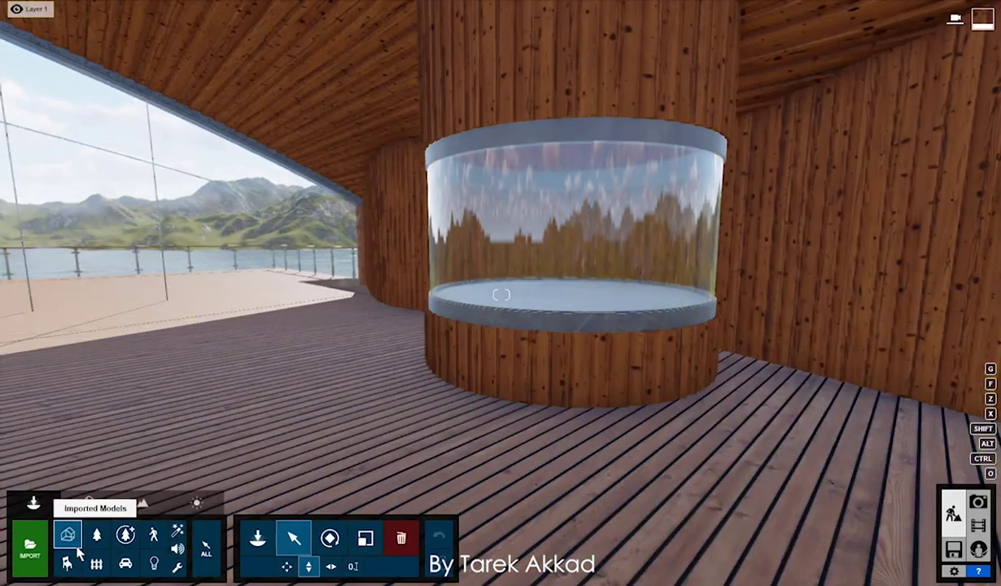
- Pile several driftwood branches and logs on the fireplace base
left_click(96, 534)
left_click(102, 119)
left_click(115, 194)
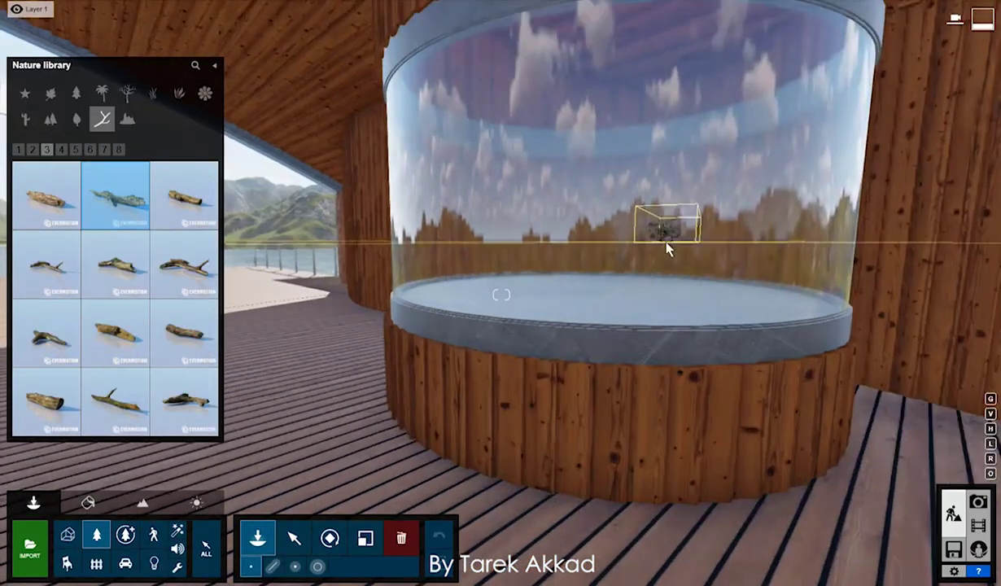
left_click(154, 246)
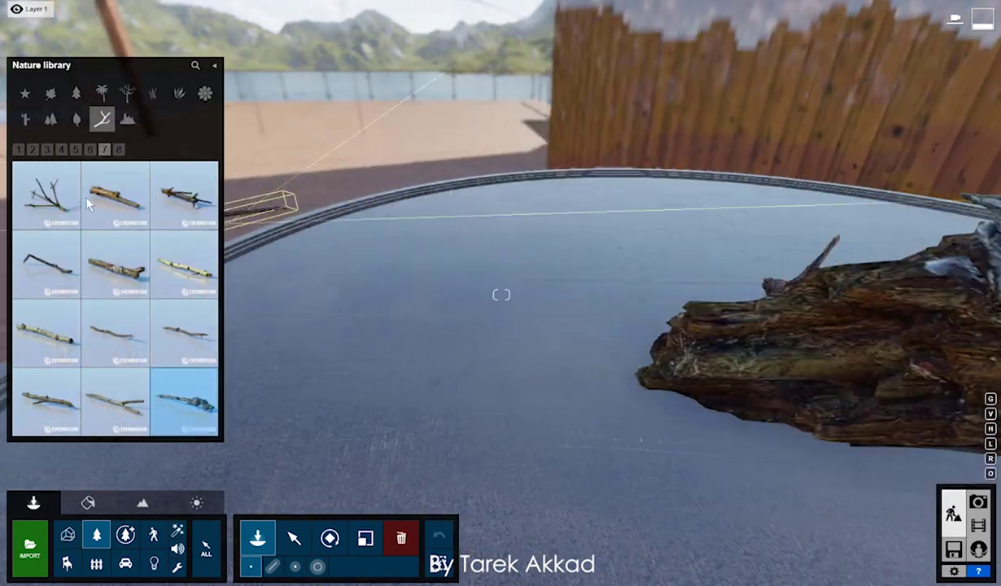
left_click(114, 263)
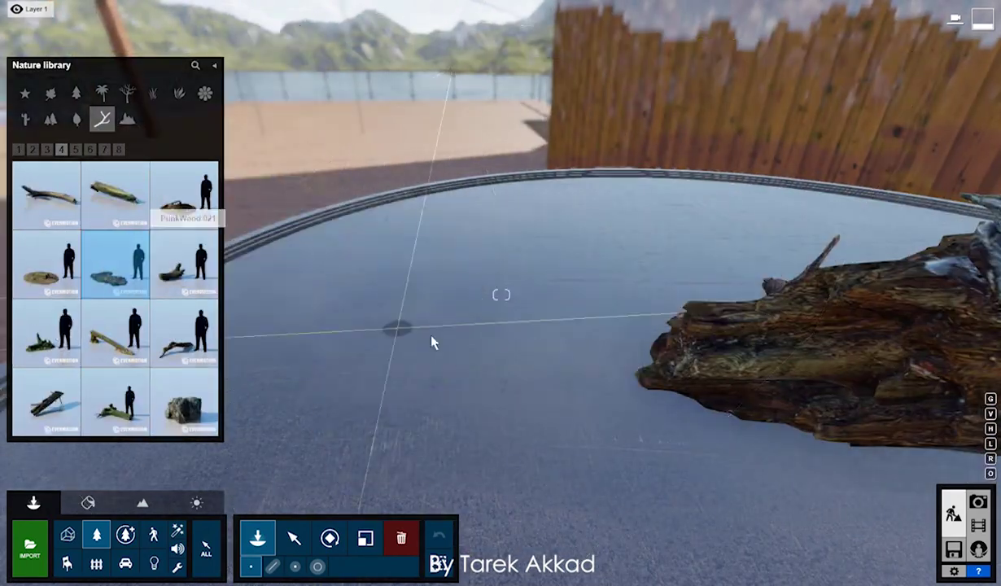
left_click(414, 321)
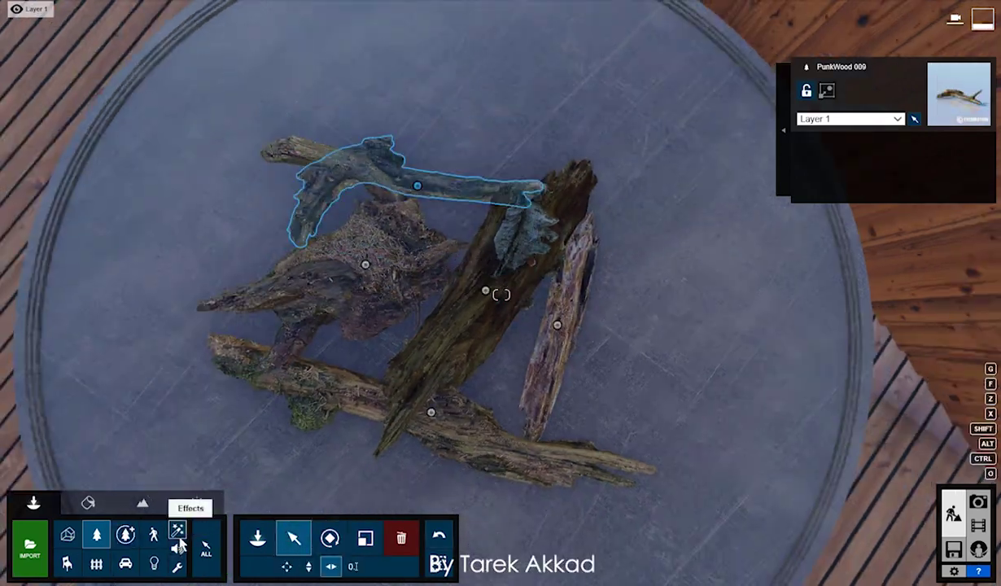
- Add a fire effect burning on the logs and check its properties
left_click(177, 530)
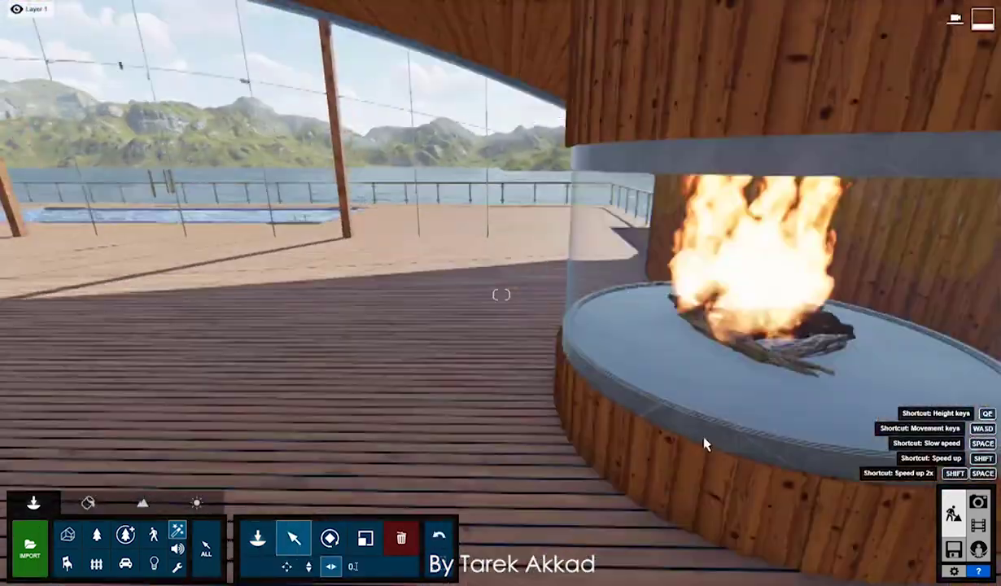
left_click(706, 444)
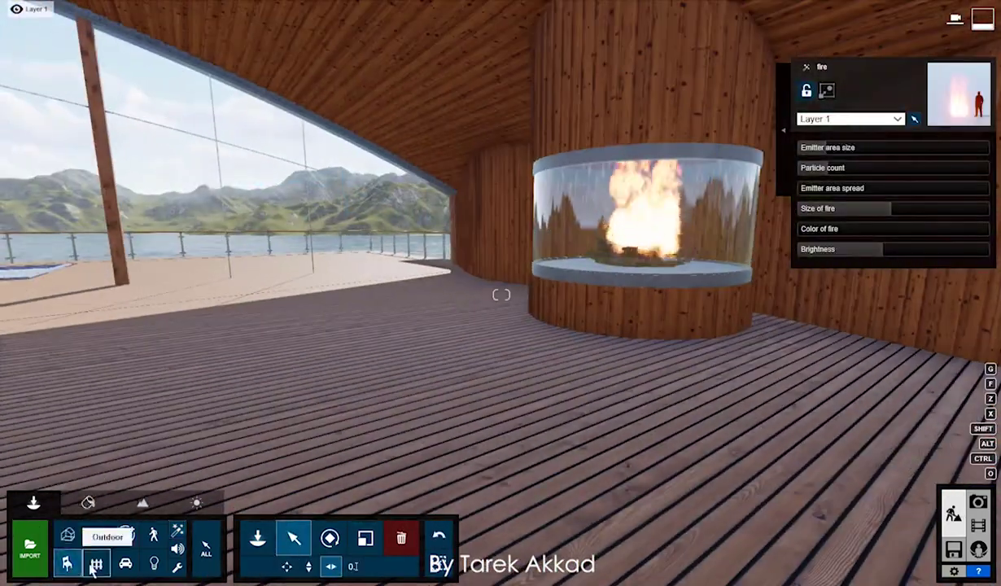
left_click(94, 564)
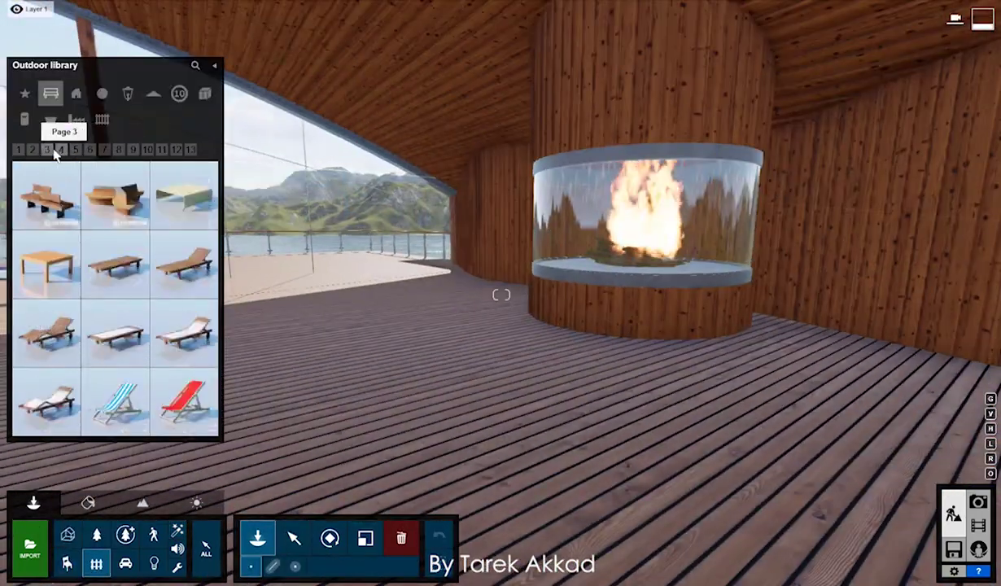
- Lay a shorter row of benches along the railing and nudge one into place
left_click(184, 332)
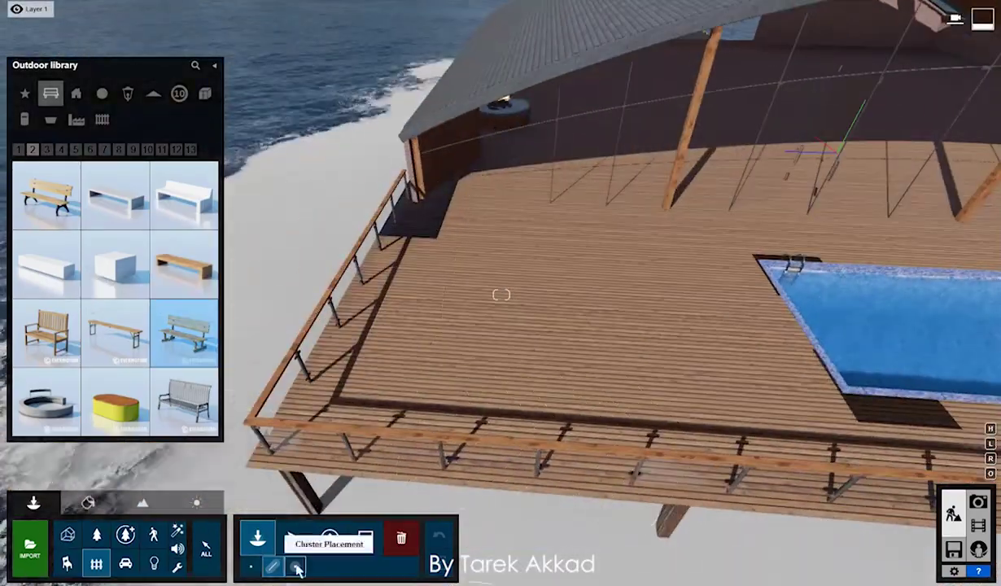
left_click(298, 570)
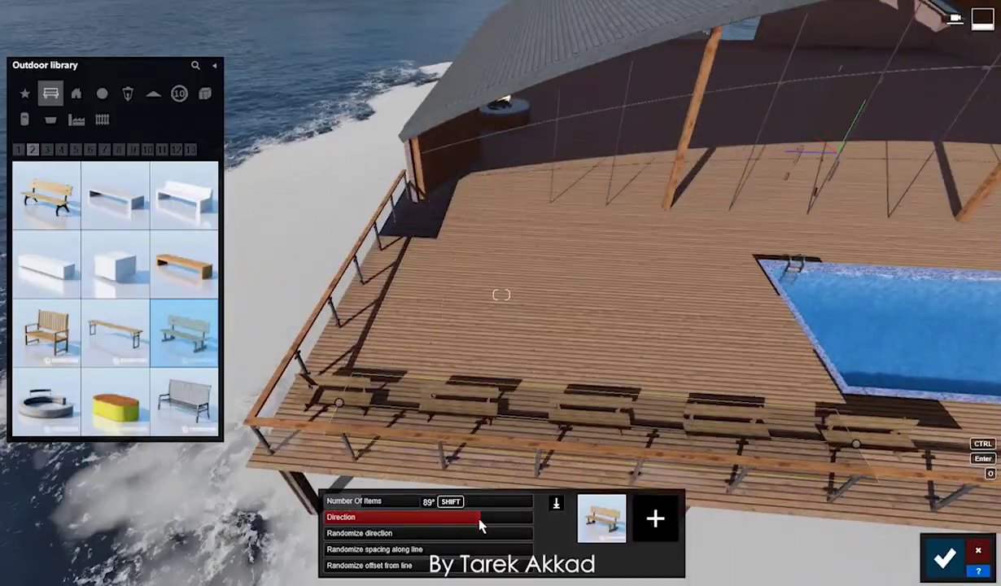
left_click(350, 503)
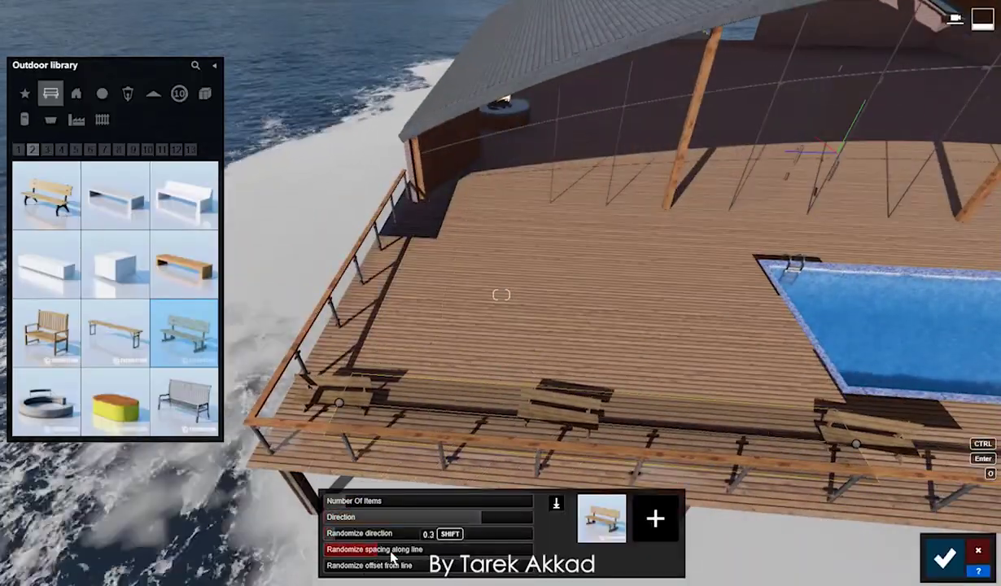
key("Return")
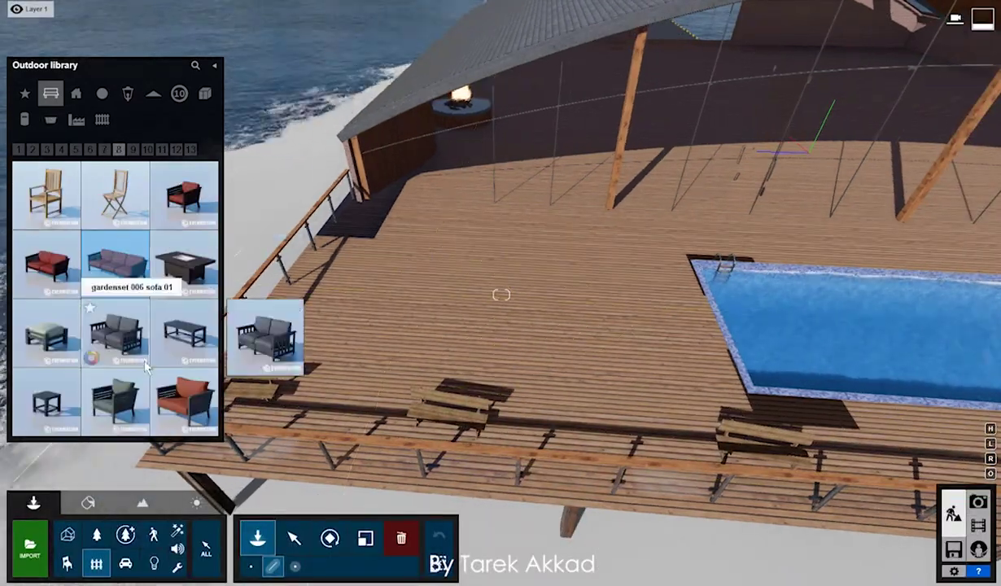
left_click_drag(352, 277, 362, 303)
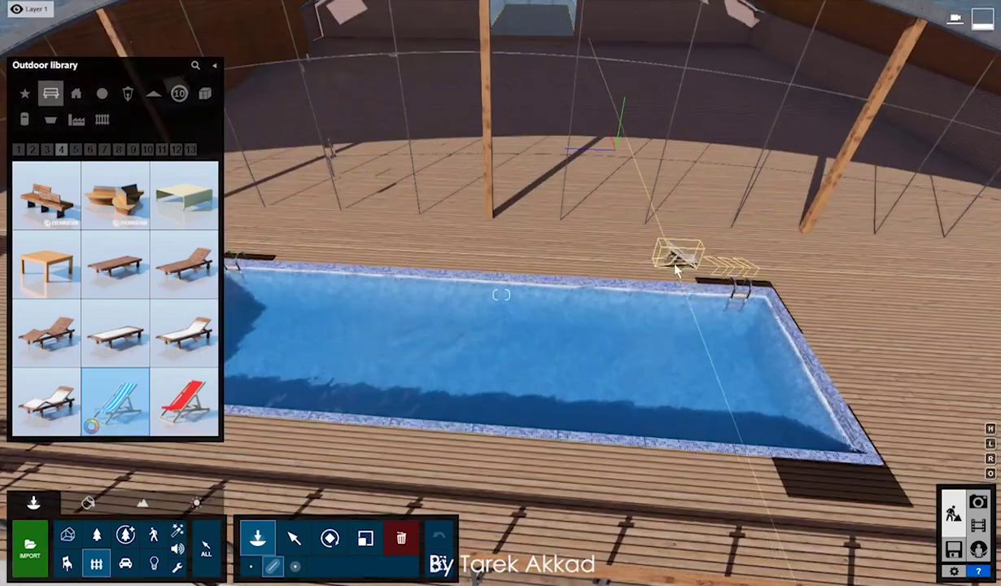
- Add a row of loungers along the pool edge and scale up the lounge sofa
left_click(674, 263)
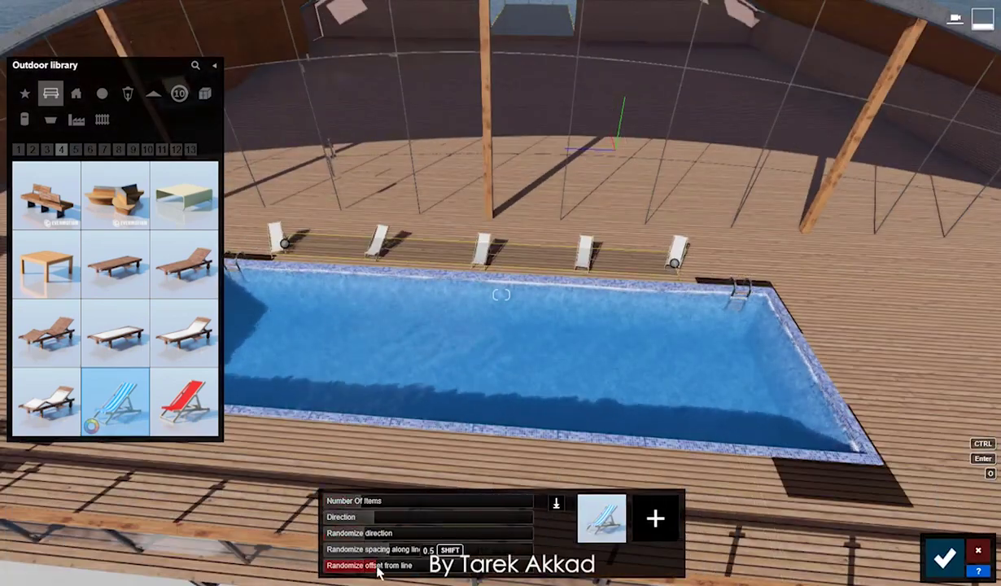
key("Return")
left_click(677, 252)
scroll(590, 268, "up", 5)
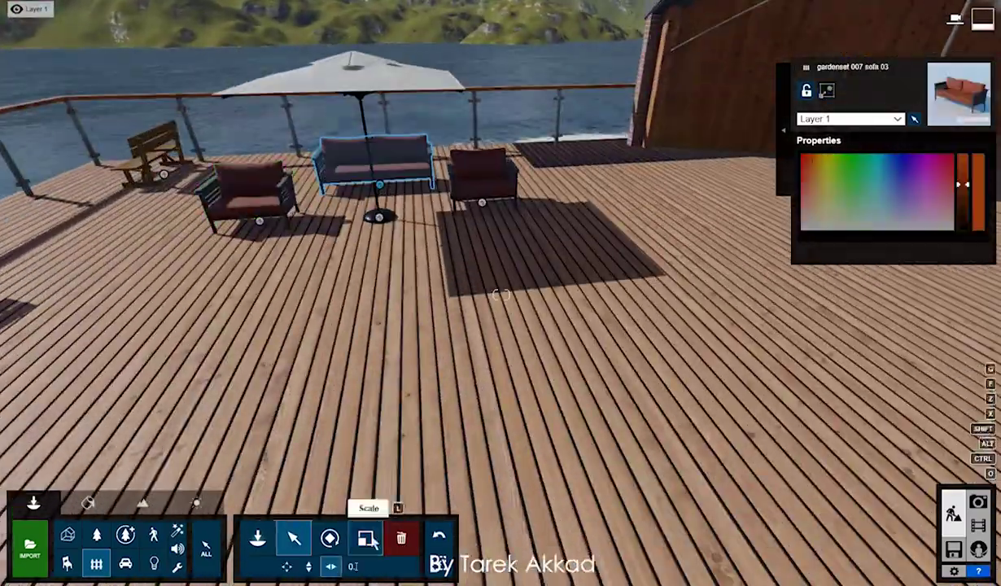
left_click(368, 539)
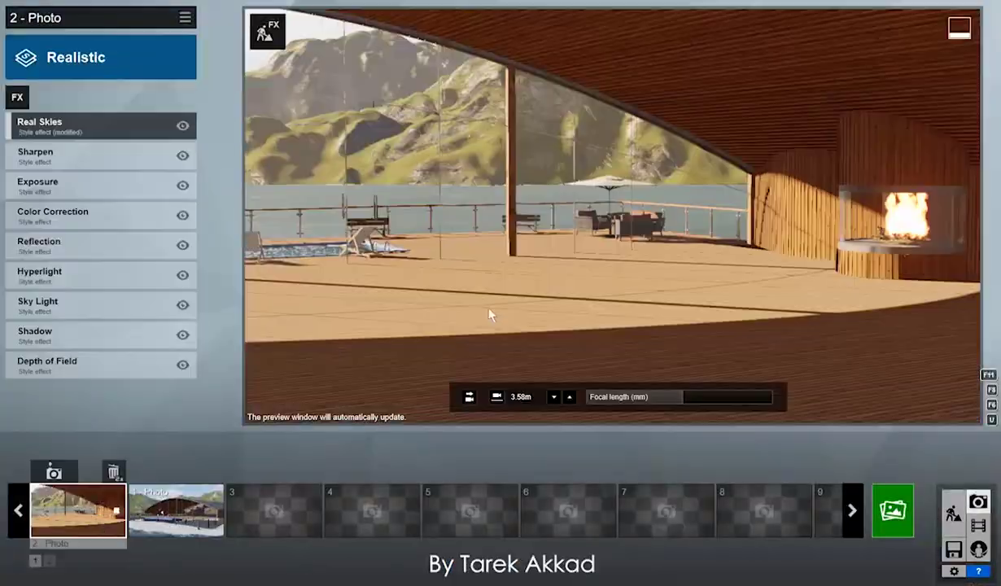
- Change the focal length of photo 1's aerial view of the pool deck
left_click(176, 510)
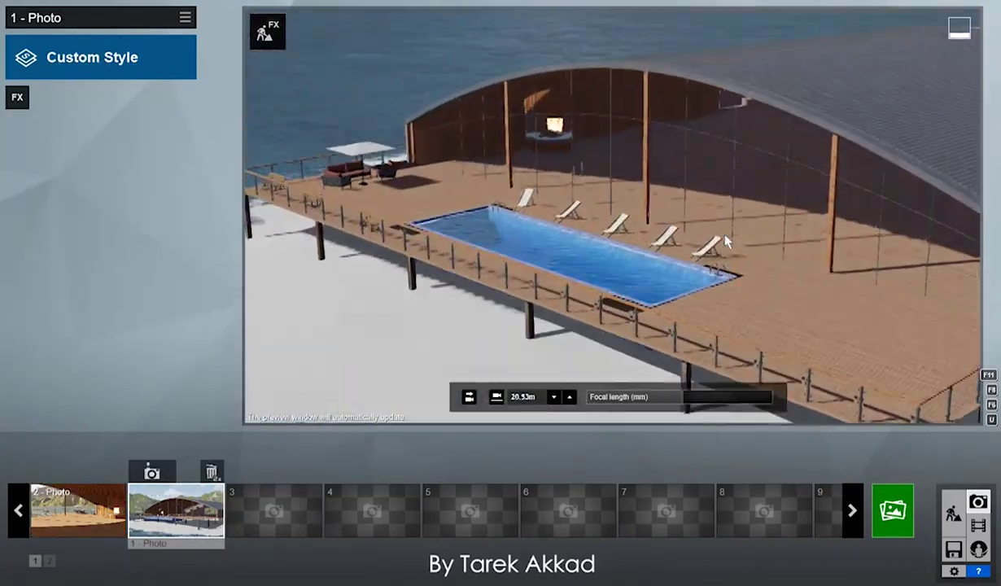
left_click_drag(635, 397, 681, 398)
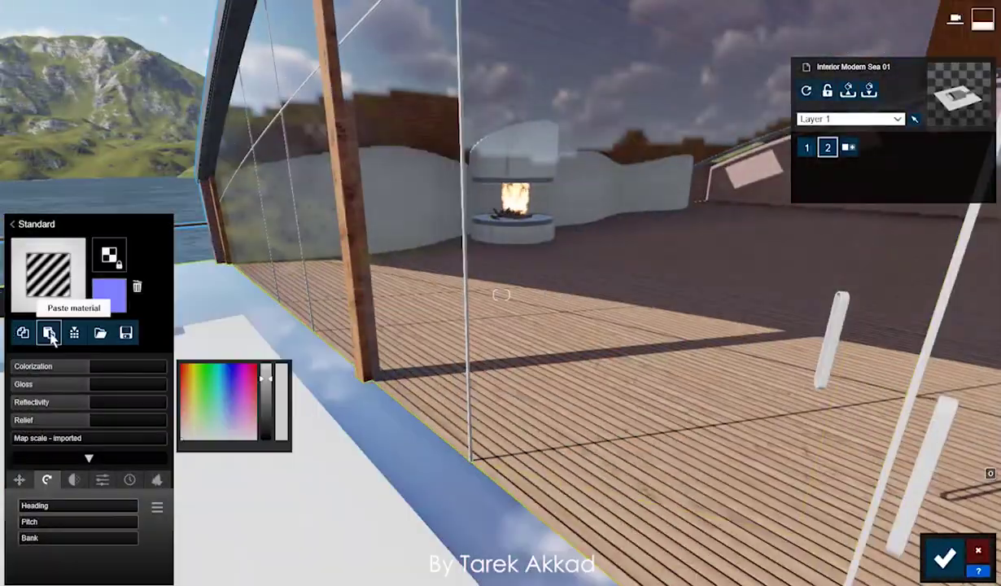
- Try parquet and plank woods on the floor, then give the walls Polii Wood Planks 32 3k
left_click(49, 333)
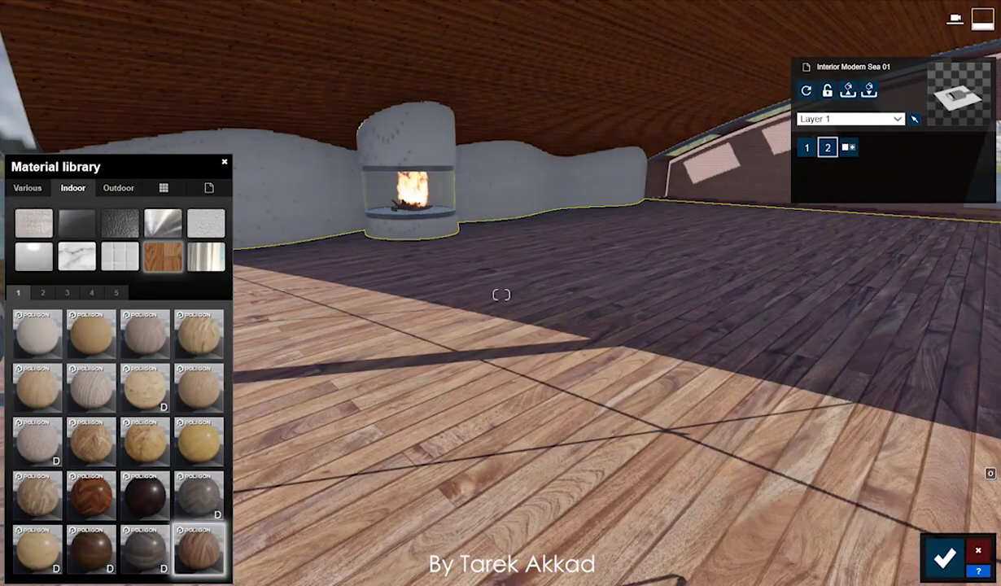
left_click(94, 442)
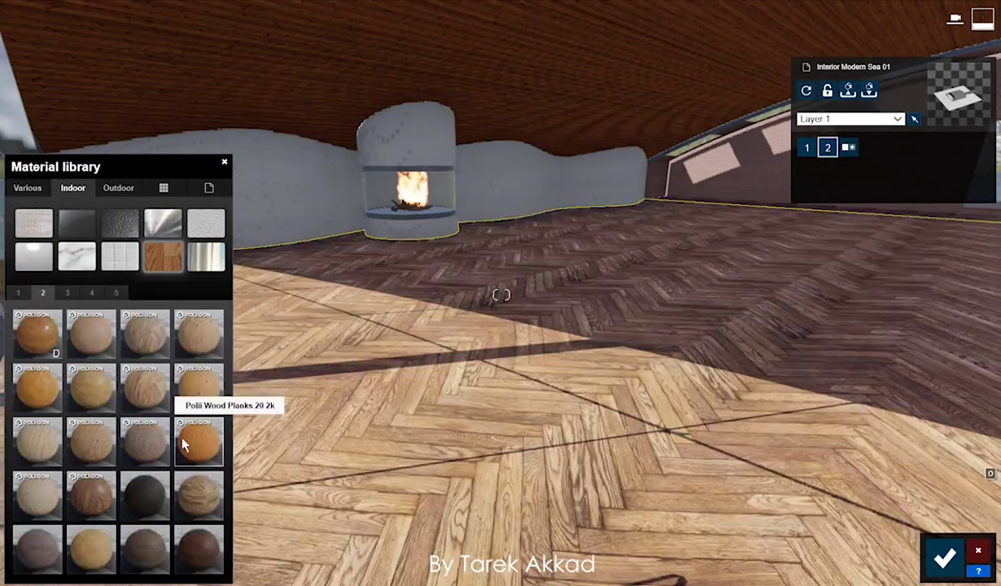
left_click(182, 444)
left_click(198, 384)
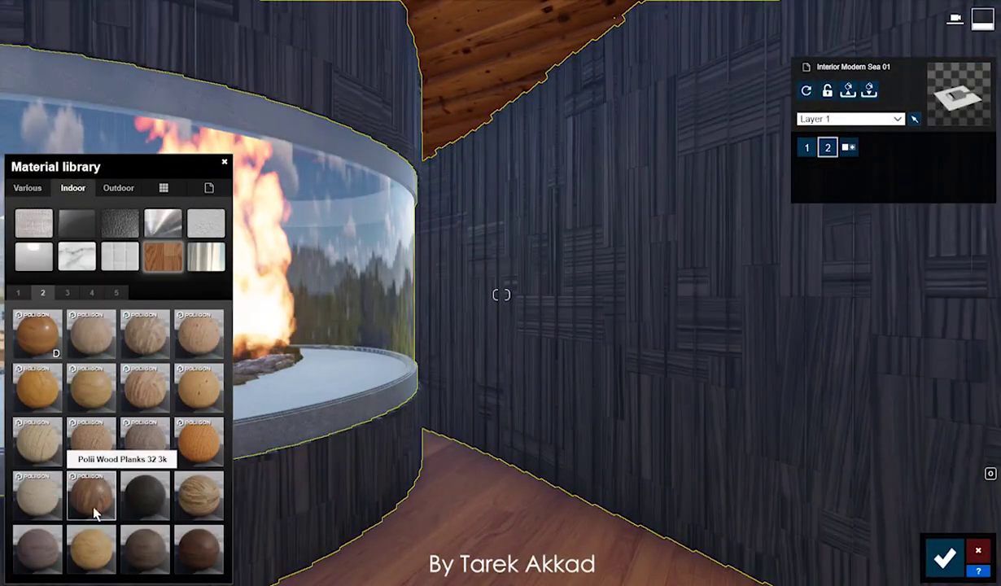
left_click(94, 508)
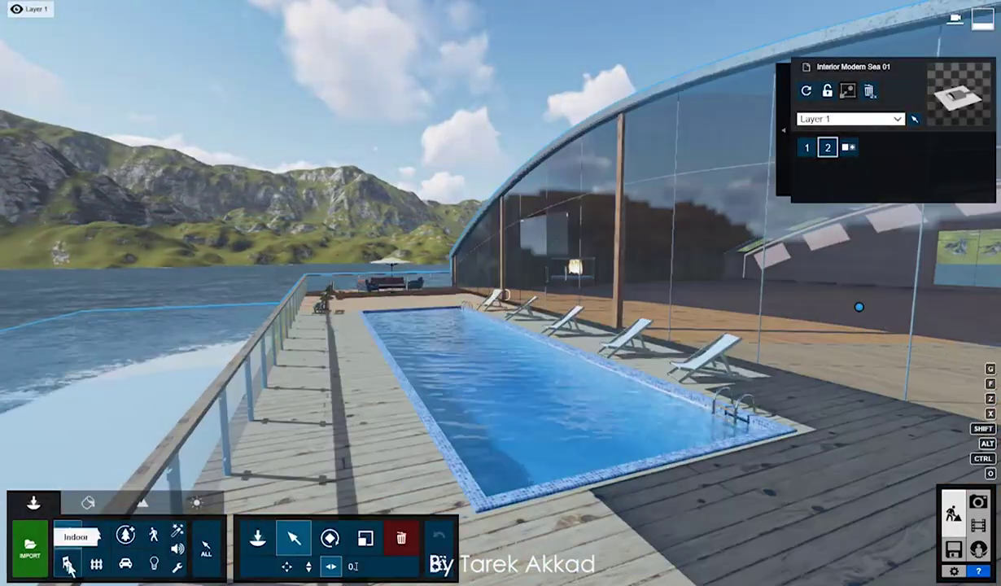
- Find Trashcan 007 among the outdoor bins and position it at the deck's far end
left_click(96, 564)
left_click(103, 96)
left_click(102, 119)
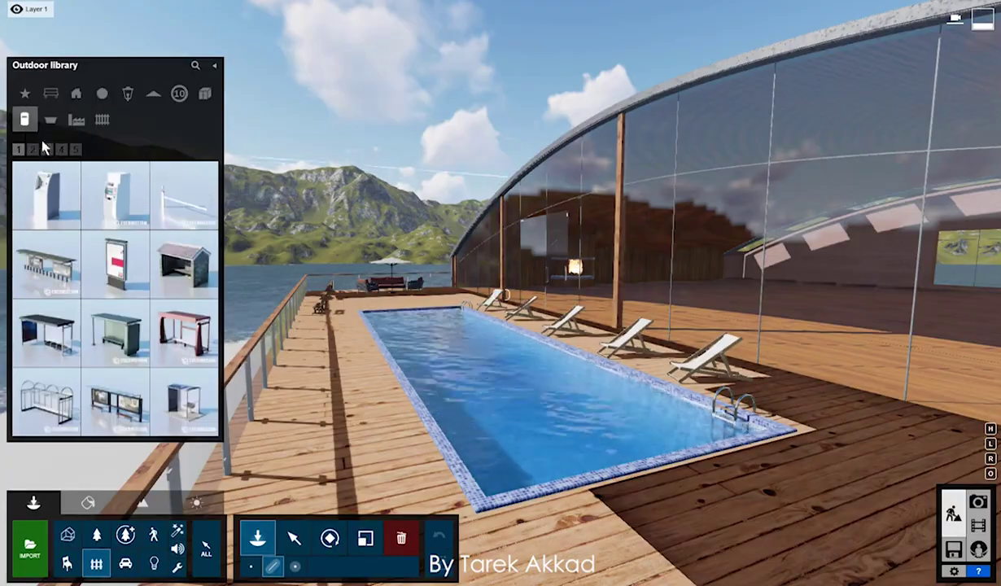
left_click(50, 119)
left_click(68, 153)
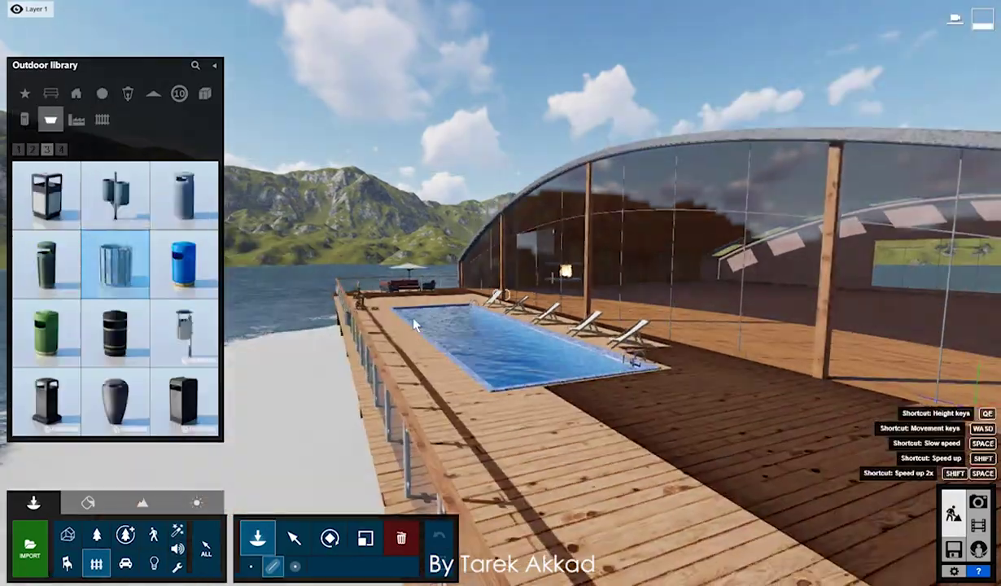
right_click_drag(510, 480, 549, 424)
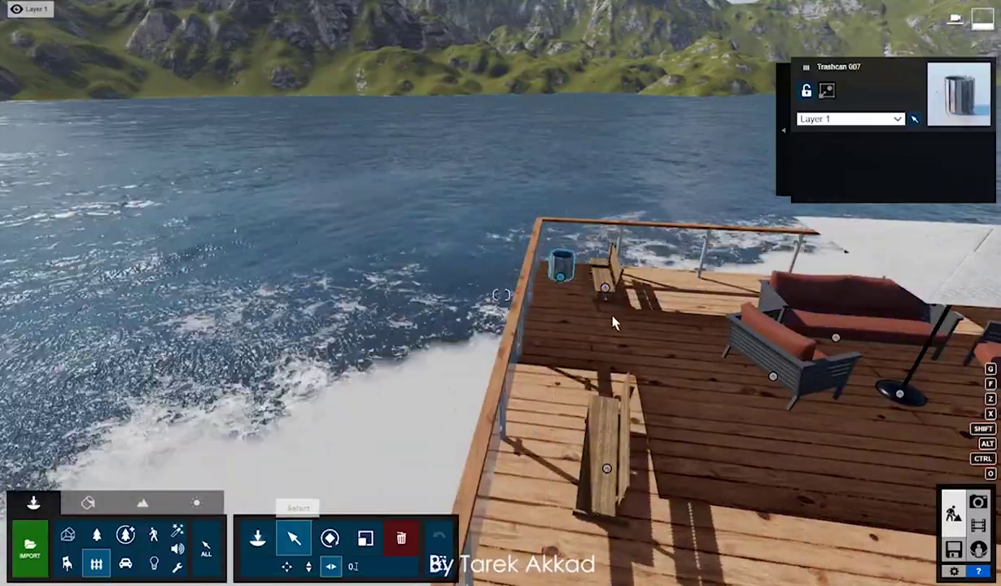
scroll(612, 318, "down", 5)
key("m")
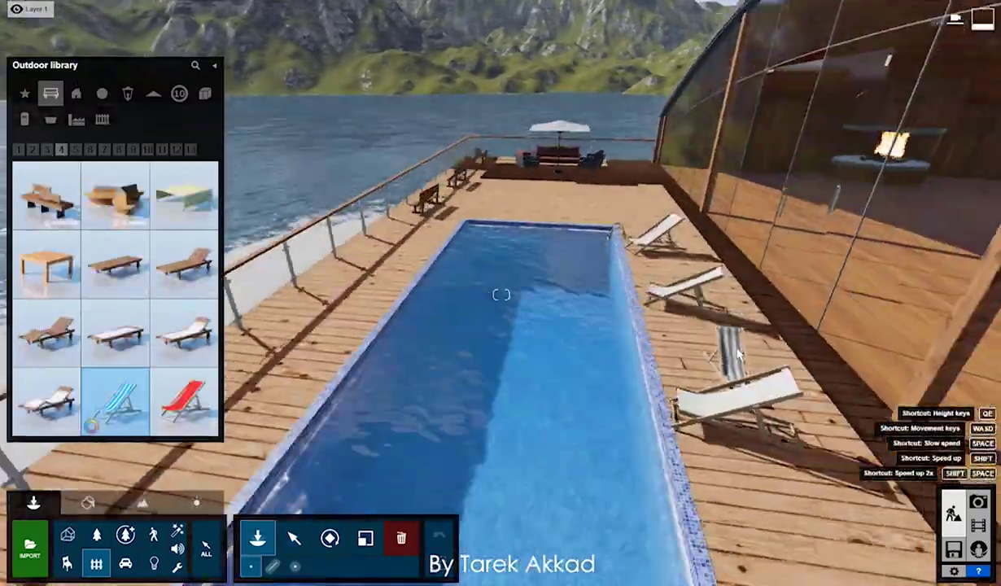
- Place a striped deck chair beside the pool and a garden set table in the lounge
left_click(665, 488)
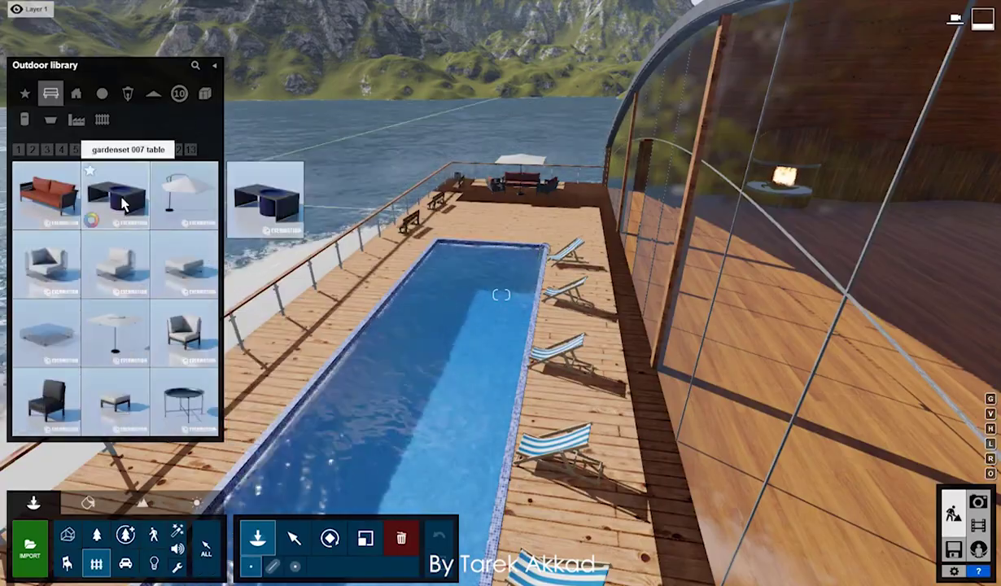
left_click(193, 327)
left_click(638, 305)
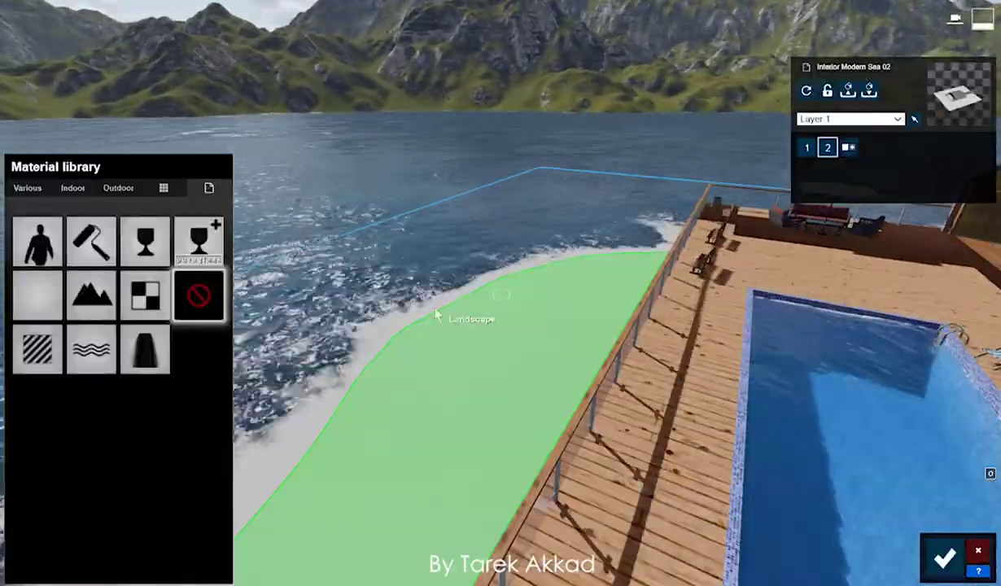
- Texture the beach ground with the rippled Landscape 06 A sand material
left_click(436, 316)
left_click(162, 222)
left_click(97, 313)
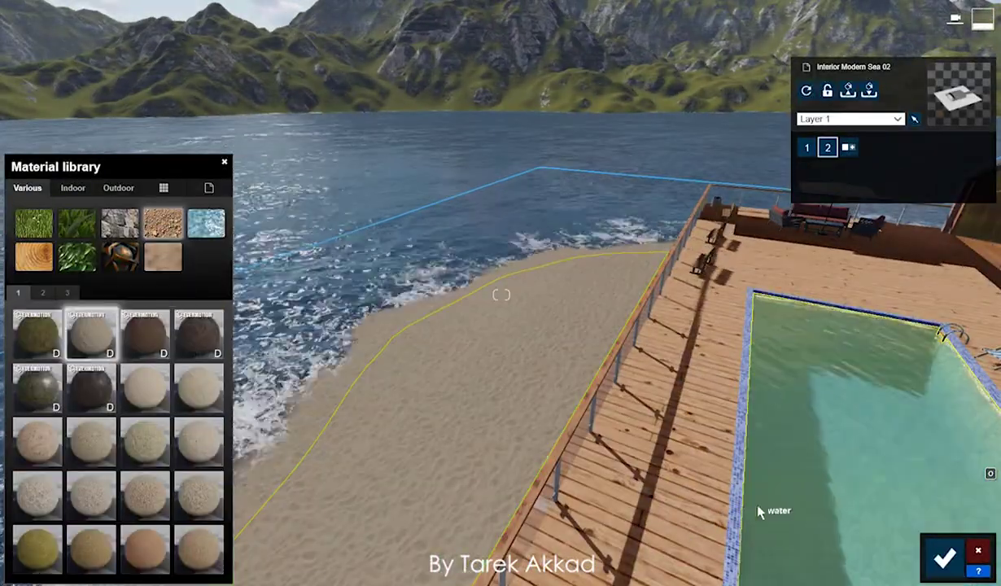
left_click(106, 551)
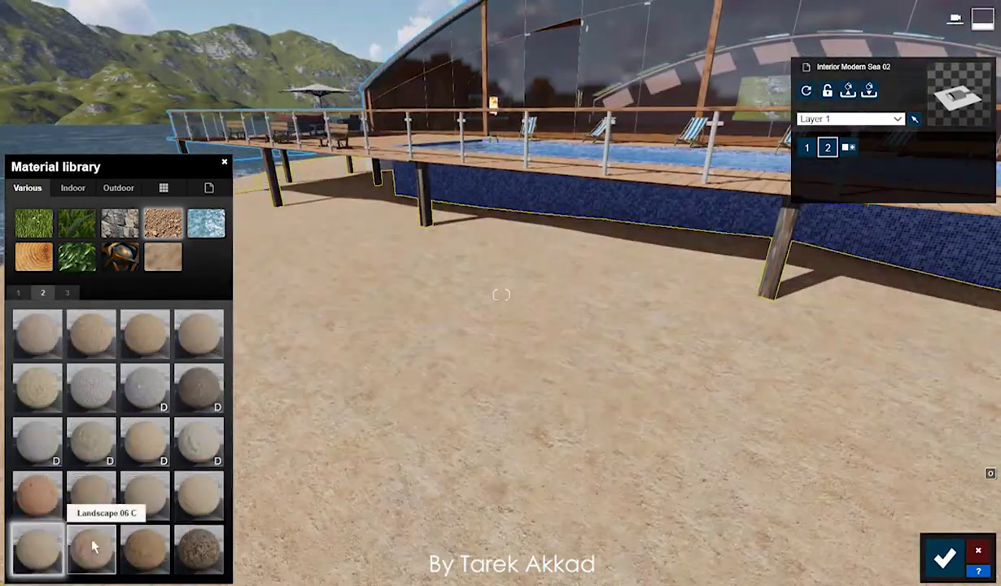
left_click(89, 541)
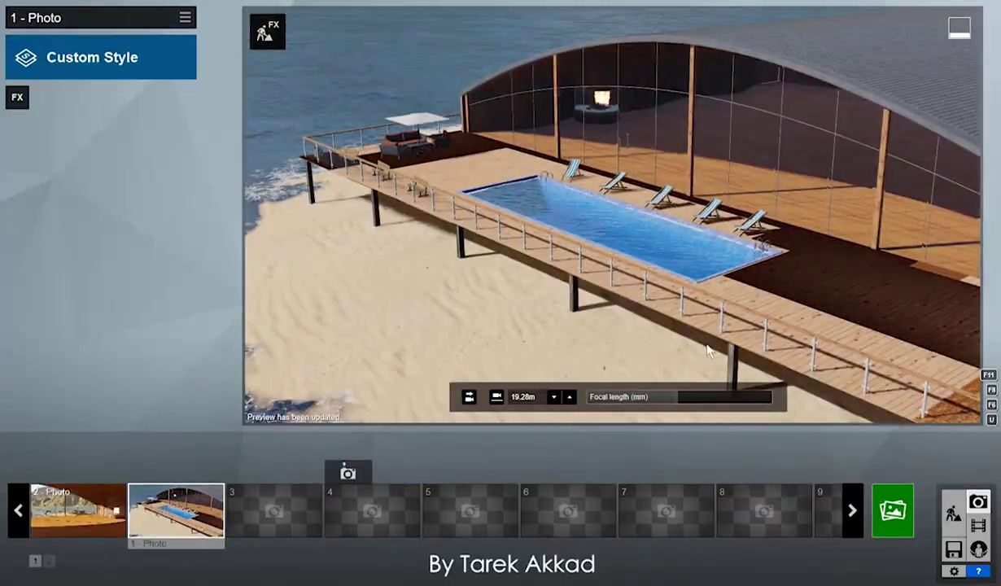
- Raise photo 1's camera for a higher aerial view of the deck and beach
left_click_drag(678, 396, 693, 396)
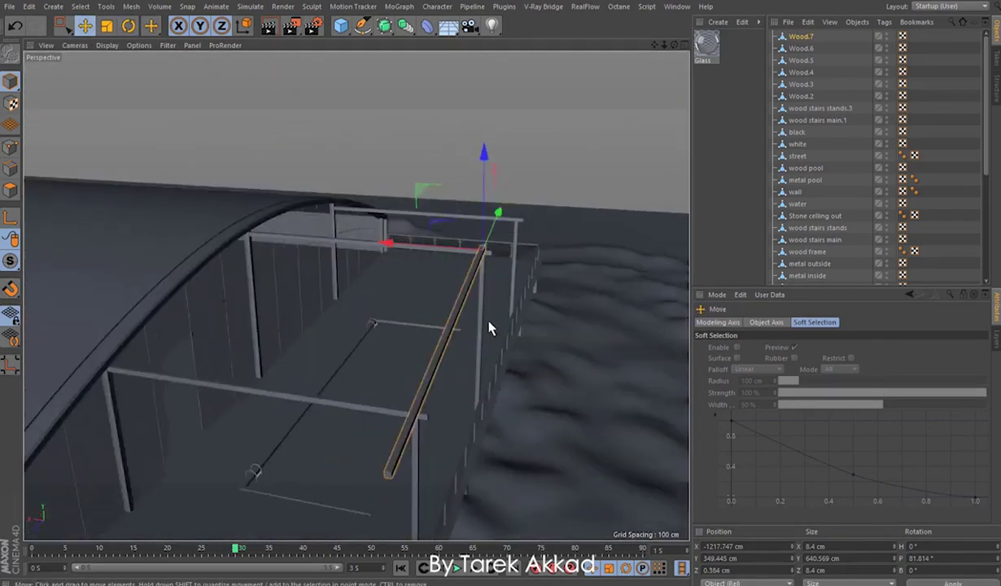
- Clone the wood beam into a row, adding more copies and making them thinner
left_click(399, 7)
left_click(423, 69, "alt")
left_click_drag(777, 412, 806, 419)
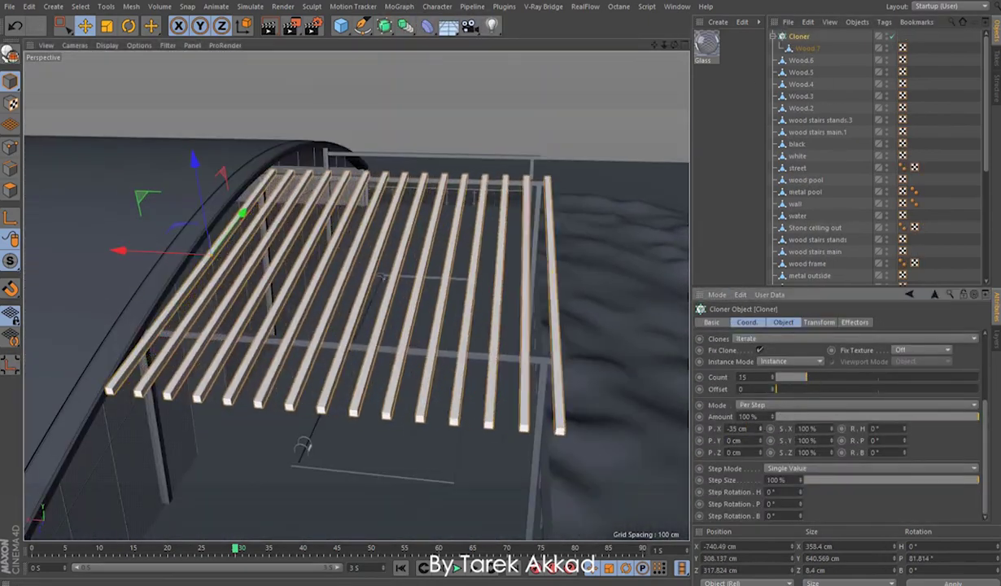
left_click_drag(819, 428, 814, 413)
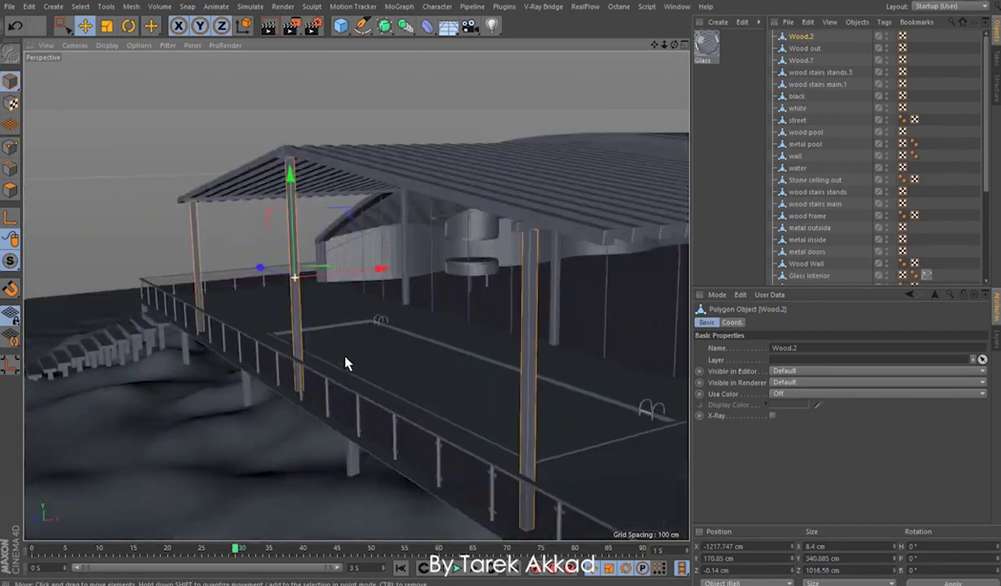
- Select two pergola roof beams and duplicate them
mouse_move(347, 358)
left_mouse_down("alt")
mouse_move(297, 320)
mouse_move(415, 289)
left_mouse_up("alt")
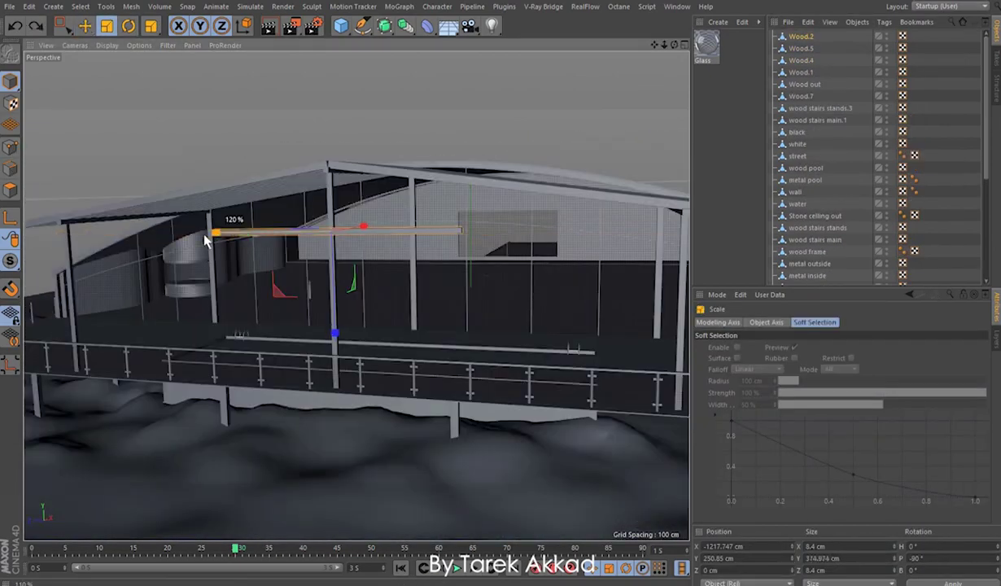
mouse_move(205, 239)
left_mouse_down("alt")
mouse_move(279, 290)
mouse_move(116, 286)
mouse_move(409, 279)
mouse_move(416, 310)
left_mouse_up("alt")
left_click(417, 310)
left_click(244, 216)
mouse_move(244, 216)
left_mouse_down("alt")
mouse_move(503, 251)
mouse_move(414, 284)
mouse_move(391, 308)
mouse_move(85, 298)
mouse_move(329, 306)
mouse_move(293, 369)
left_mouse_up("alt")
key("F2")
key("F1")
- Group the two new beams with Alt+G and place the group under the Symmetry null
mouse_move(308, 326)
left_mouse_down("alt")
mouse_move(550, 261)
mouse_move(383, 265)
mouse_move(244, 228)
left_mouse_up("alt")
key("e")
key("alt+g")
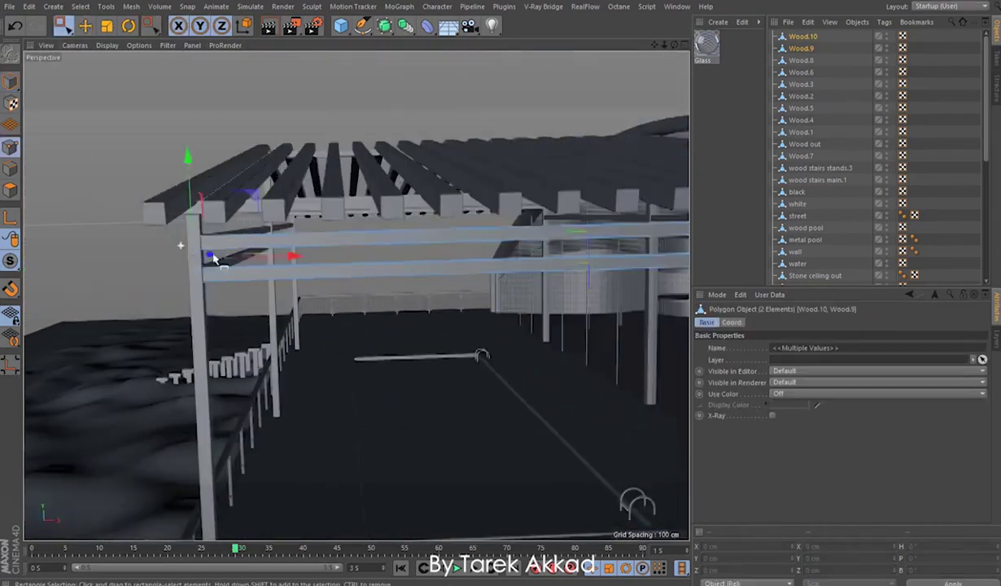
mouse_move(244, 309)
left_mouse_down("alt")
mouse_move(399, 335)
mouse_move(455, 326)
left_mouse_up("alt")
mouse_move(342, 310)
left_mouse_down("alt")
mouse_move(357, 320)
mouse_move(358, 291)
mouse_move(424, 376)
left_mouse_up("alt")
- Merge the wood bars, including Wood.7, into one Wood_1 object
left_click_drag(801, 73, 808, 38)
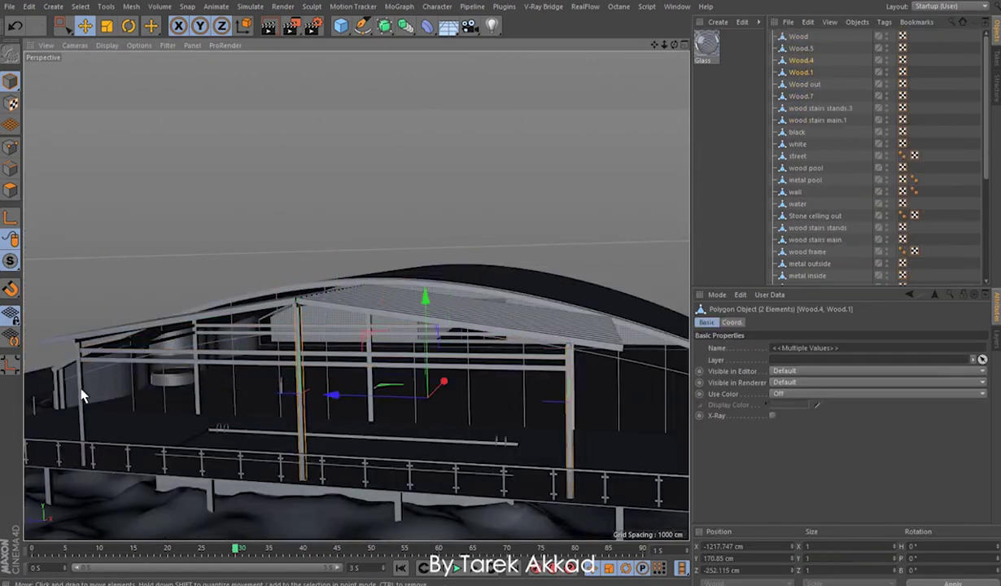
left_click_drag(82, 396, 339, 252, "alt")
left_click(800, 72)
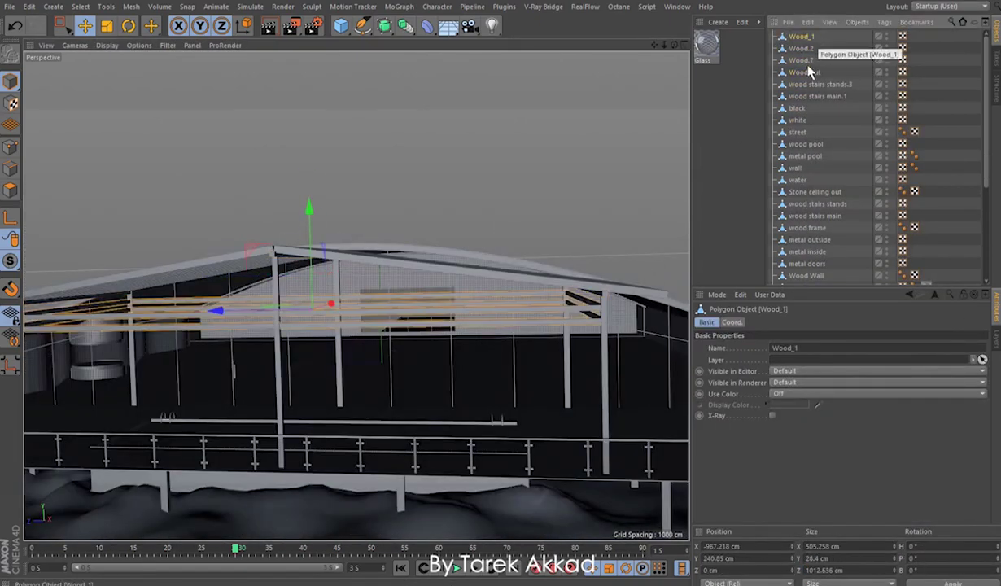
left_click_drag(407, 325, 476, 319, "alt")
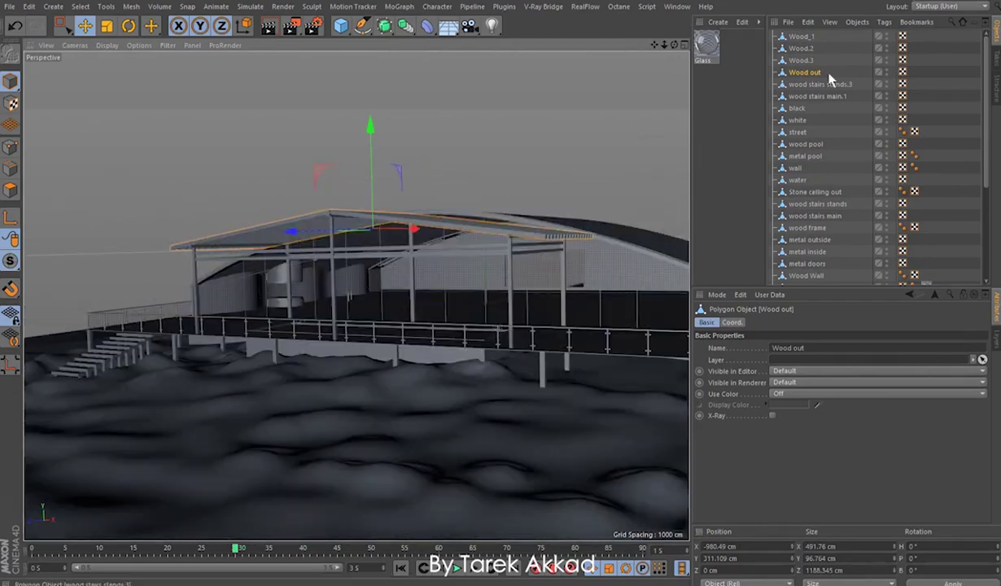
scroll(363, 231, "up", 5)
- Add a plane primitive and stretch it beside the deck as the boardwalk
scroll(282, 141, "down", 5)
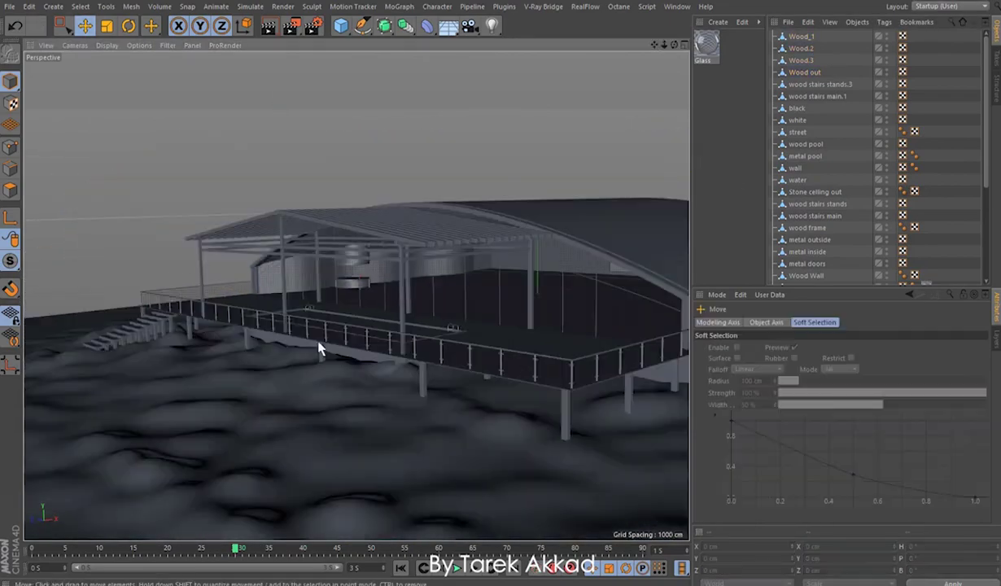
left_click_drag(320, 346, 584, 420, "alt")
left_click(341, 25)
left_click(452, 64)
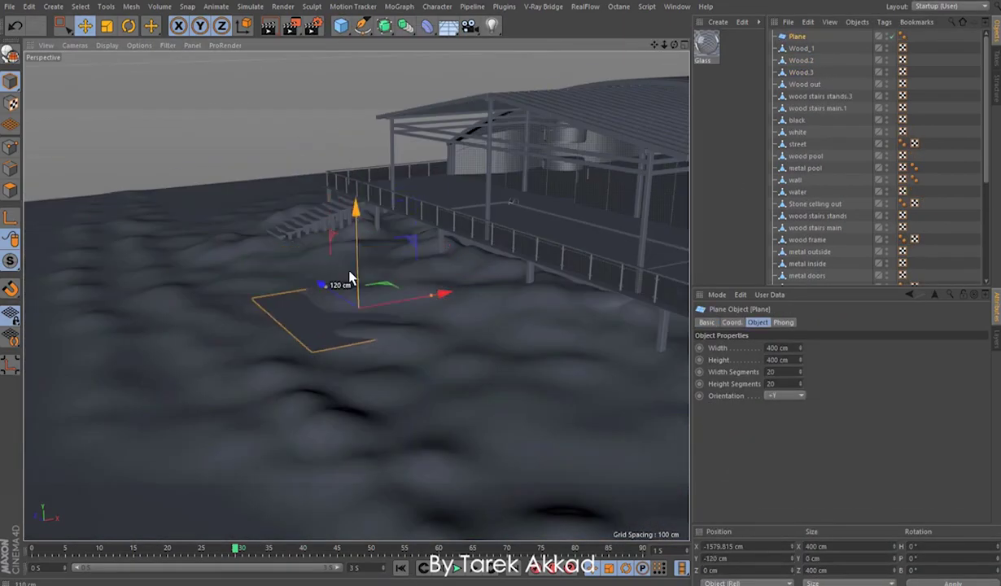
mouse_move(347, 284)
left_mouse_down("alt")
mouse_move(387, 284)
mouse_move(227, 320)
mouse_move(383, 177)
left_mouse_up("alt")
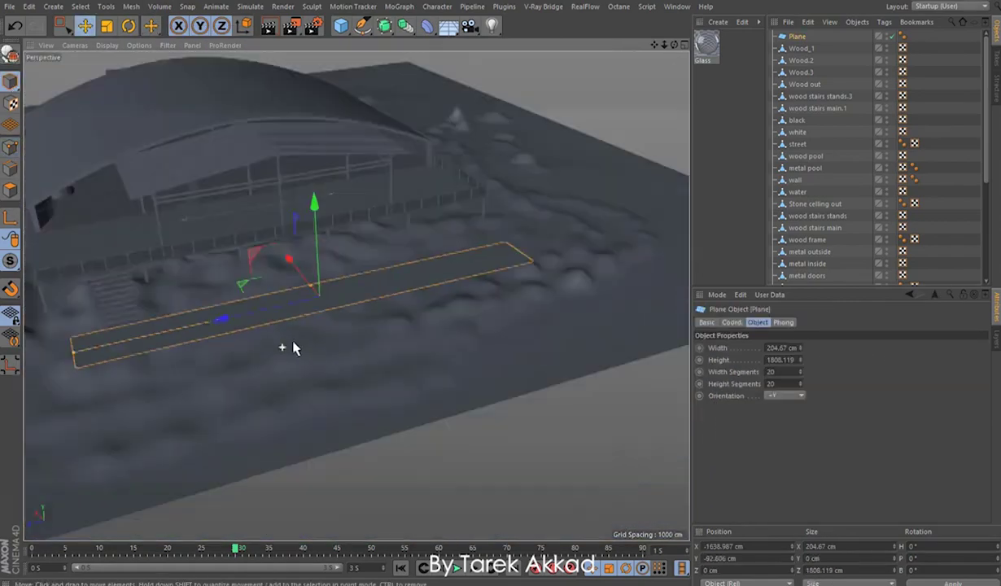
mouse_move(291, 346)
left_mouse_down("alt")
mouse_move(179, 330)
mouse_move(341, 417)
left_mouse_up("alt")
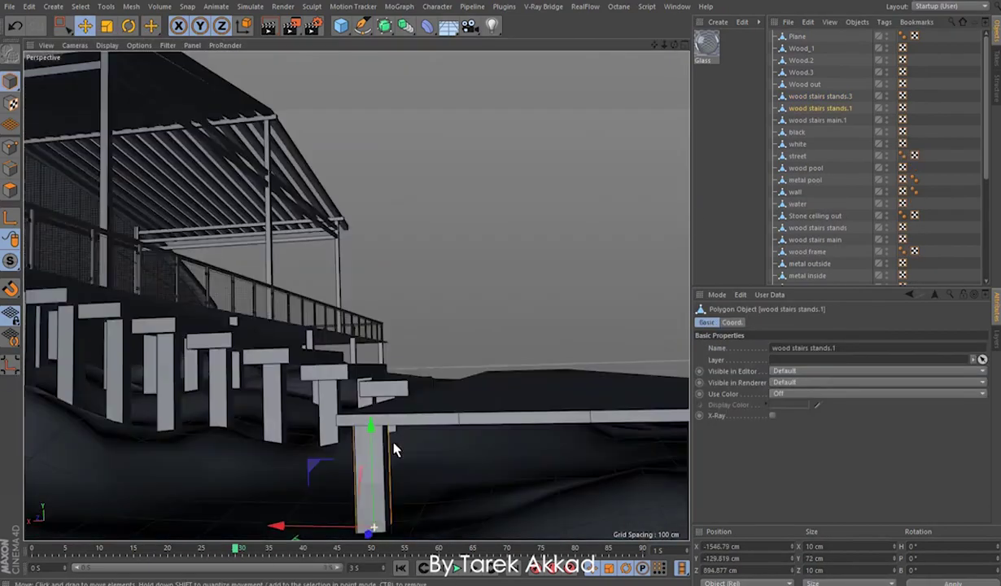
- Clone the stair support post with a MoGraph Cloner, then undo the recent changes
left_click(399, 6)
left_click(408, 133, "alt")
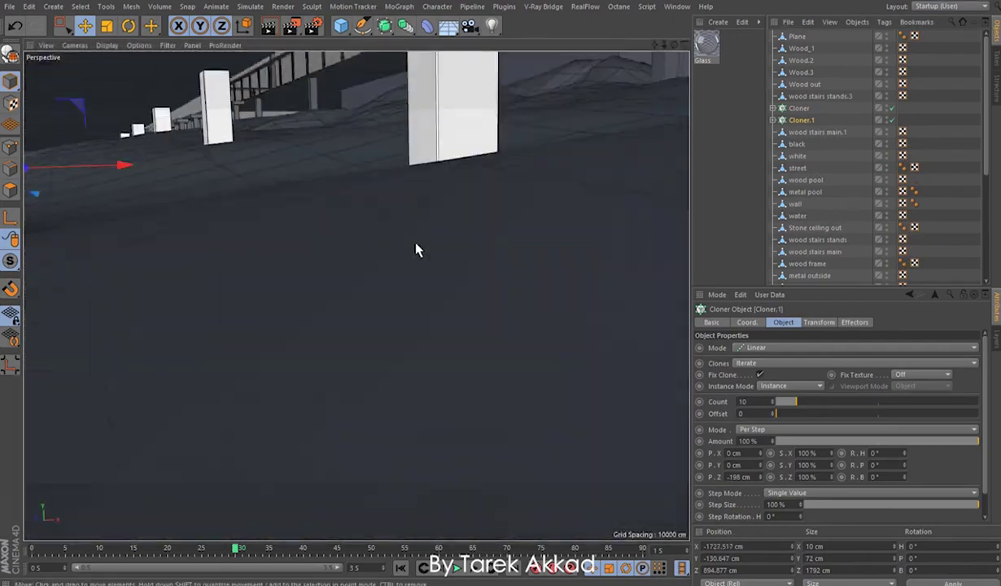
key("ctrl+z")
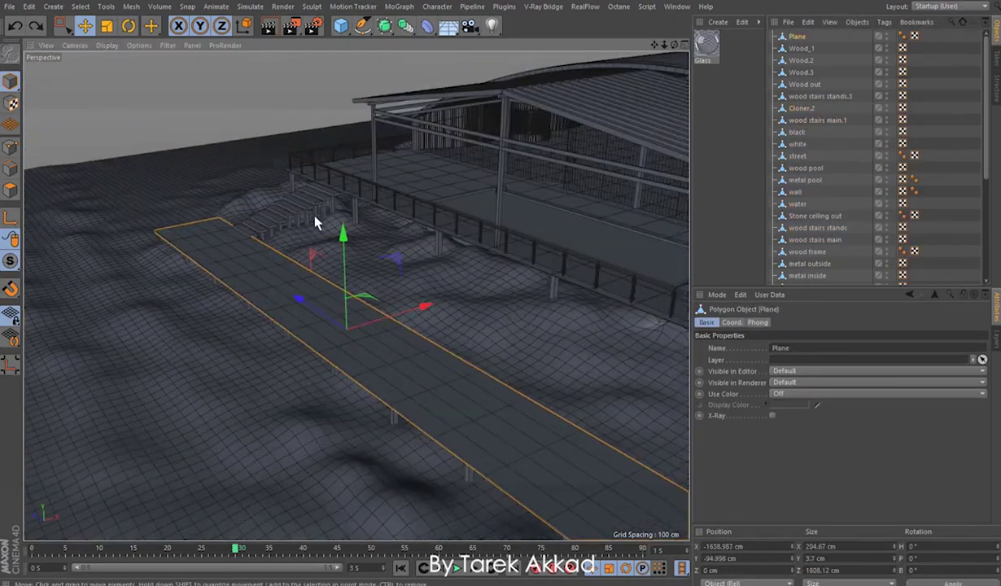
key("ctrl+z")
key("ctrl+z")
key("ctrl+z")
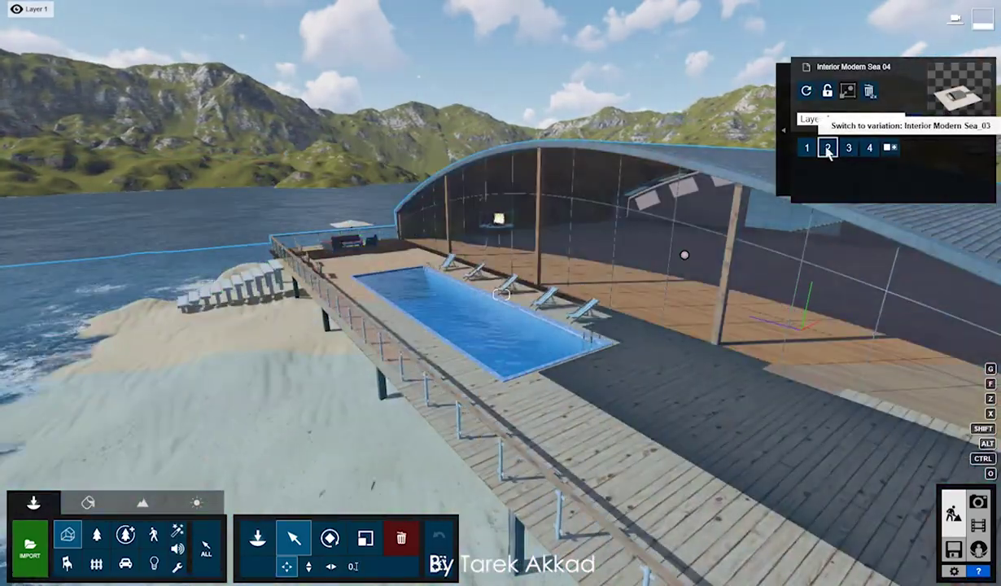
- Switch the model to the pergola variation and turn the sun to shine from the west
left_click(849, 147)
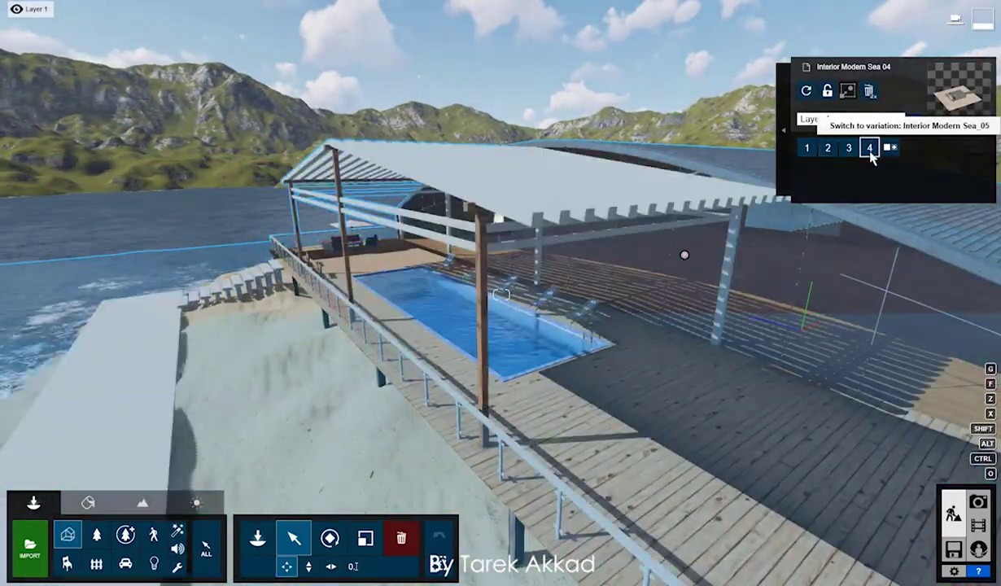
left_click(827, 148)
left_click(849, 147)
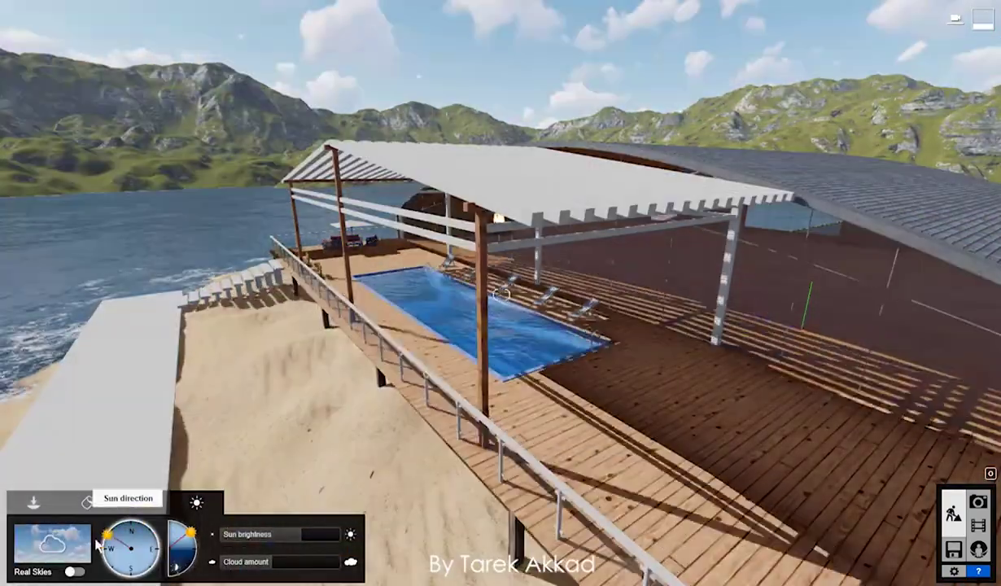
left_click_drag(130, 530, 104, 541)
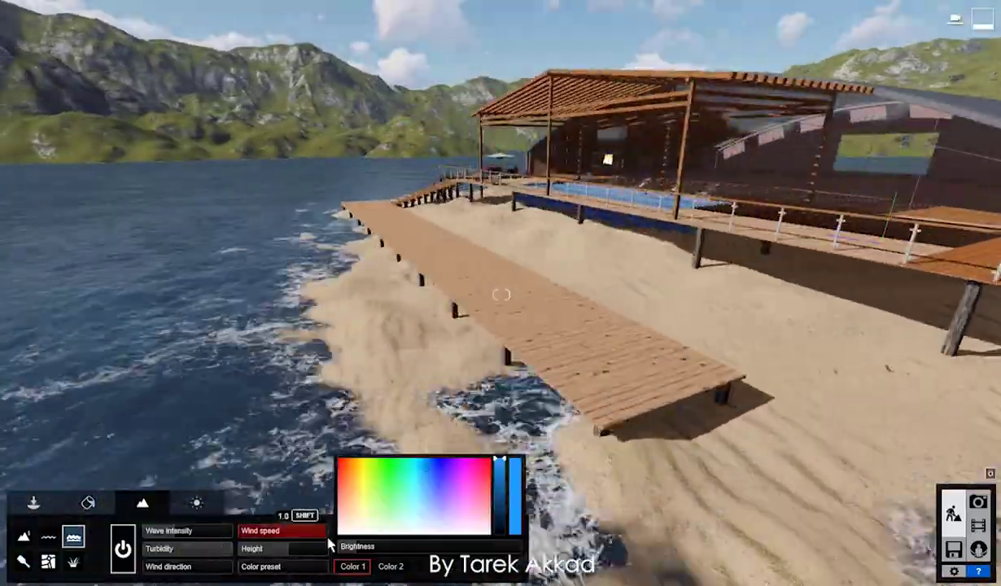
- Lower the wave intensity, make the water a clearer turquoise, and adjust the water height
left_click_drag(196, 536, 156, 543)
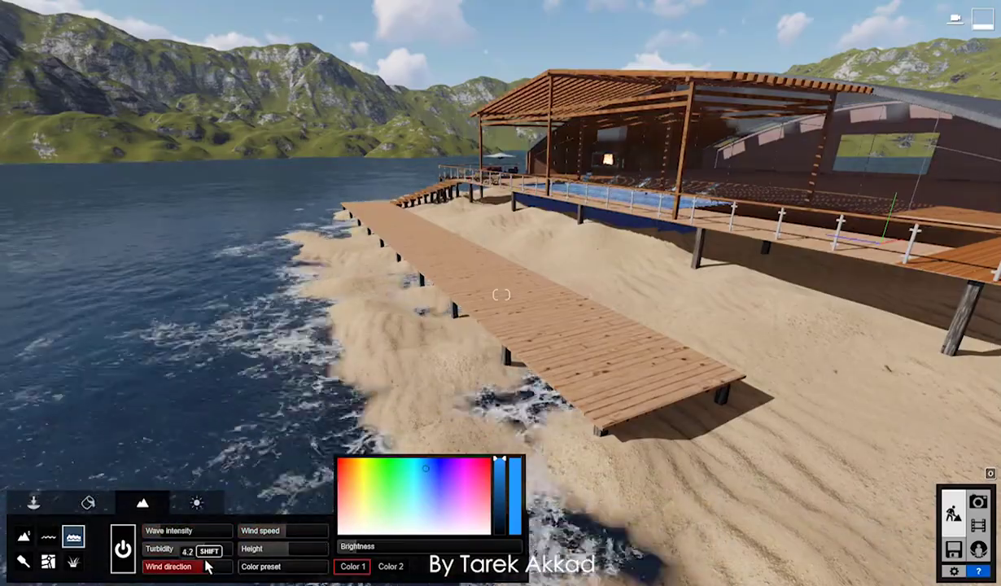
left_click(309, 572)
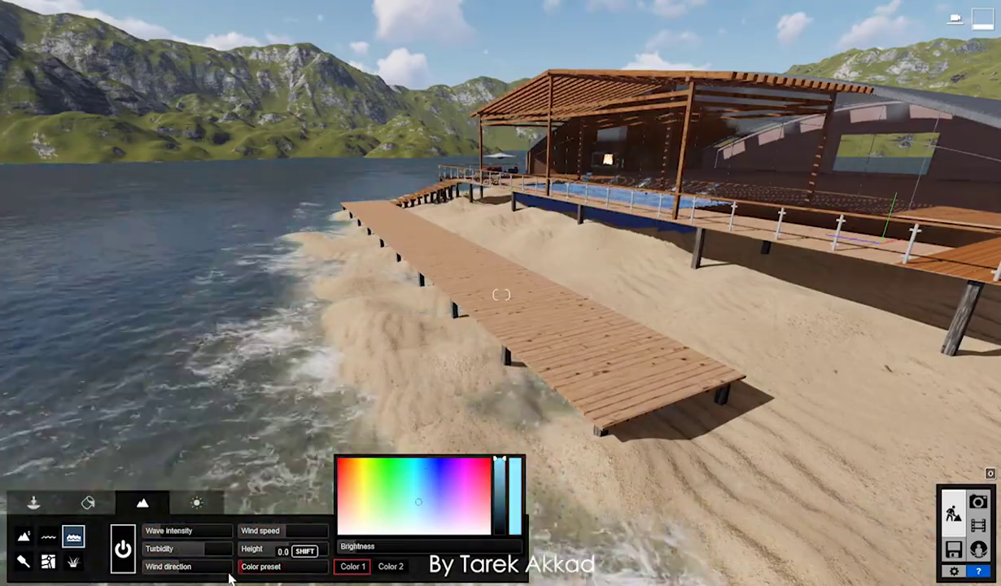
left_click_drag(285, 548, 290, 555)
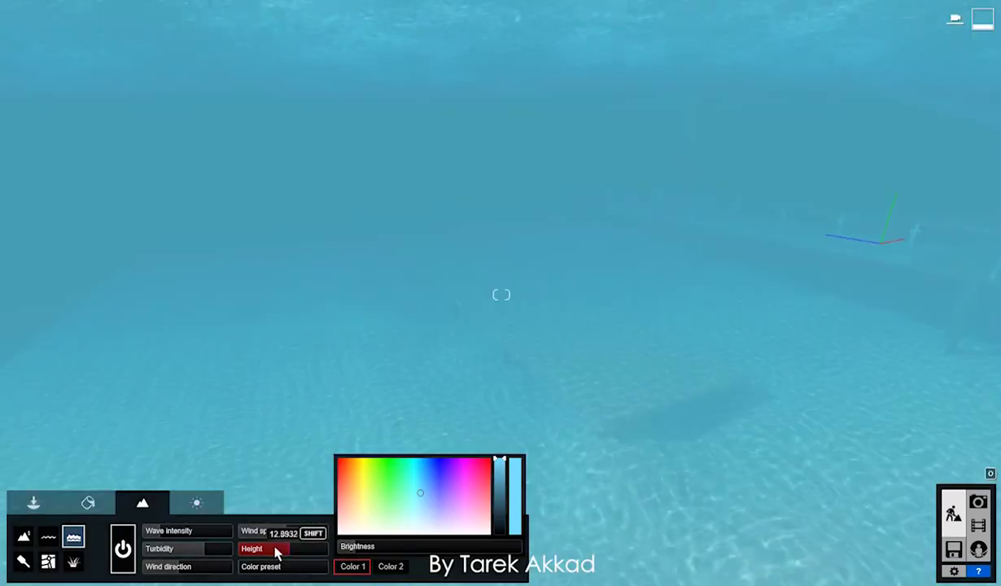
- Fly back to a wide island view and select the pier deck for material editing
key("s")
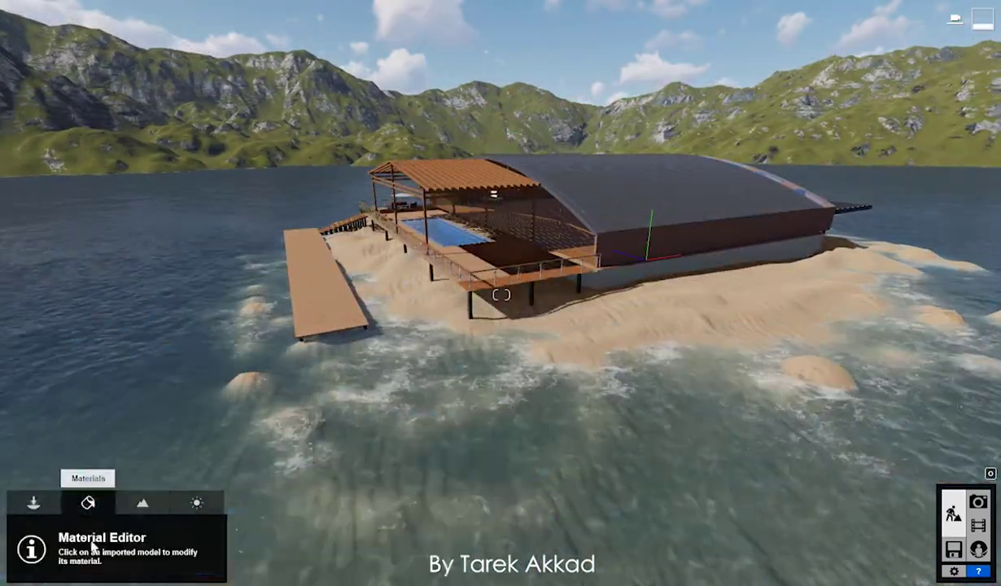
left_click(88, 503)
left_click(488, 332)
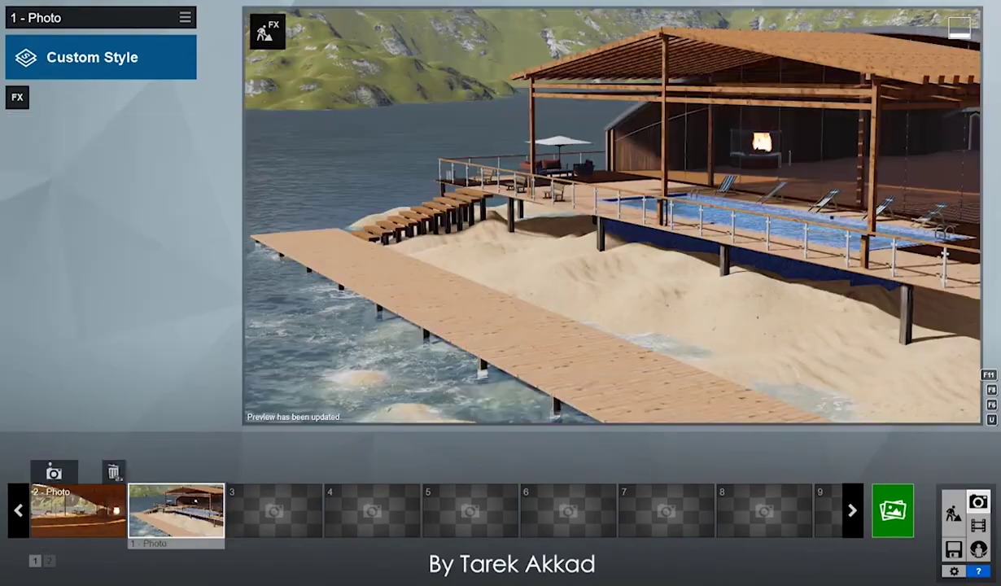
left_click(954, 515)
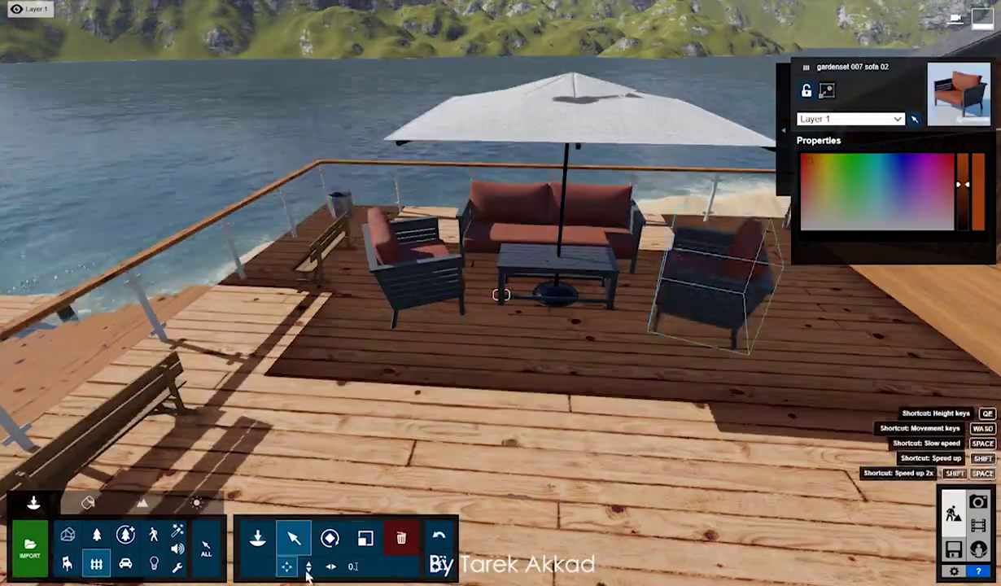
left_click(332, 271)
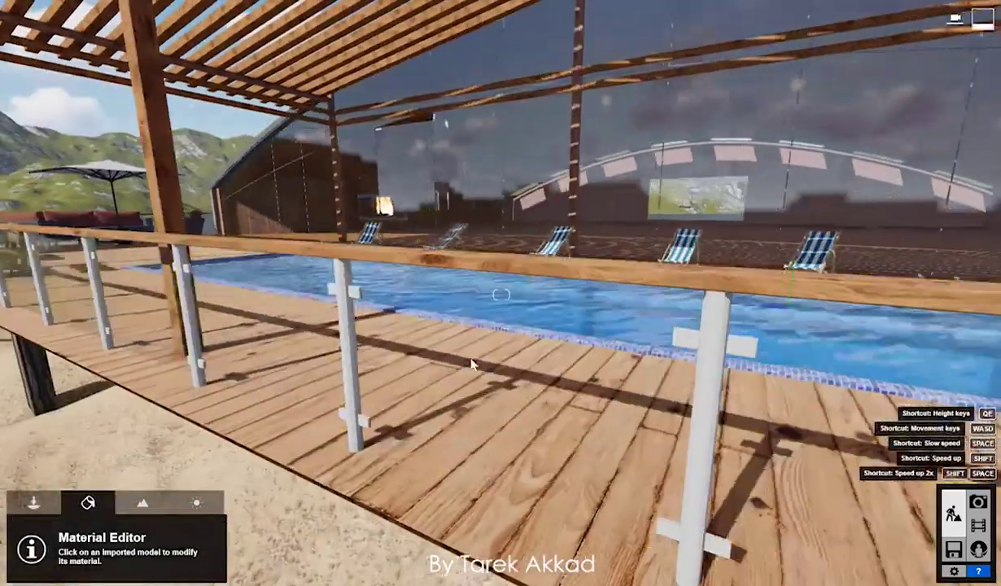
- Apply Polii Metal SpottyDiscoloration 001 2k to the railing posts and save the material change
left_click(472, 364)
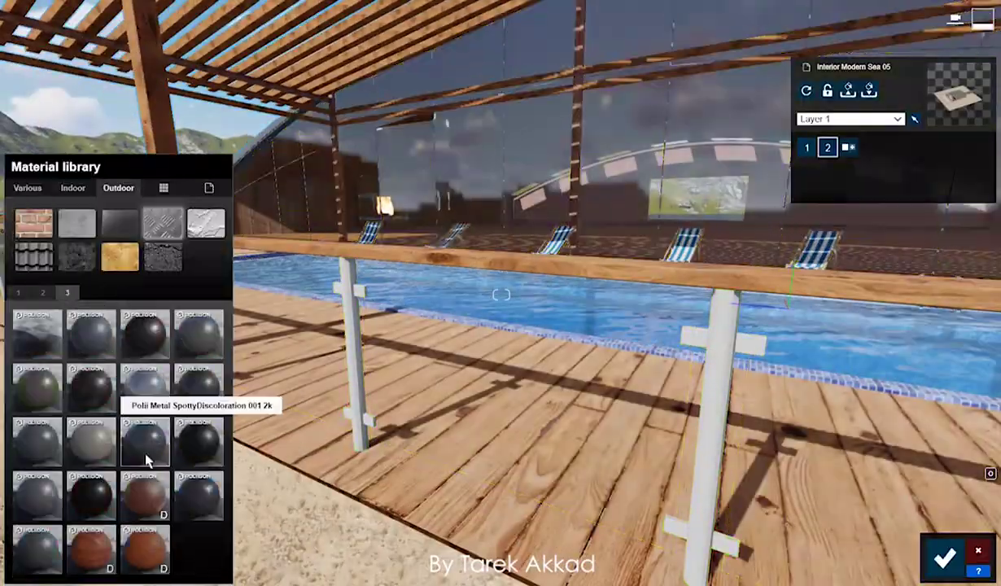
left_click(146, 460)
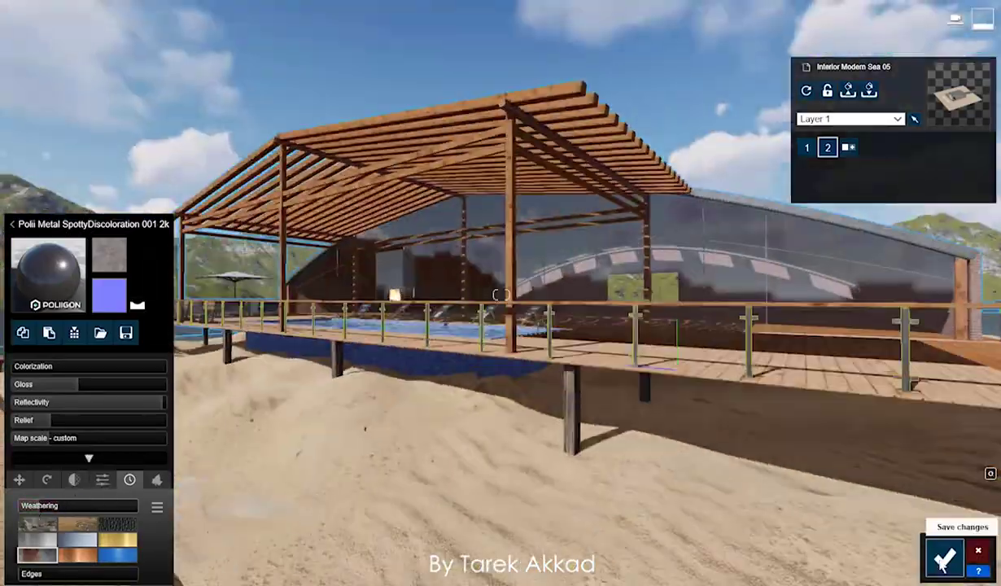
left_click(944, 560)
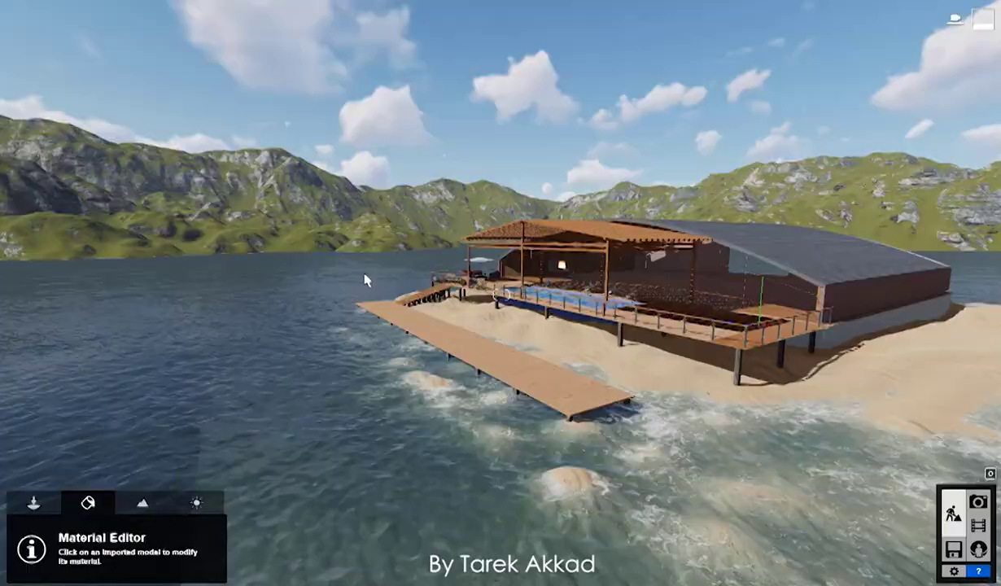
left_click(197, 503)
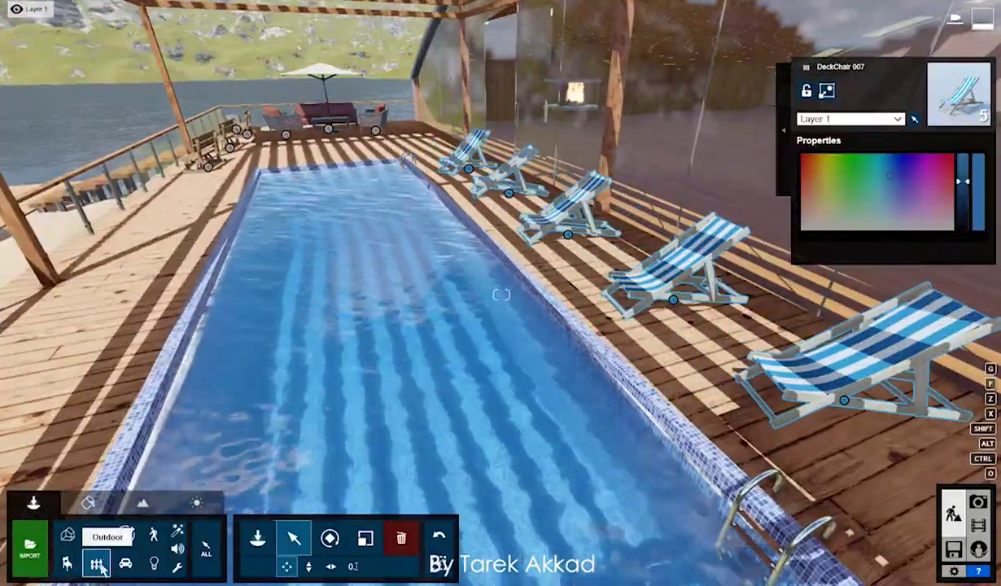
- Place JapaneseFireplace 001 inside the hall and line planters along the railing with randomised offset
left_click(98, 565)
left_click(102, 93)
left_click(105, 149)
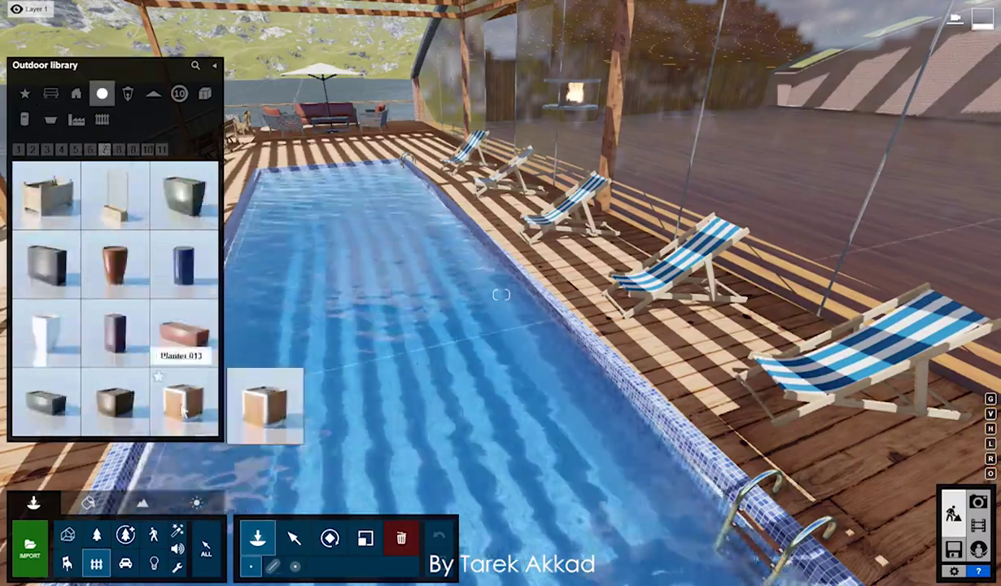
left_click(89, 149)
left_click(47, 333)
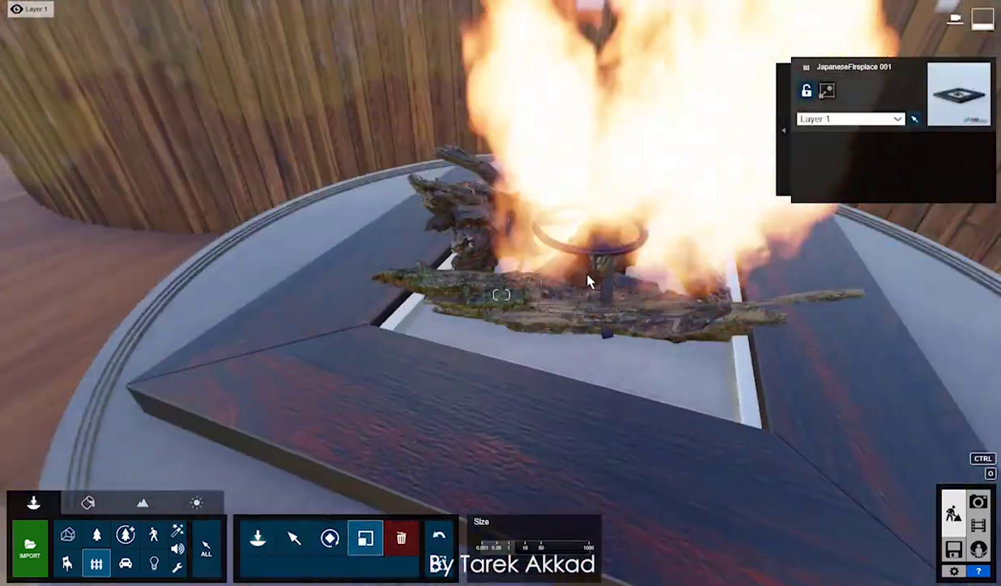
left_click(586, 304)
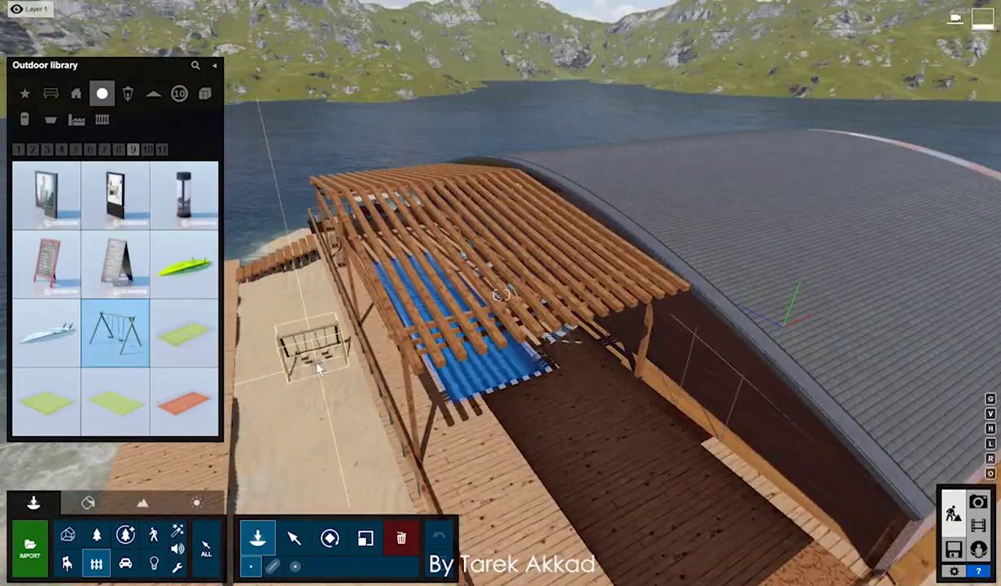
left_click(107, 150)
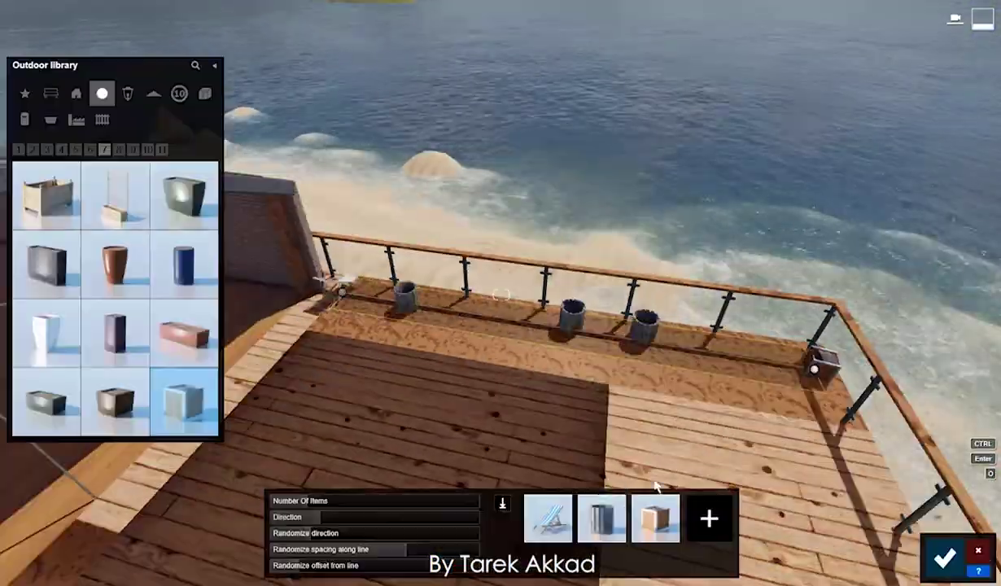
left_click(384, 565)
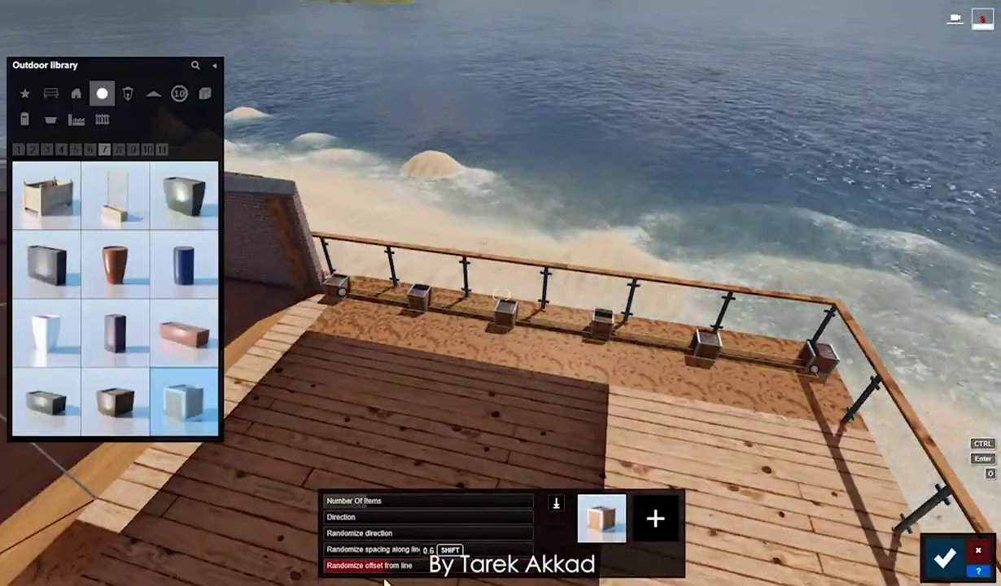
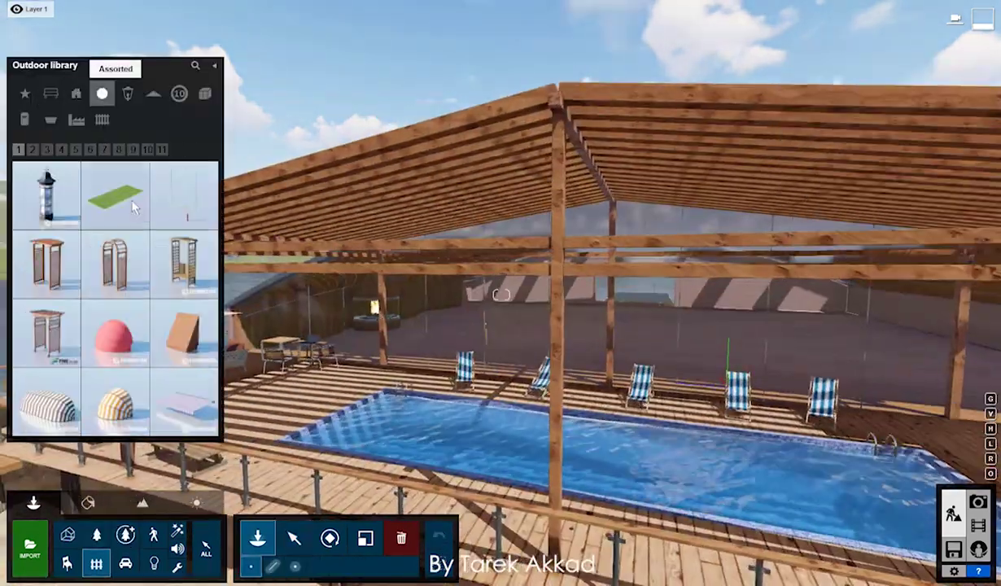
- Place the blue striped sofa 021 from the Indoor seating pages on the room floor
left_click(66, 563)
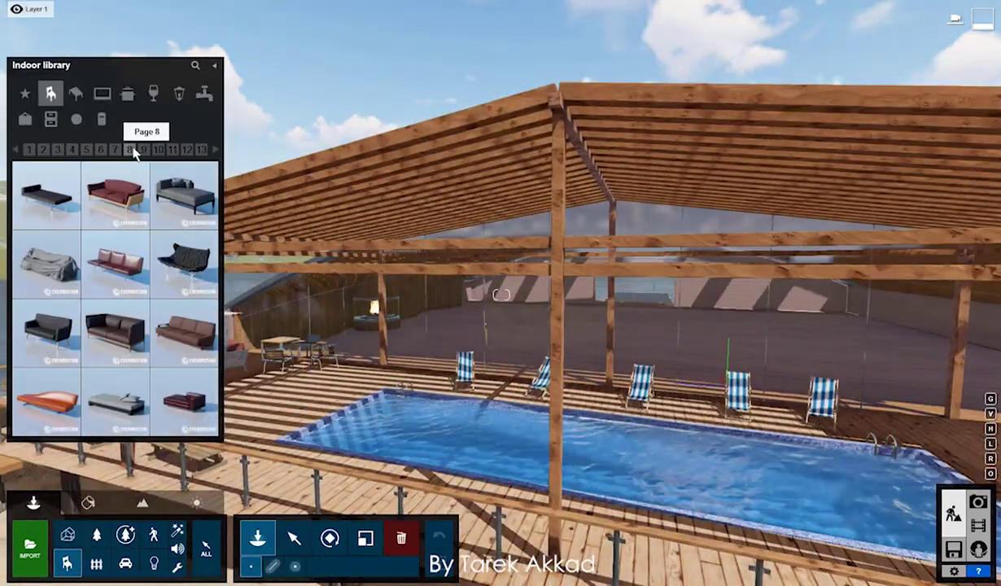
left_click(173, 151)
left_click(216, 153)
left_click(217, 153)
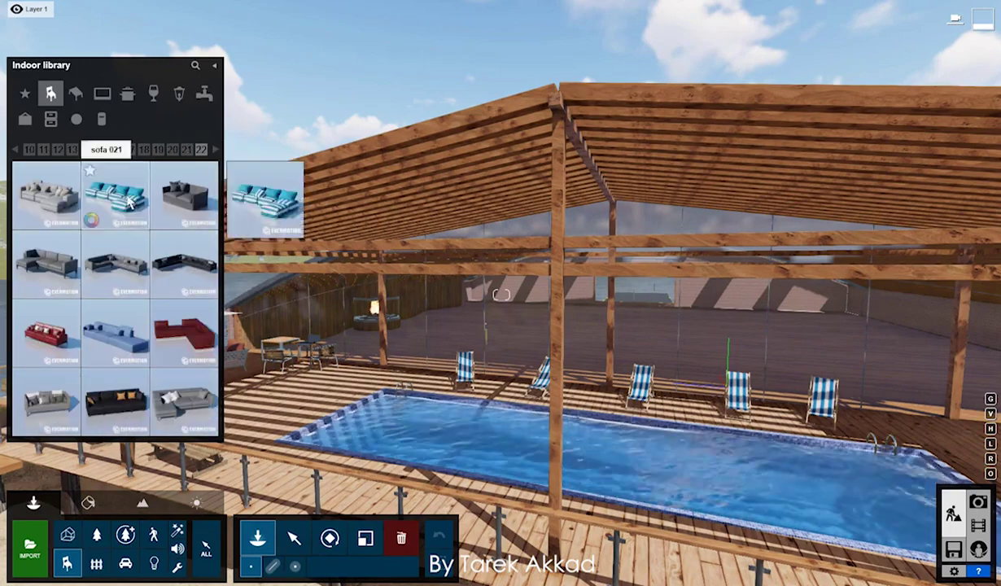
left_click(115, 195)
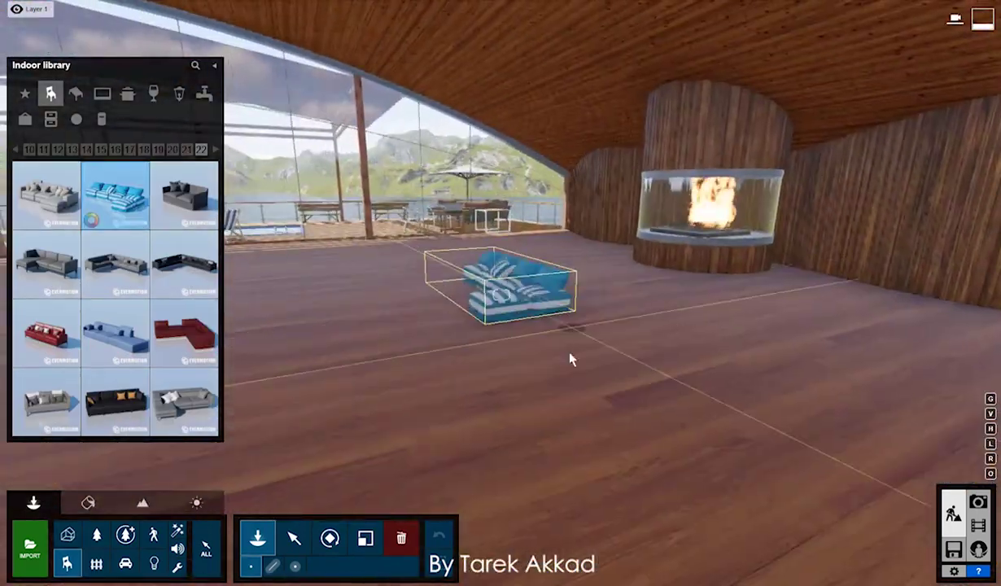
left_click(572, 359)
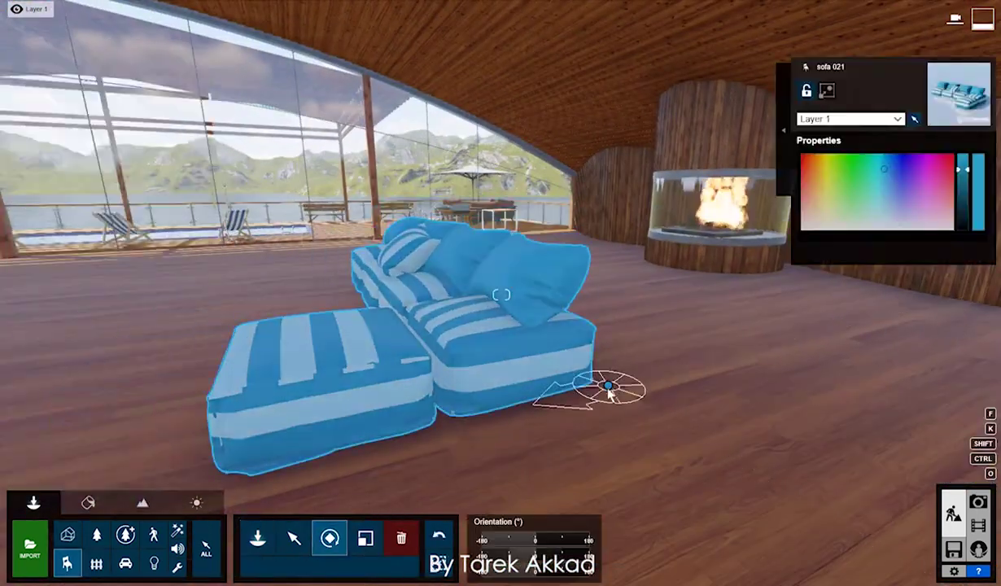
- Return the round sofa to dark blue and place another round sofa in the room
key("s")
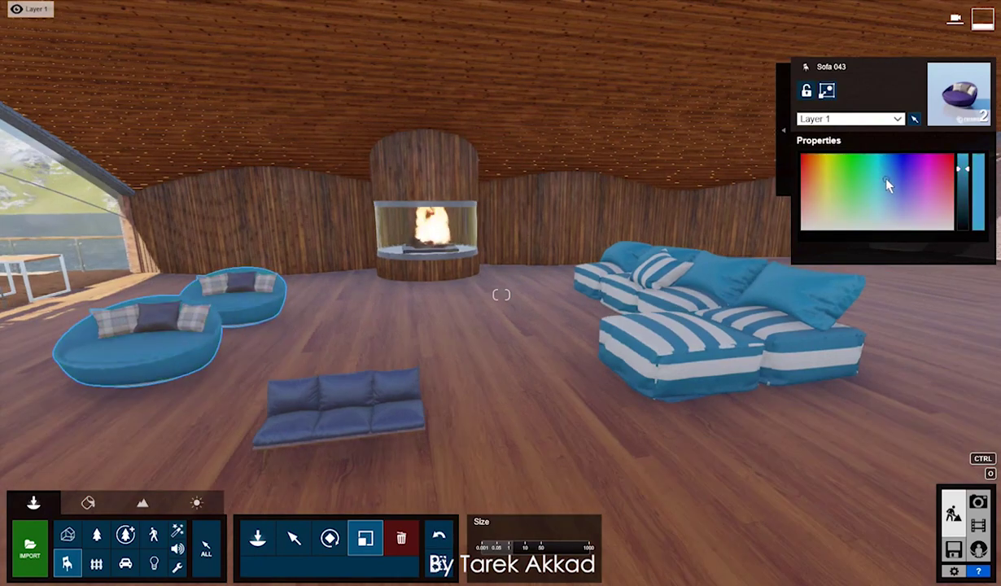
left_click(435, 537)
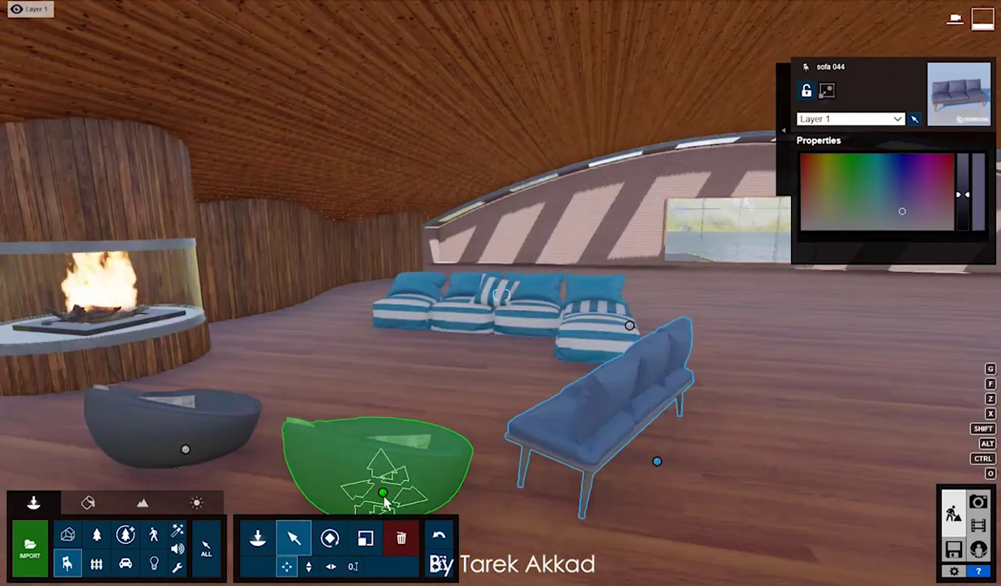
left_click(368, 476)
- Place a lounge chair near the round sofas and a reclining lounge chair facing the pool
left_click(67, 534)
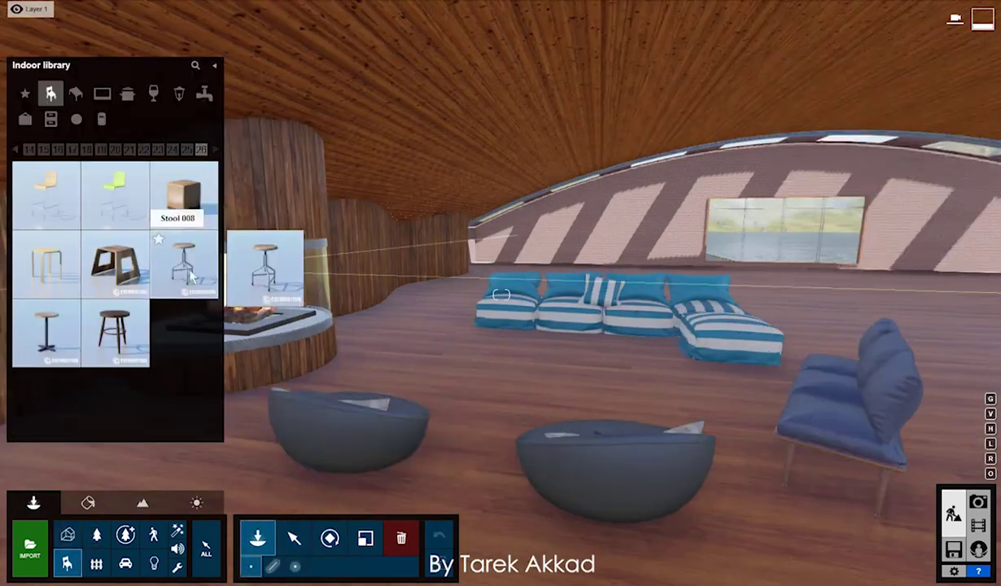
left_click(179, 150)
left_click(32, 150)
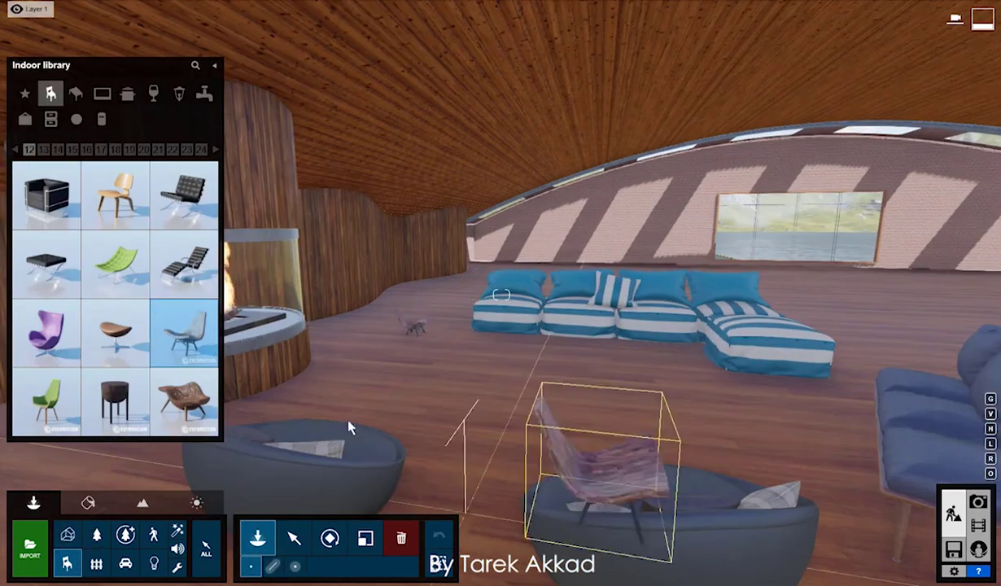
left_click(350, 422)
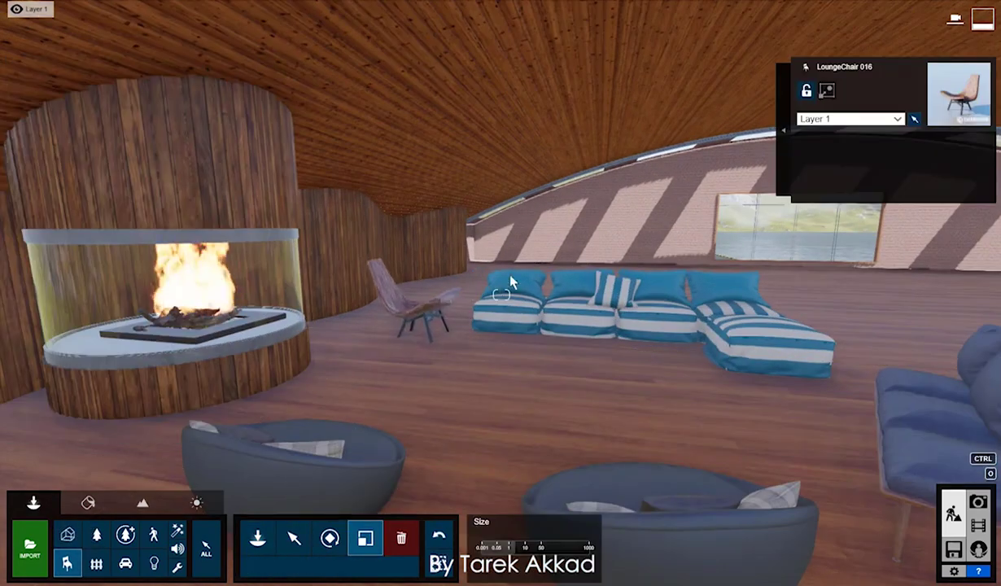
left_click(70, 564)
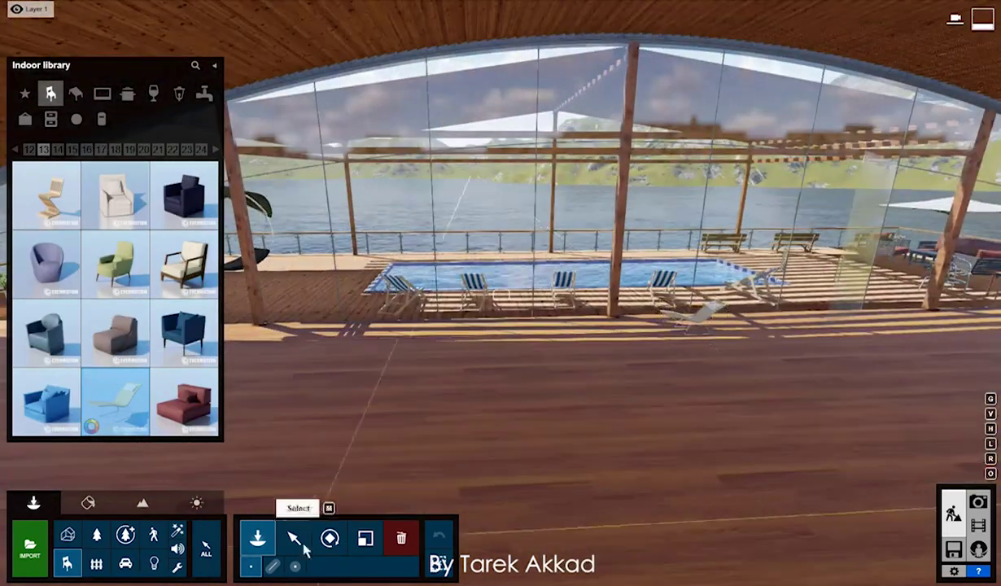
left_click(708, 334)
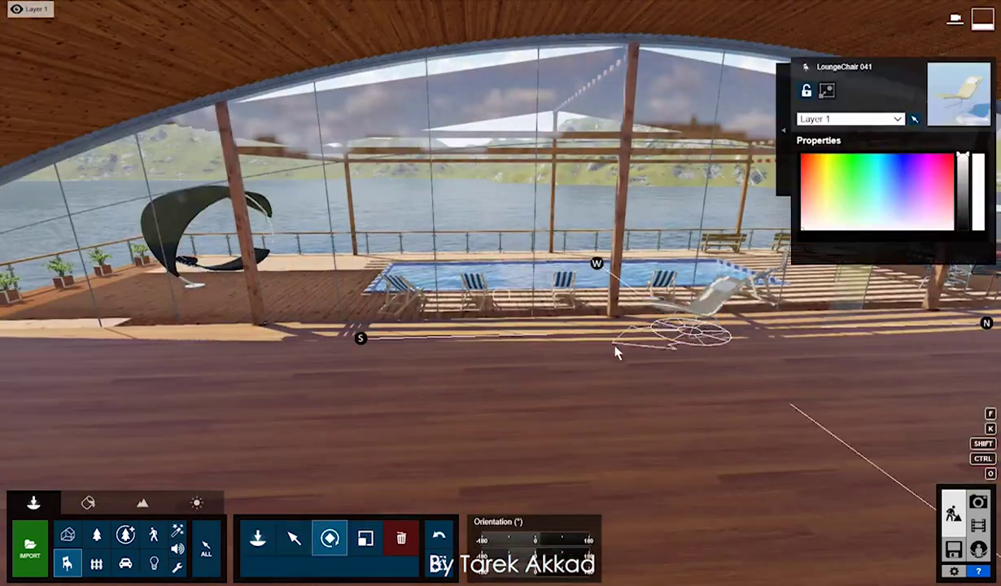
- Lift the photo camera with the height keys to look over the seating, then go back to Build mode
key("w")
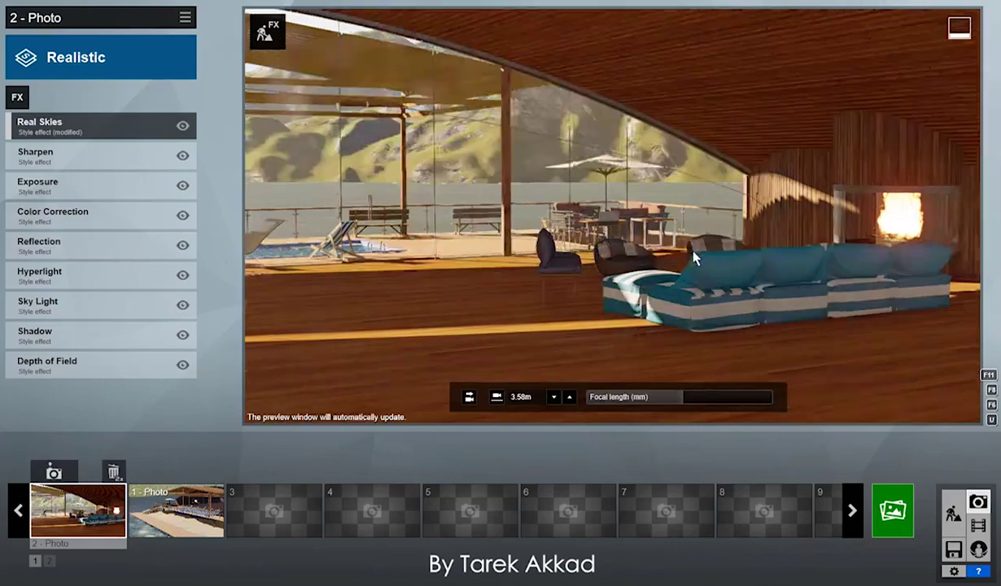
key("e")
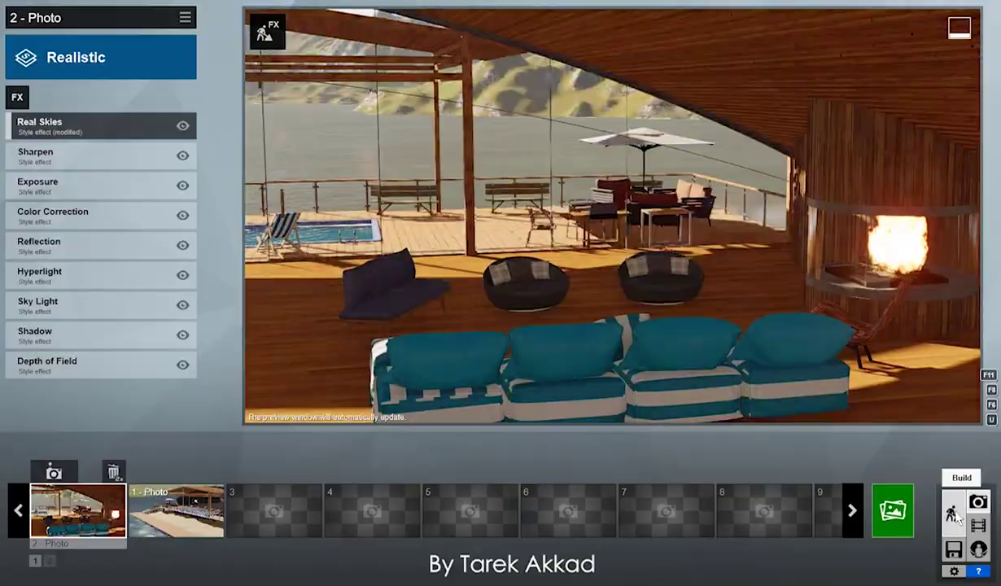
left_click(953, 513)
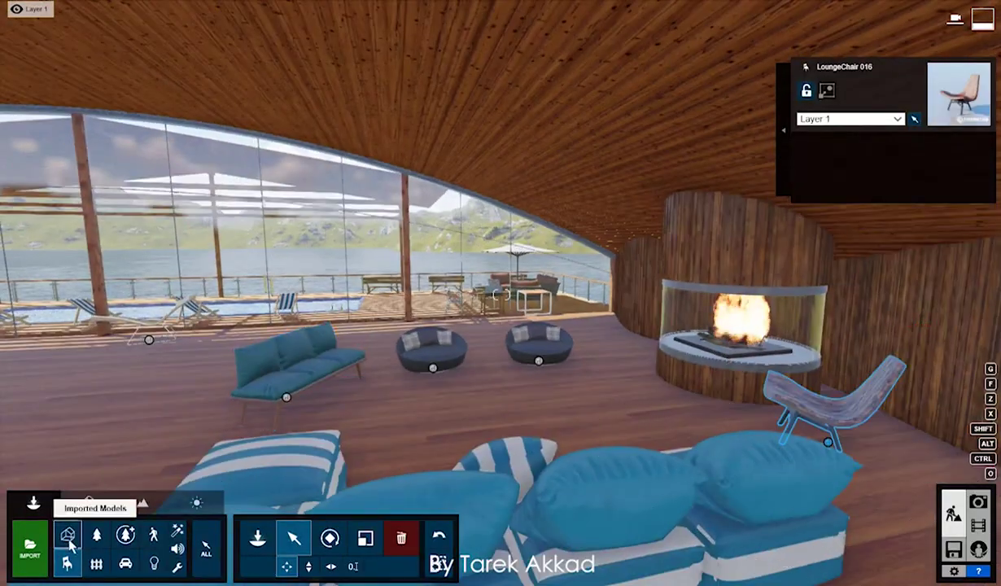
- Place the long JapaneseTable from the Indoor tables pages in the room
left_click(67, 562)
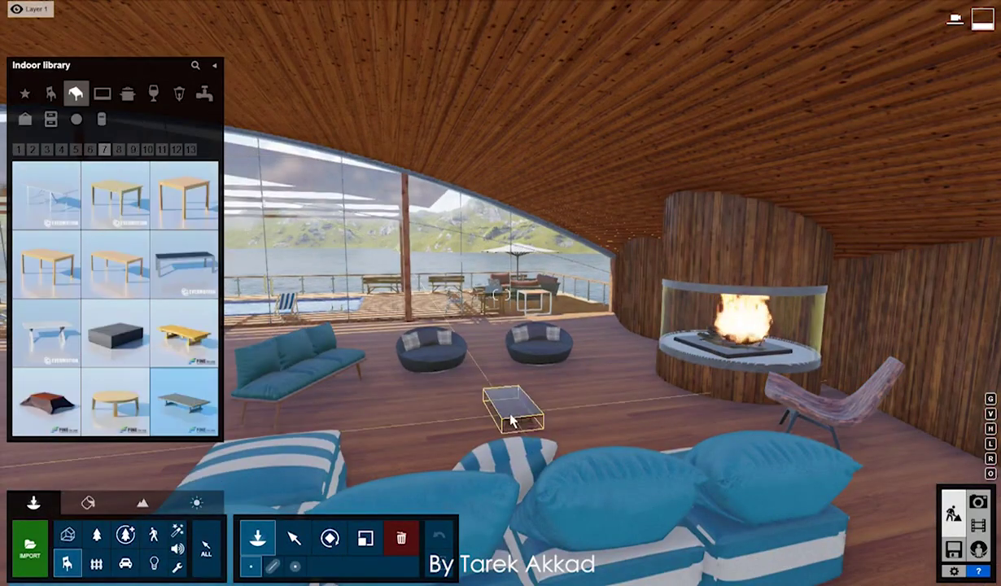
left_click(78, 151)
left_click(61, 150)
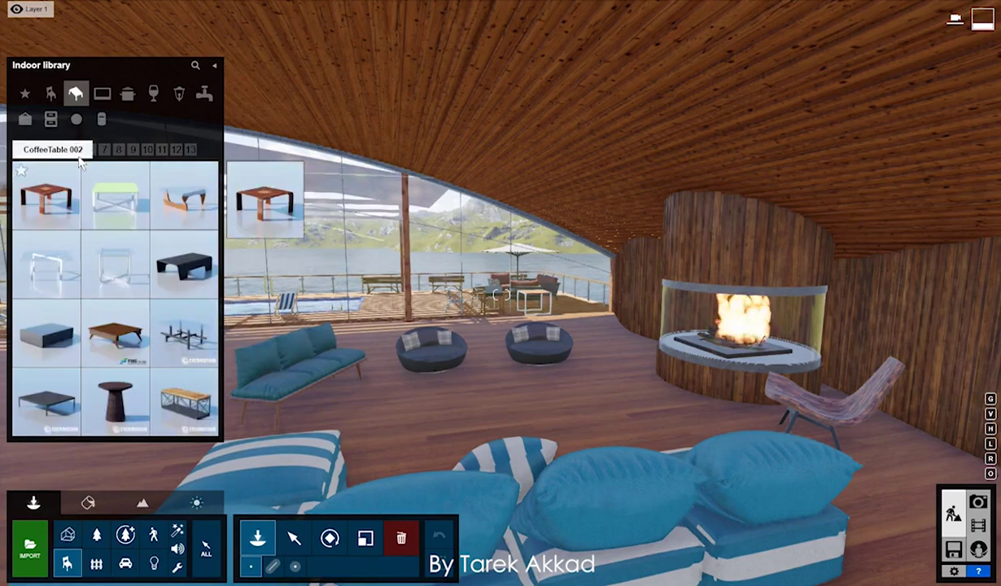
left_click(127, 150)
left_click(46, 265)
left_click(520, 392)
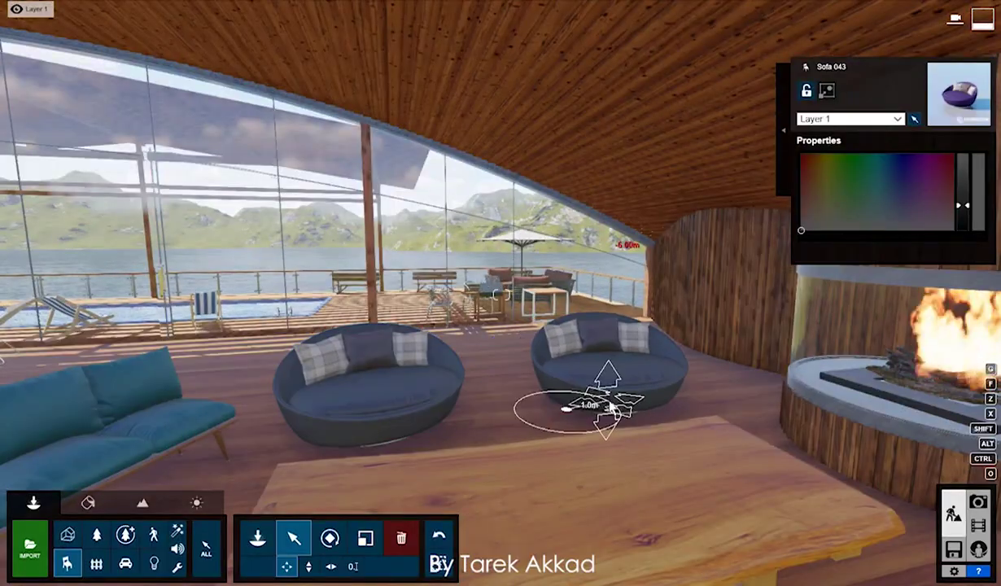
- Put the small round CoffeeTable 040 between the round sofas
left_click_drag(341, 402, 500, 403)
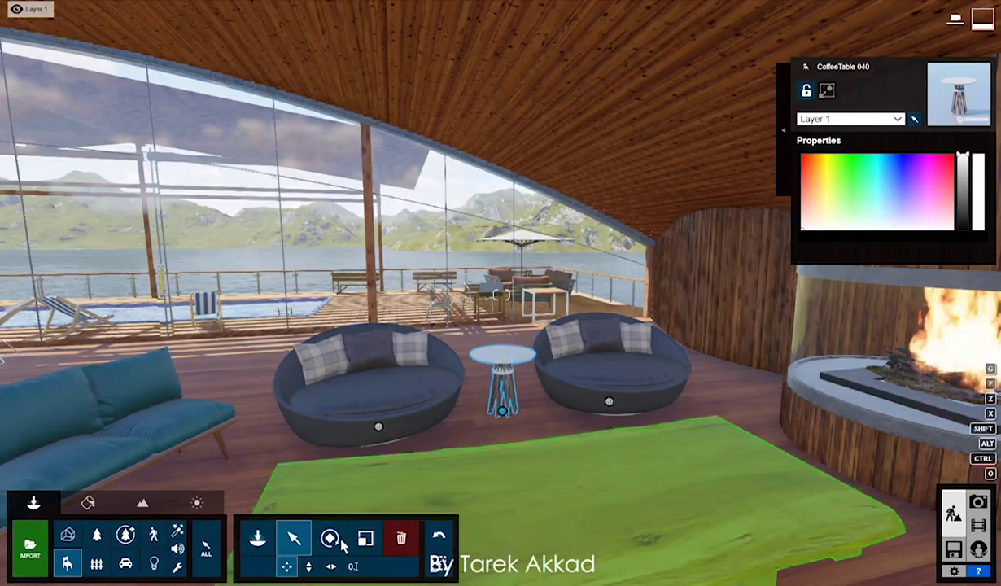
left_click(46, 150)
left_click(32, 149)
mouse_move(115, 400)
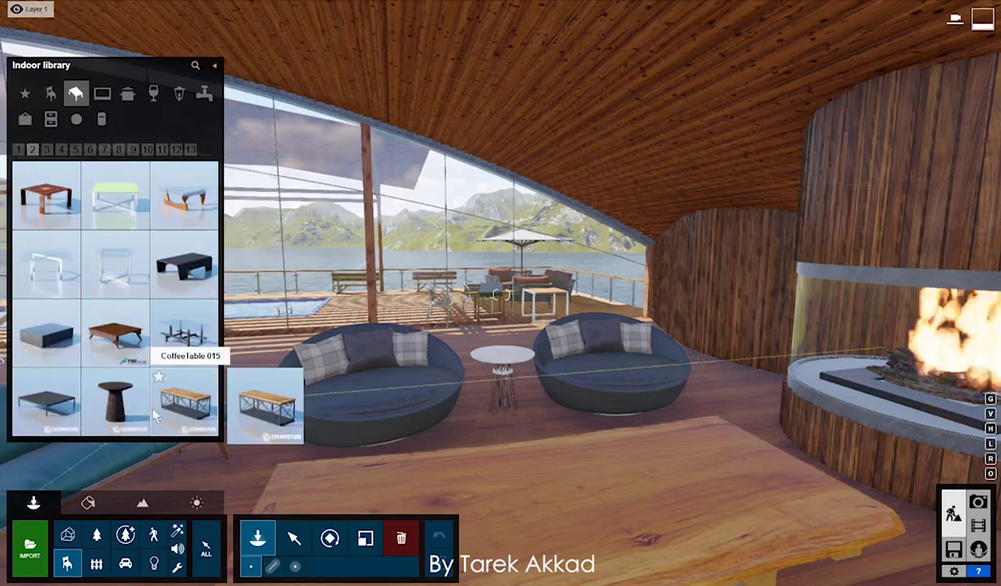
- Drop MotorBoat 003 from the Transport library onto the lake and check the shot in Photo mode
left_click(46, 150)
left_click(125, 563)
mouse_move(47, 332)
left_mouse_down()
mouse_move(436, 309)
mouse_move(219, 303)
left_mouse_up()
left_click_drag(183, 263, 459, 312)
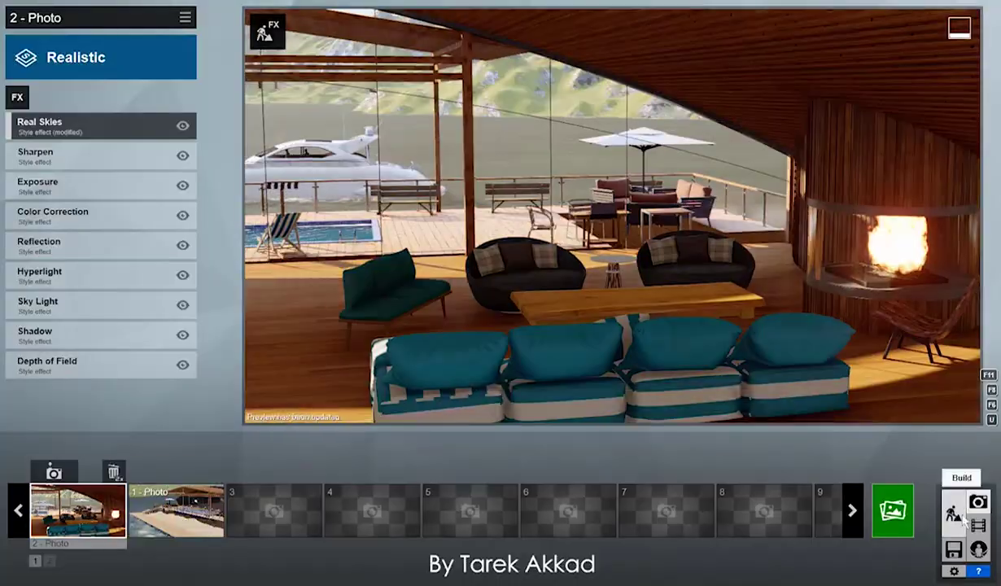
left_click(964, 521)
left_click(978, 502)
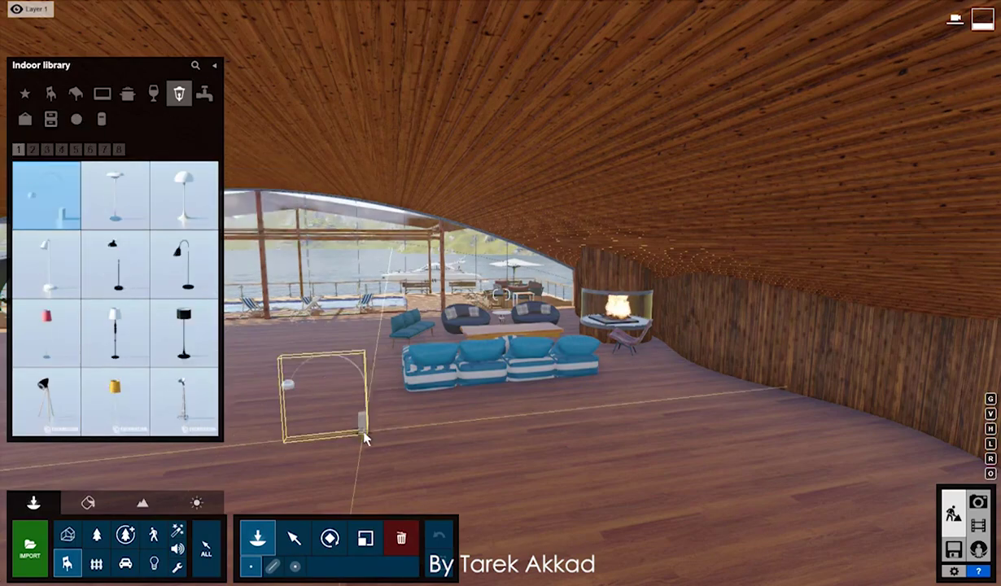
- Place FloorLamp 012 along the curved wooden wall and bring up the Lights library for spotlights
left_click(194, 392)
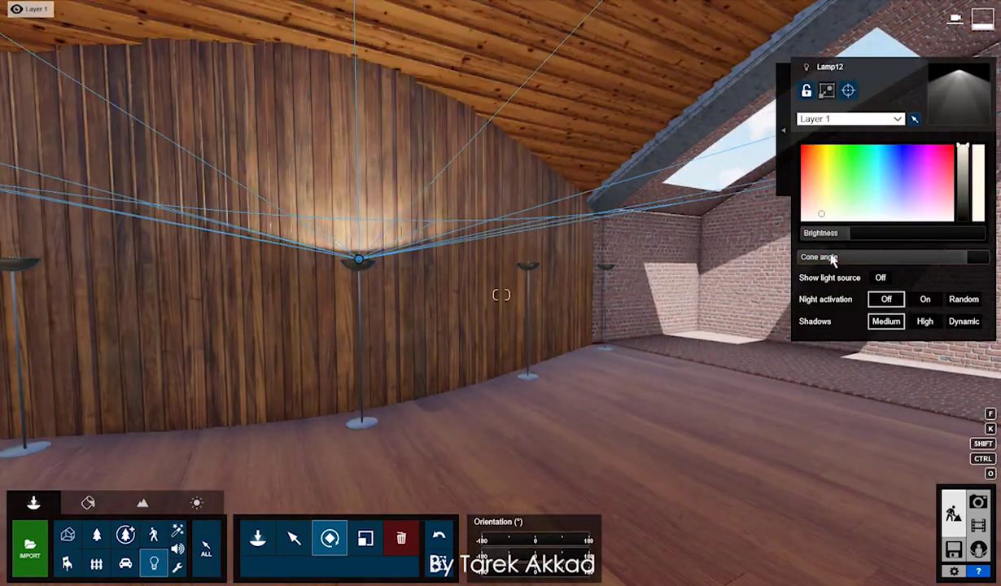
left_click(151, 564)
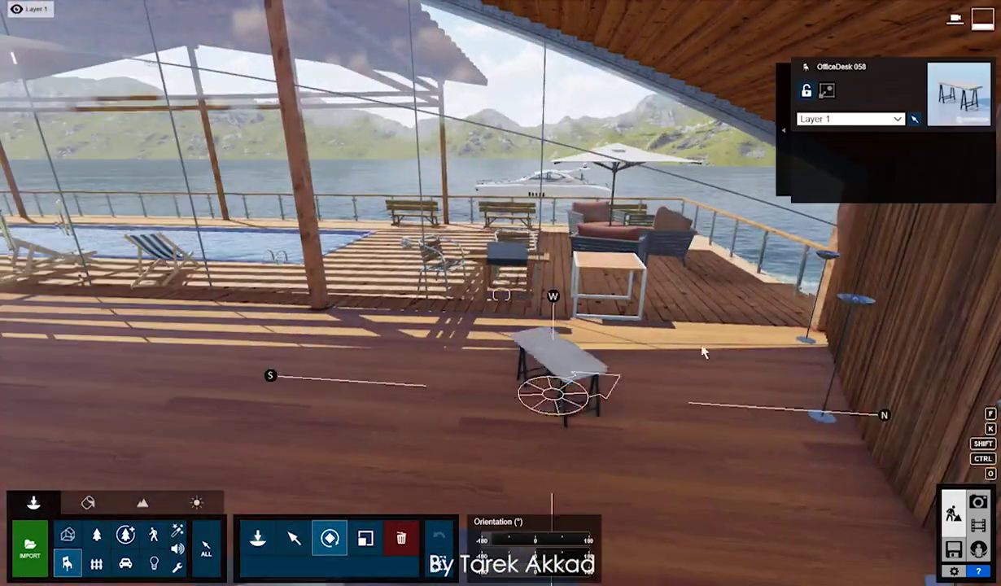
- Turn the view toward the terrace and clear the selection of the seven barchair 013 stools
mouse_move(370, 549)
right_mouse_down()
mouse_move(187, 429)
mouse_move(149, 328)
right_mouse_up()
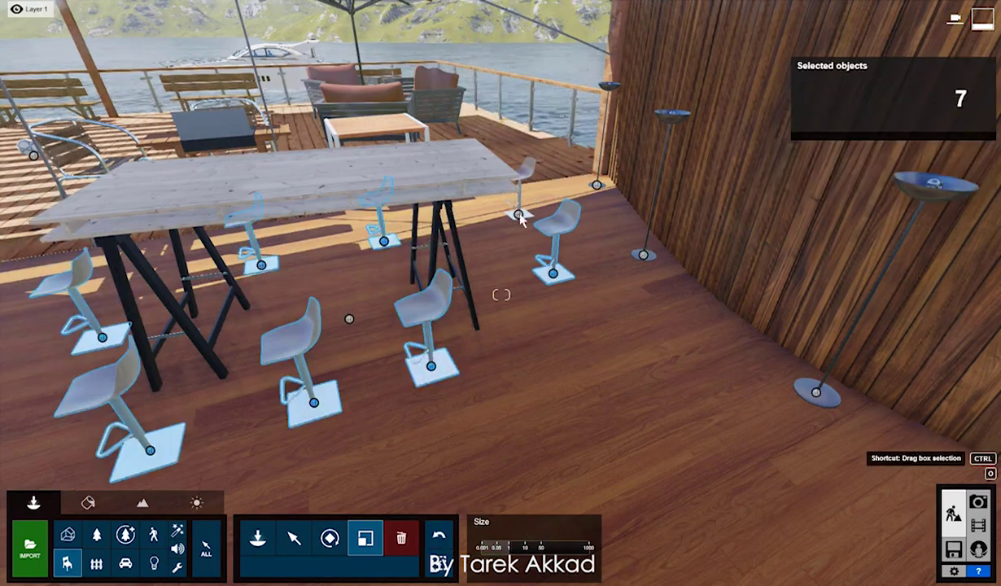
left_click(440, 348)
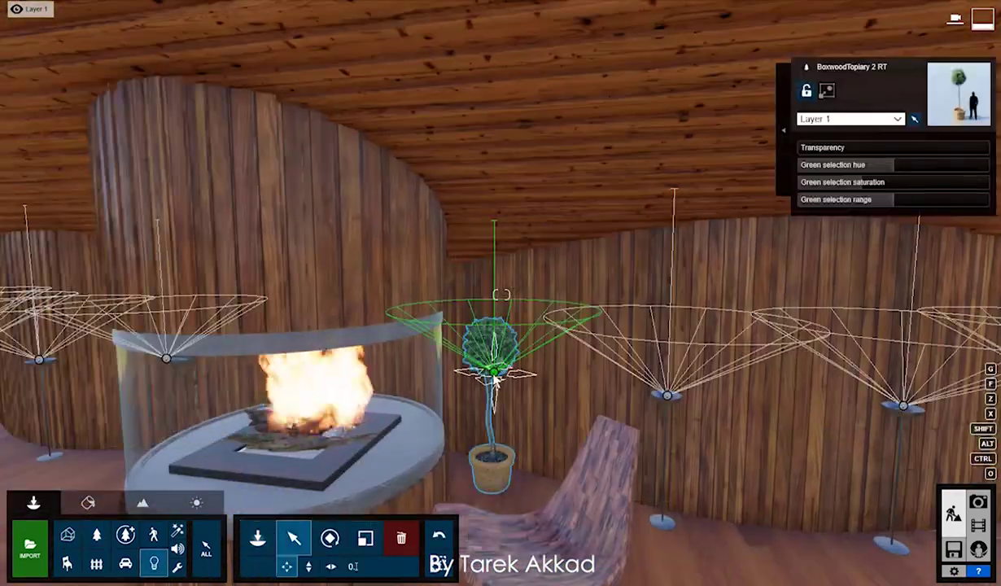
- Place a stack of books on the lounge table
left_click(154, 563)
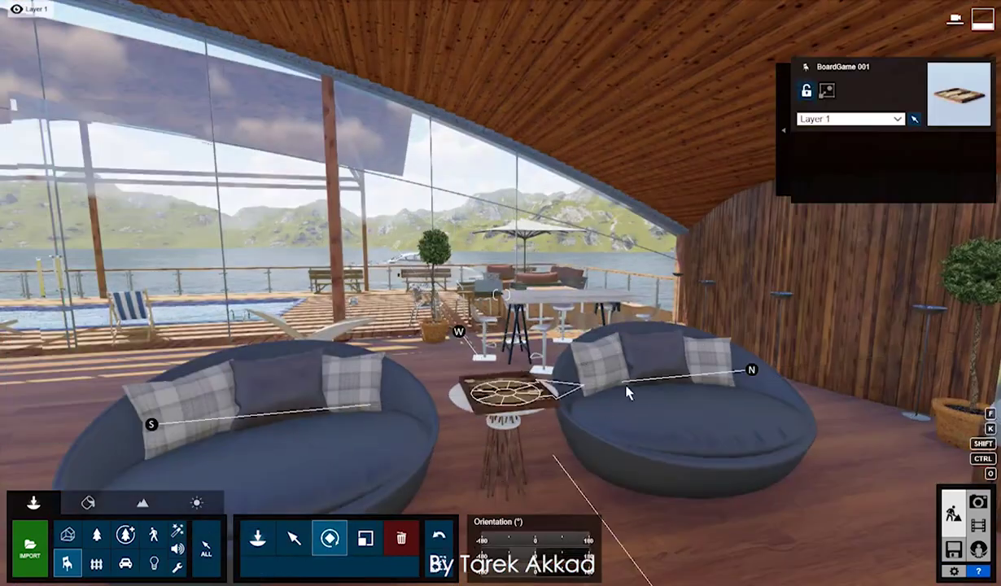
left_click(626, 393)
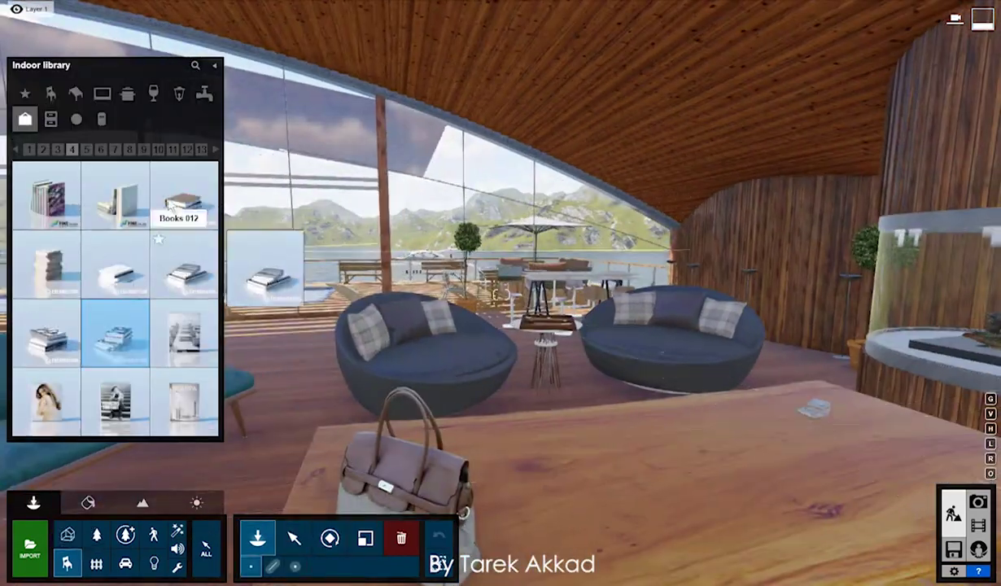
left_click(193, 280)
left_click(424, 439)
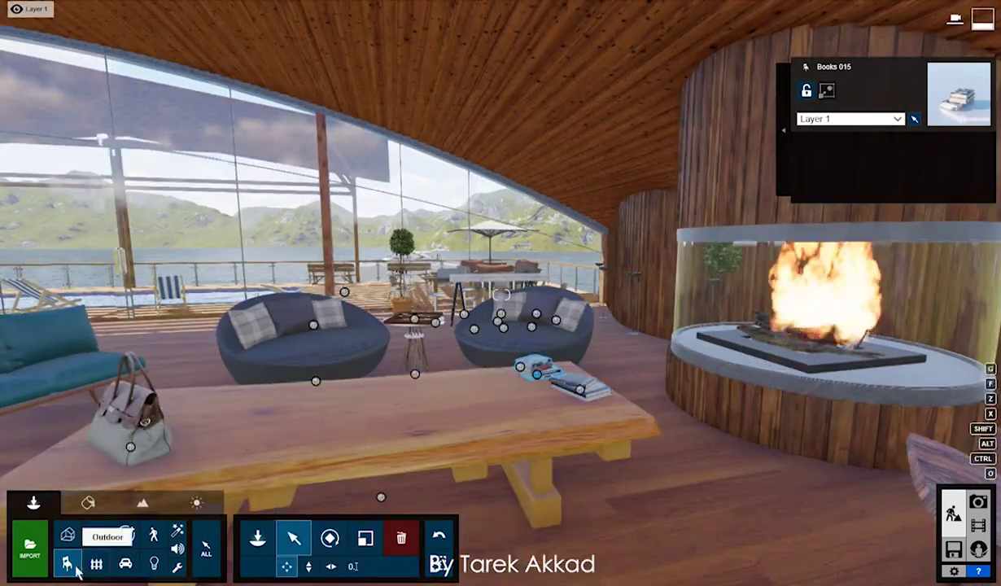
- Place an imported potted plant in the room and resize it
left_click(69, 566)
left_click(67, 534)
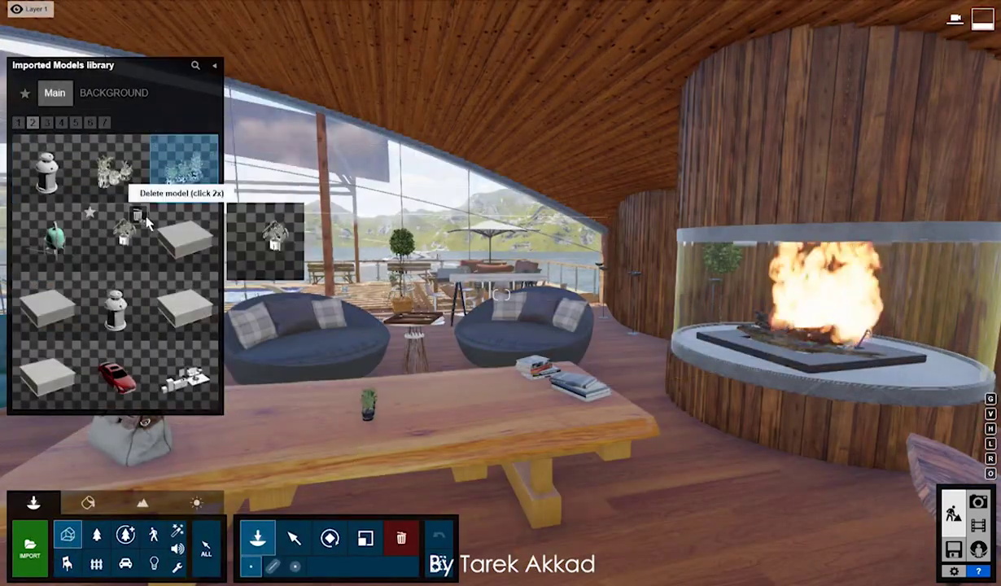
left_click(118, 185)
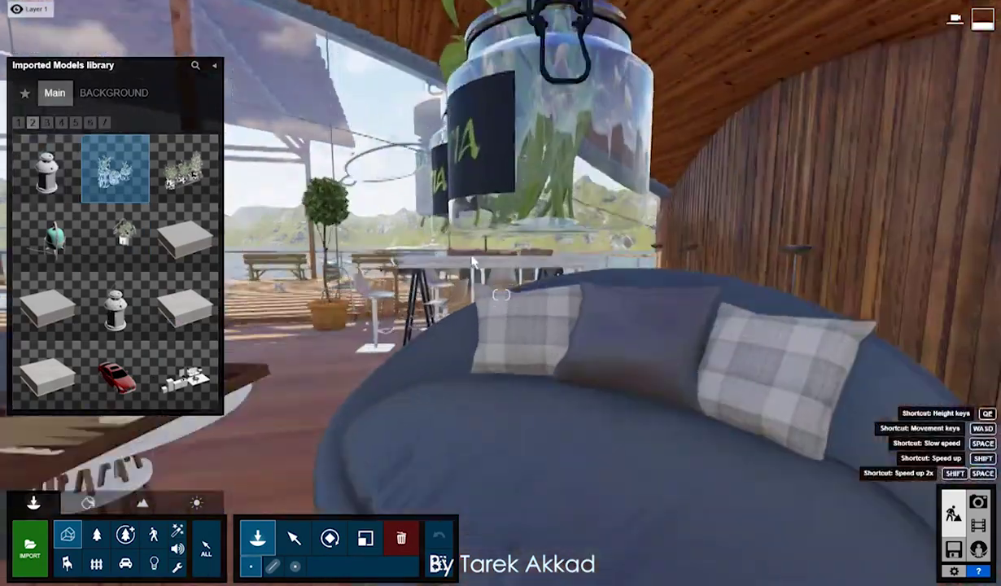
left_click(365, 538)
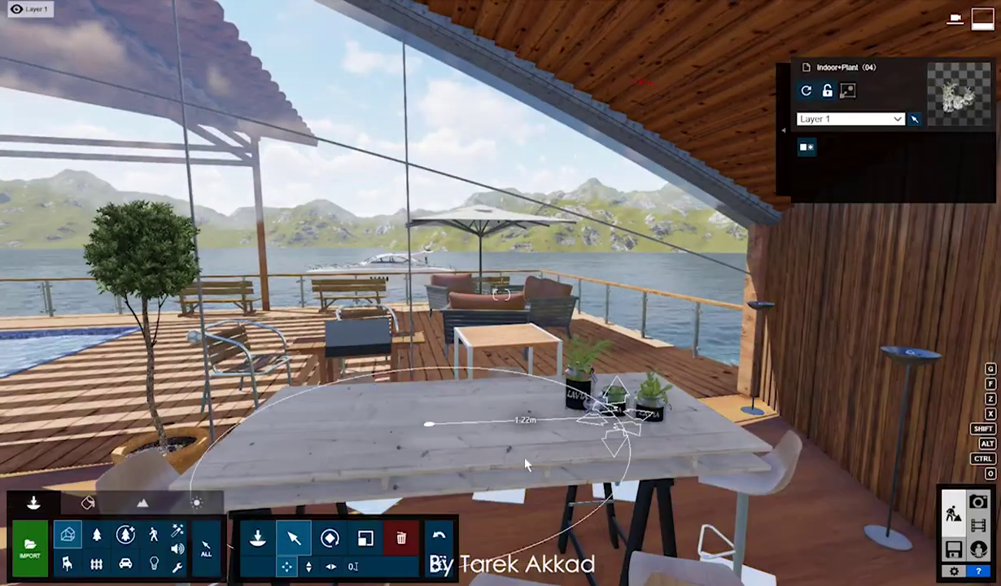
- Dress the table with a clothes item, a glass object and a pair of glasses
left_click(67, 563)
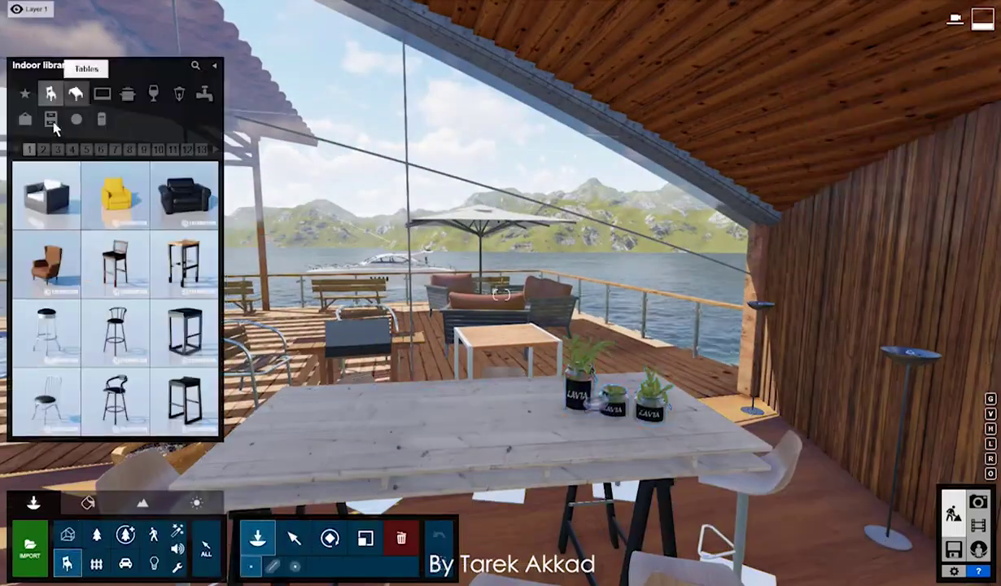
left_click(299, 459)
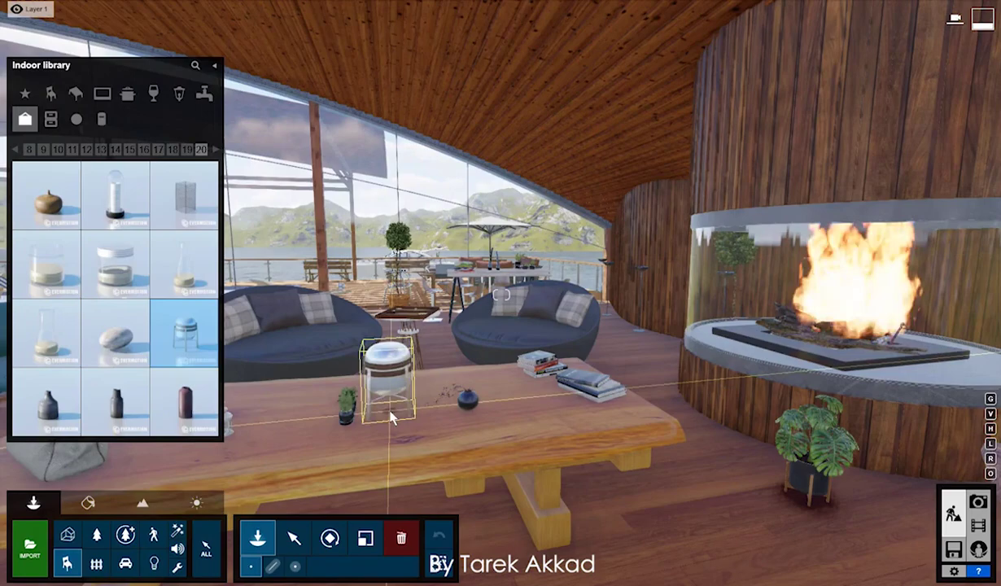
left_click(390, 417)
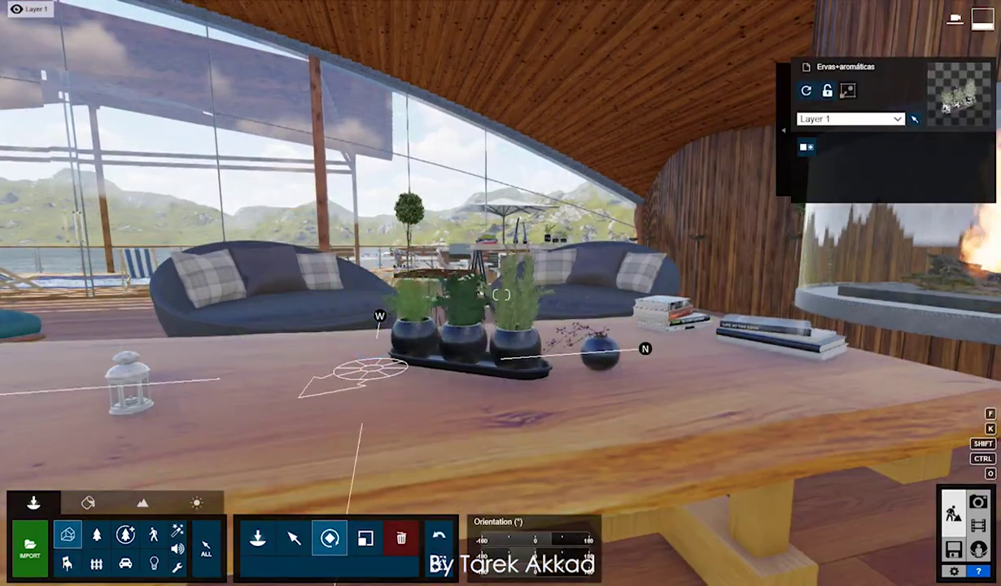
left_click(365, 538)
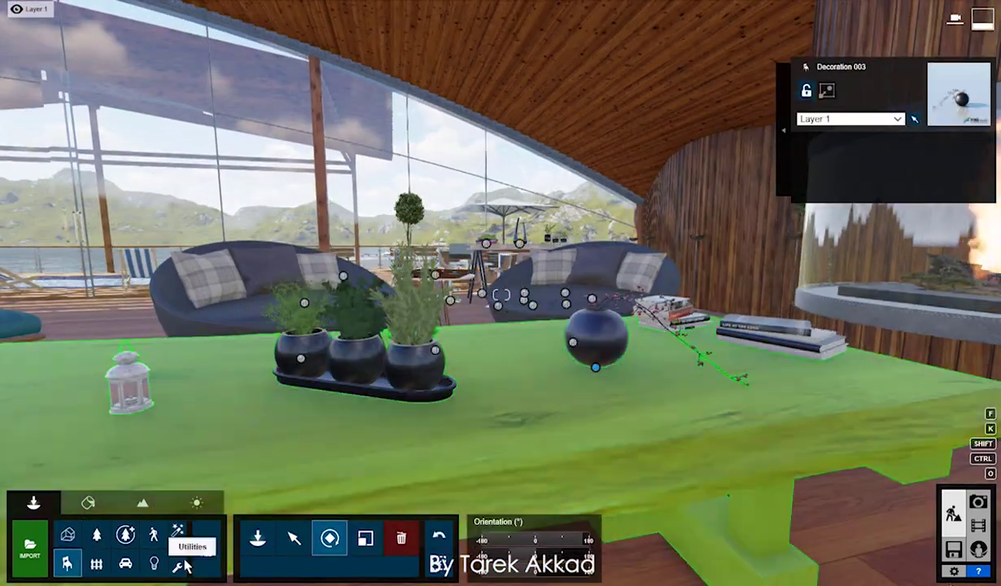
left_click(68, 534)
left_click(358, 330)
left_click(67, 563)
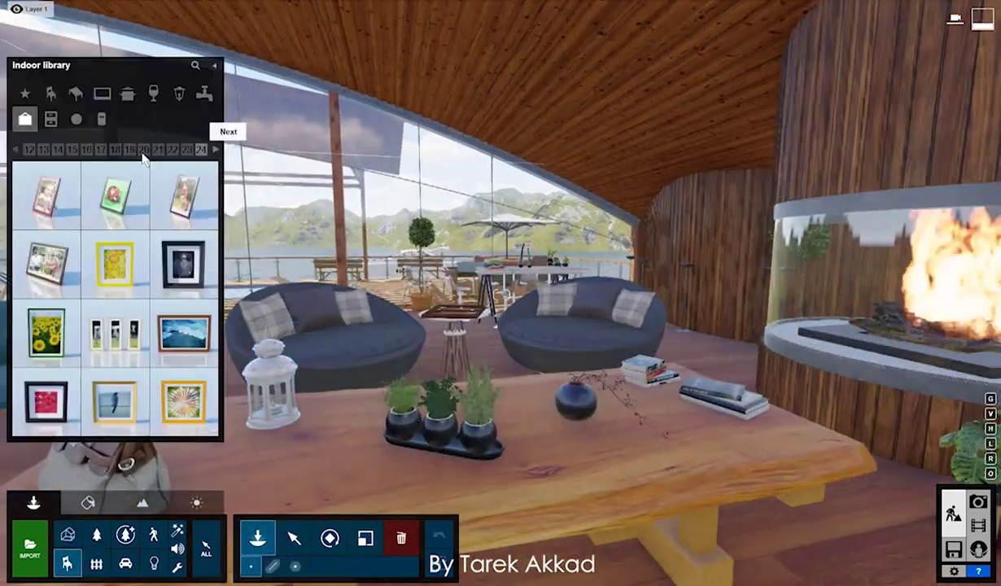
left_click(707, 413)
- Pick a pair of boots from the Indoor library and place them in the lounge
left_click(68, 563)
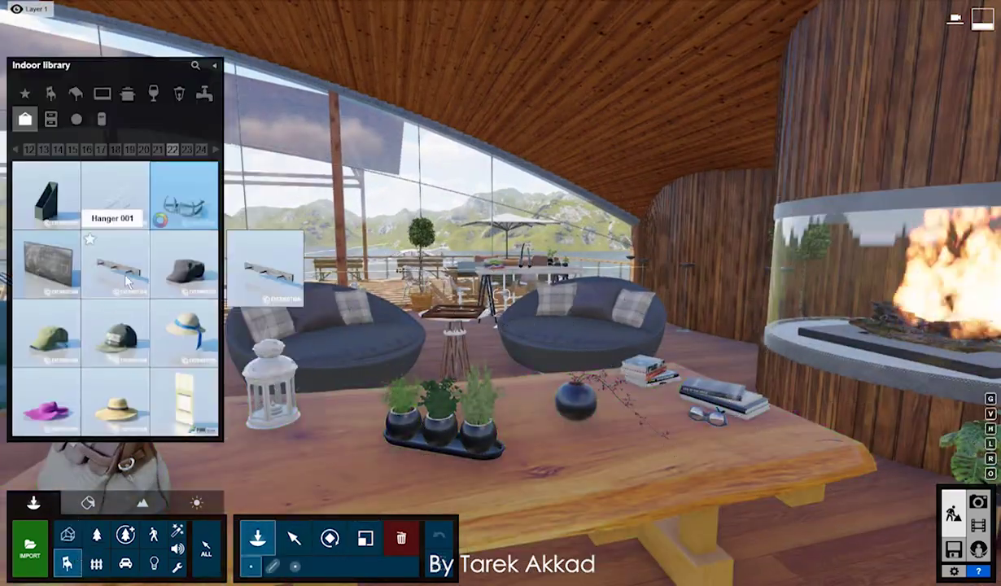
left_click(216, 152)
left_click(217, 152)
left_click(216, 151)
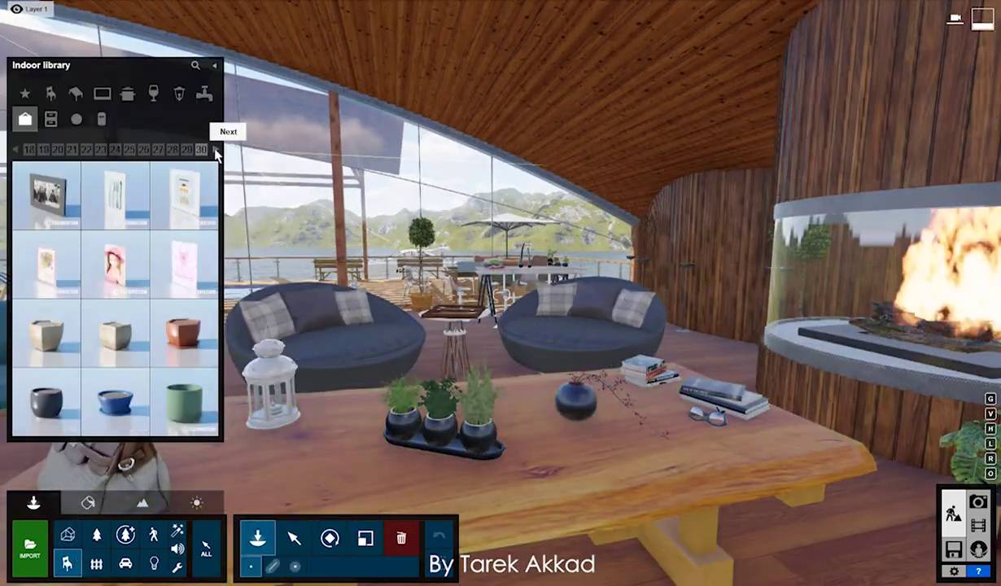
left_click(217, 152)
left_click(183, 265)
left_click(167, 399)
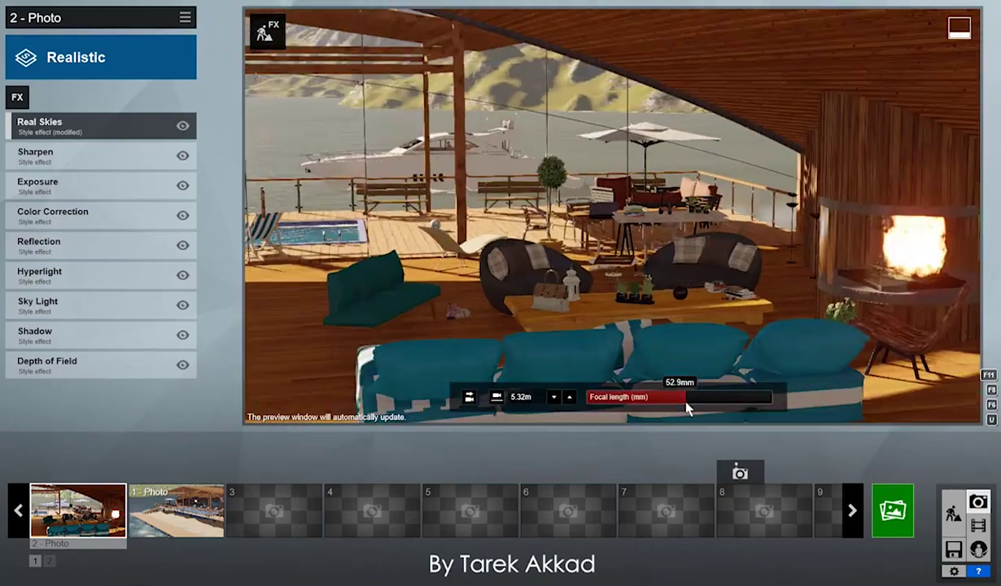
scroll(748, 356, "up", 3)
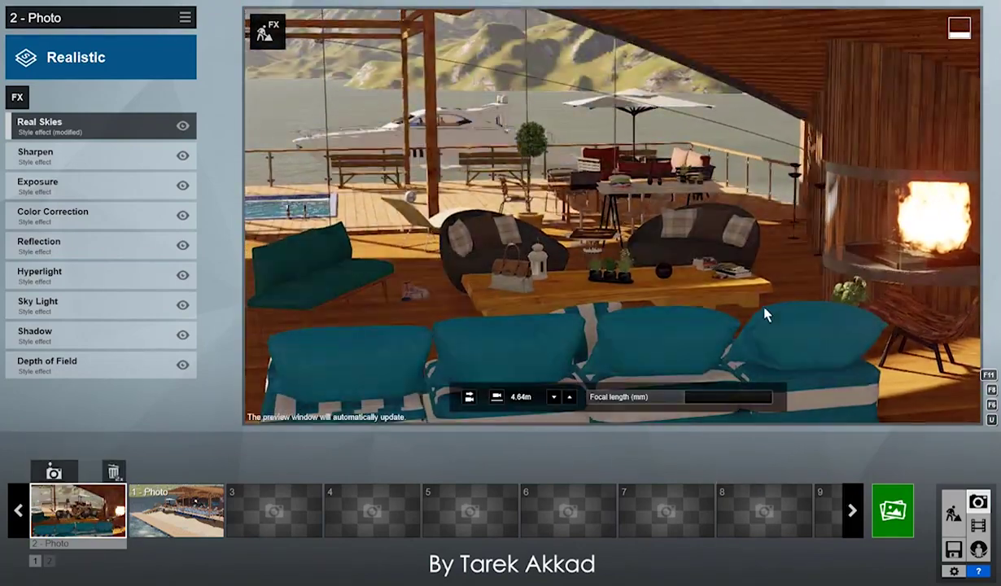
scroll(612, 214, "down", 3)
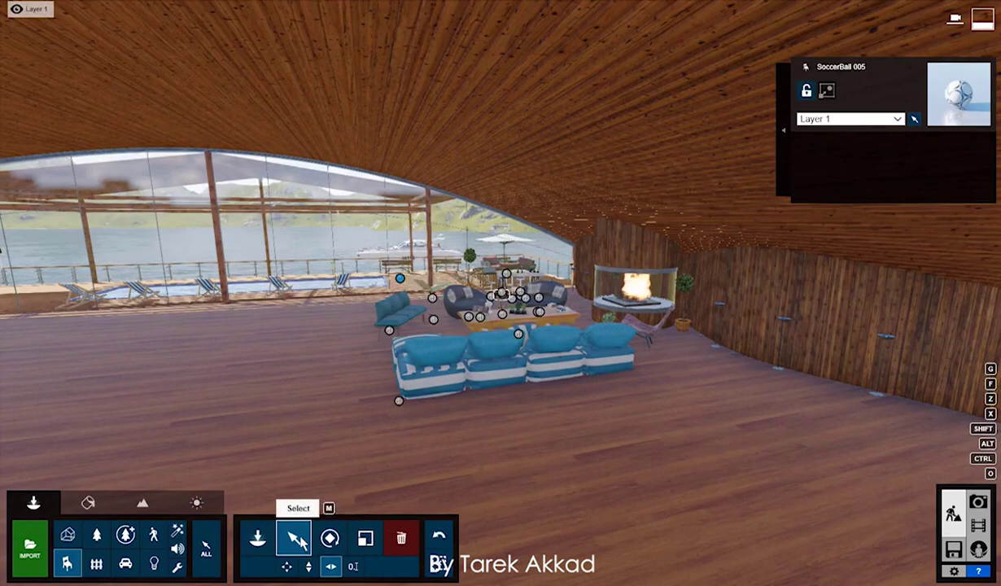
- Place grand Piano 001 by the left window and Rug 006 under the lounge seating
left_click(257, 537)
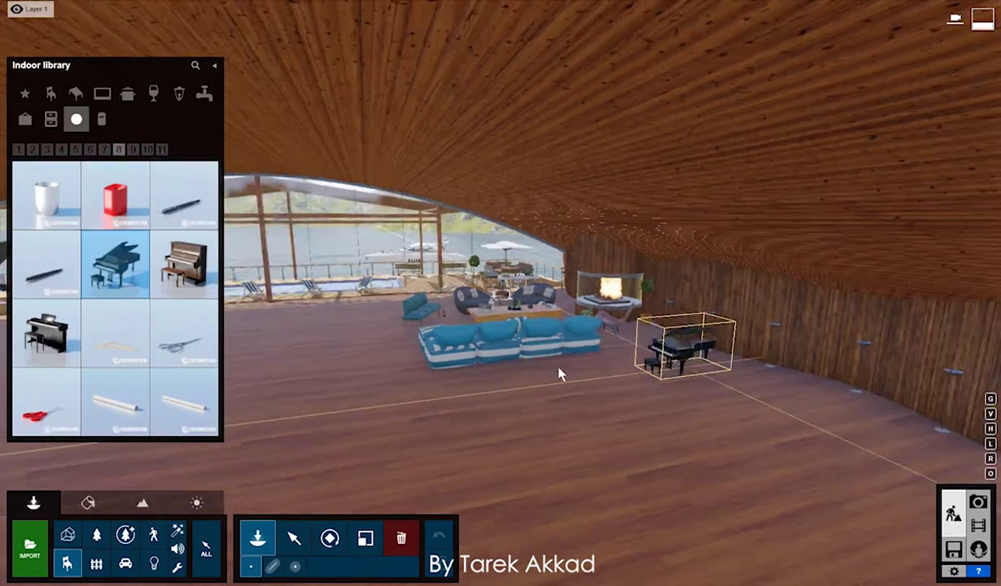
left_click(232, 317)
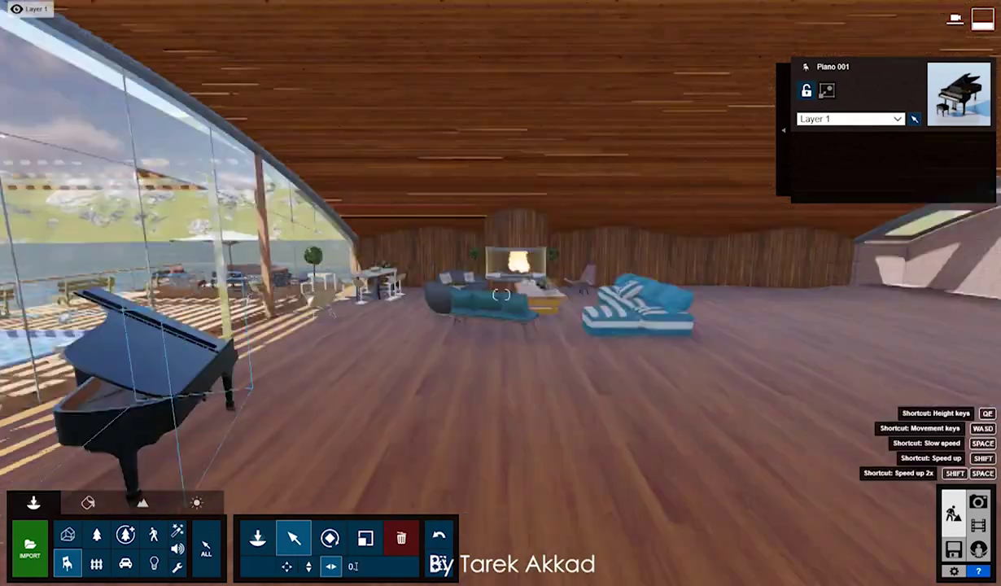
left_click(257, 538)
left_click(51, 119)
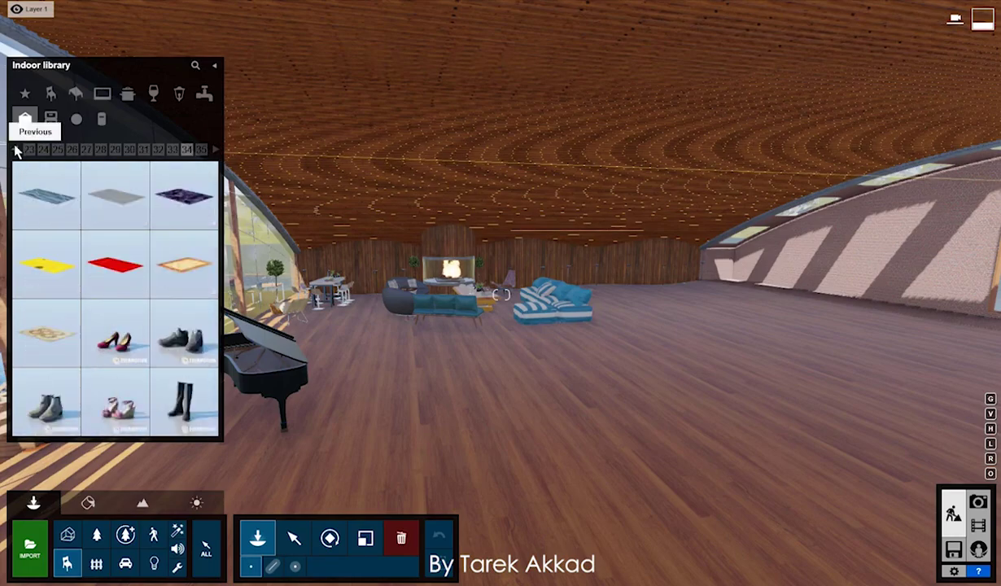
left_click(440, 402)
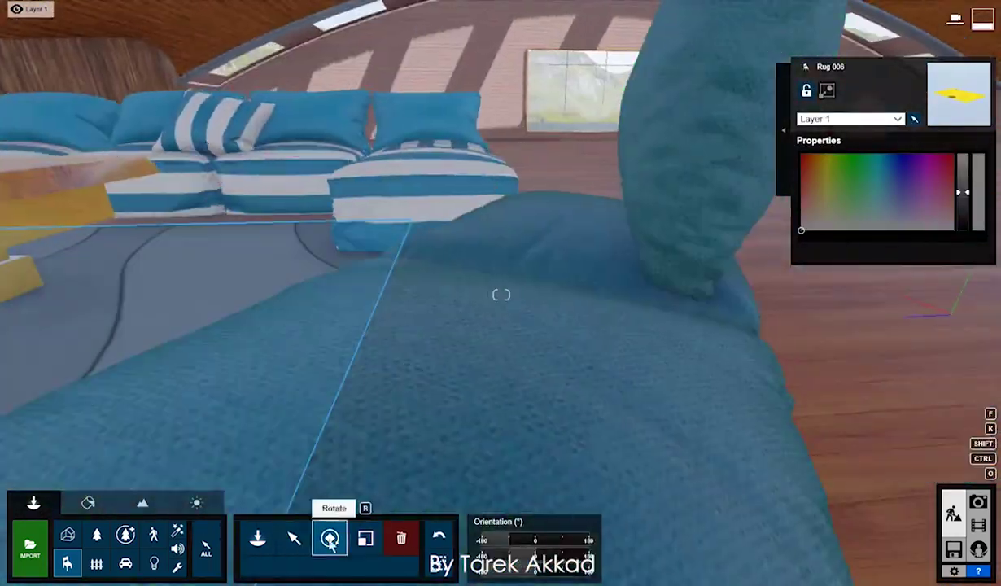
- Place Shoes 010 on the grey rug by the lounge table
left_click(482, 189)
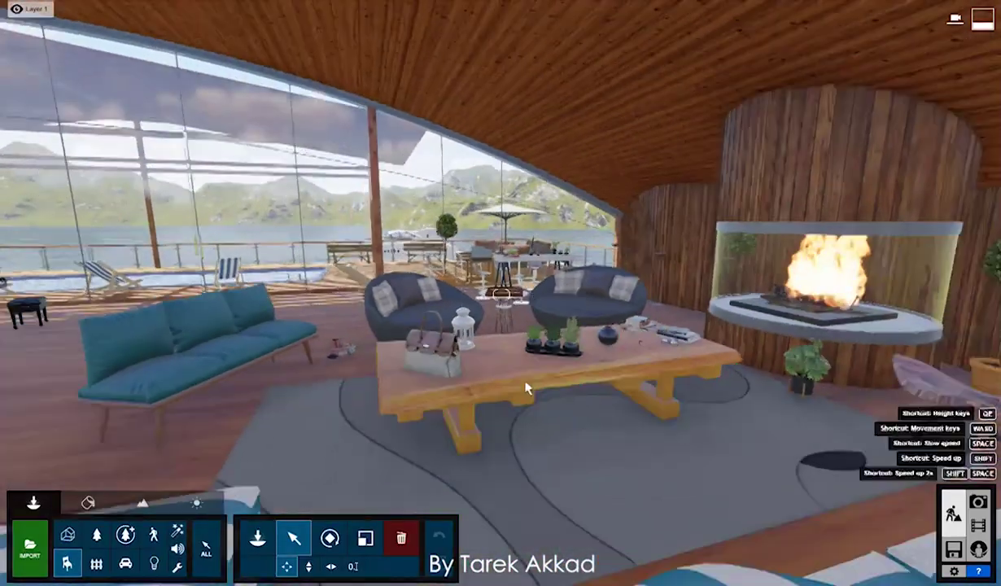
left_click(488, 436)
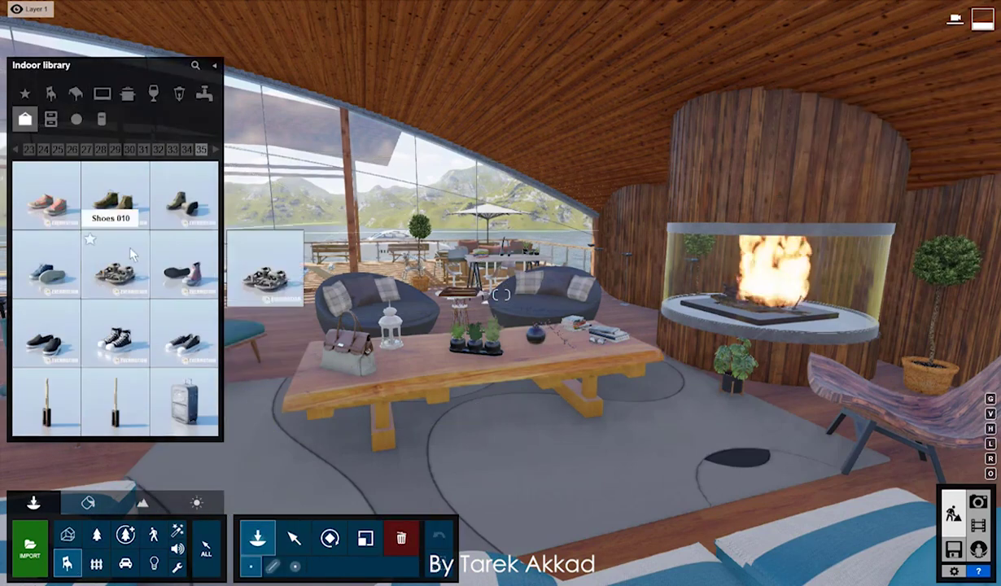
left_click(115, 265)
left_click(404, 463)
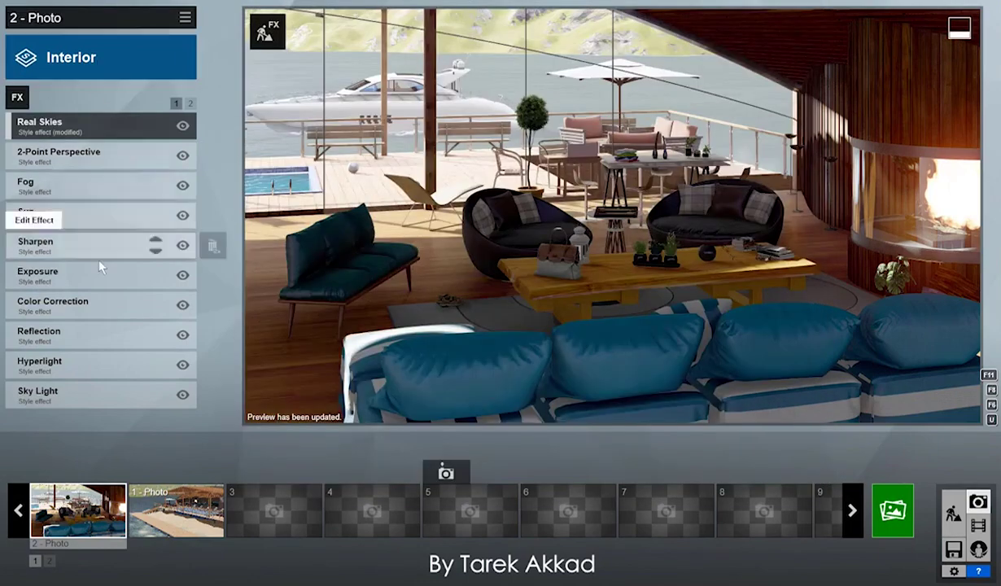
- Raise the photo's Color Correction Brightness to 0.9
left_click(53, 301)
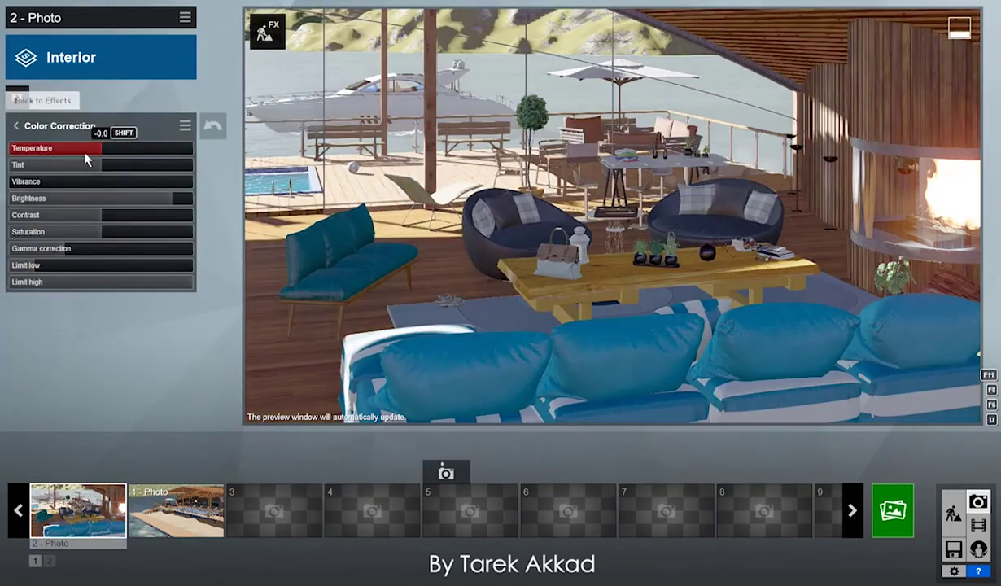
left_click(174, 200)
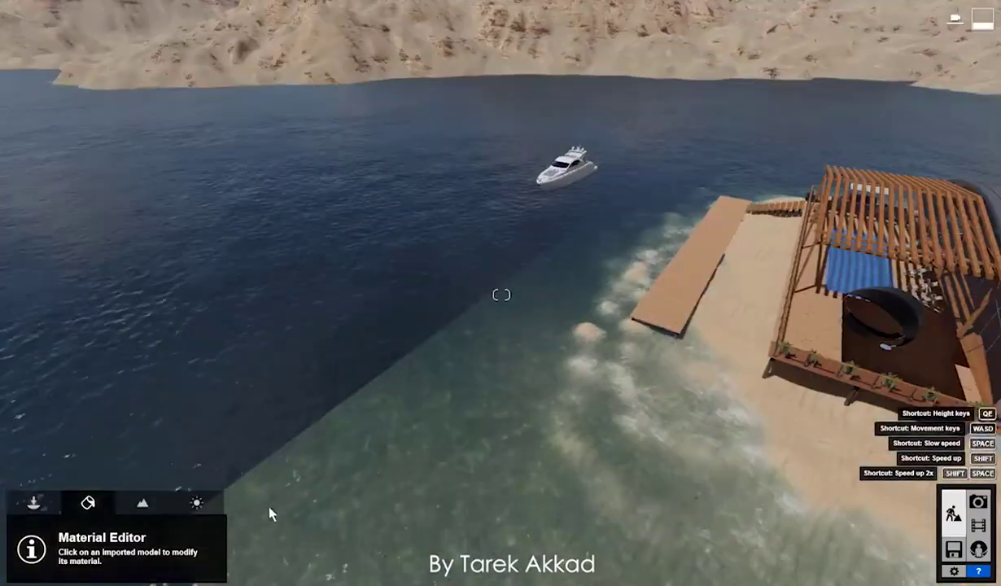
- Pick a lighter blue for the shallow water's Color 1 and put a rock in the first grass slot
left_click_drag(277, 576, 310, 574)
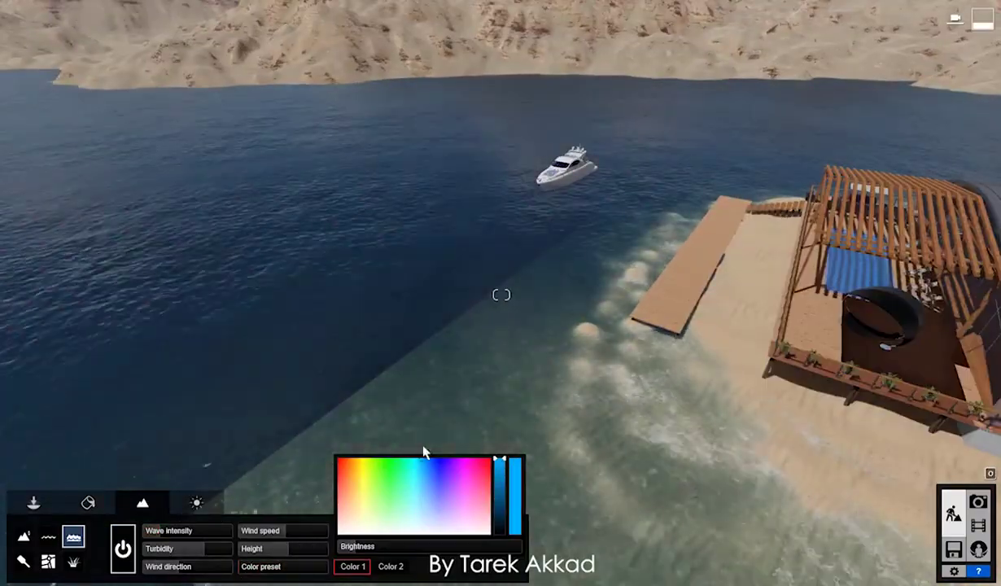
left_click(420, 493)
left_click(73, 561)
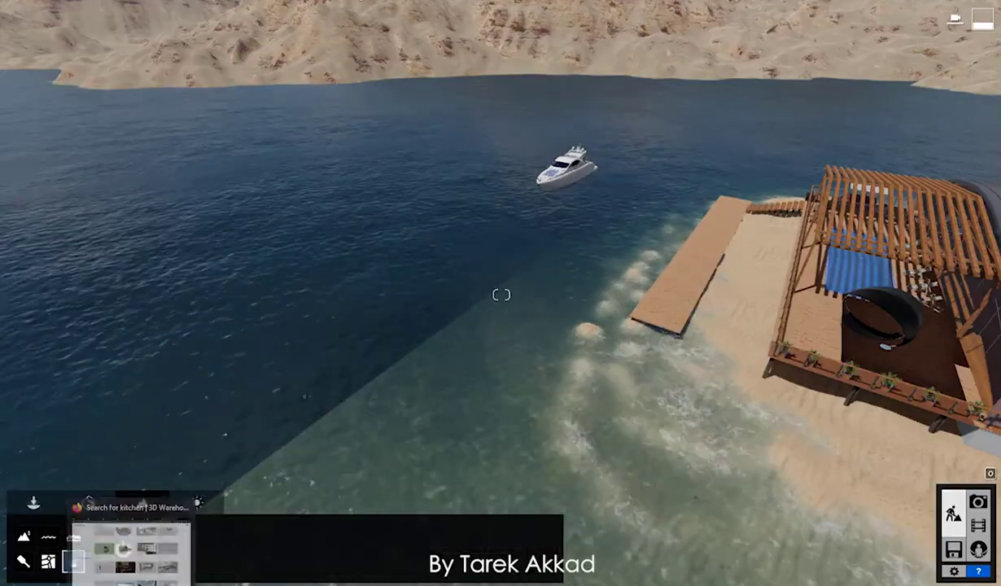
left_click(274, 544)
left_click(698, 287)
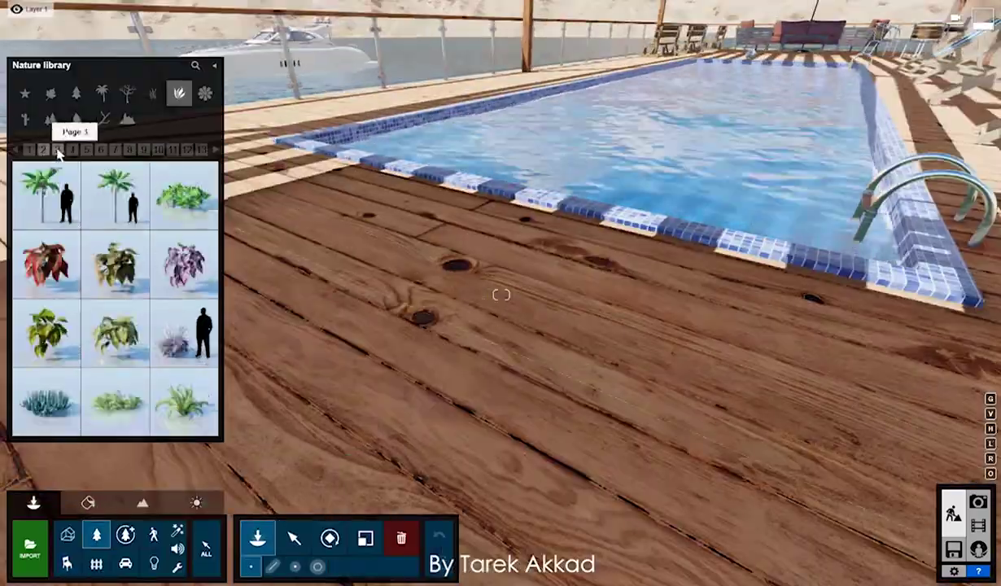
- Plant an ivy hedge on the beach and mass-place 20 tall plants of two species along the wall
left_click(57, 149)
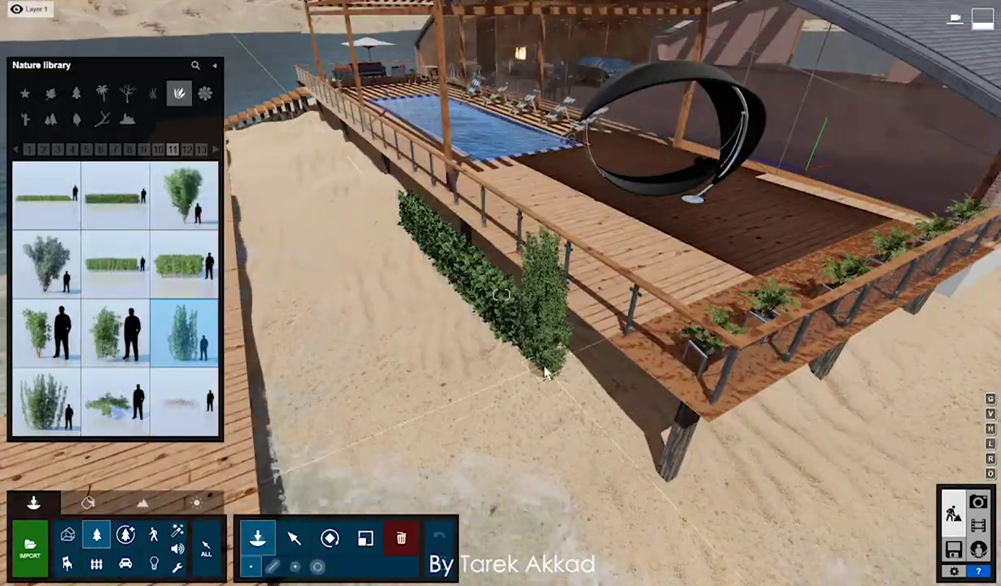
right_click_drag(439, 378, 373, 127)
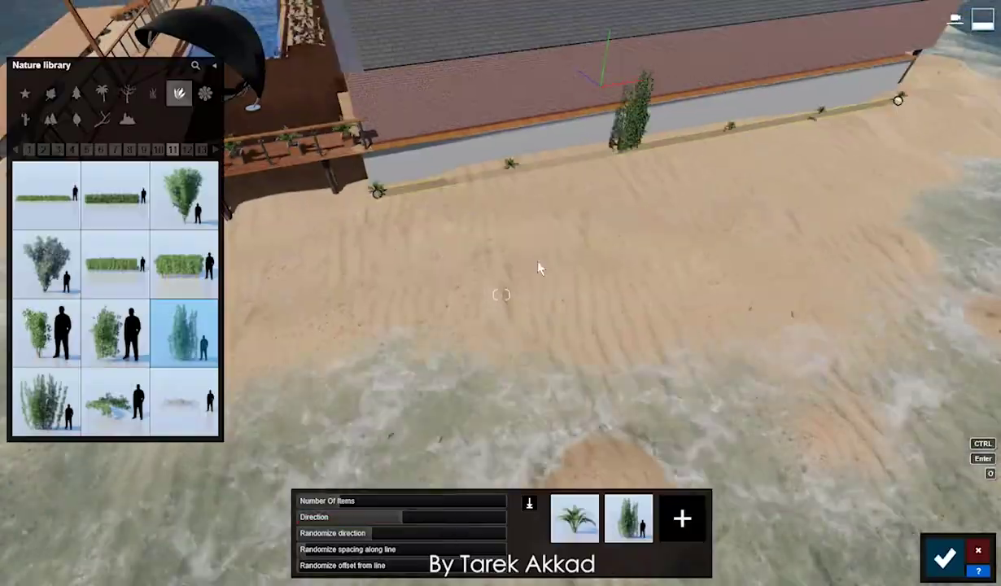
left_click_drag(350, 500, 411, 507)
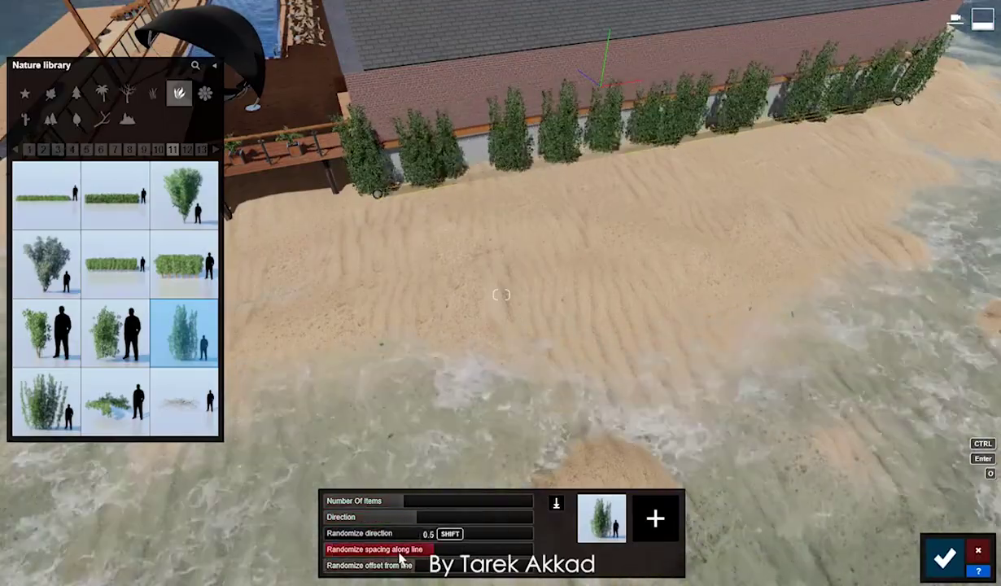
left_click(652, 515)
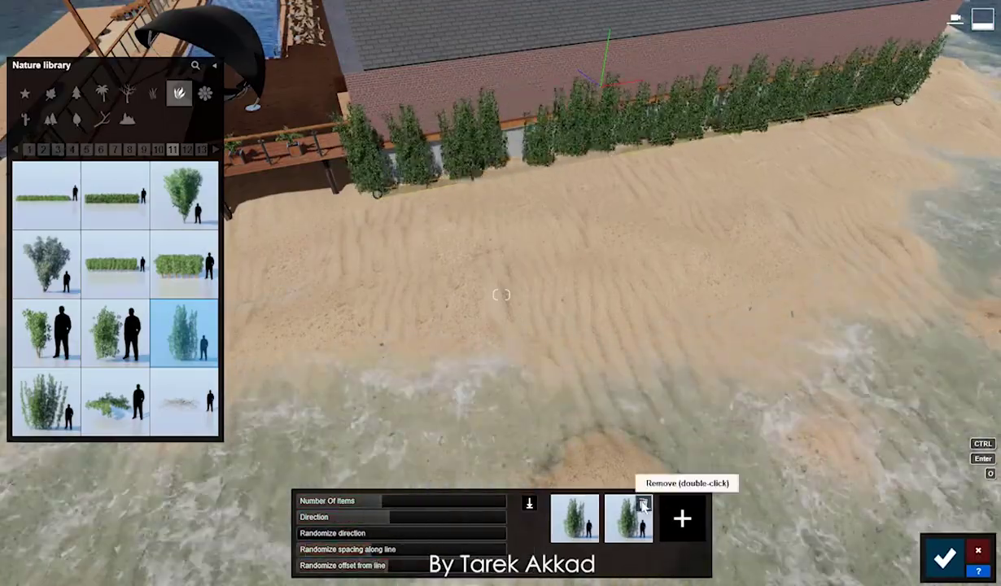
key("Return")
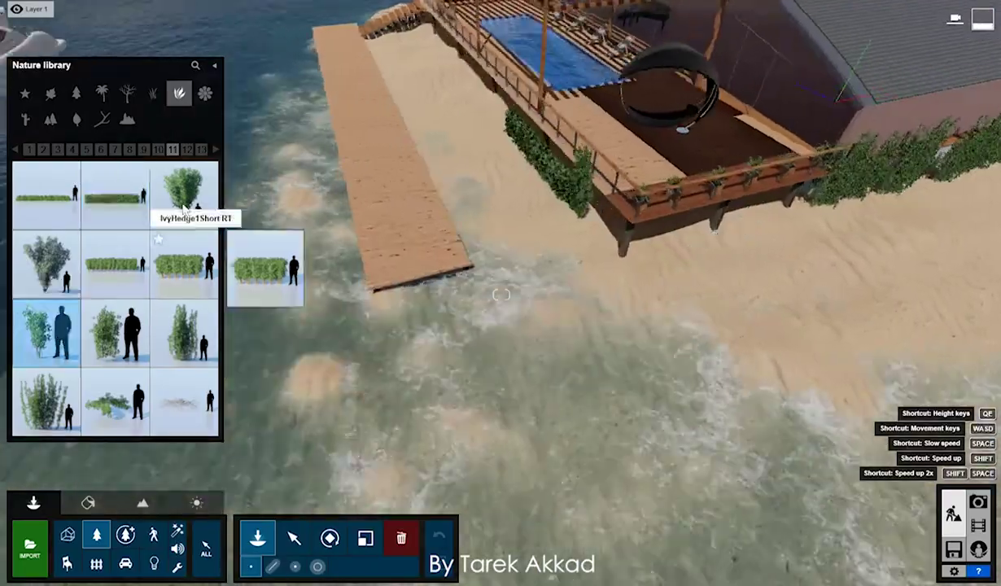
- Add an ivy bush beside the deck and switch to the shrubs category
left_click(183, 193)
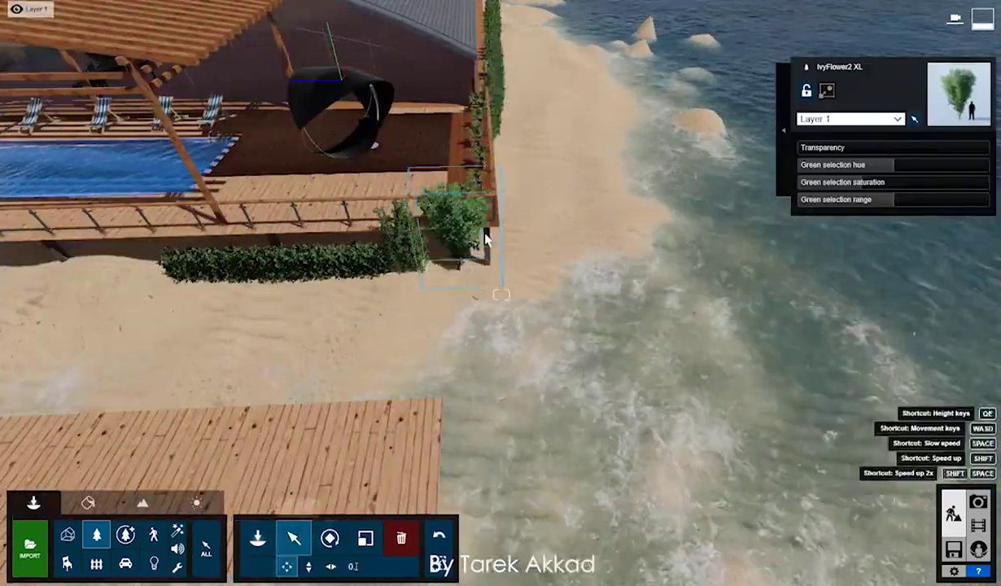
right_click_drag(463, 277, 489, 293)
left_click(50, 119)
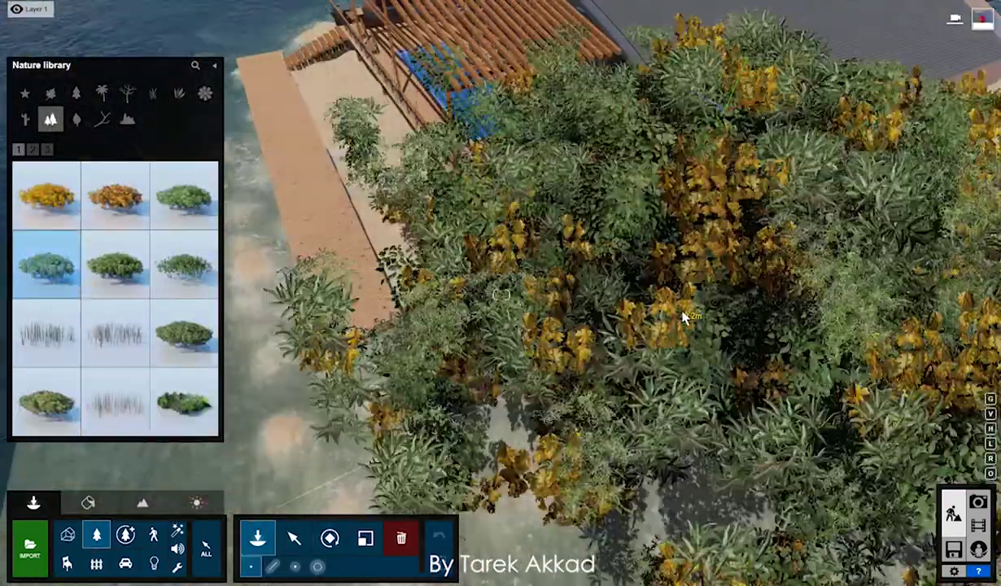
- Plant palm trees from the Nature library's palm category along the beach
left_click(50, 93)
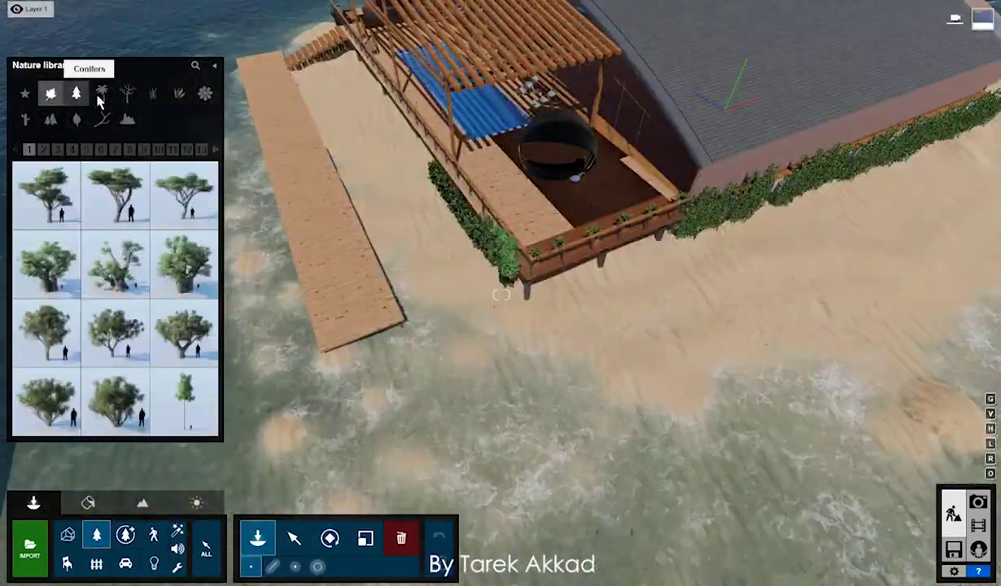
left_click(102, 92)
left_click(183, 262)
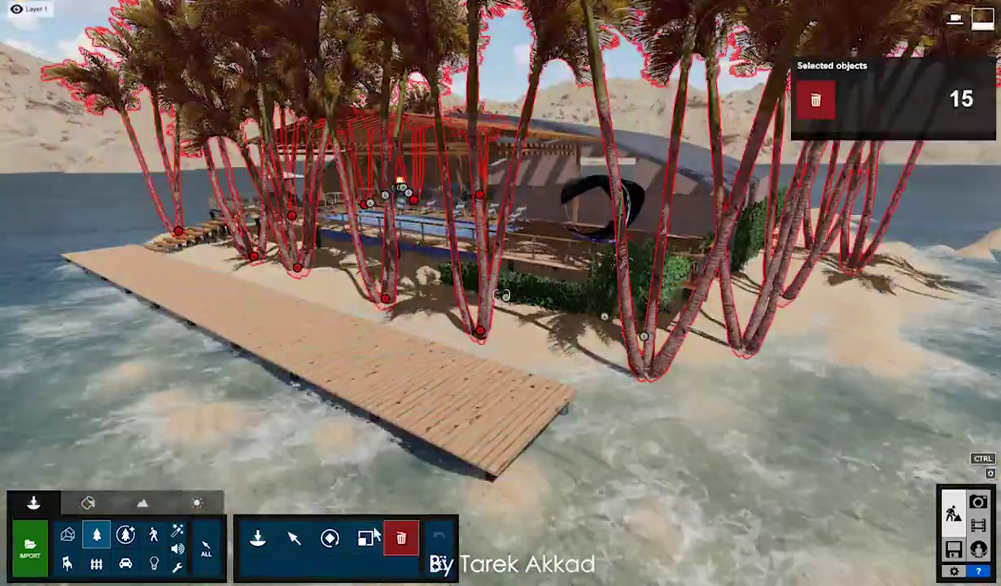
- Shift one palm half a metre across the sand, then select the ivy hedge by the deck
left_click(297, 271)
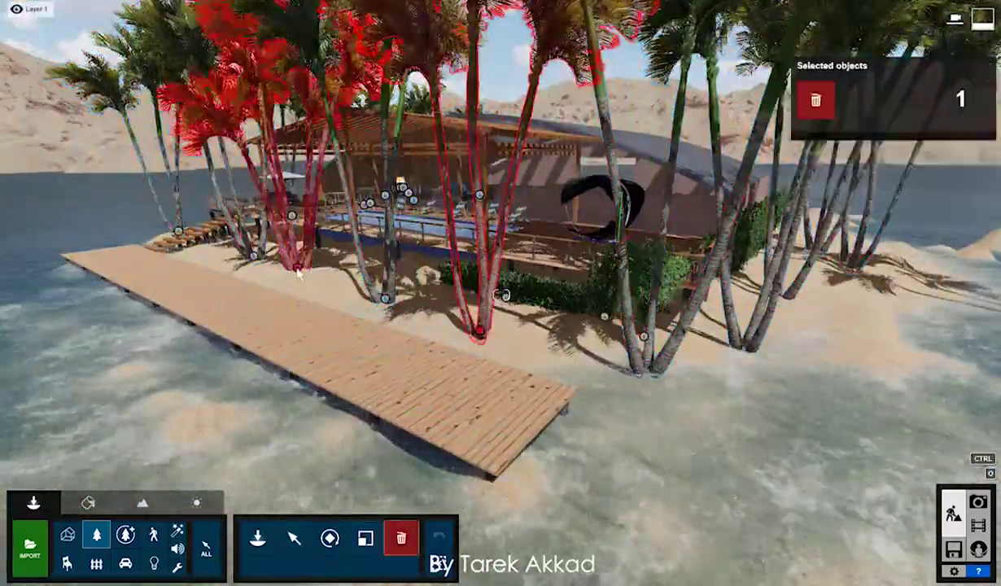
left_click_drag(480, 330, 503, 334)
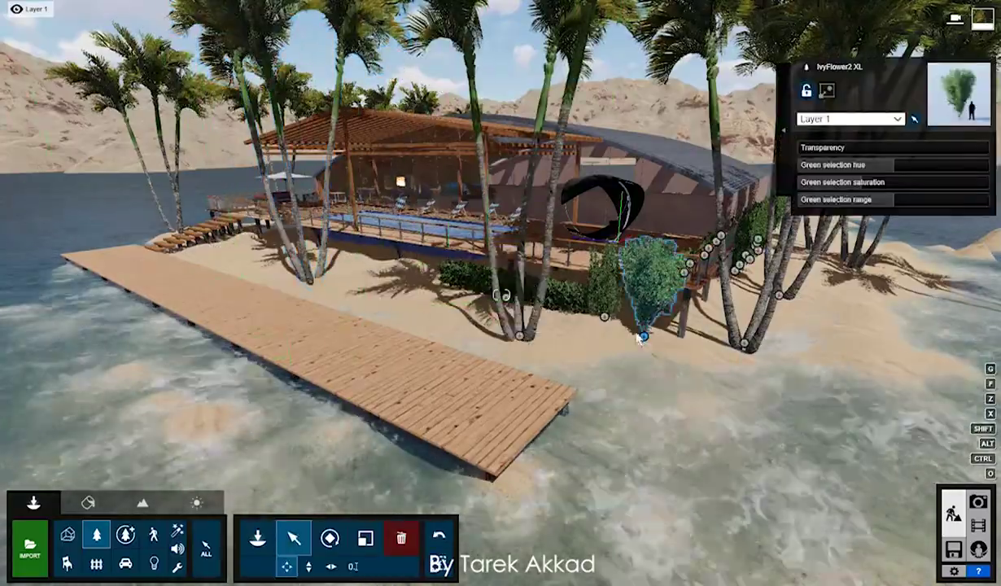
left_click(535, 303)
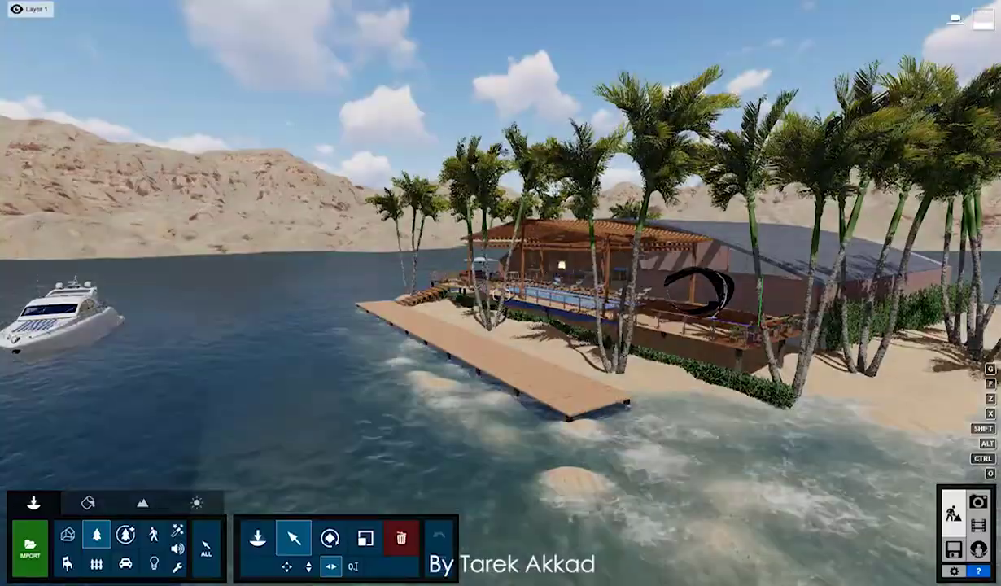
- Leave the Landscape tools for the Outdoor objects library and flip through its bench and lounger pages
left_click(142, 503)
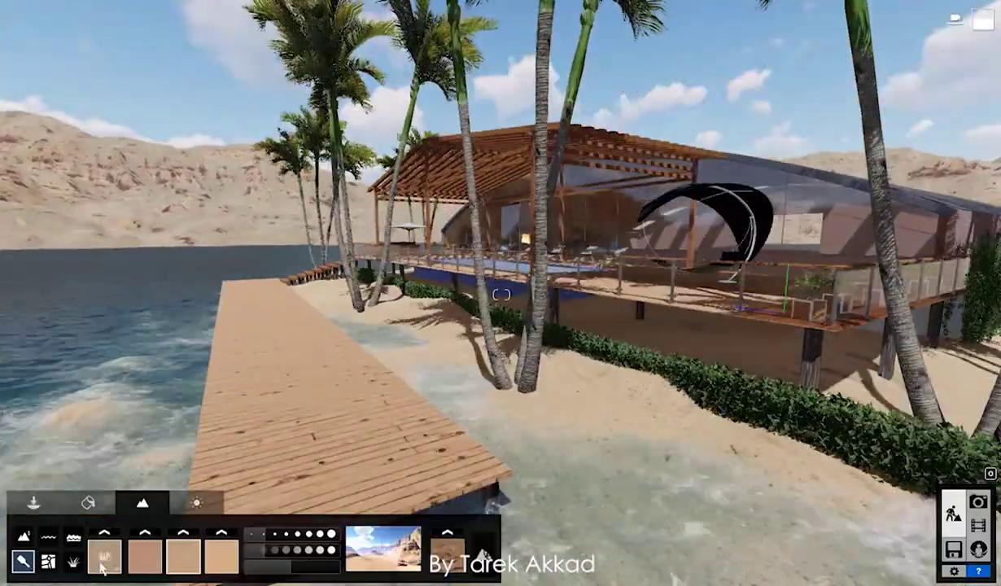
left_click(103, 568)
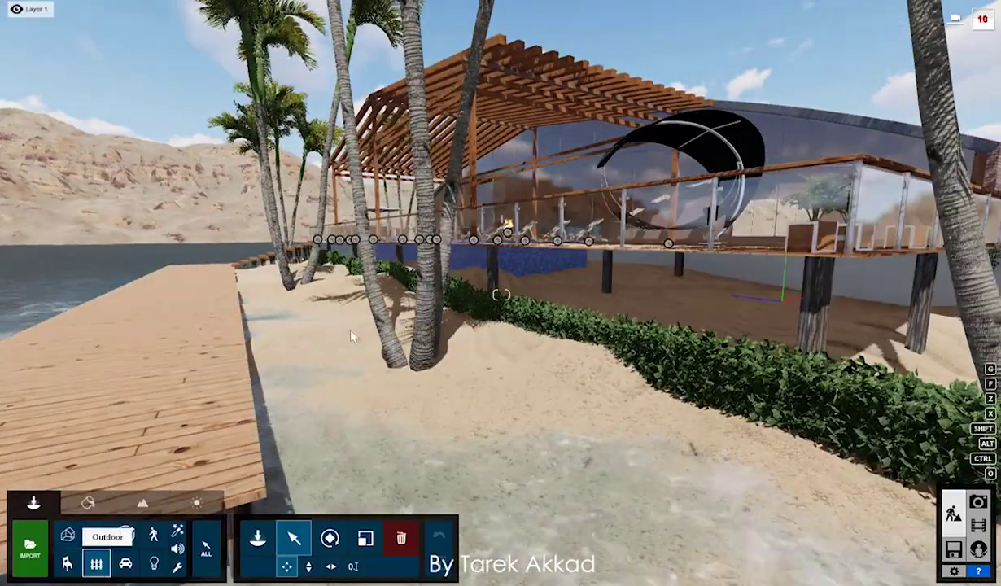
left_click(96, 535)
left_click(60, 149)
left_click(75, 149)
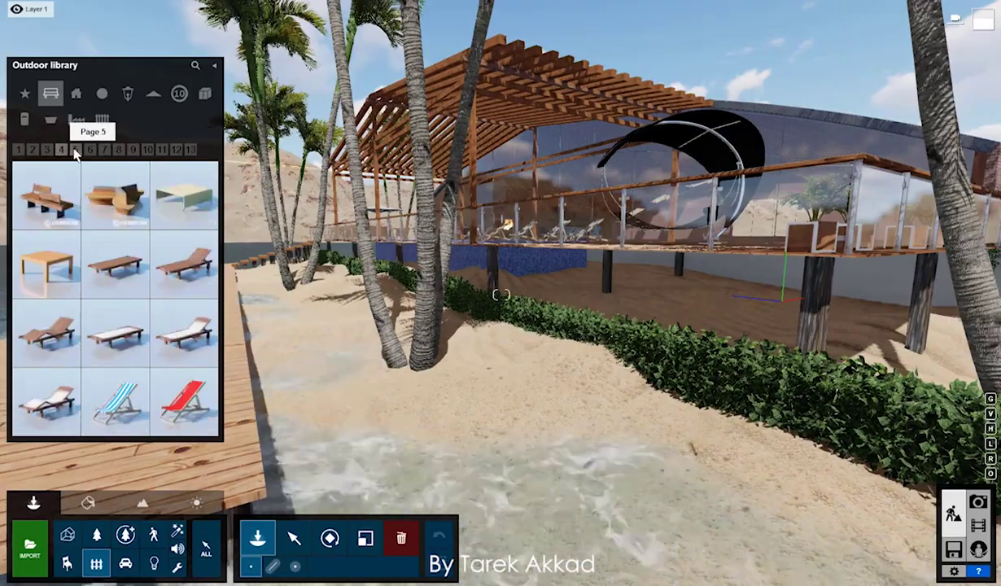
left_click(104, 149)
left_click(153, 93)
left_click(46, 263)
left_click(546, 377)
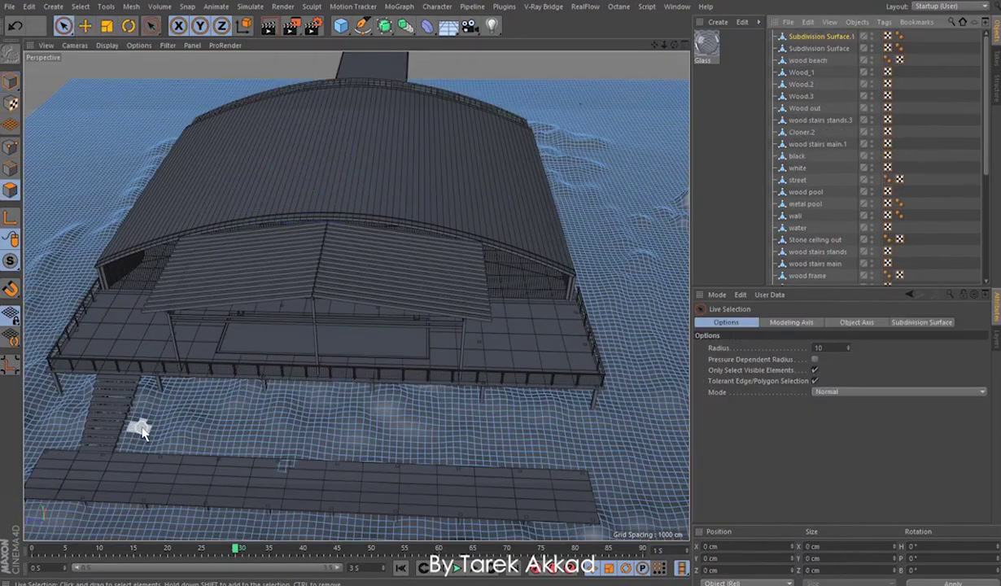
- In Top view, zoom and pan along the selected ground strip until the stairs appear
key("F2")
scroll(438, 299, "down", 3)
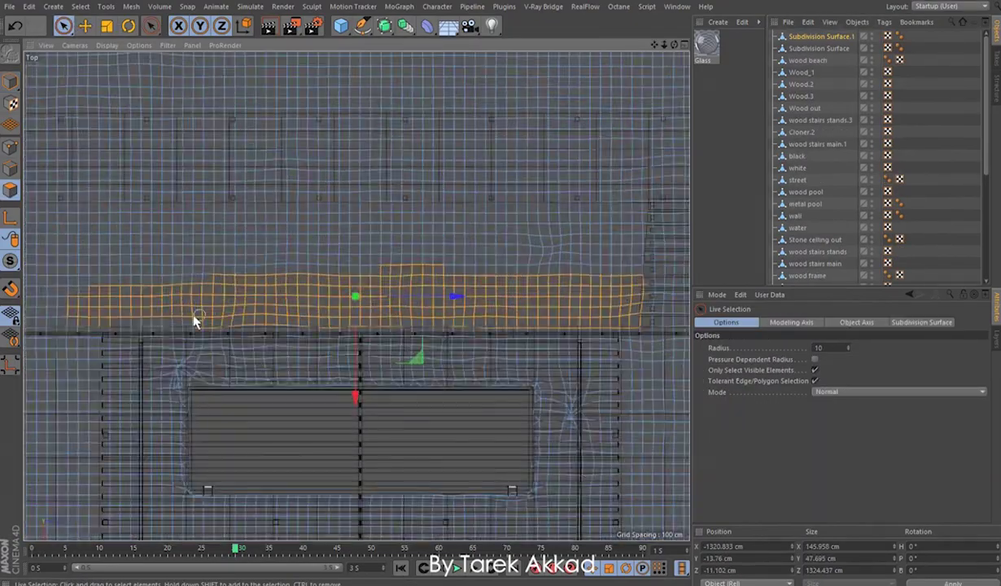
scroll(382, 319, "up", 3)
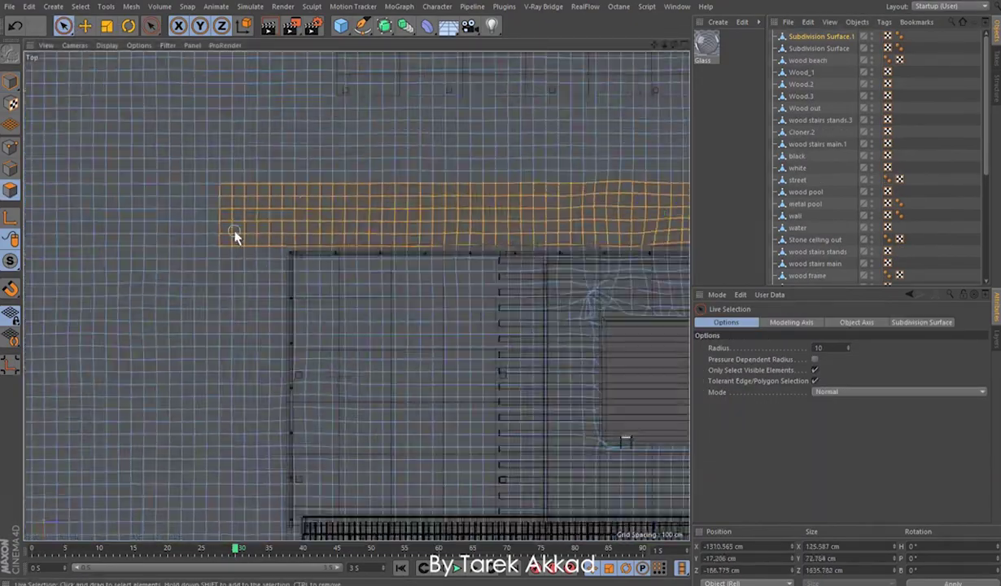
scroll(209, 466, "down", 2)
scroll(295, 280, "up", 1)
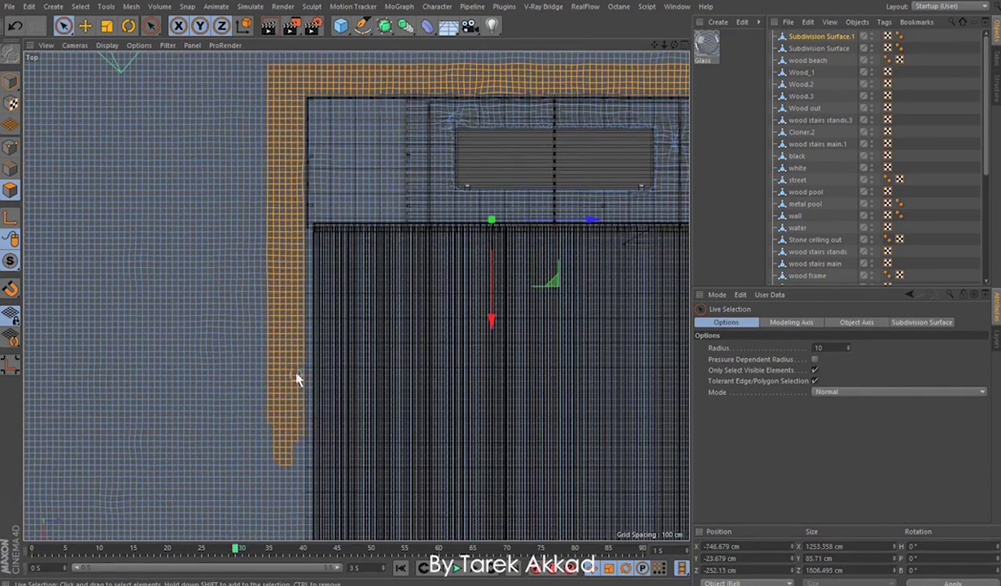
middle_click_drag(296, 379, 364, 265, "alt")
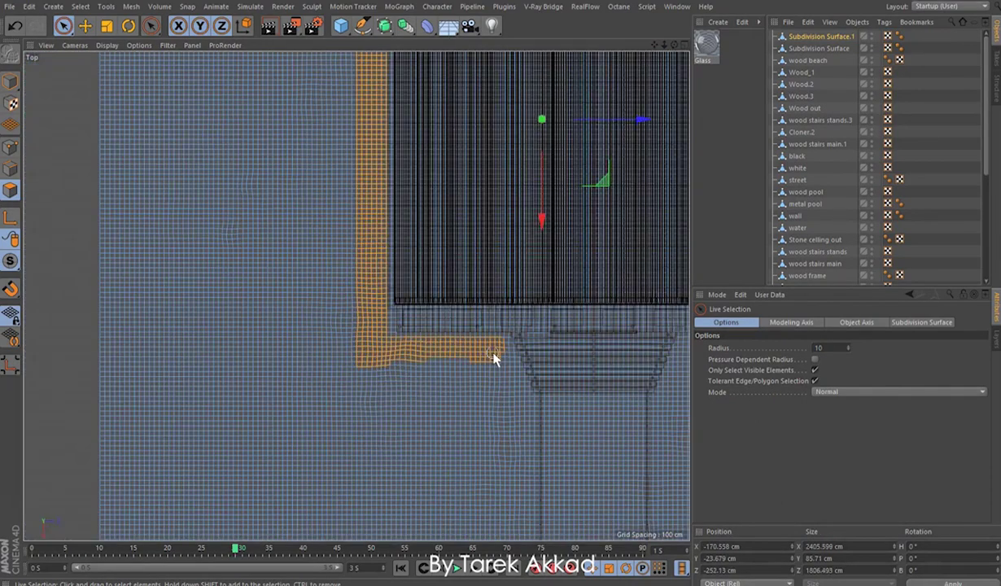
scroll(277, 358, "up", 2)
scroll(375, 385, "down", 2)
scroll(345, 131, "up", 4)
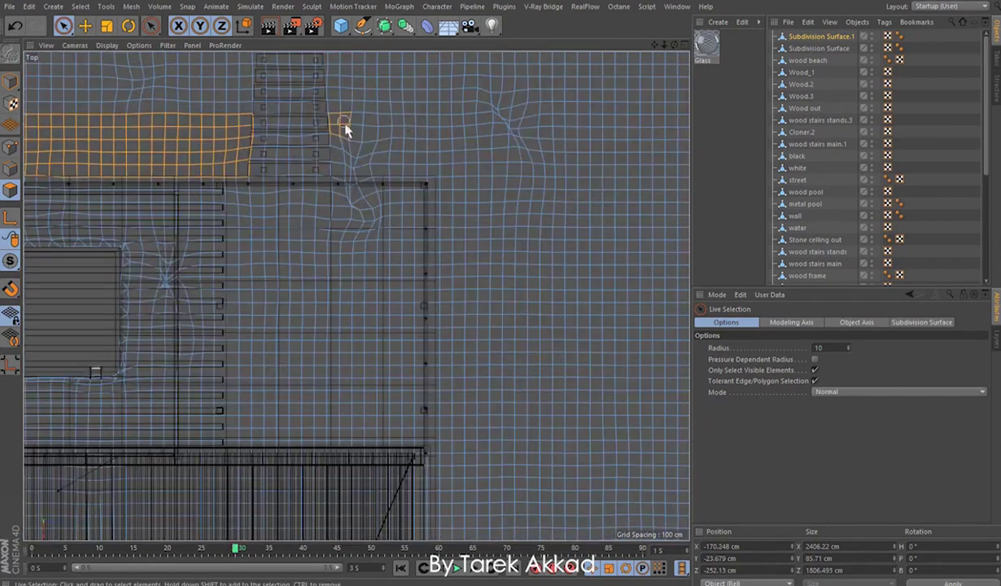
scroll(500, 224, "down", 2)
scroll(476, 245, "up", 1)
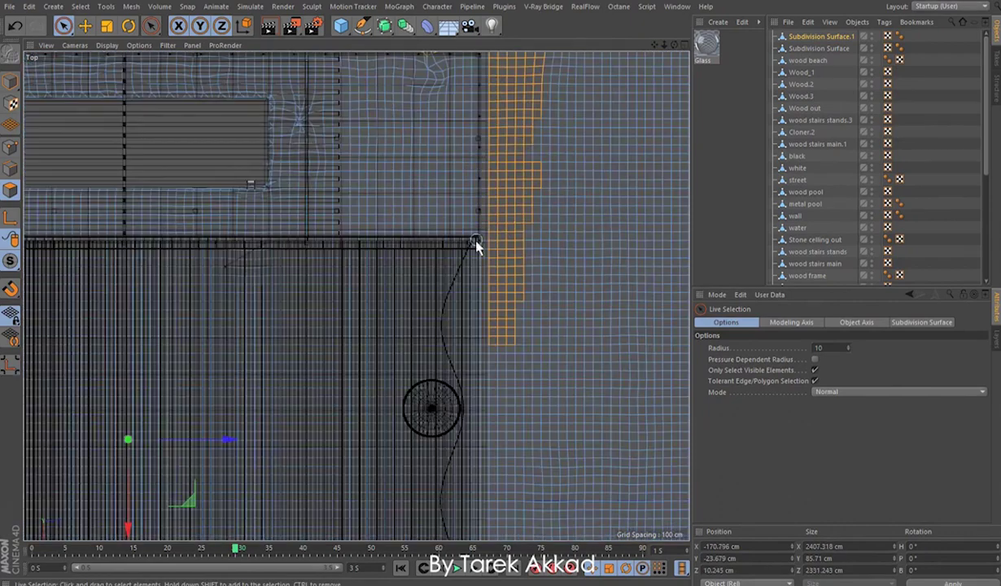
middle_click_drag(494, 523, 500, 229, "alt")
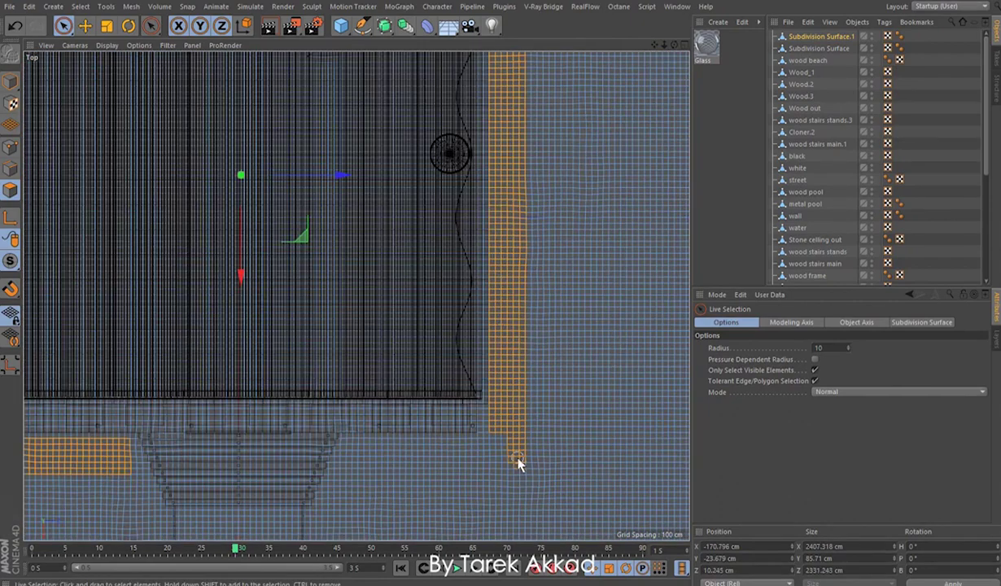
- Orbit a perspective view to check the structure, then return to Top view
key("F1")
mouse_move(320, 425)
left_mouse_down("alt")
mouse_move(320, 413)
mouse_move(208, 425)
left_mouse_up("alt")
key("F2")
scroll(387, 232, "up", 3)
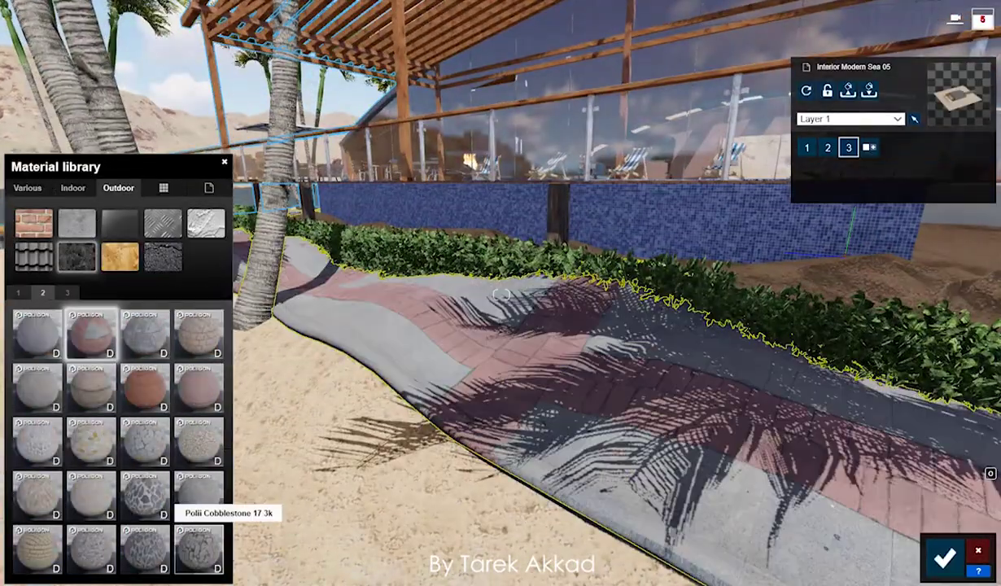
- Apply the first cobblestone material on page 3 of the Outdoor materials to the path
left_click(67, 292)
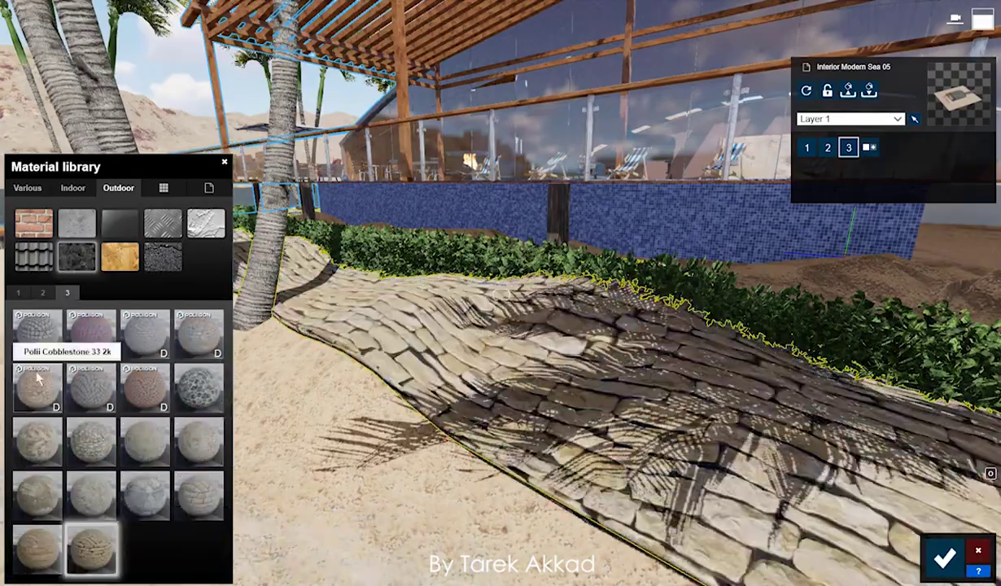
left_click(38, 330)
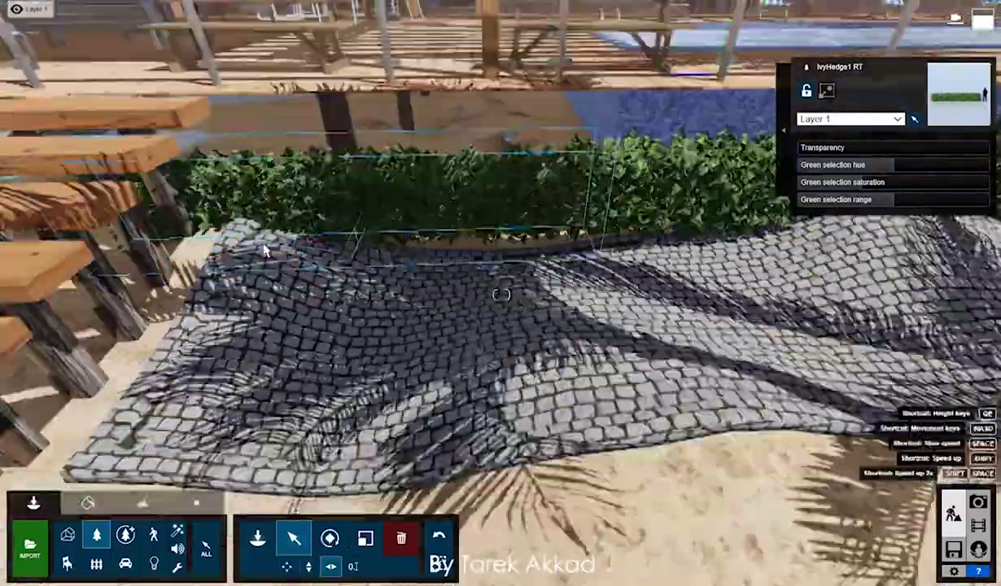
- Rotate and scale the selected hedge, browsing plant pages and previewing the shot in Photo mode
left_click(329, 538)
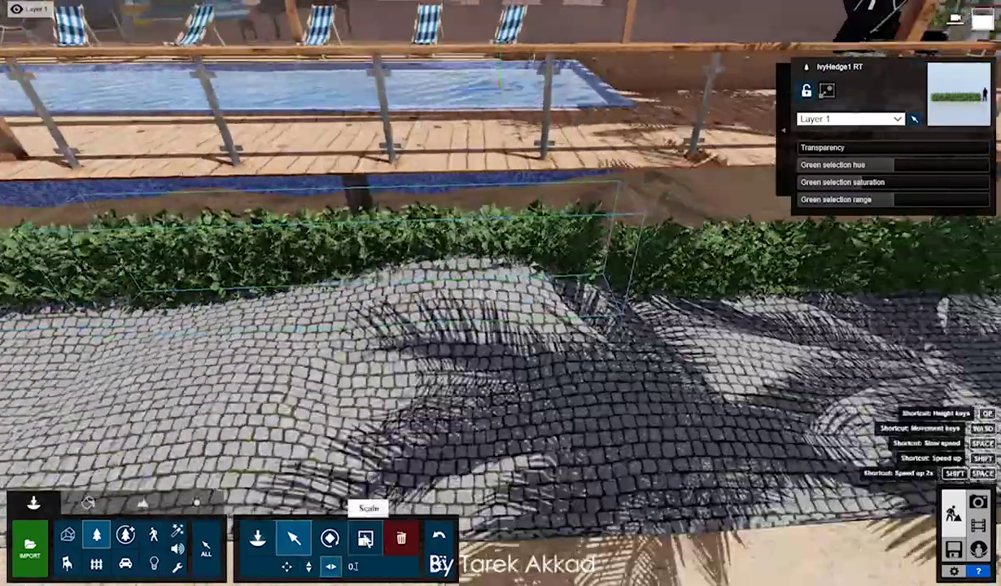
left_click(364, 538)
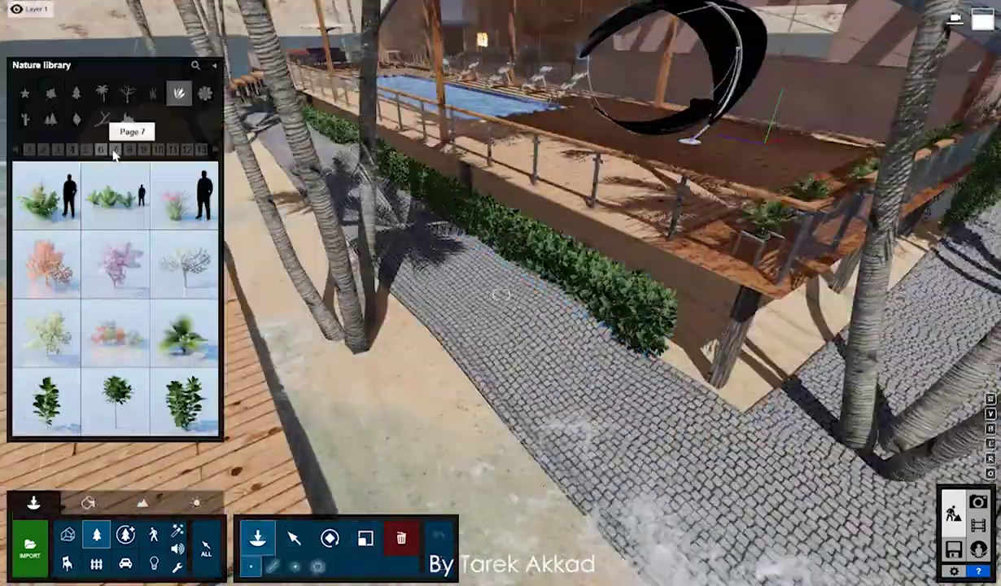
left_click(74, 151)
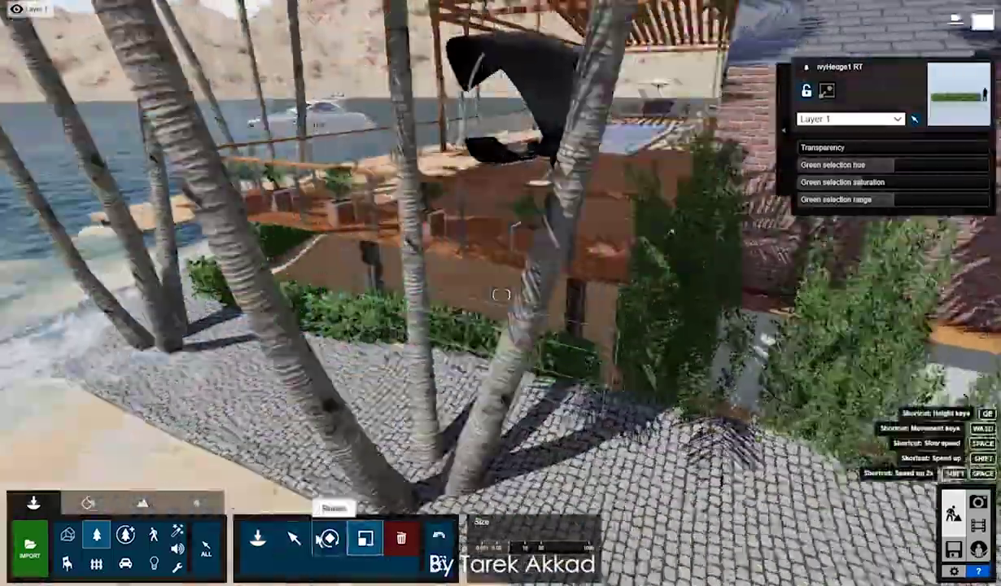
left_click(294, 538)
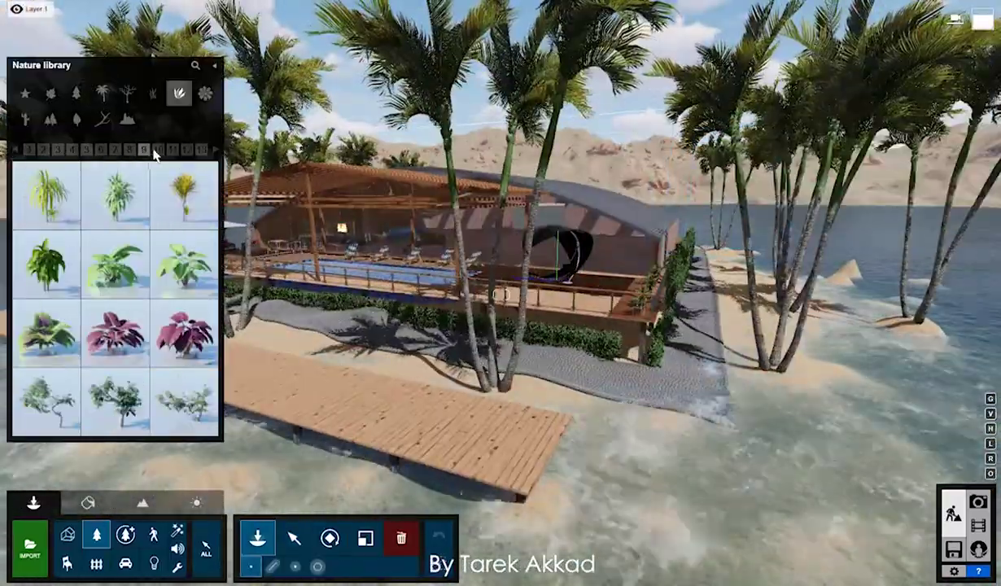
left_click(205, 150)
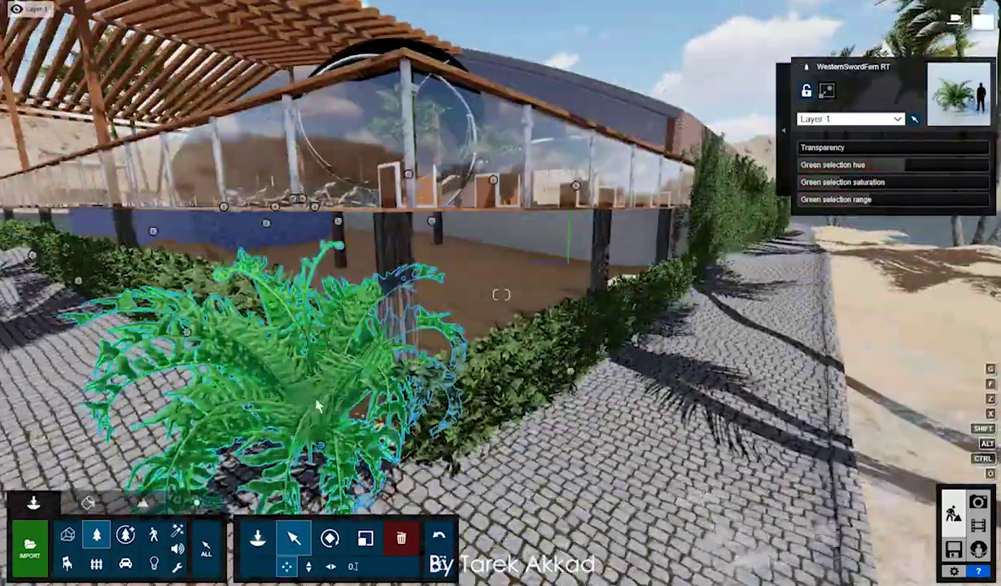
left_click(365, 538)
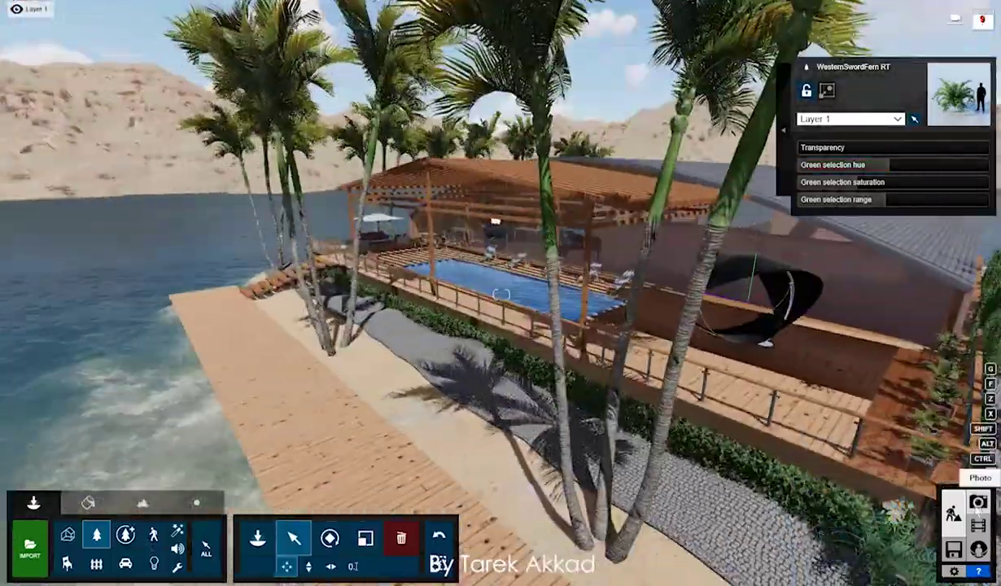
left_click(978, 502)
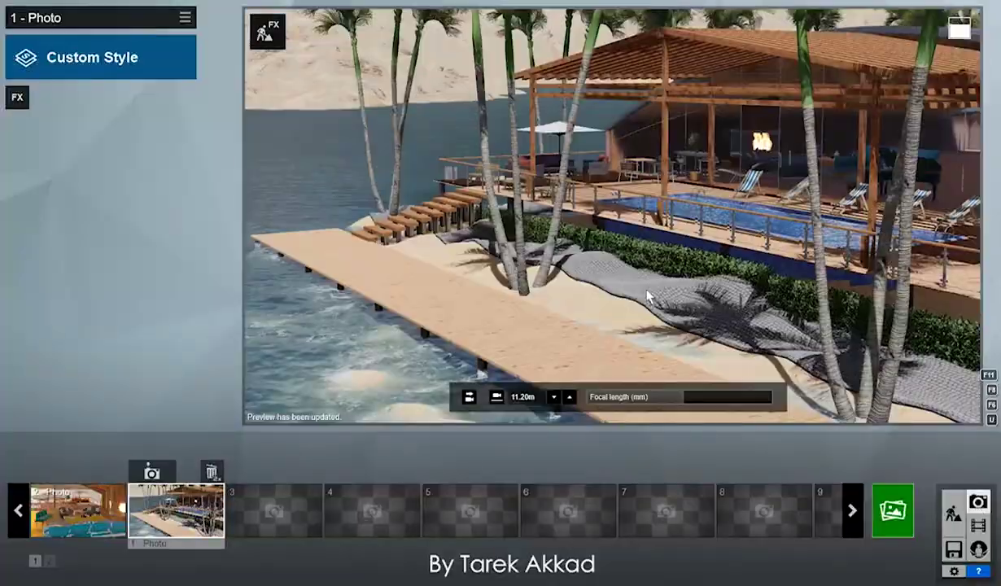
left_click(962, 512)
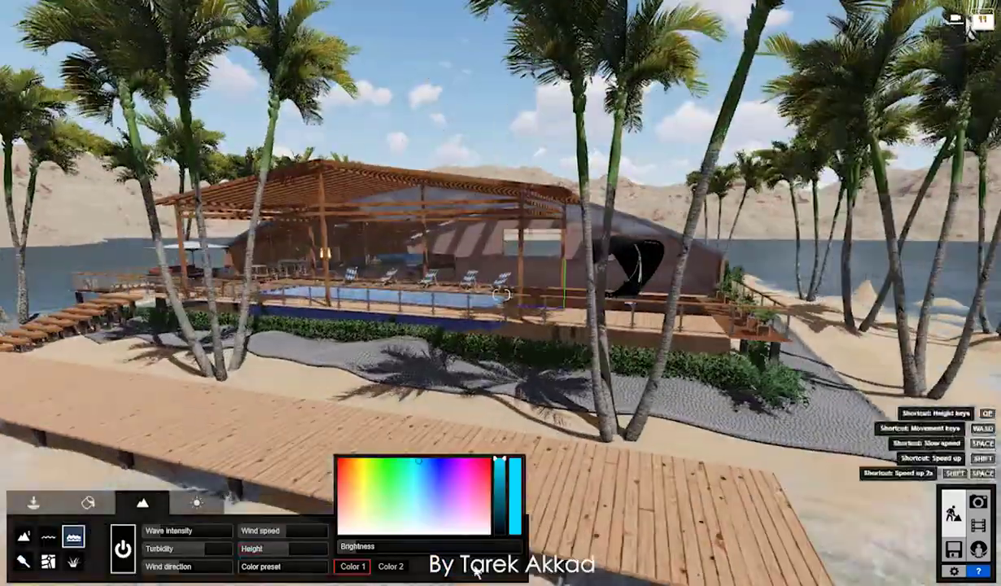
- Reposition the short IvyHedge1 RT section along the sandy border of the cobbled path
left_click(33, 502)
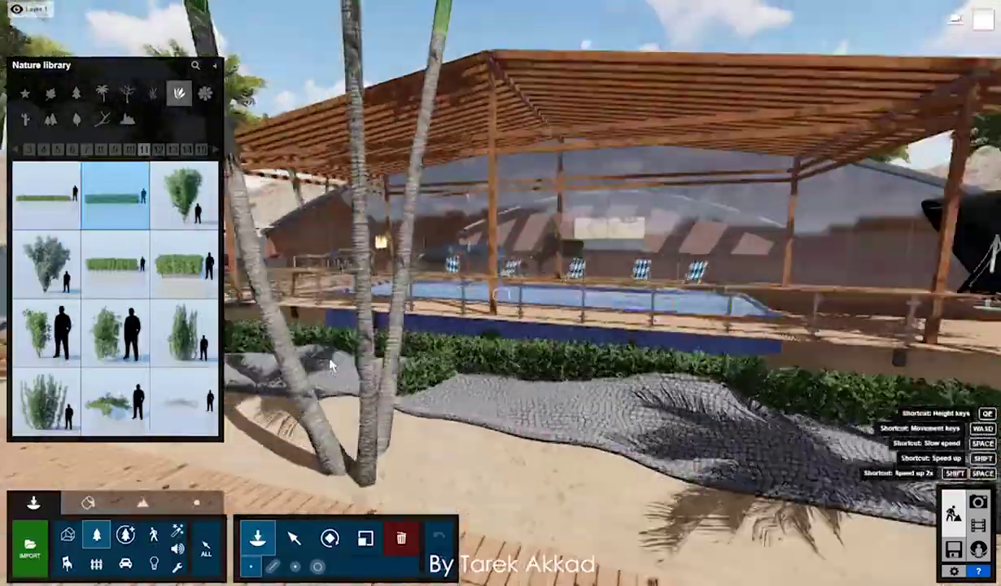
left_click(272, 566)
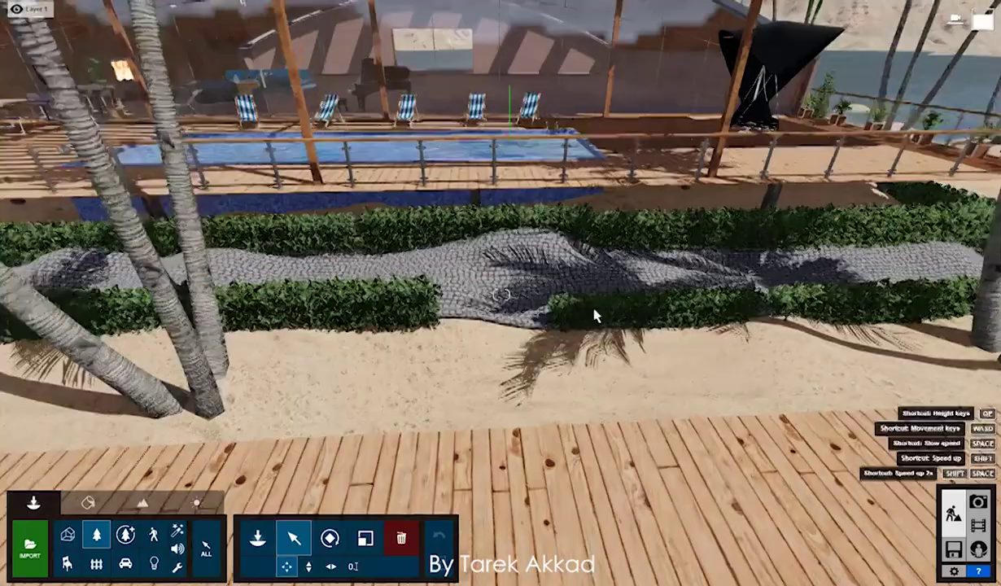
left_click(595, 316)
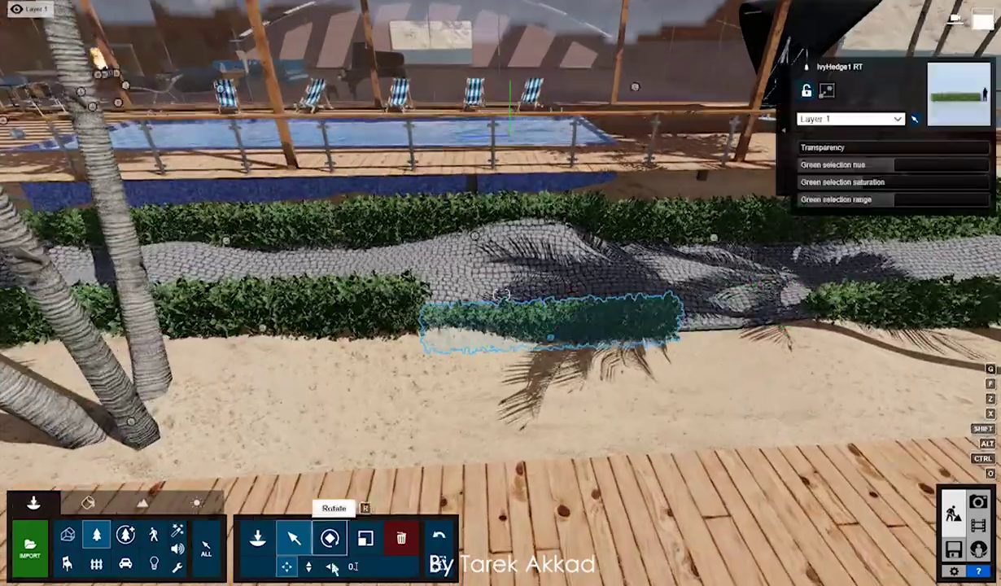
mouse_move(572, 333)
right_mouse_down()
mouse_move(746, 283)
mouse_move(600, 481)
right_mouse_up()
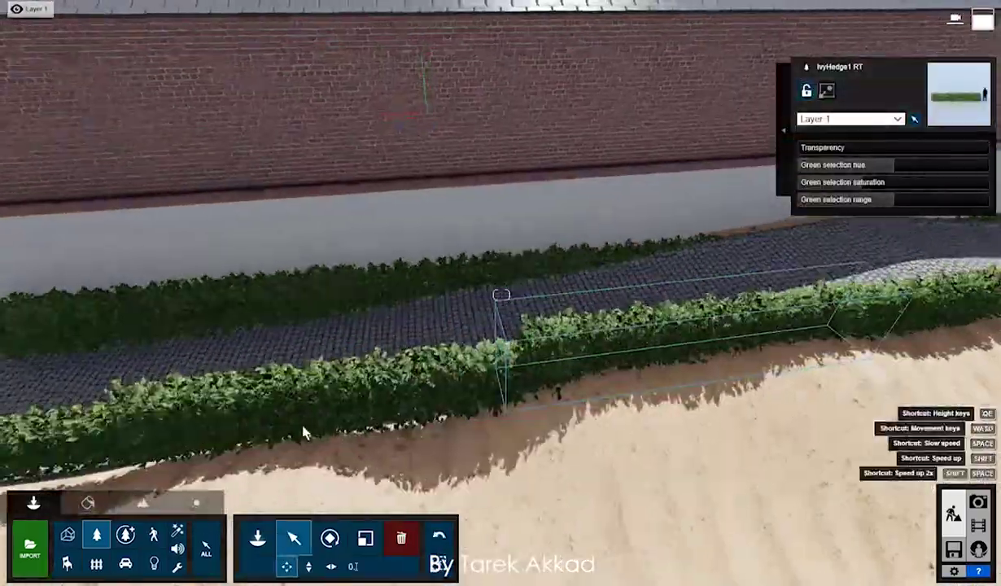
left_click_drag(303, 432, 197, 463)
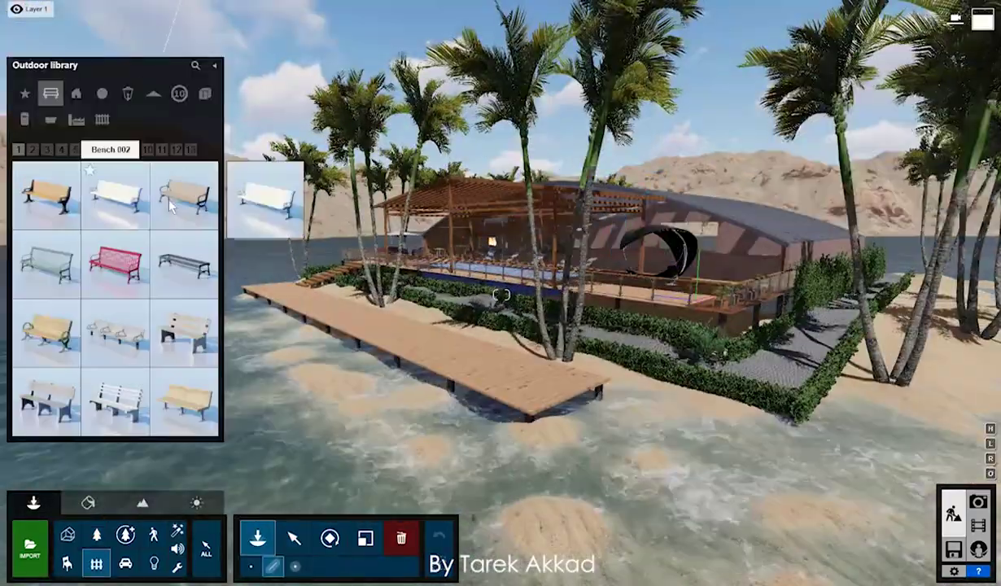
- Place the striped Parasol 011 from the Outdoor tables and loungers page over the table
left_click(162, 191)
left_click(488, 358)
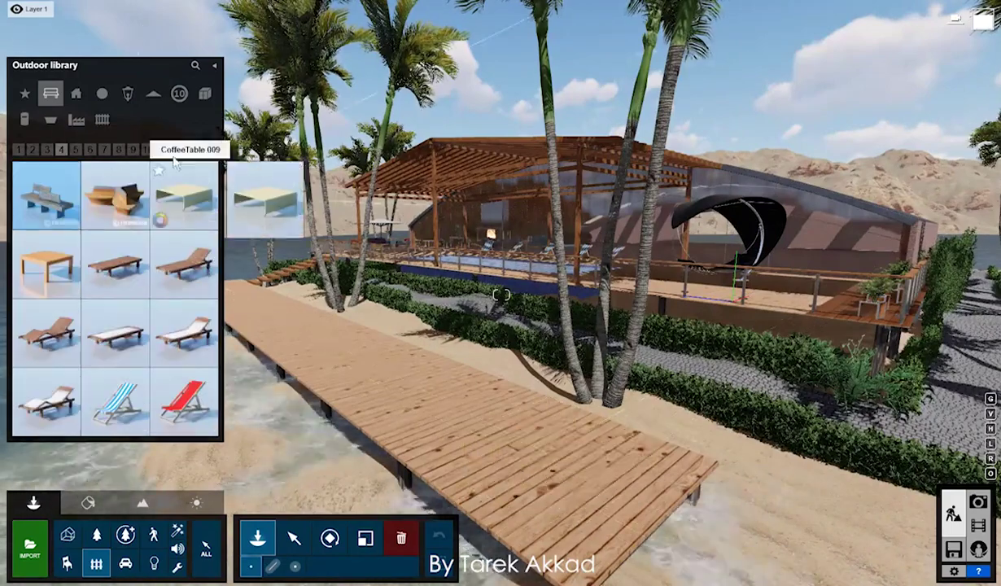
left_click(118, 152)
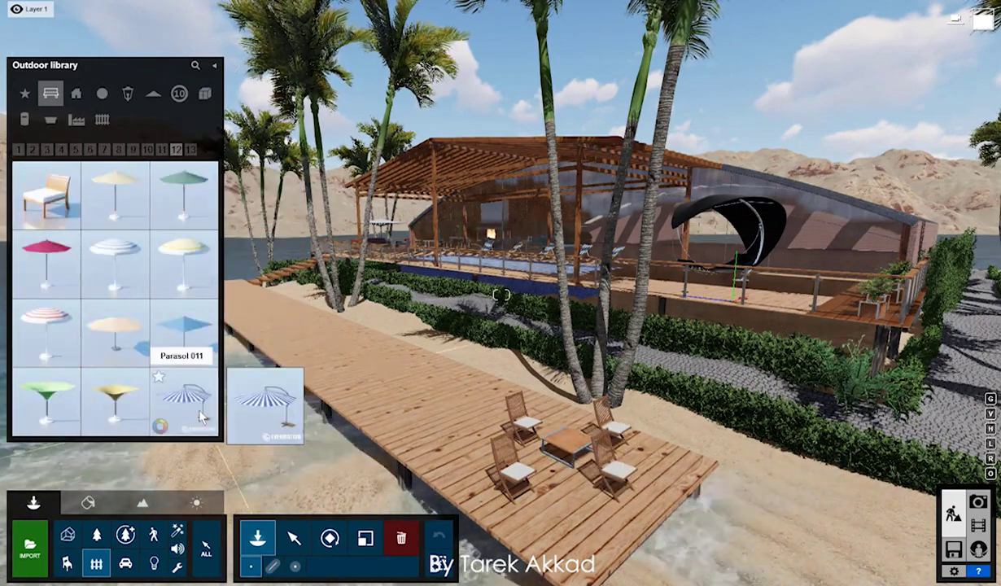
left_click(513, 468)
scroll(329, 230, "up", 5)
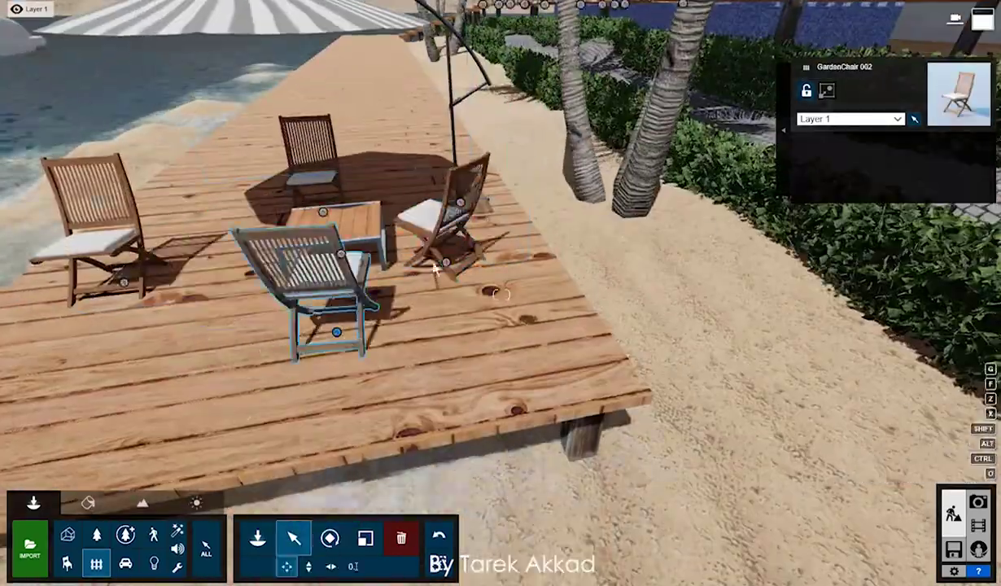
scroll(435, 270, "down", 5)
- Select the parasol, table and chairs together and move and scale them on the pier
left_click(683, 291)
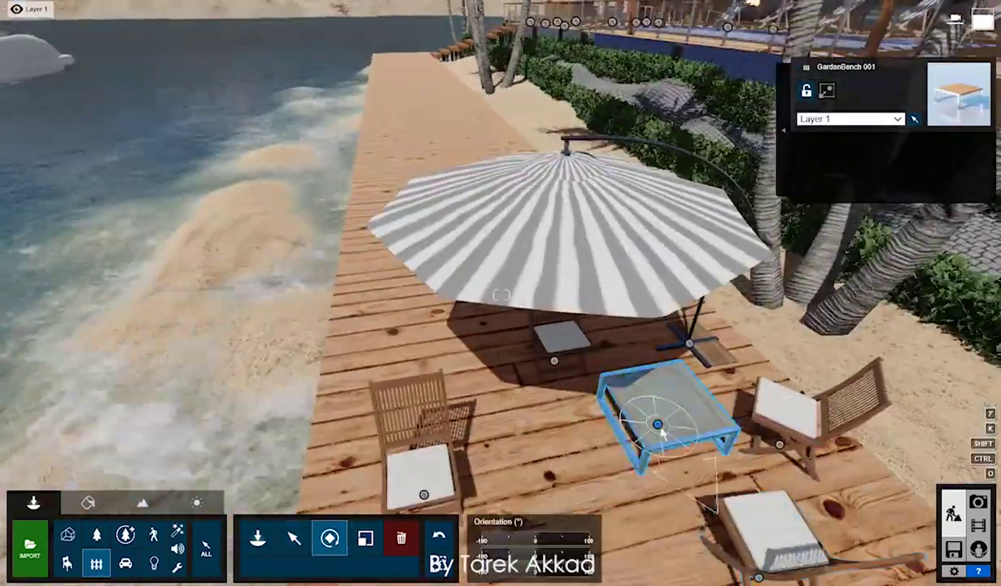
scroll(488, 326, "down", 5)
scroll(286, 411, "down", 5)
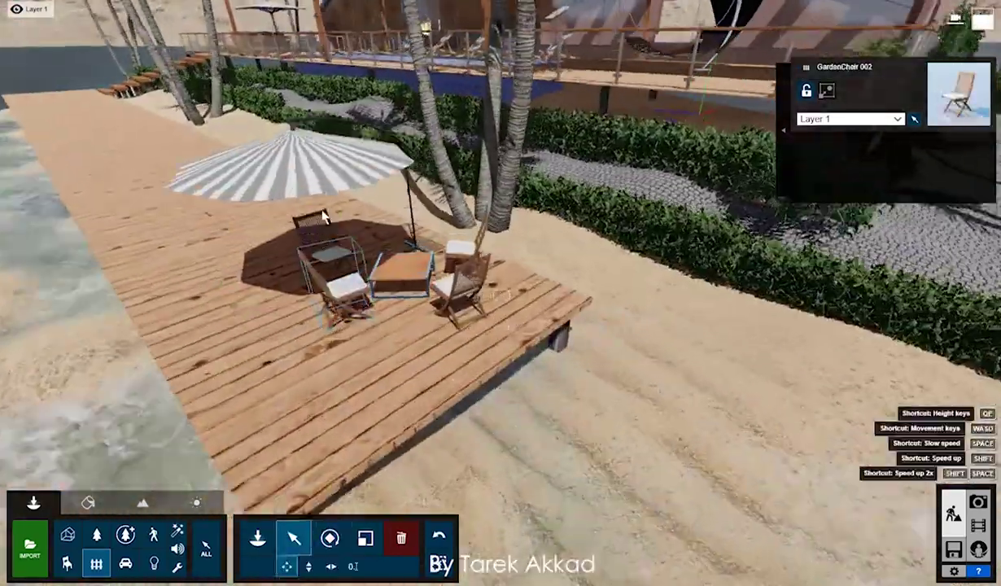
scroll(325, 366, "up", 3)
left_click_drag(203, 187, 378, 382, "ctrl")
key("l")
scroll(379, 382, "down", 5)
key("m")
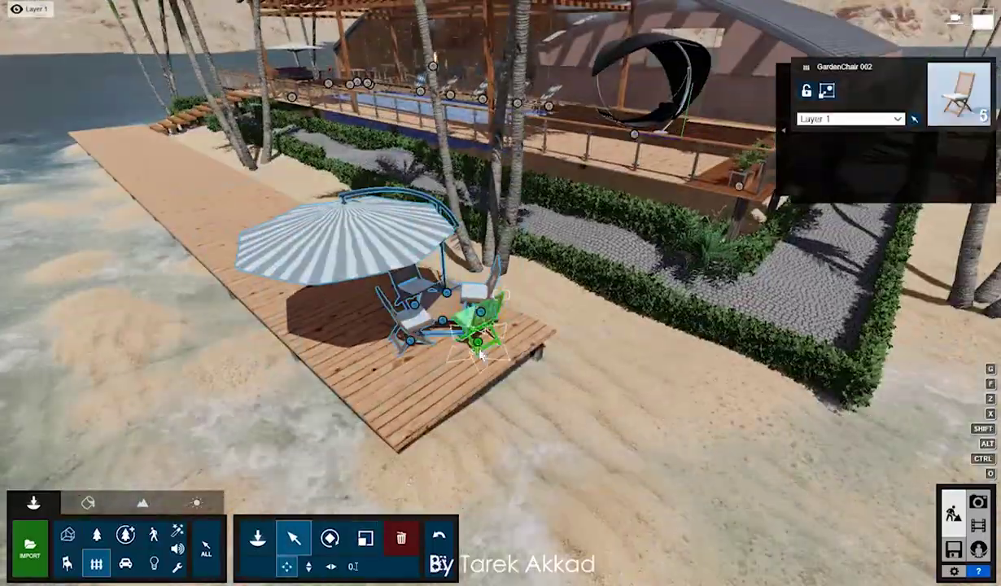
right_click_drag(469, 325, 592, 239)
scroll(592, 238, "up", 5)
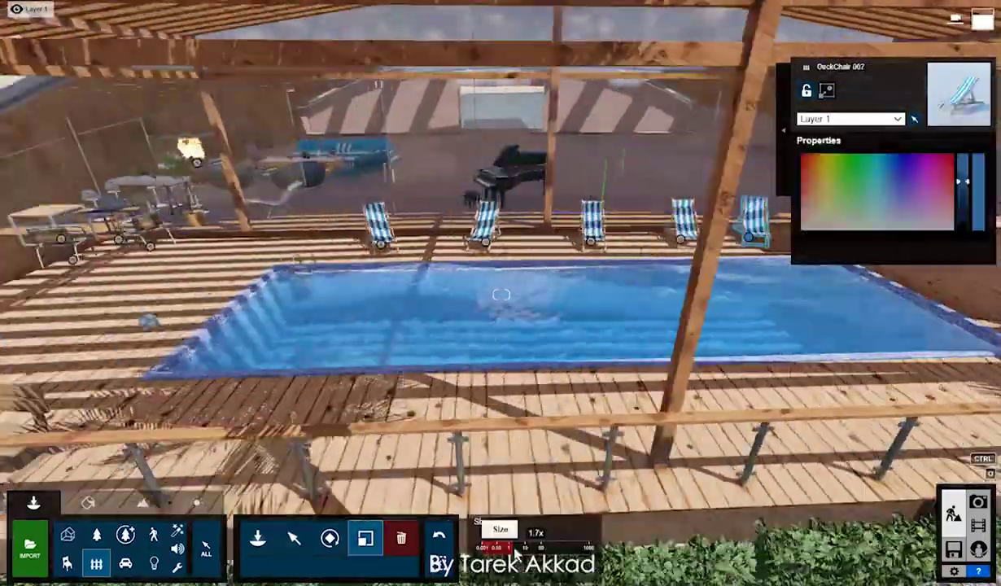
left_click(366, 538)
scroll(401, 254, "down", 5)
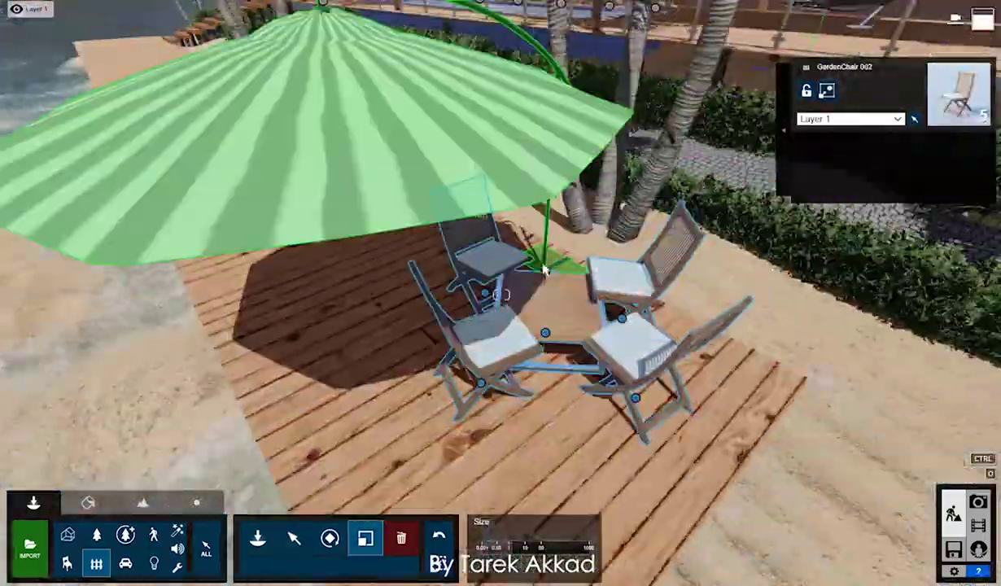
key("m")
- Select the front-right garden chair and inspect the furniture set from both sides of the deck
left_click(539, 419)
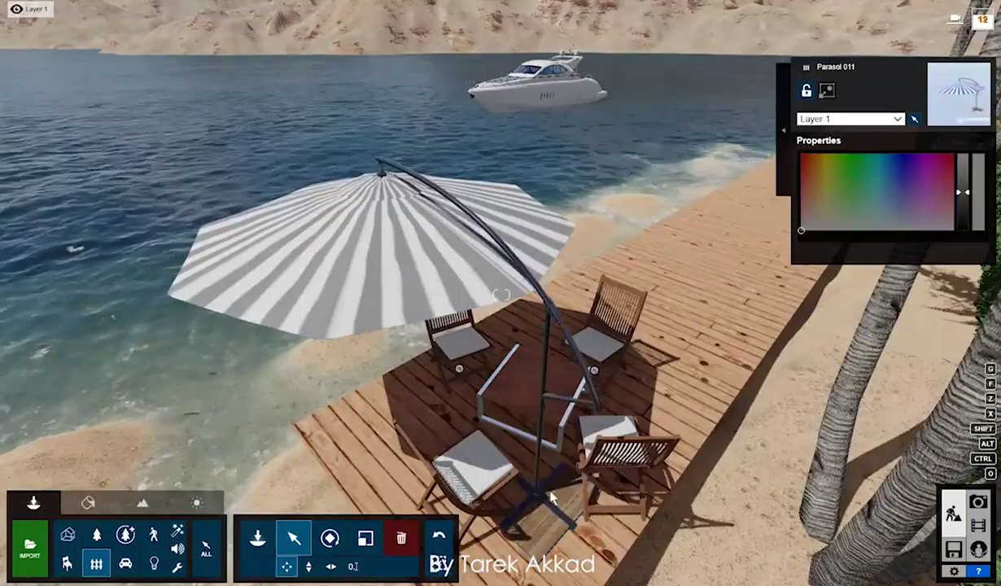
right_click_drag(552, 498, 409, 554)
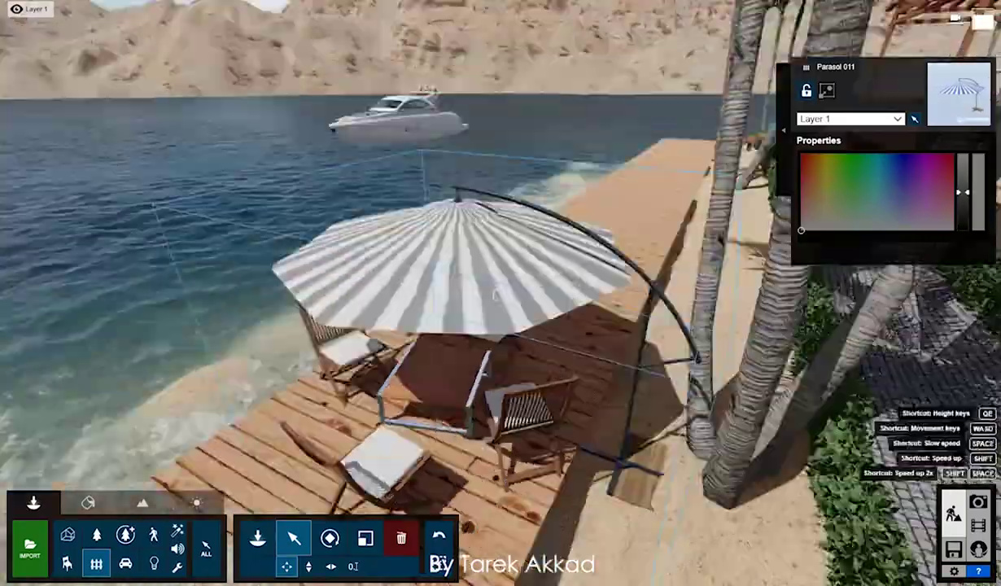
key("w")
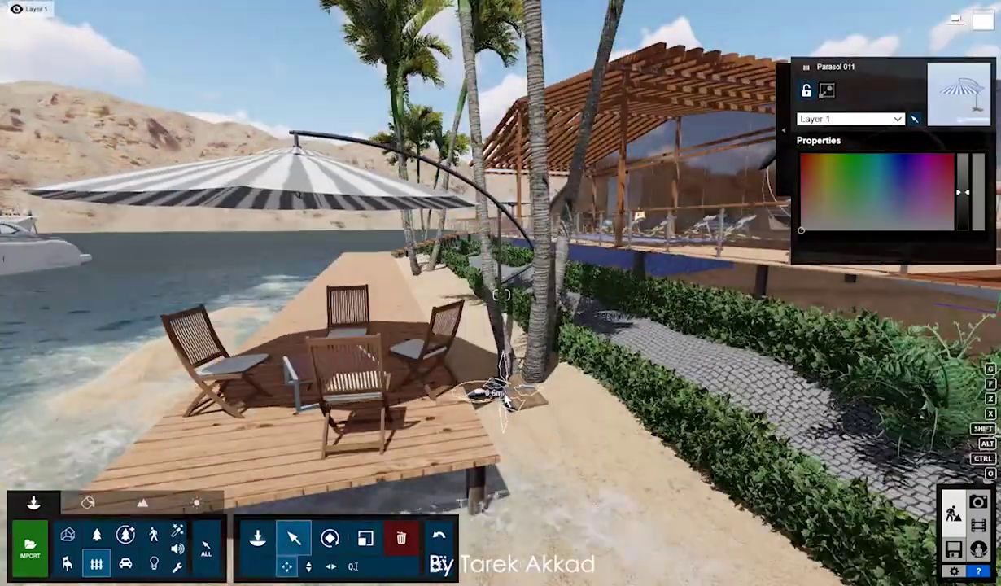
right_click_drag(552, 419, 553, 442)
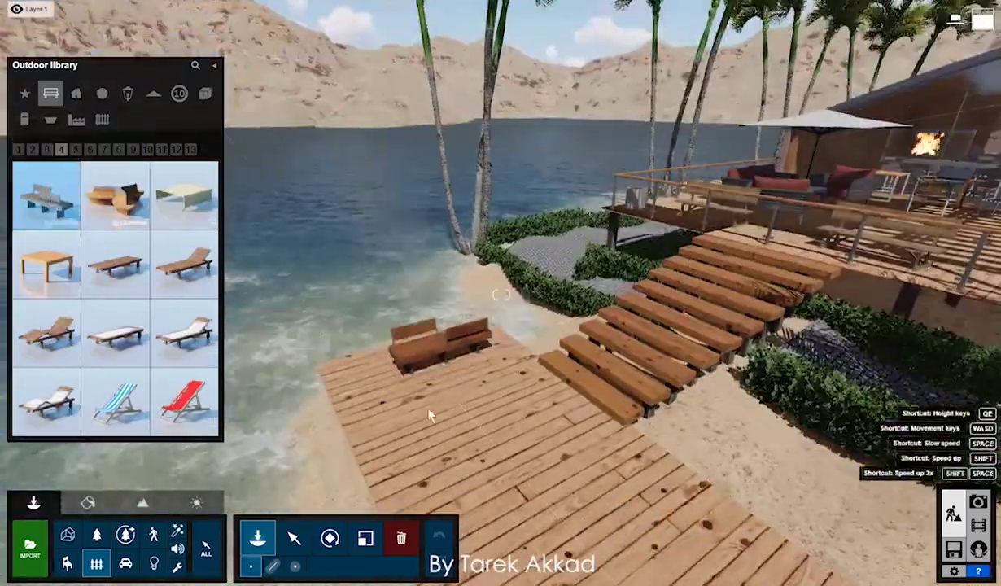
- Place Bench 037 on the dock and gardenlamp 001 spotlights on the sand, sliding one into position
left_click(433, 340)
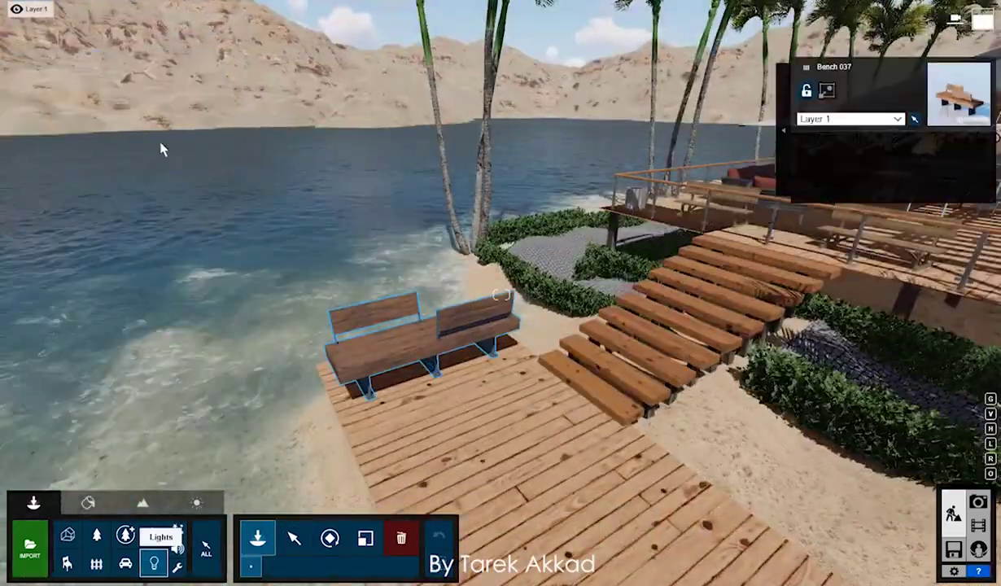
left_click(160, 149)
left_click(127, 94)
left_click(47, 150)
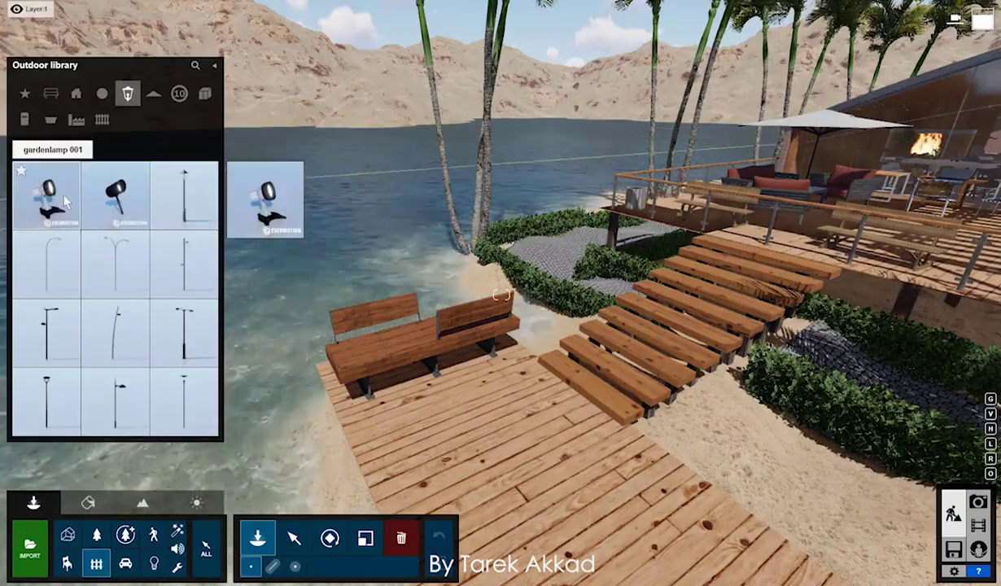
left_click(65, 201)
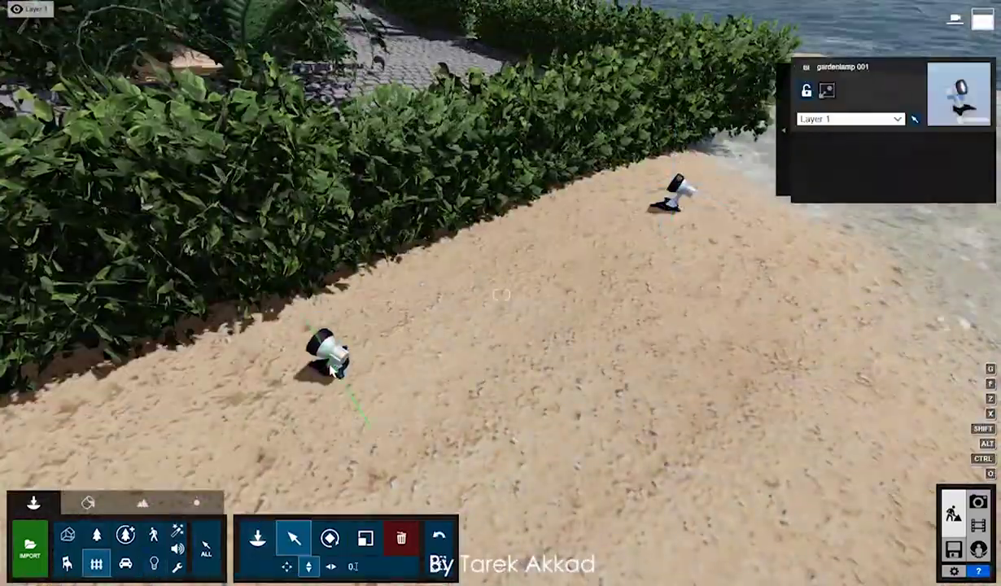
left_click(332, 370)
middle_click_drag(332, 371, 521, 370)
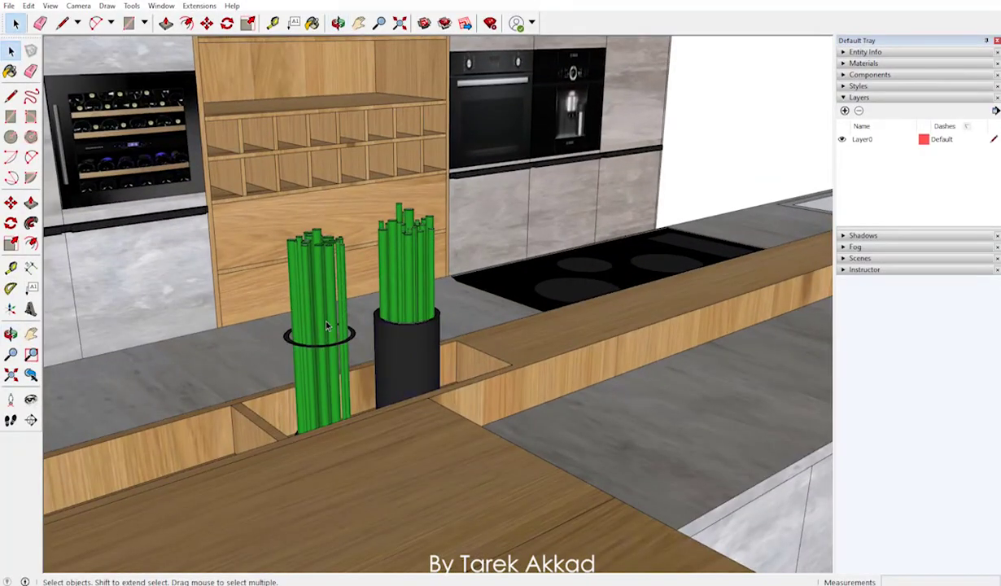
- Orbit the SketchUp kitchen island, then place the imported kitchen model in the Lumion pavilion
scroll(342, 299, "down", 5)
middle_click_drag(343, 298, 560, 423)
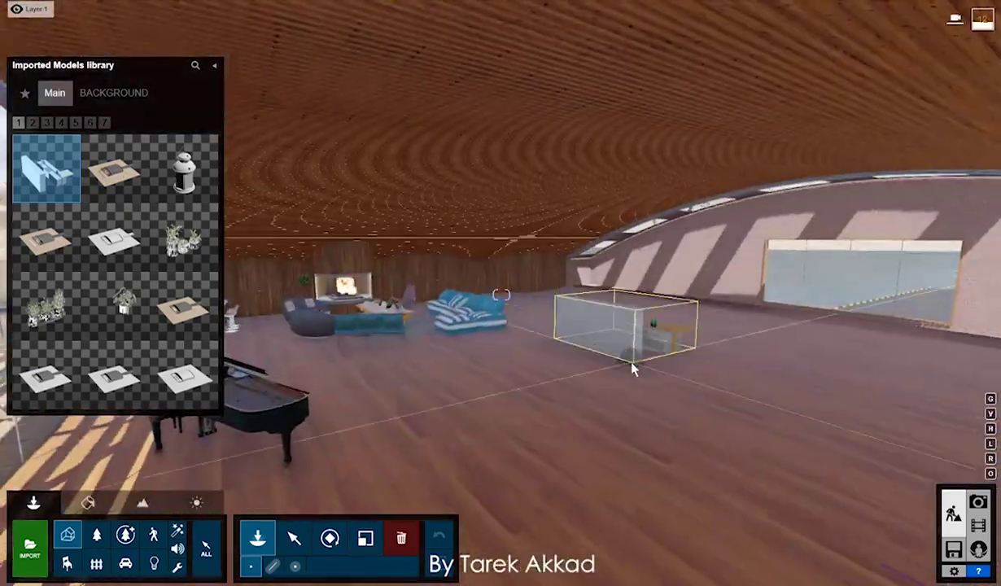
left_click(634, 369)
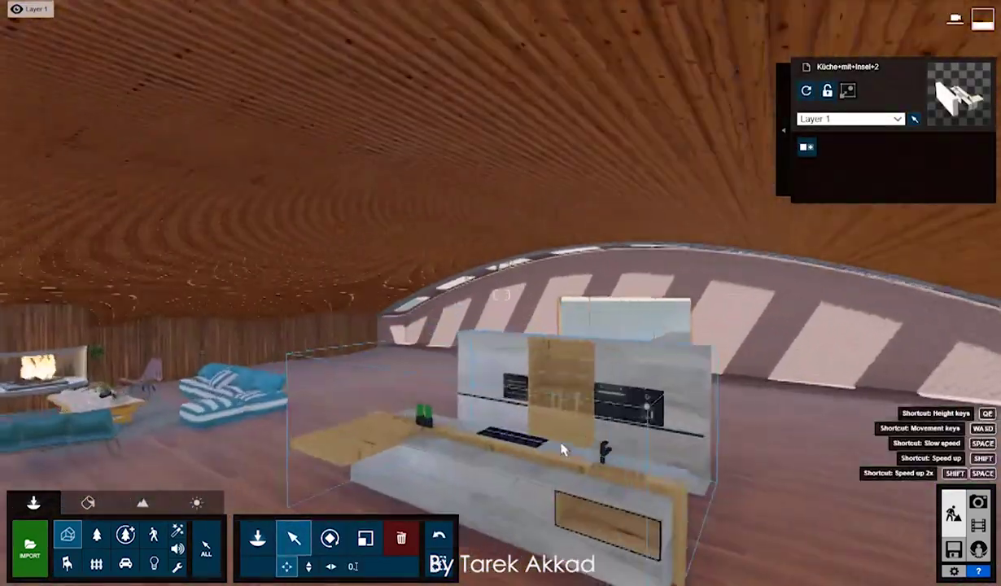
- Add Refrigerator 003 from the Indoor library beside the kitchen
left_click(68, 563)
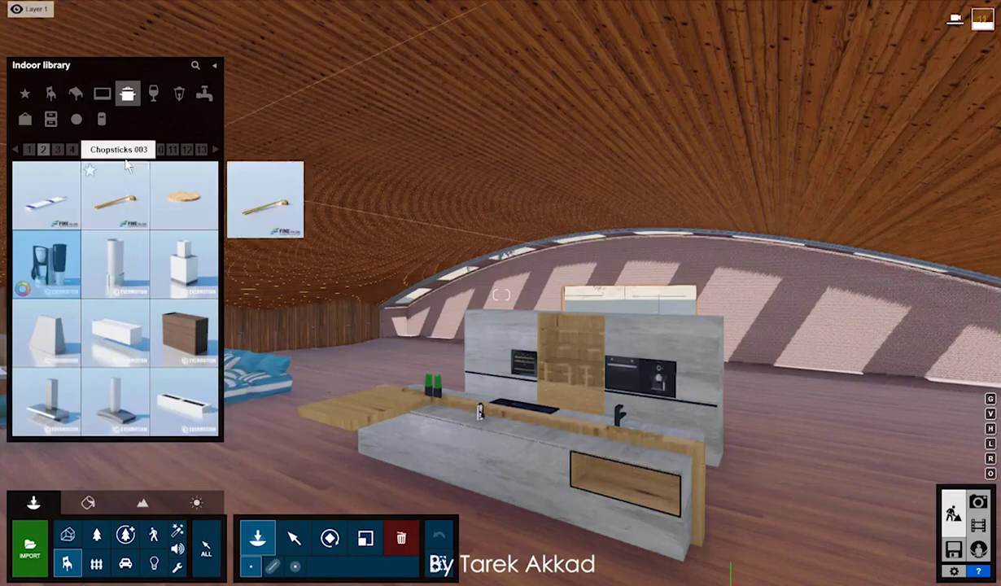
left_click(216, 154)
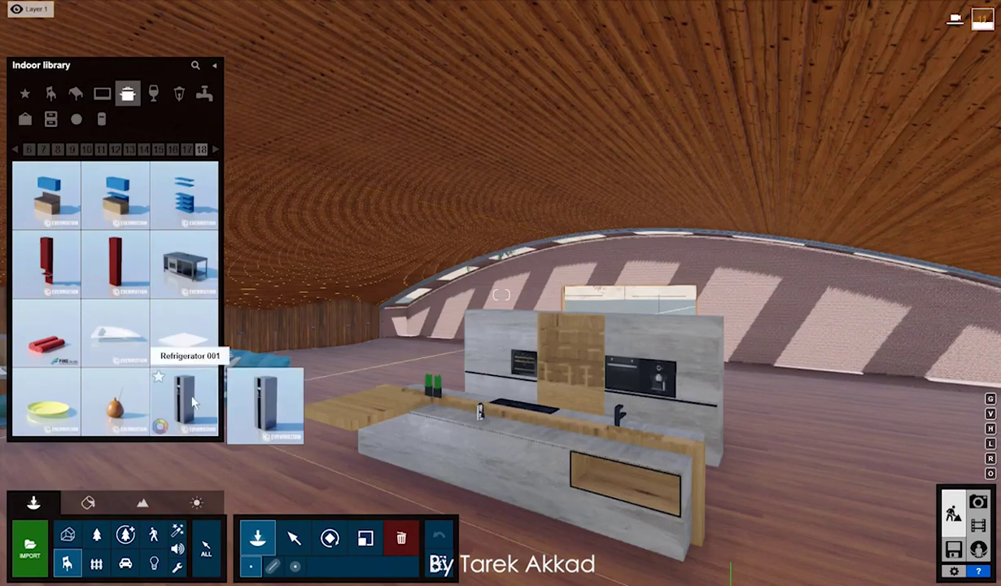
left_click(184, 399)
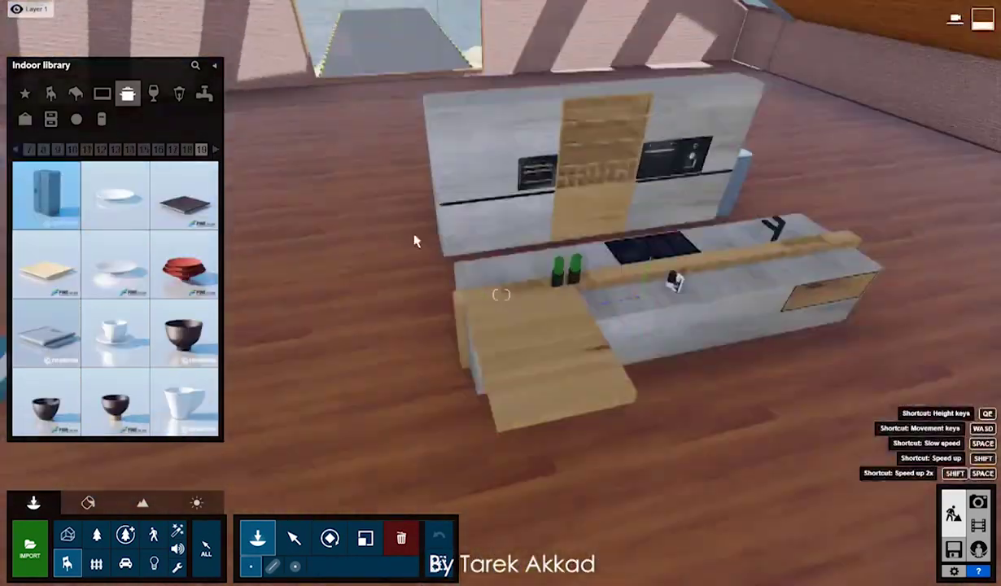
left_click(424, 277)
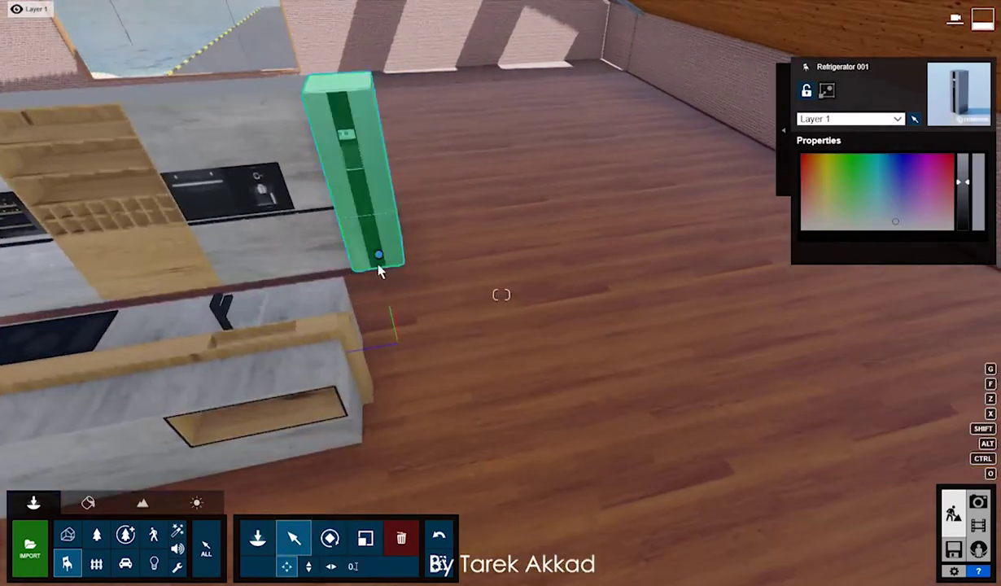
- Apply a white marble material to the kitchen surfaces and save the changes
left_click(87, 502)
left_click(281, 387)
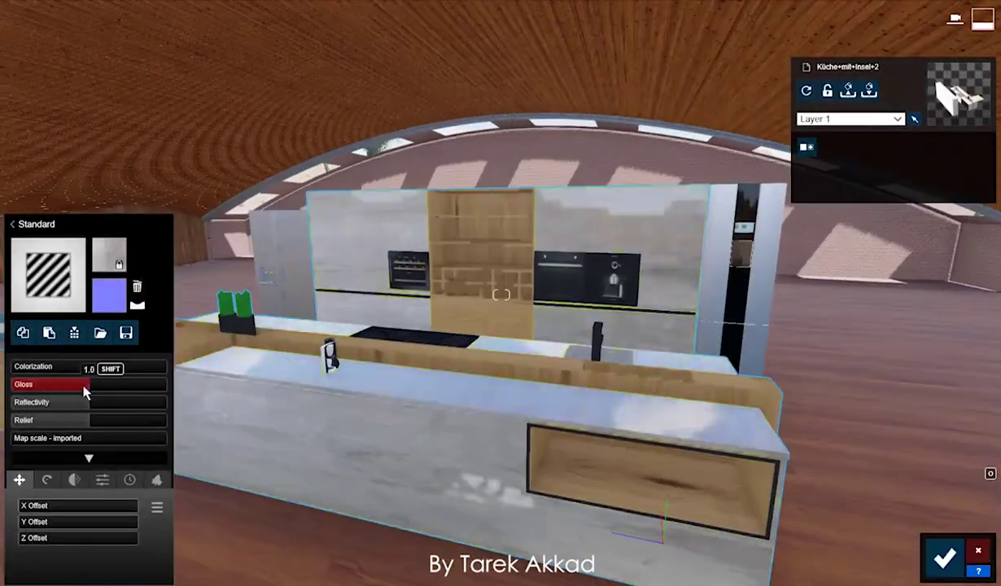
left_click(73, 277)
left_click(77, 257)
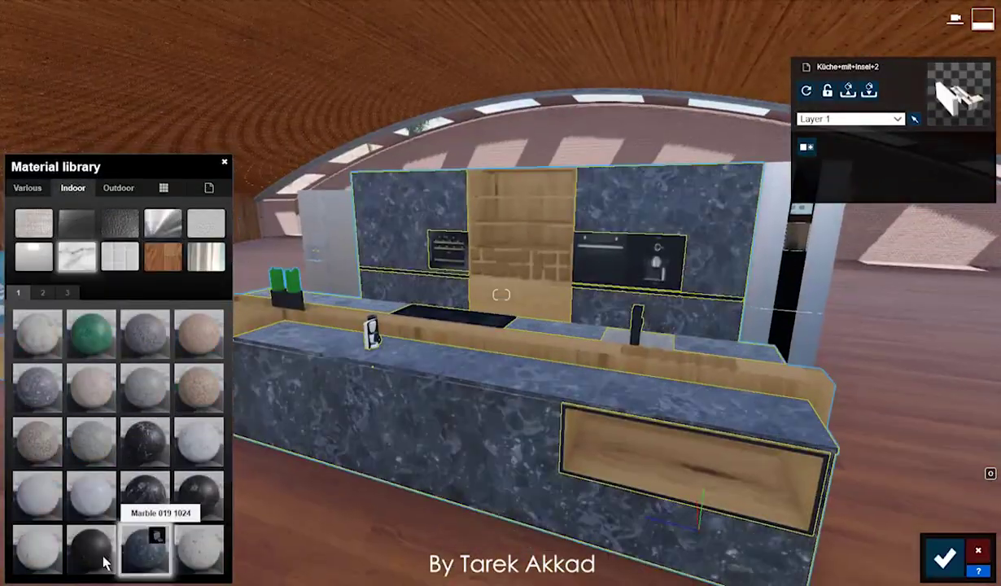
left_click(198, 439)
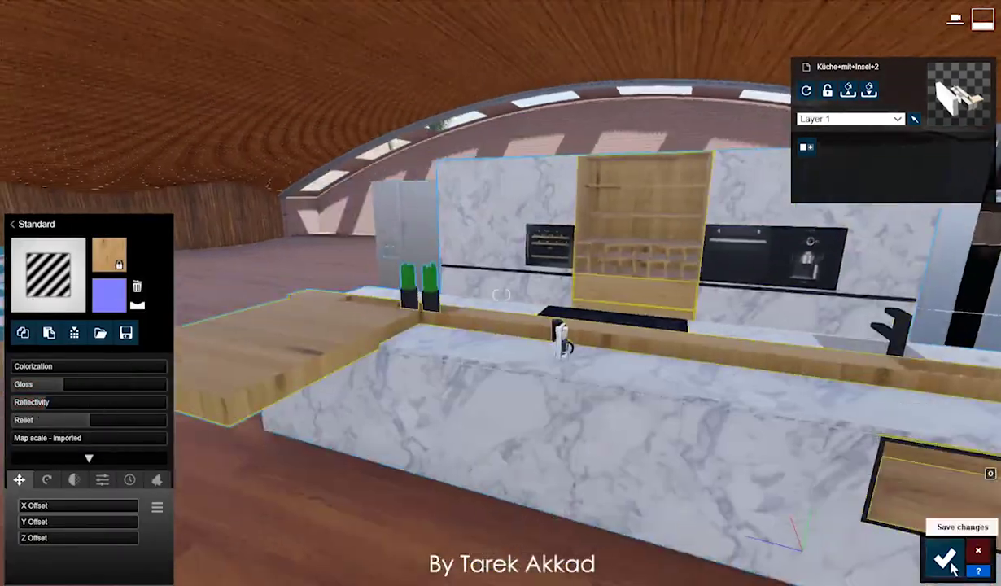
left_click(944, 558)
left_click(68, 561)
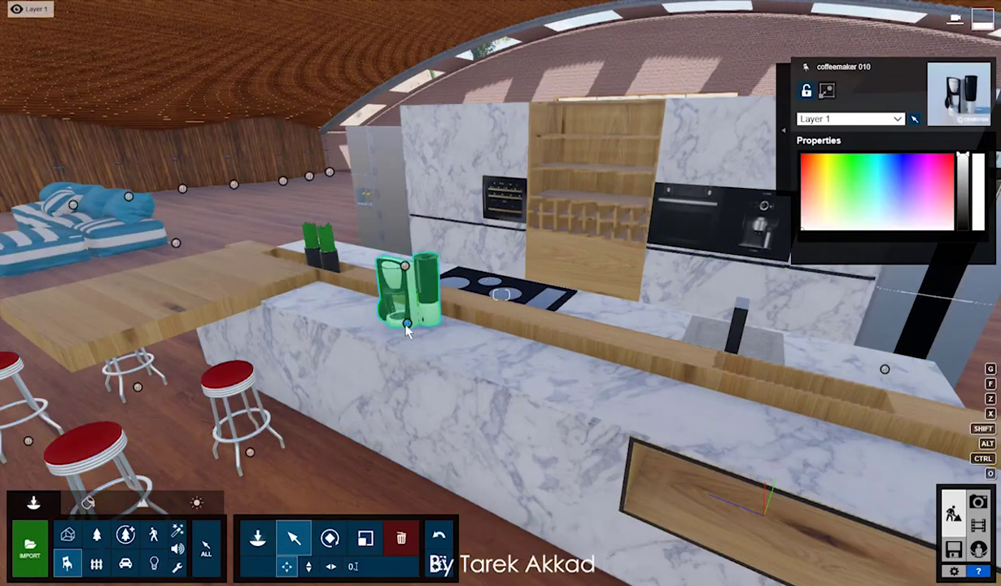
- Place a gas cooktop on the island and line a row of glasses along the shelf
left_click(128, 93)
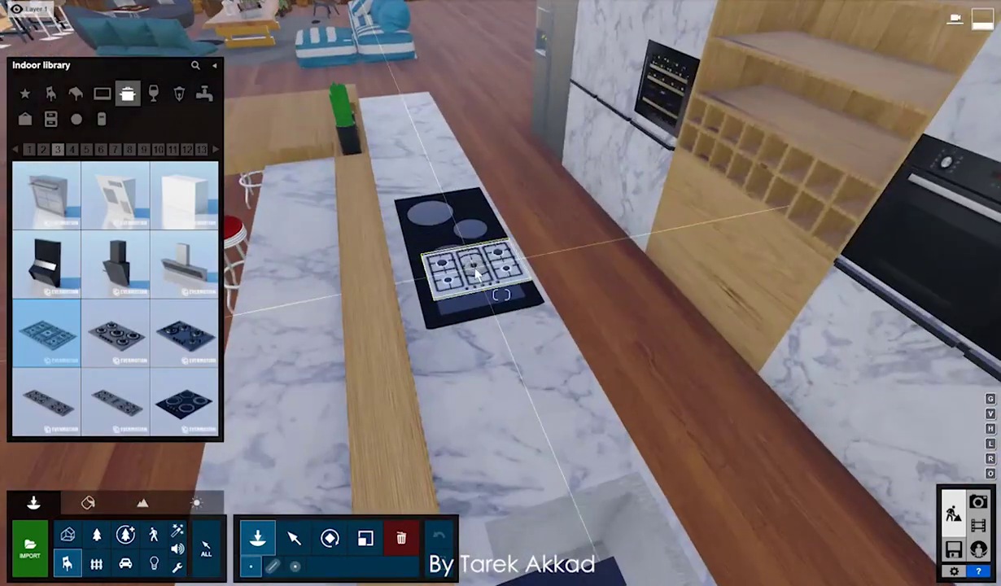
left_click(457, 243)
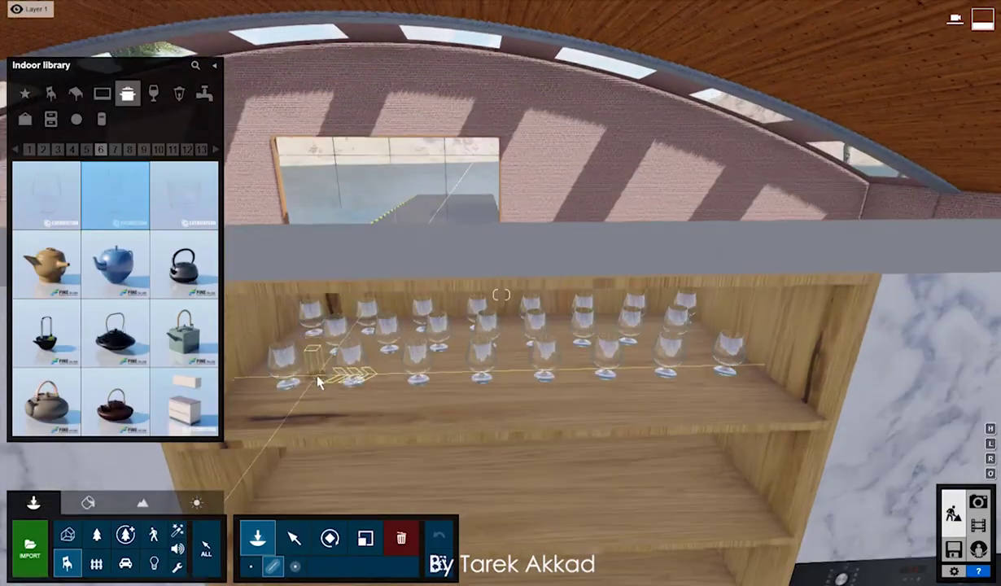
left_click(318, 372)
left_click(697, 357)
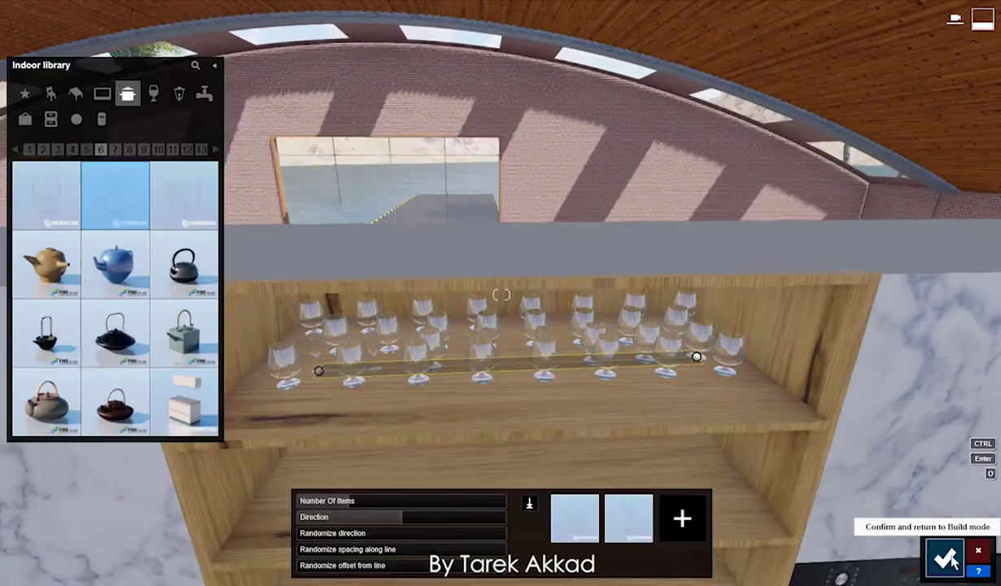
key("Return")
- Line a row of bowls, including a wooden bowl, across the shelf
left_click(115, 149)
left_click(28, 149)
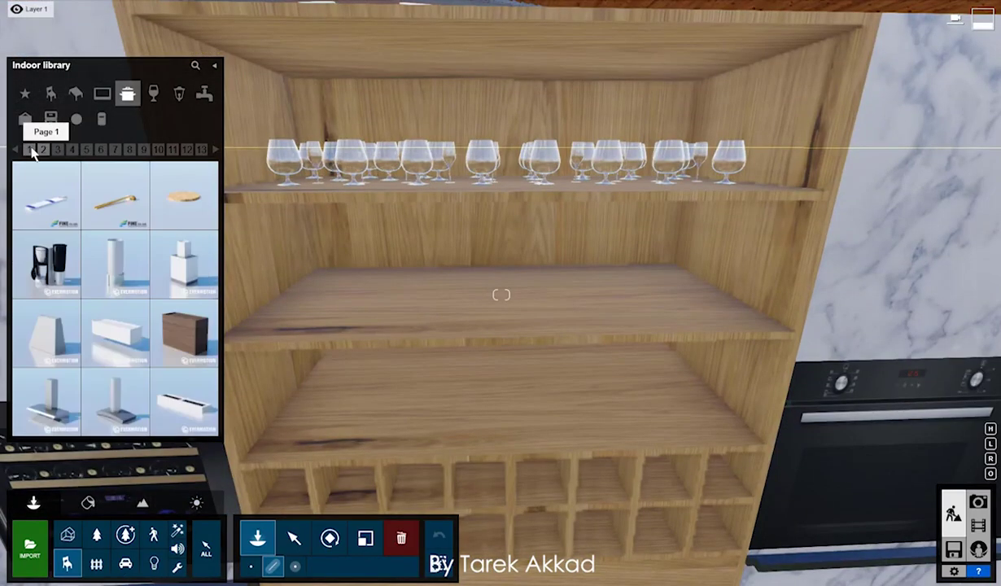
left_click(46, 265)
left_click(337, 283)
left_click(672, 277)
left_click(115, 264)
left_click(184, 333)
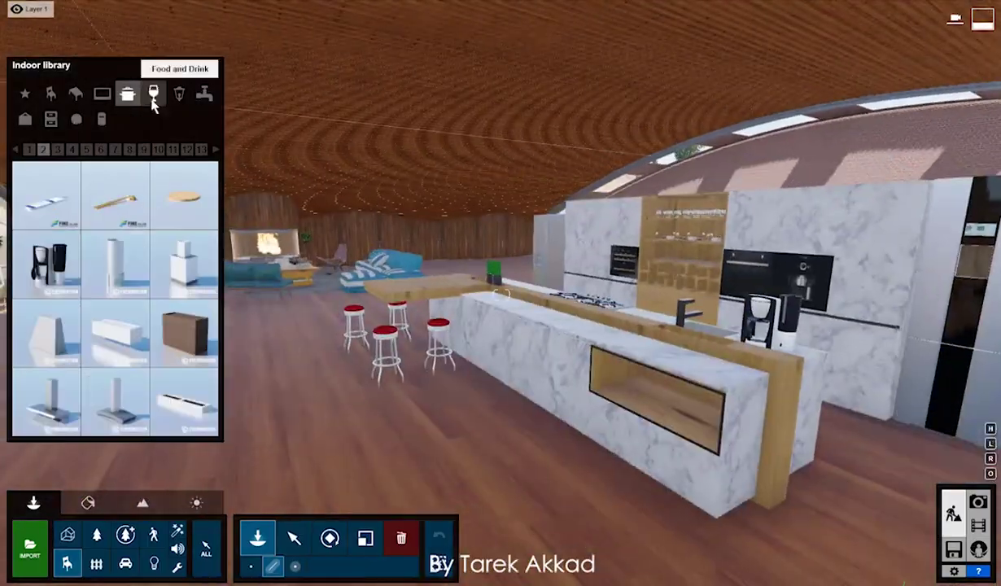
- Set food on the shelf and a Japanese food plate on the table, then enter Photo mode
left_click(153, 94)
left_click(184, 264)
left_click(608, 289)
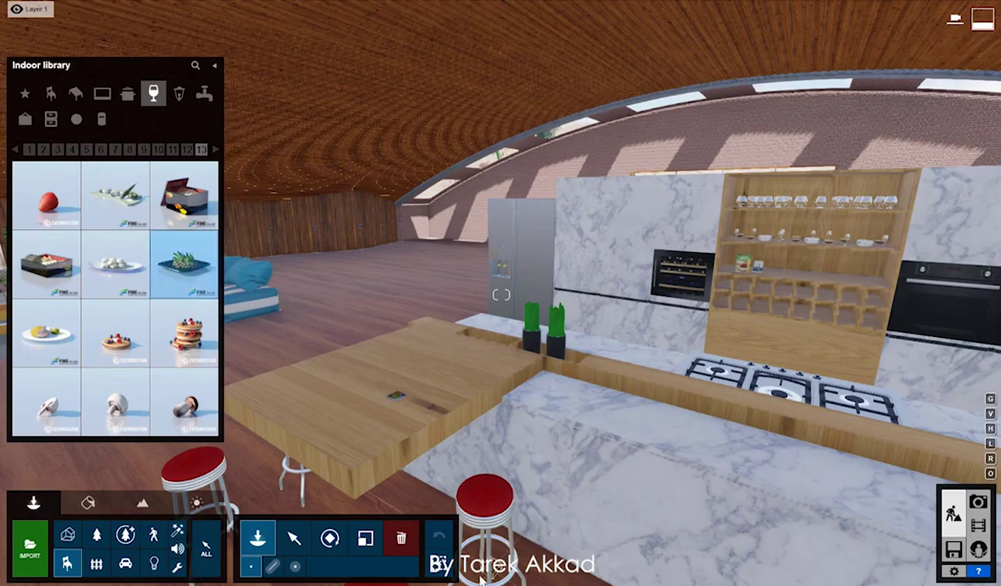
left_click(395, 396)
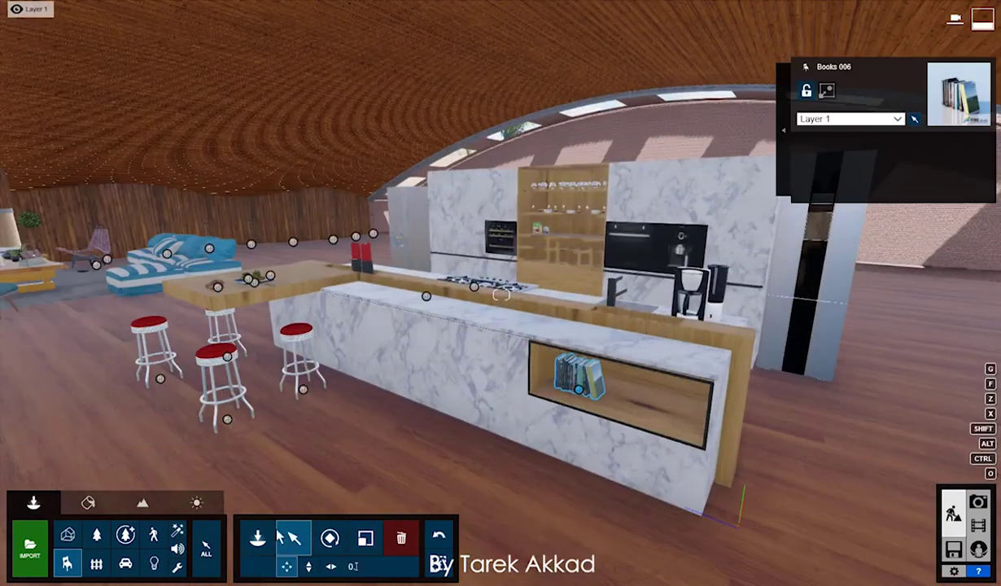
left_click(979, 504)
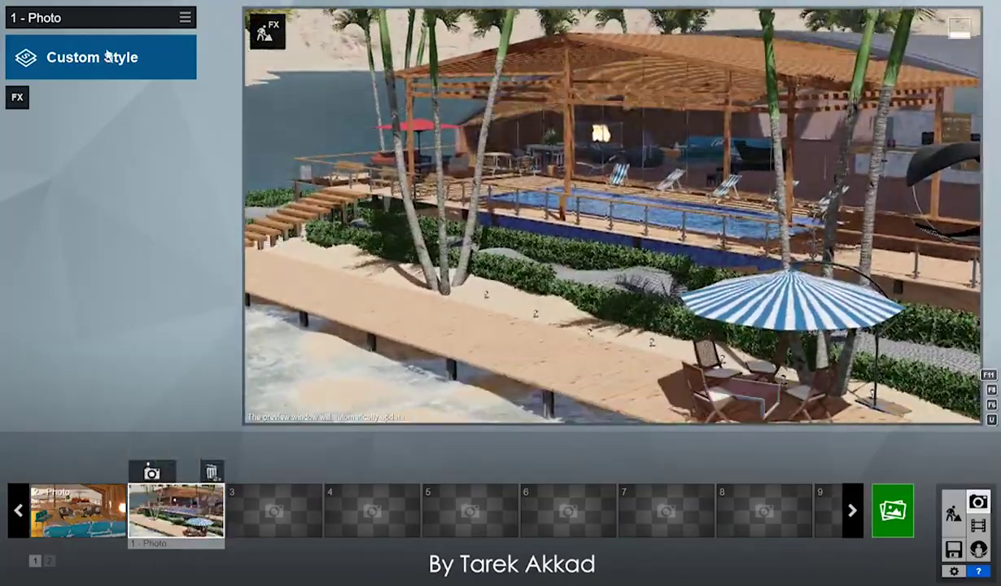
- Apply the Realistic photo style instead of Custom Style
left_click(106, 54)
left_click(500, 179)
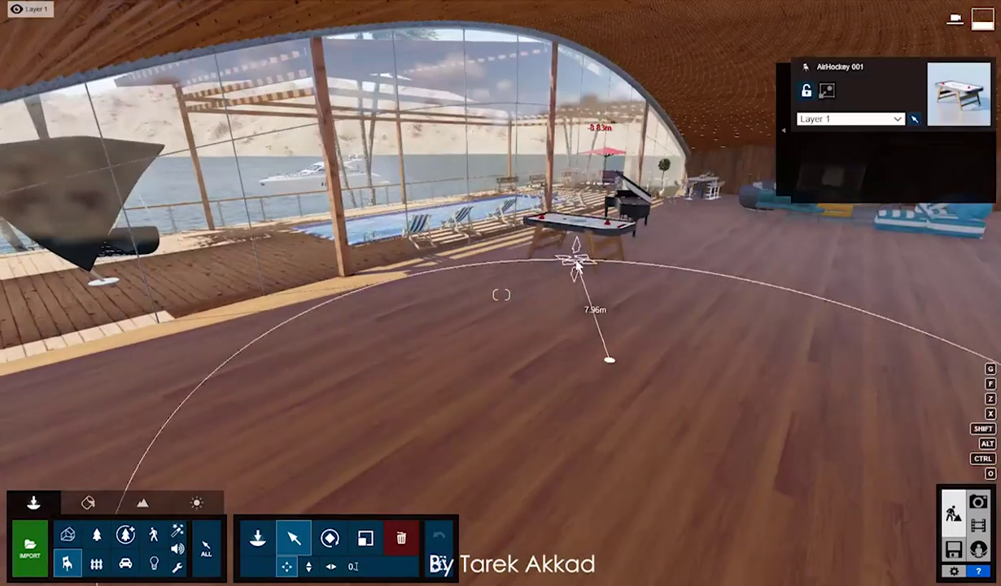
- Place the table football model beside the air hockey table in the pavilion lounge
left_click(512, 294)
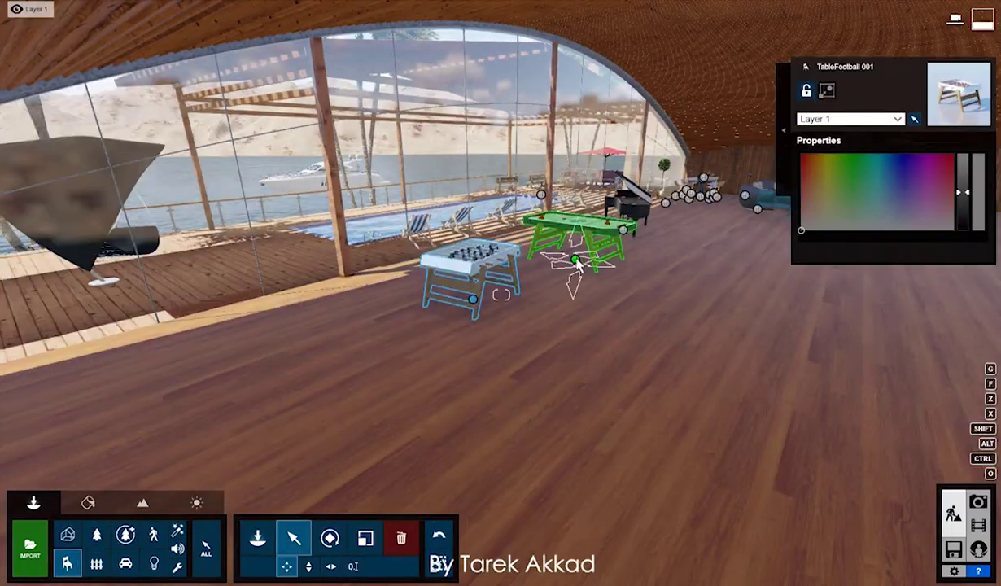
left_click(257, 538)
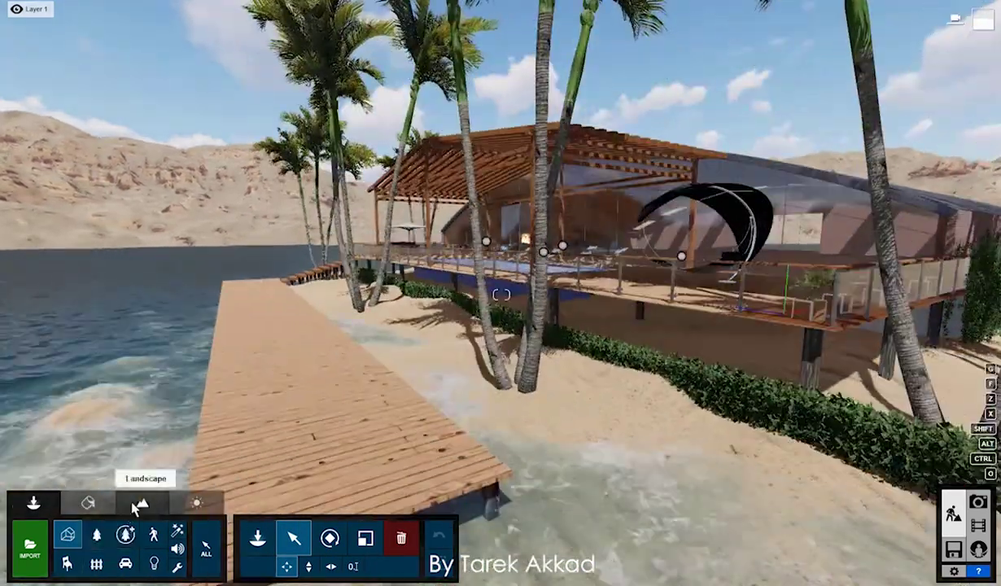
- Review the landscape's ground texture choices without changing them
left_click(142, 502)
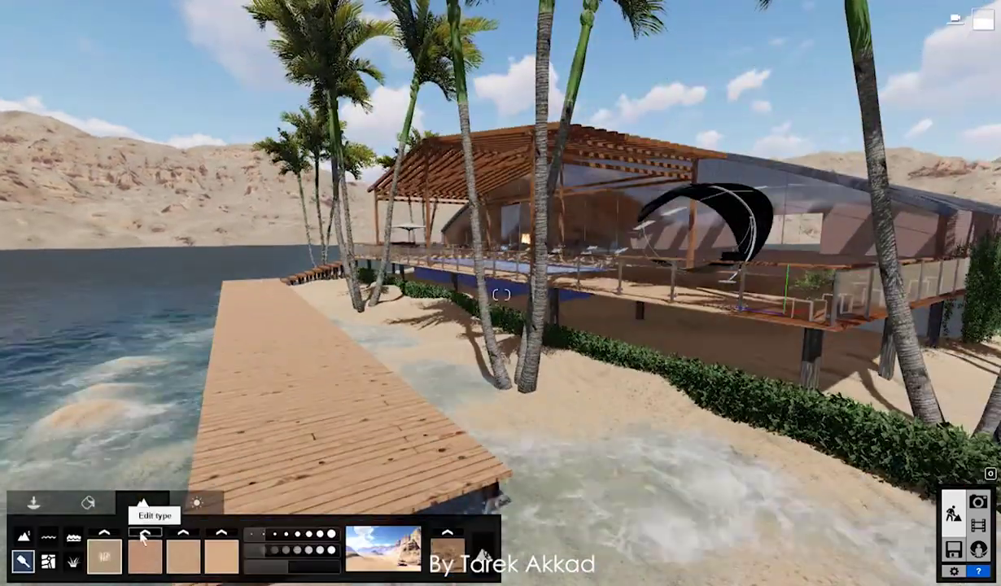
left_click(144, 539)
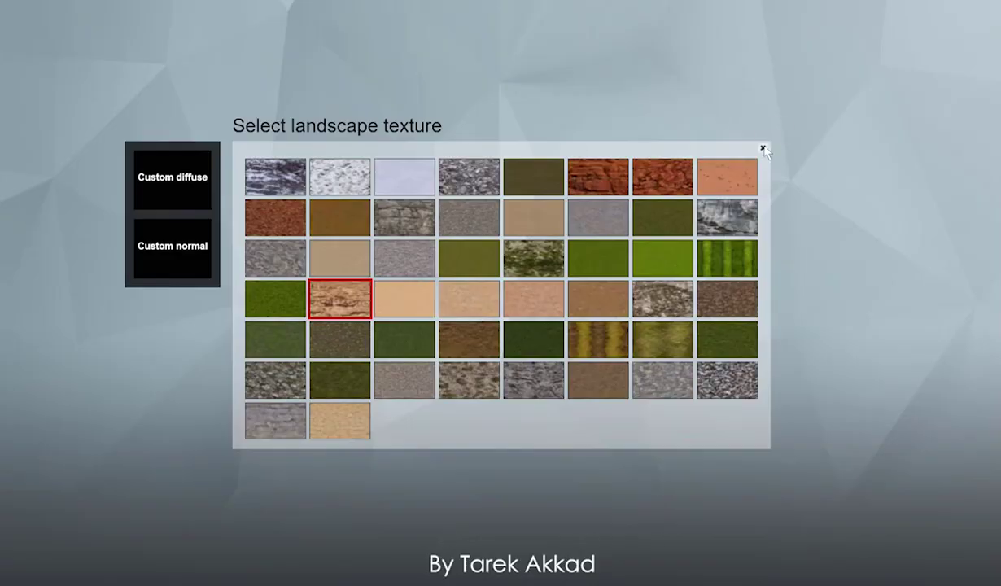
left_click(763, 148)
- Browse outdoor object library pages 2, 5 and 10, then the sand pile items
left_click(34, 502)
left_click(96, 562)
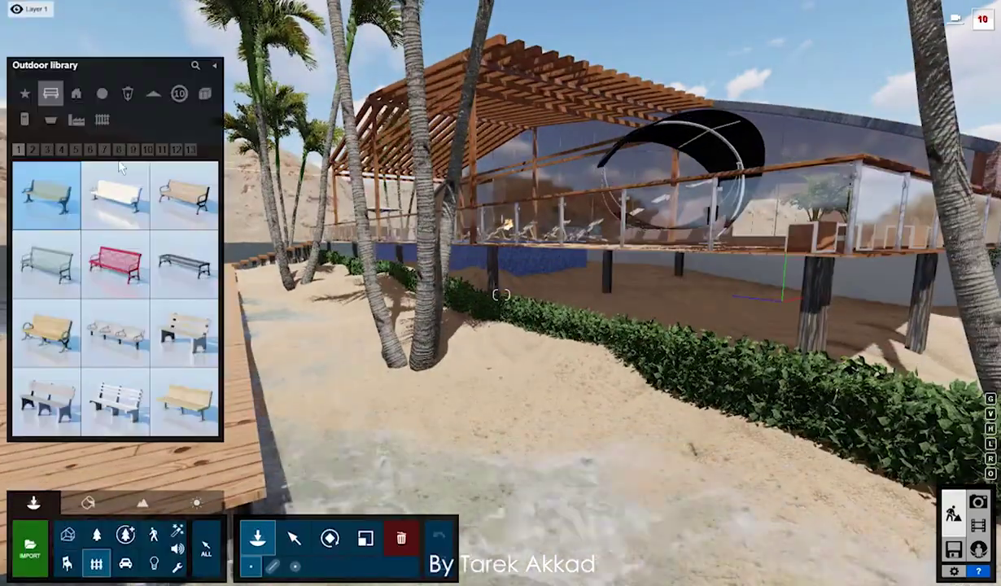
left_click(33, 149)
left_click(75, 148)
left_click(147, 149)
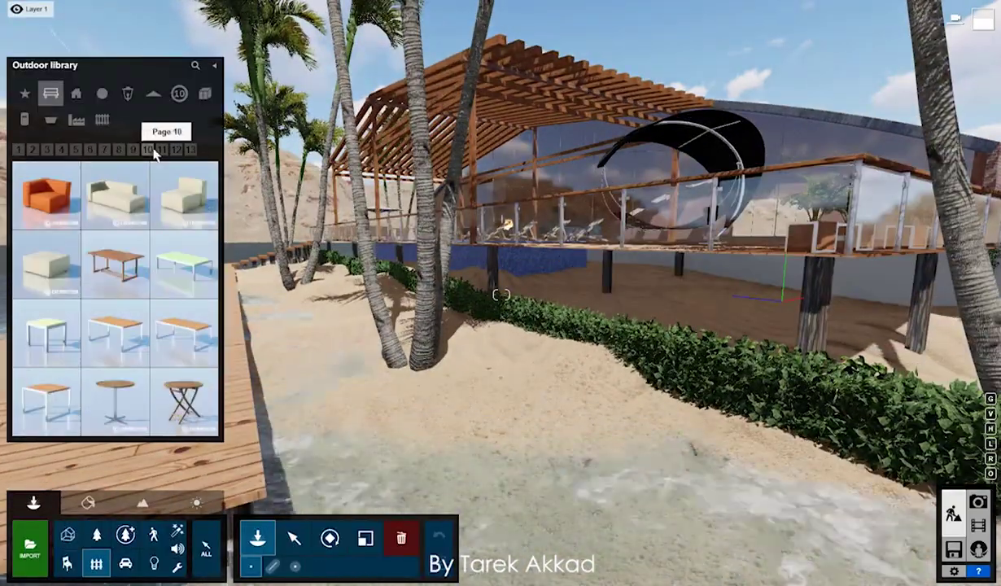
left_click(153, 93)
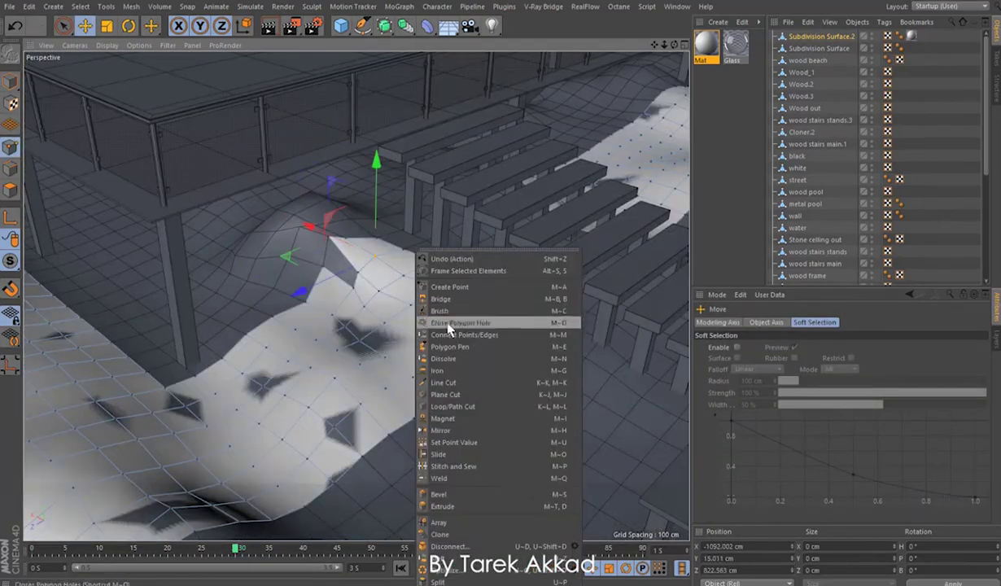
- Apply Close Polygon Hole to the terrain mesh beneath the deck stairs
left_click(449, 324)
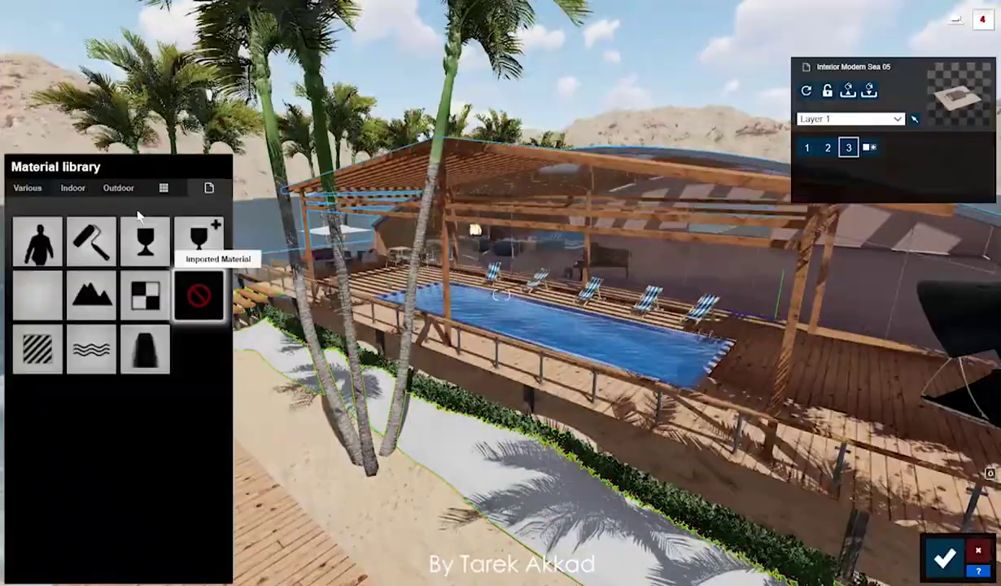
- Try several outdoor paving materials on the beach path and settle on grey Polii Cobblestone
left_click(118, 188)
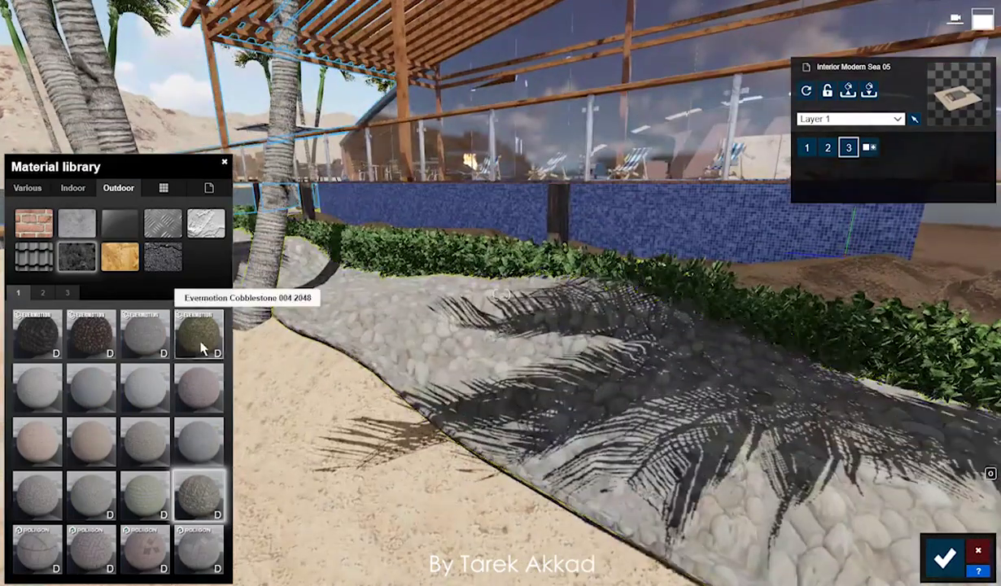
left_click(43, 292)
left_click(90, 333)
left_click(91, 549)
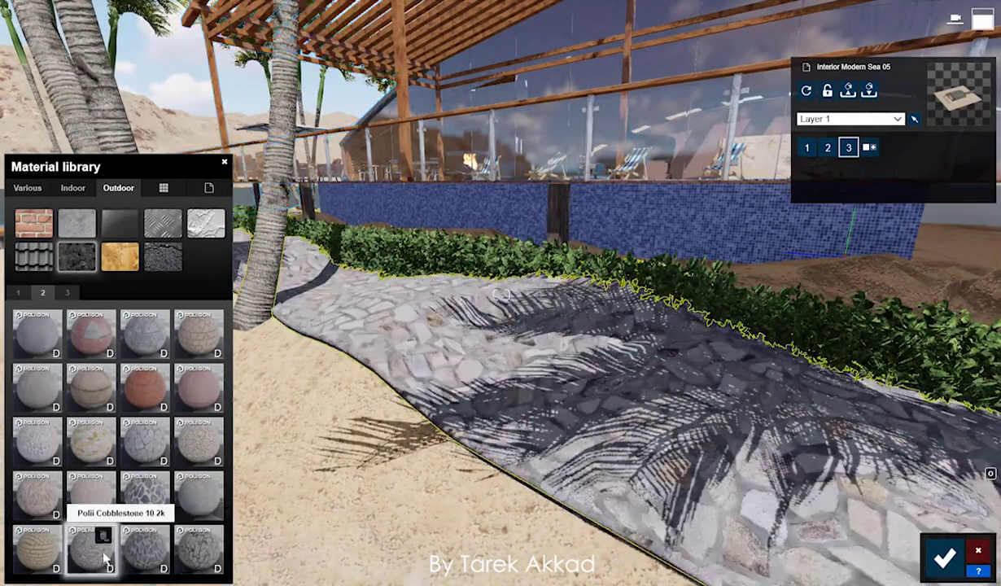
left_click(145, 387)
left_click(144, 334)
left_click(67, 292)
left_click(145, 387)
left_click(37, 333)
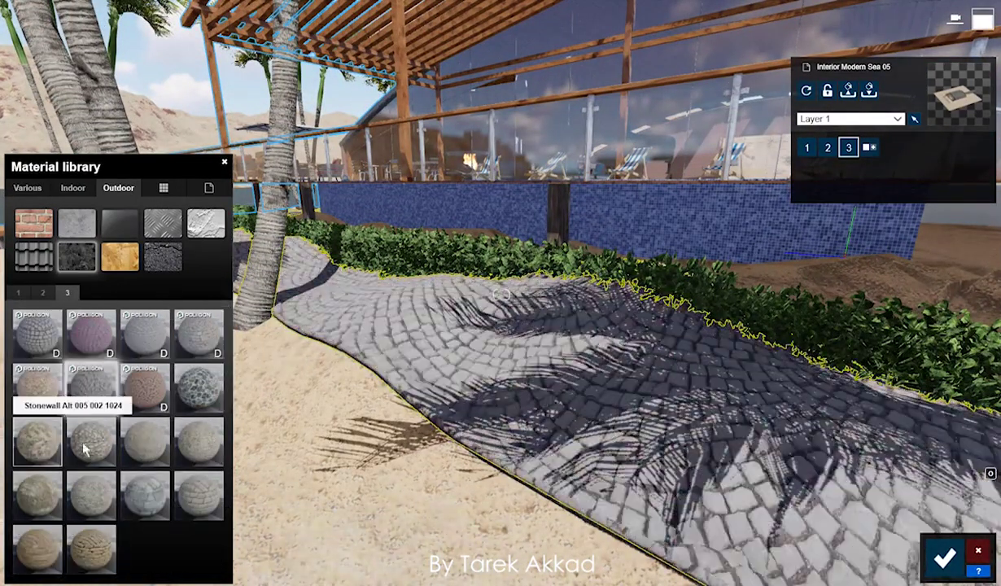
right_click_drag(570, 385, 618, 390)
left_click(37, 334)
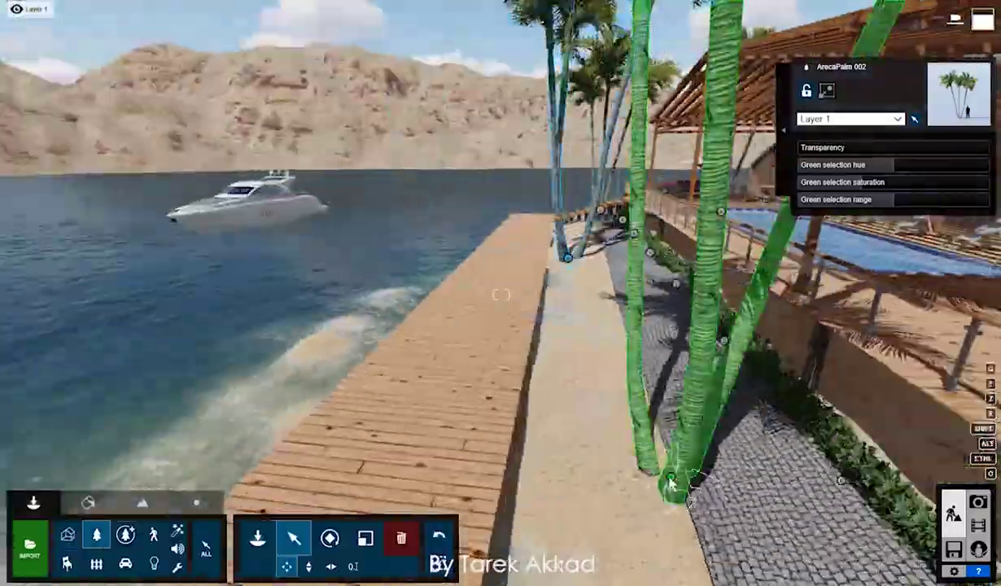
- Rotate and resize the IvyHedge1 RT hedge beside the cobblestone path
mouse_move(668, 483)
right_mouse_down()
mouse_move(671, 417)
mouse_move(500, 294)
right_mouse_up()
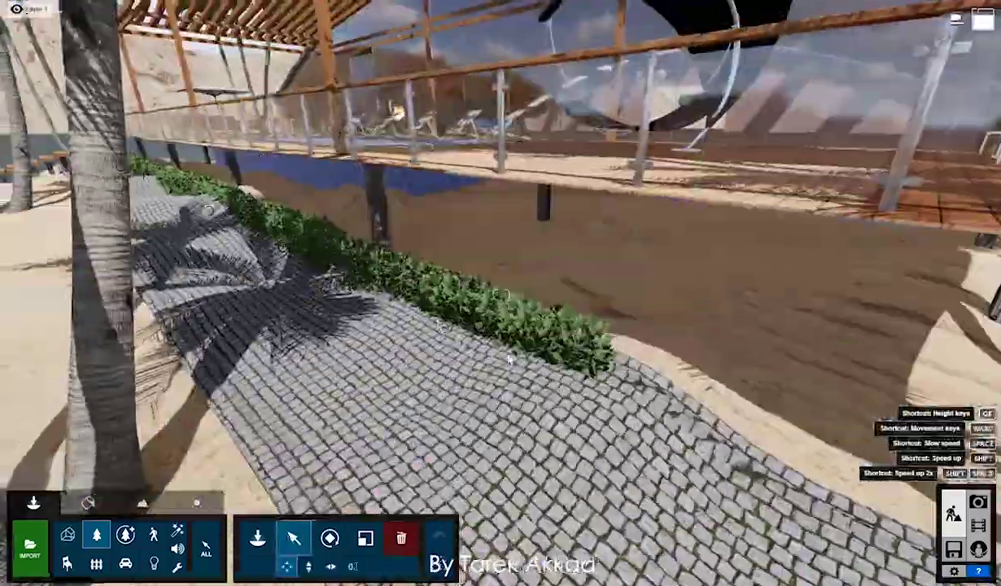
left_click(500, 294)
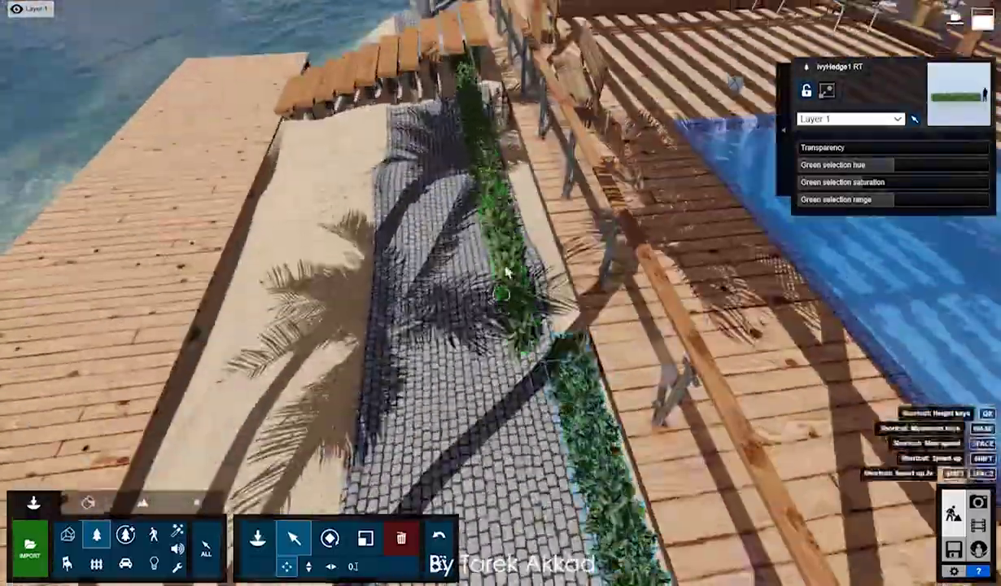
scroll(505, 273, "down", 3)
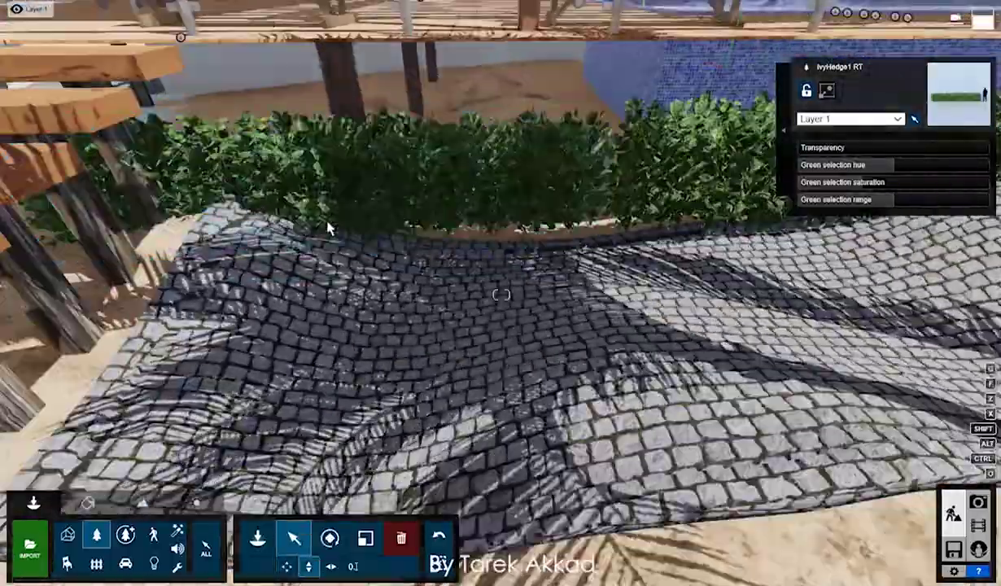
left_click(330, 537)
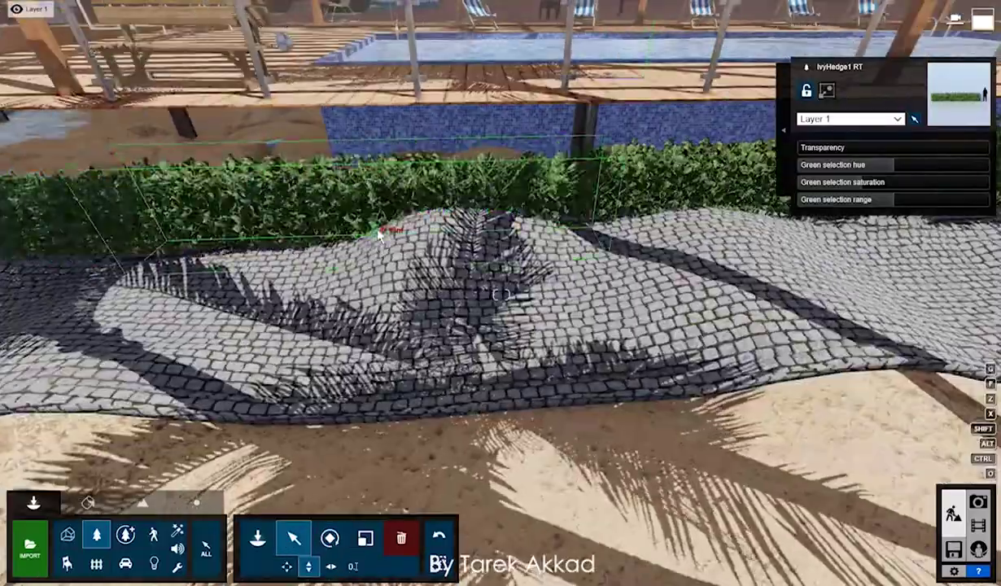
mouse_move(379, 233)
right_mouse_down()
mouse_move(343, 551)
mouse_move(319, 329)
mouse_move(572, 329)
right_mouse_up()
left_click(366, 537)
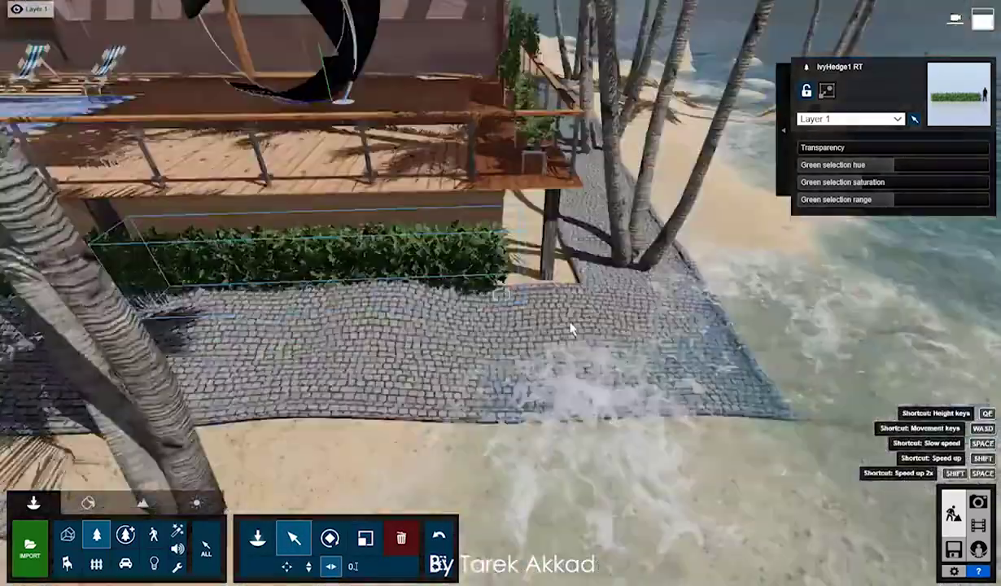
left_click(96, 534)
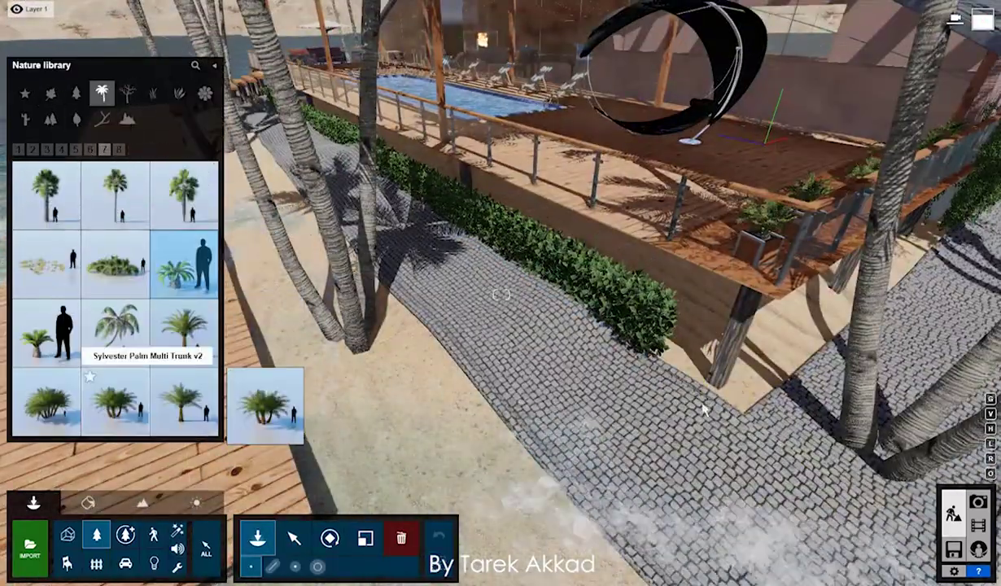
- Move an IvyHedge1 RT section along the sand edge of the path and scale the Western Sword Fern
left_click(101, 94)
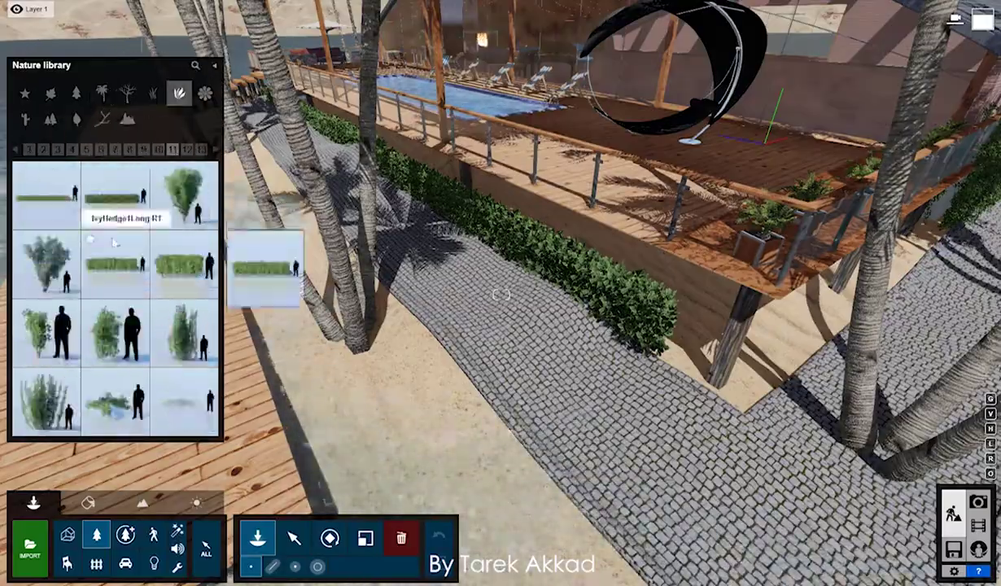
right_click_drag(773, 390, 569, 423)
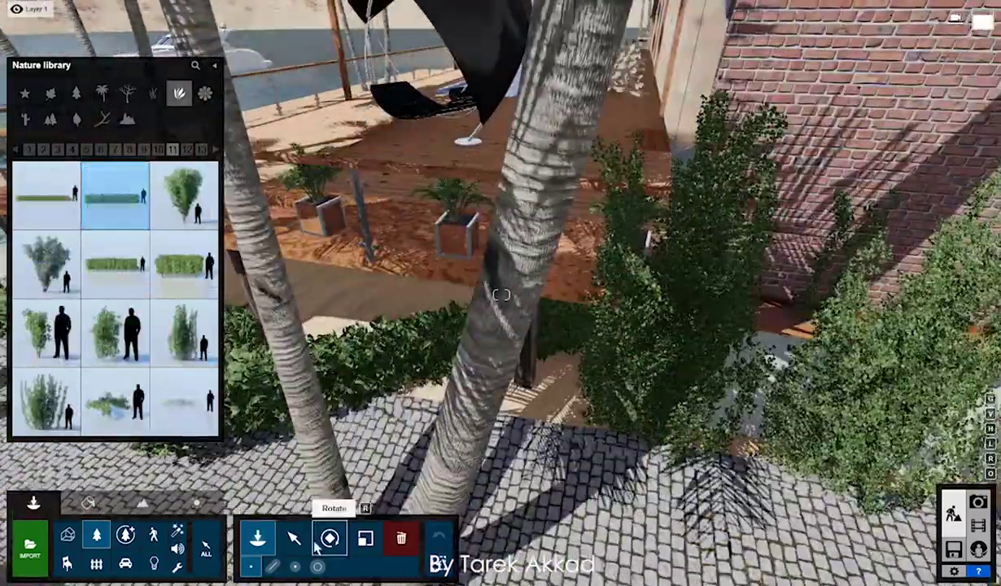
left_click(330, 537)
right_click_drag(386, 342, 342, 358)
left_click(293, 537)
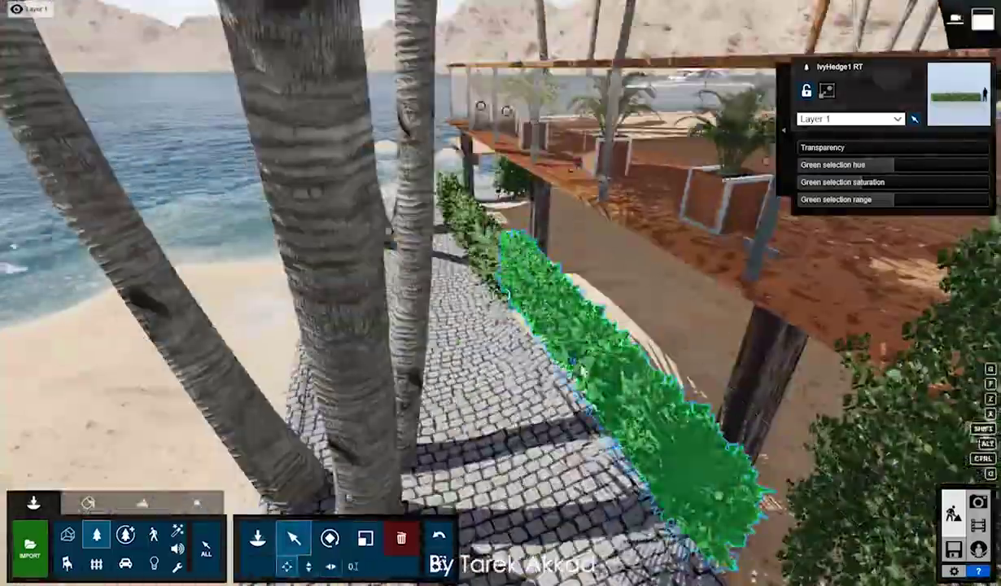
mouse_move(489, 366)
right_mouse_down()
mouse_move(633, 358)
mouse_move(294, 562)
right_mouse_up()
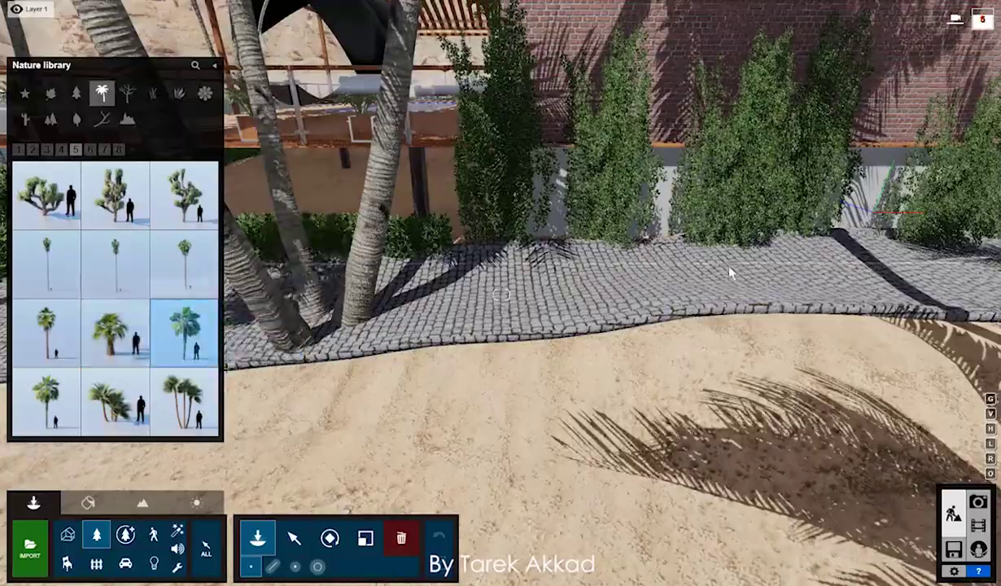
left_click(293, 538)
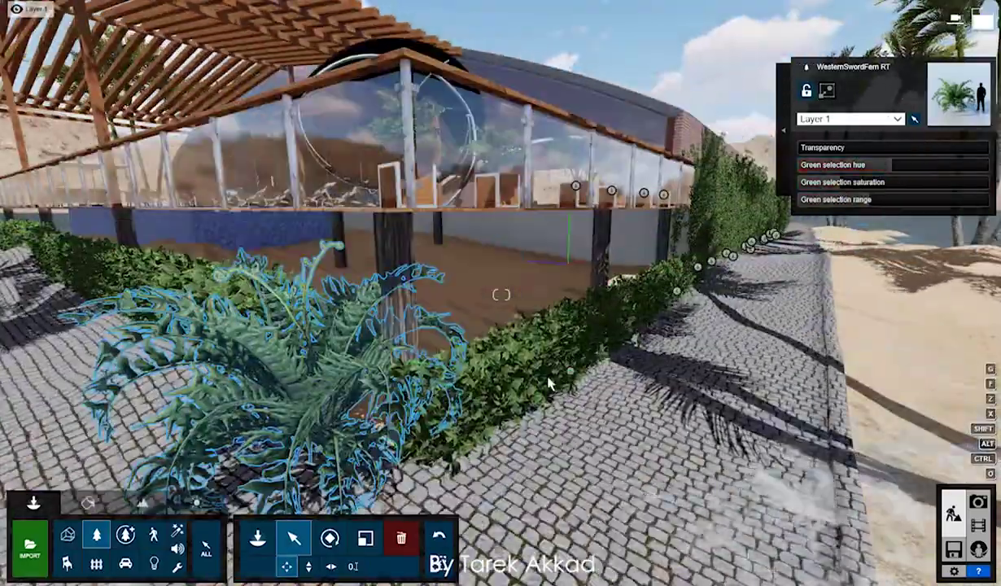
left_click(365, 538)
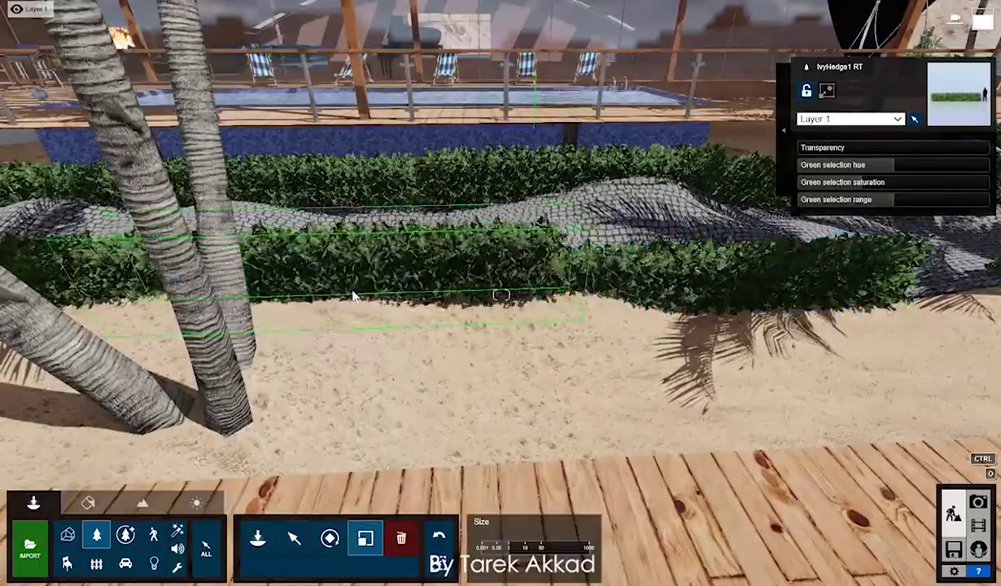
- Fly the camera along the hedge row for a closer look at the planting
right_click_drag(354, 295, 591, 261)
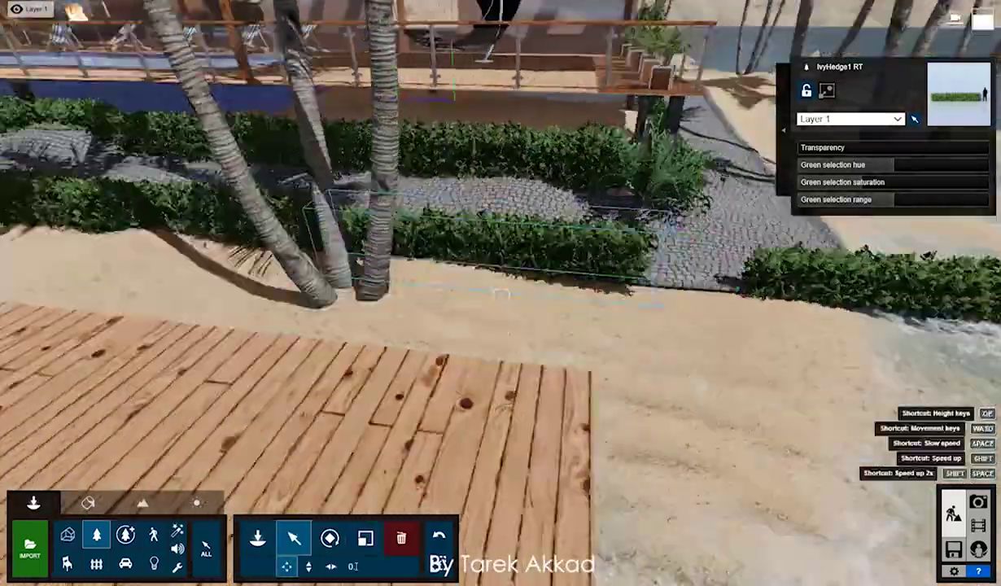
right_click_drag(500, 295, 460, 276)
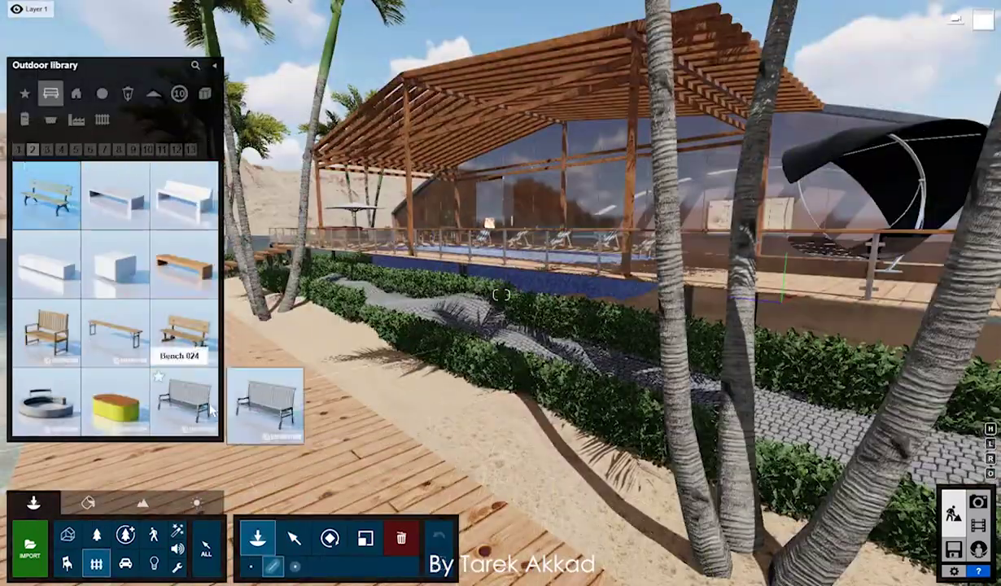
- Place a bench from the Outdoor library on the boardwalk
left_click(210, 411)
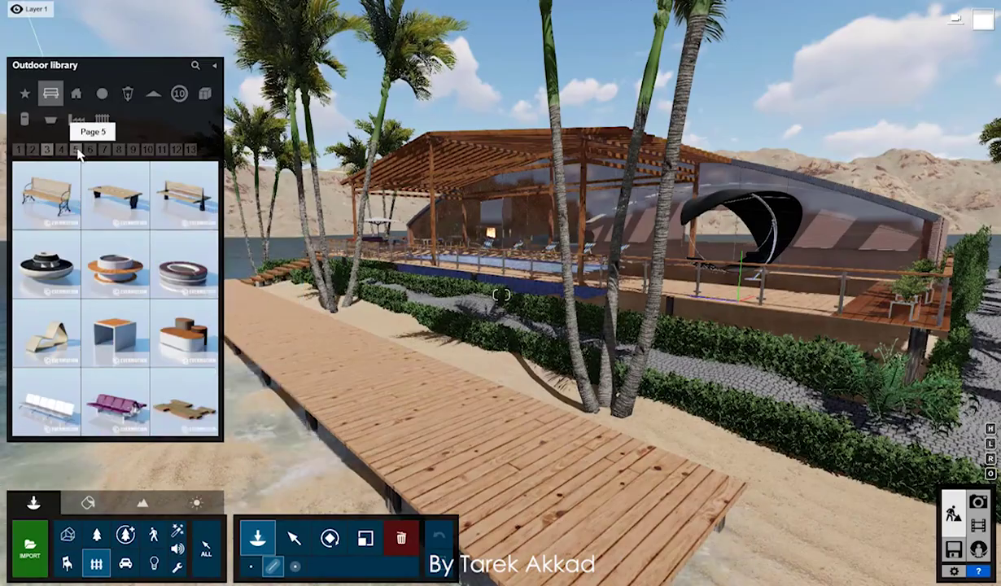
left_click(46, 193)
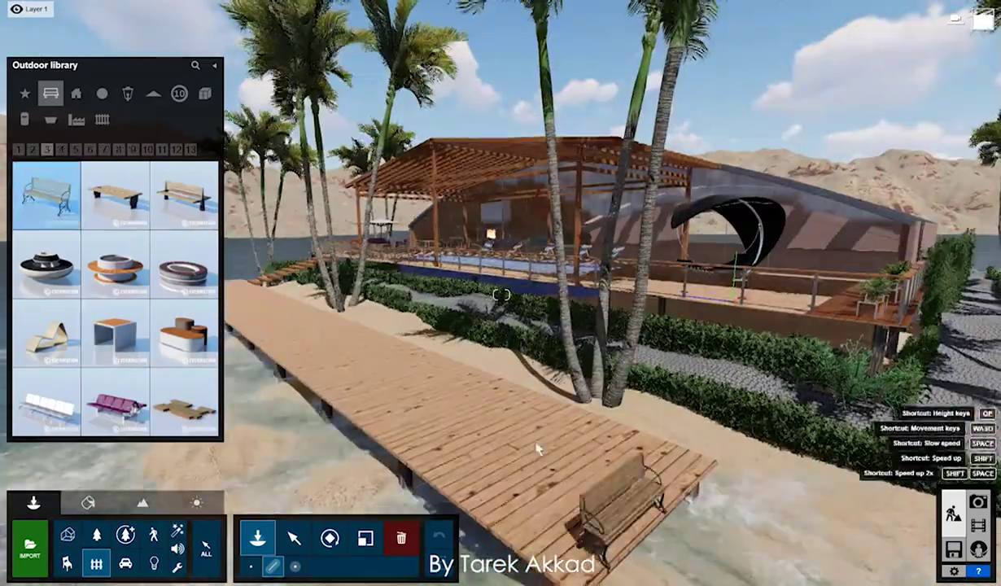
left_click(62, 151)
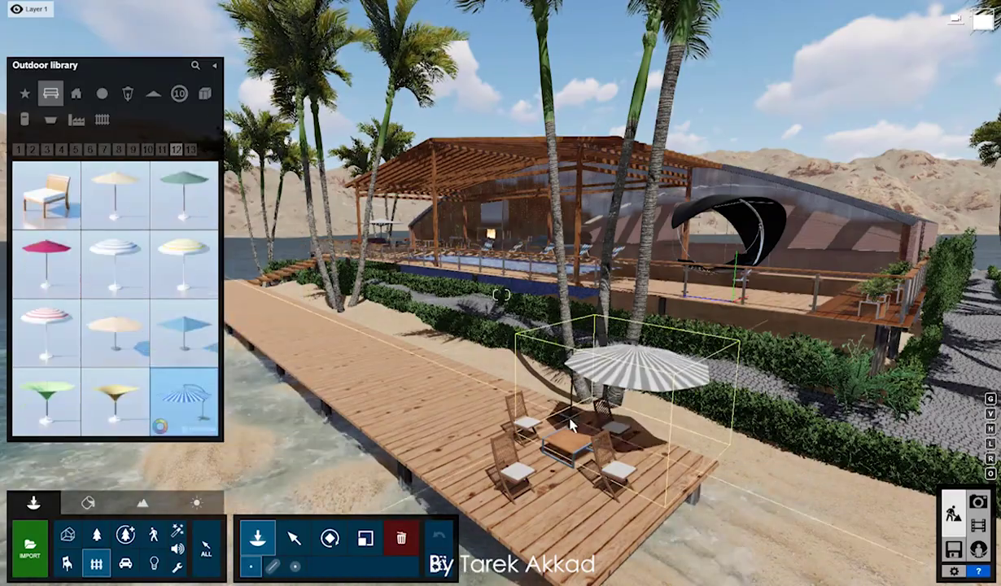
- Select and adjust the deck seating set's table and garden chairs under the striped parasol
scroll(307, 224, "up", 5)
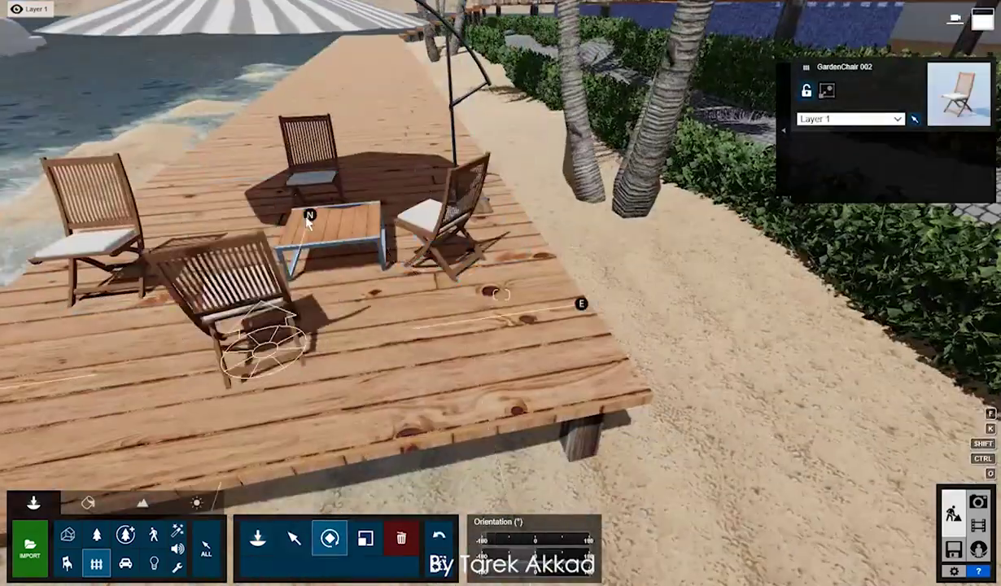
right_click_drag(471, 261, 569, 325)
left_click(651, 423)
scroll(275, 345, "down", 5)
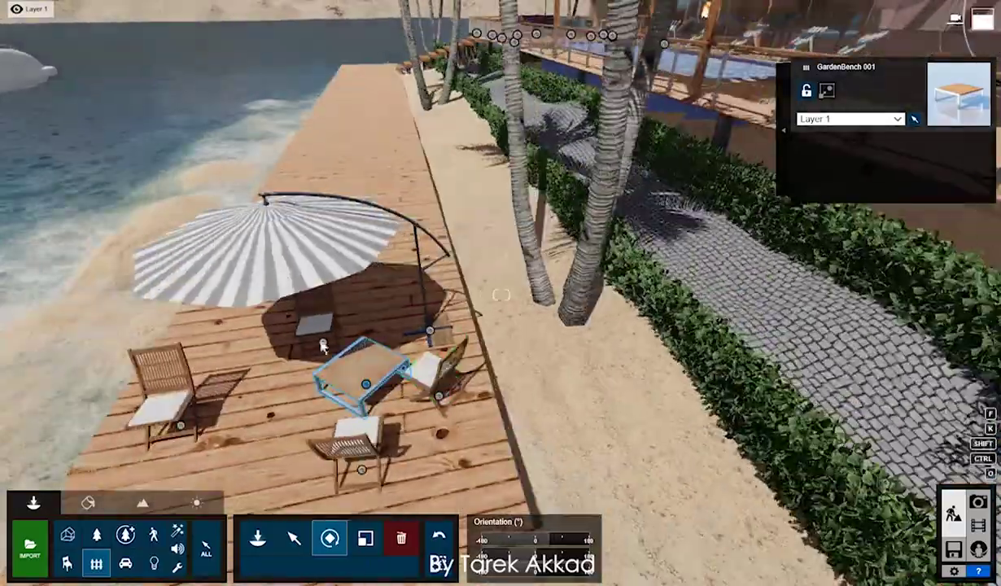
left_click(281, 292)
scroll(302, 325, "up", 3)
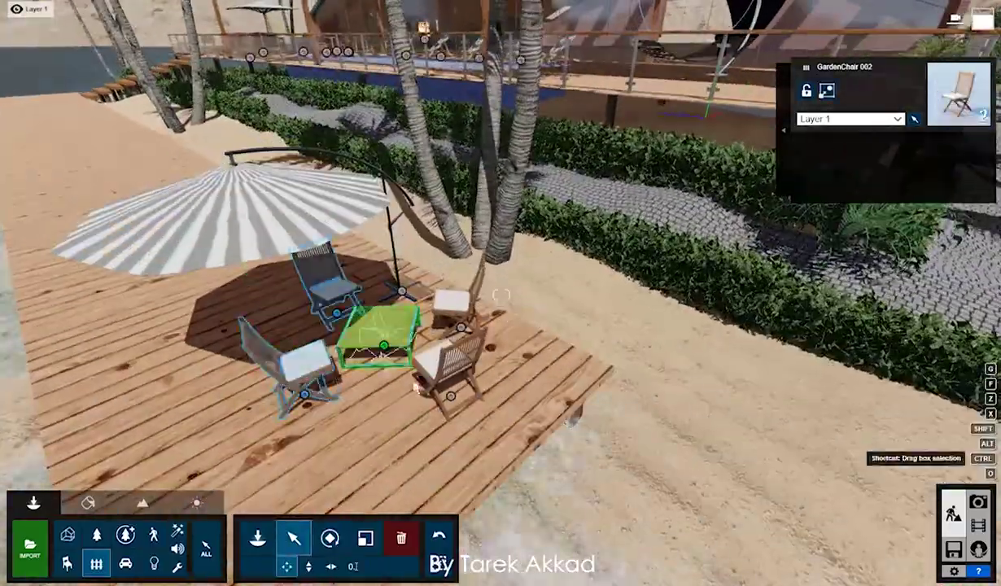
scroll(456, 370, "down", 4)
right_click_drag(566, 189, 85, 254)
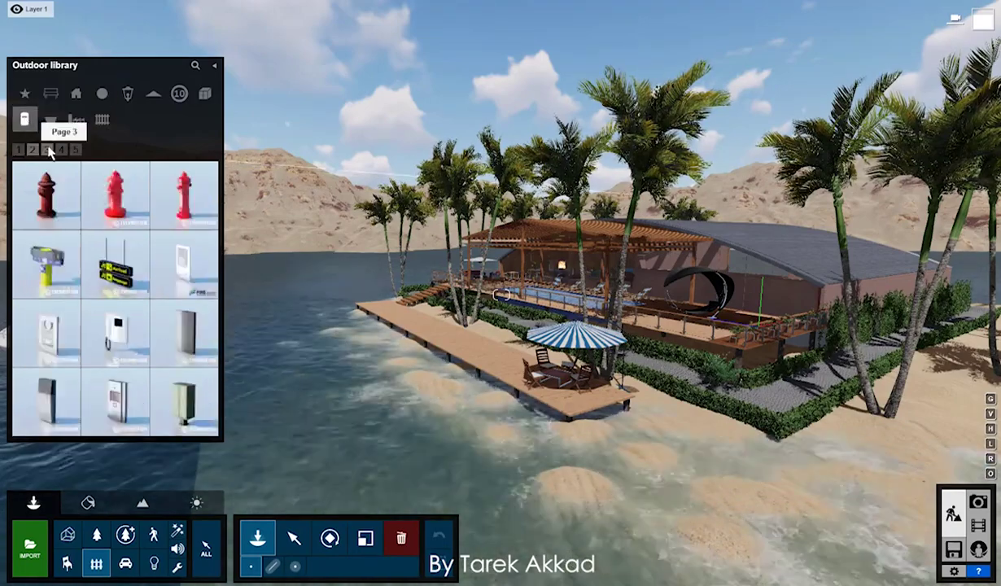
- Line the sand beside the hedge with gardenlamp 001 lamps, removing one extra lamp
left_click(134, 150)
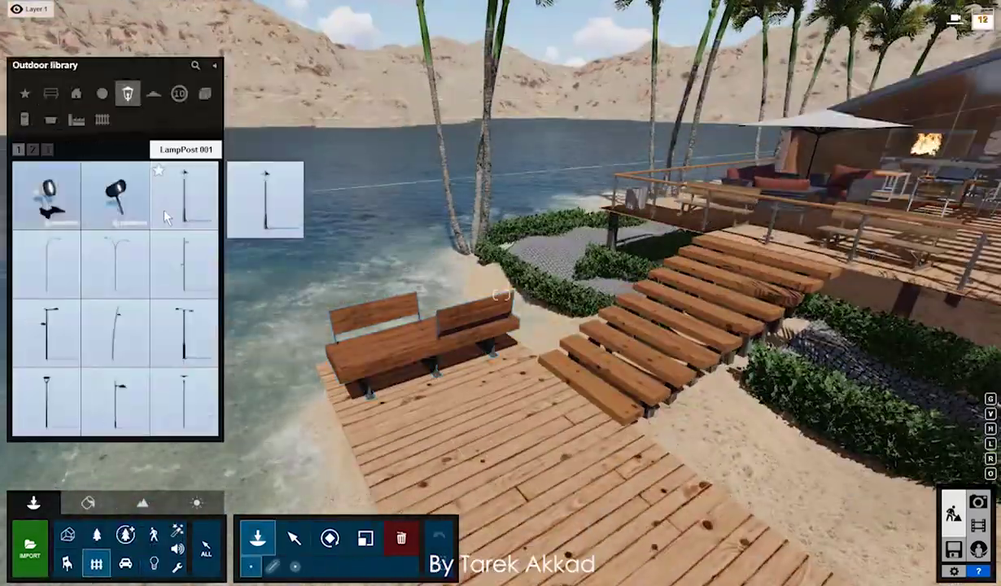
right_click_drag(847, 399, 461, 52)
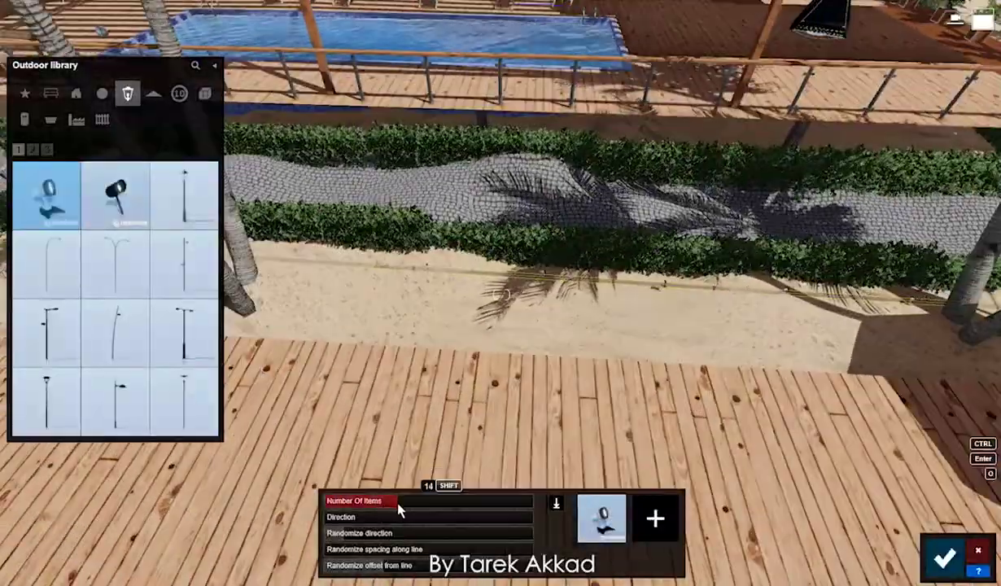
key("w")
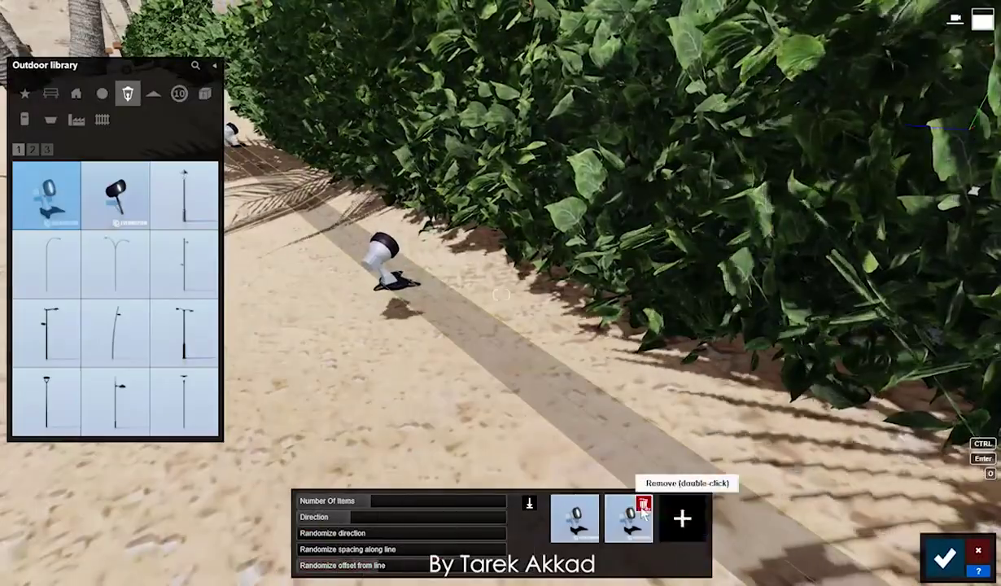
double_click(643, 507)
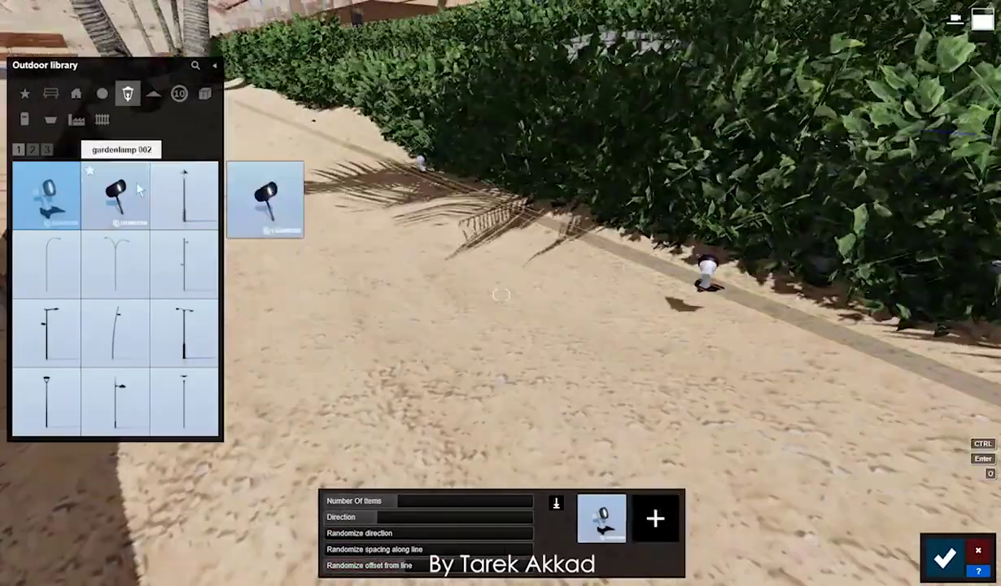
left_click(944, 557)
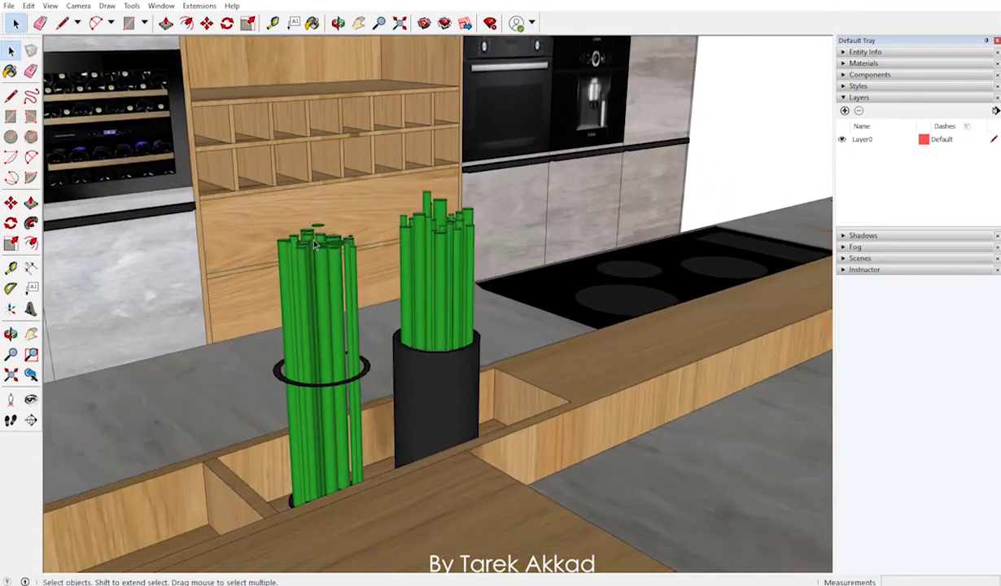
scroll(321, 287, "down", 5)
middle_click_drag(321, 287, 418, 443)
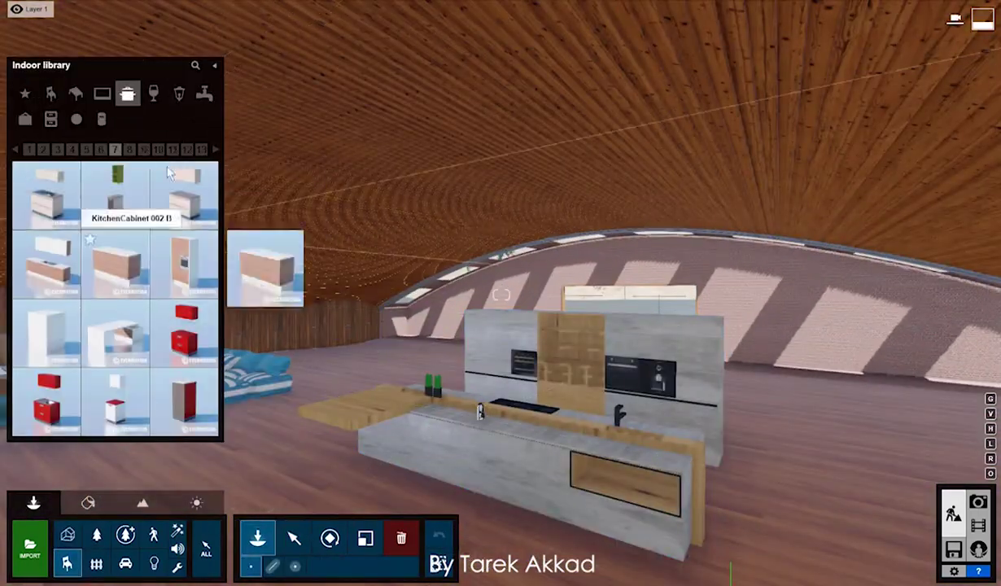
- Give the kitchen cabinets a white marble finish and add red bar stools scaled from 2.2x to 1.7x
left_click(216, 151)
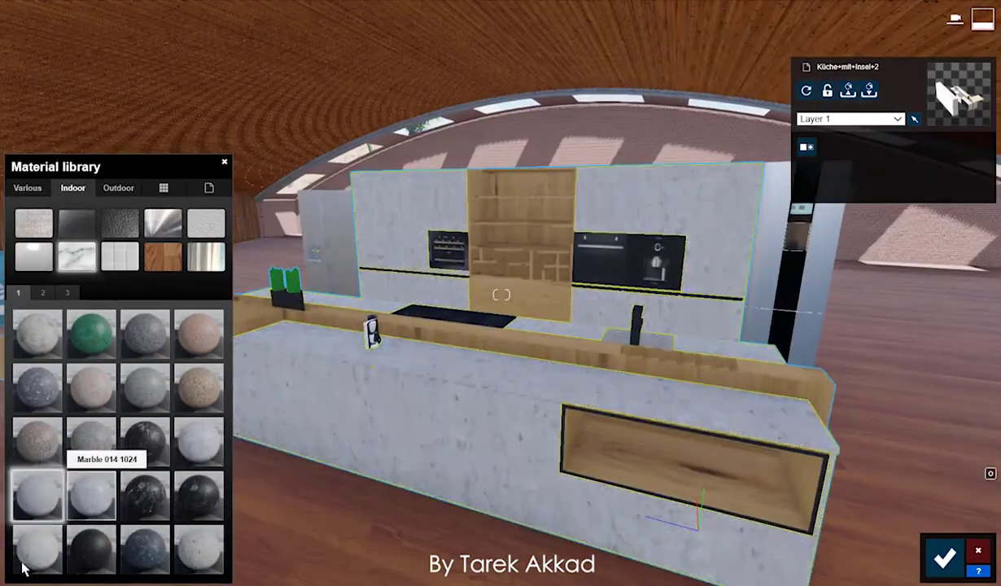
left_click_drag(36, 547, 456, 460)
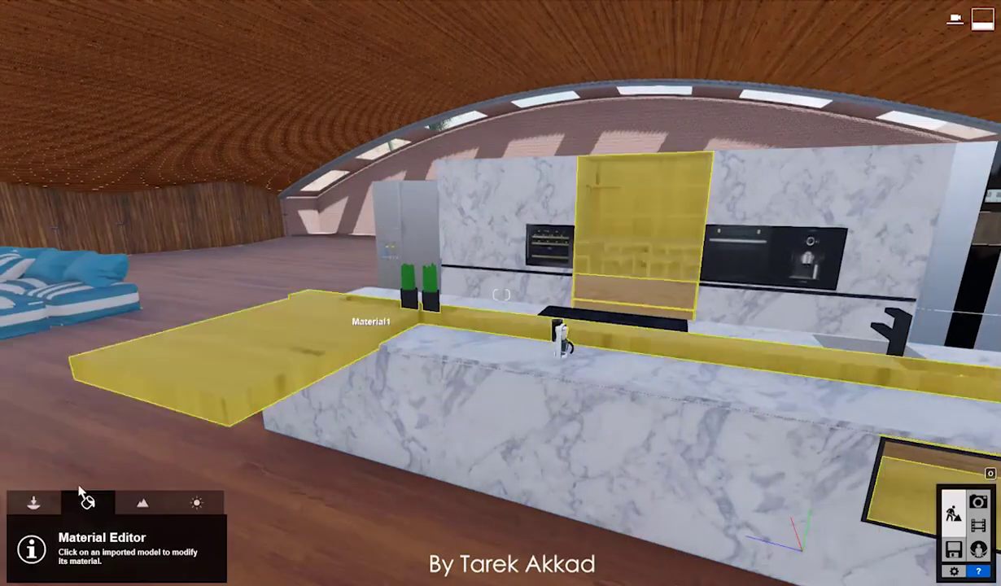
left_click(33, 502)
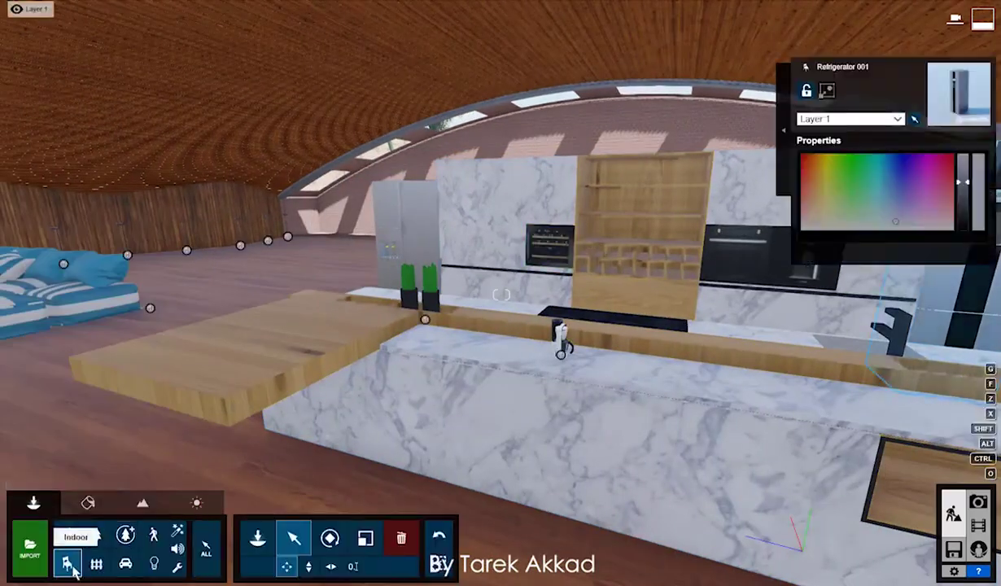
left_click(67, 561)
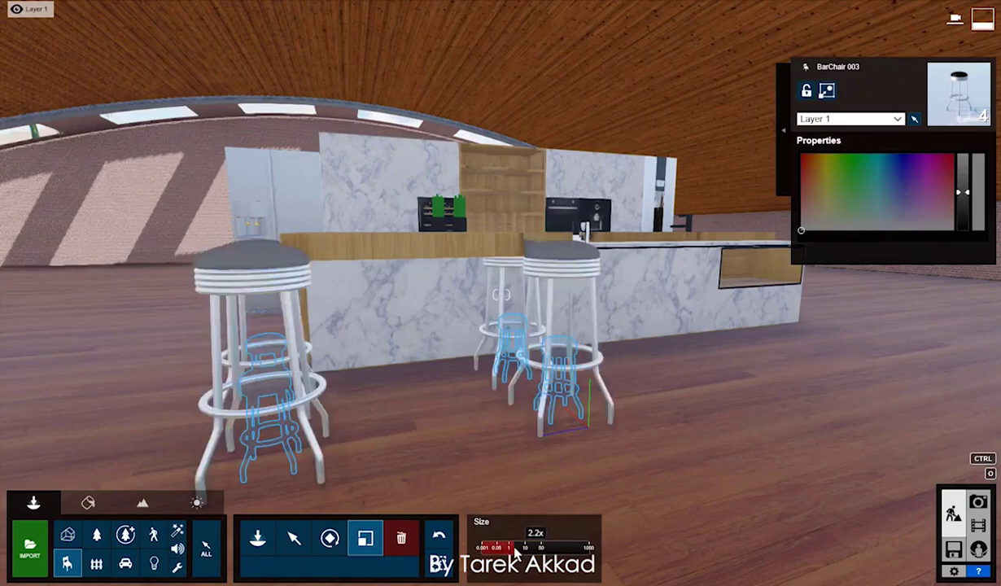
left_click_drag(515, 553, 513, 552)
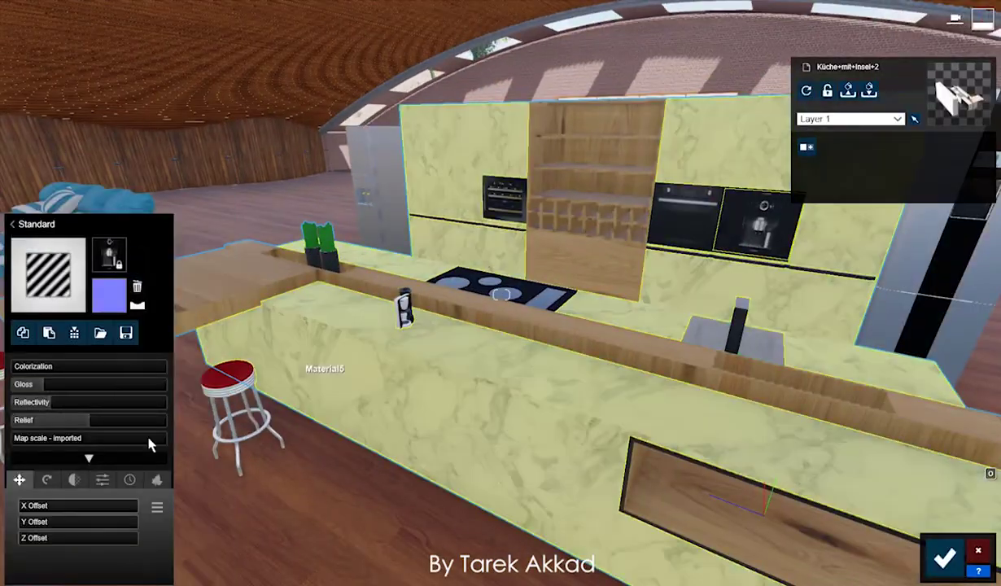
left_click(411, 324)
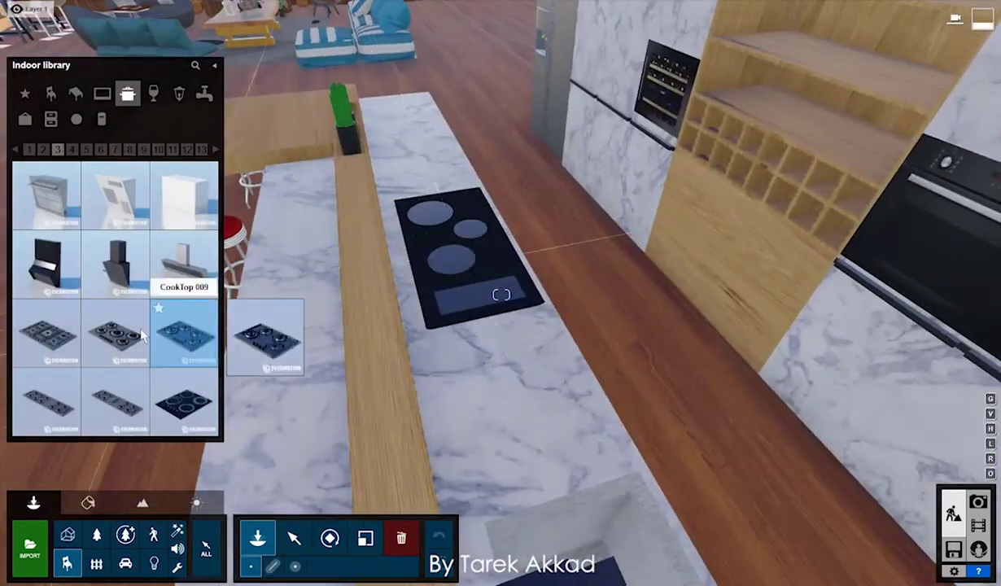
- Place a cooktop on the kitchen counter and a plate of food on the wooden table
left_click(143, 335)
left_click(530, 241)
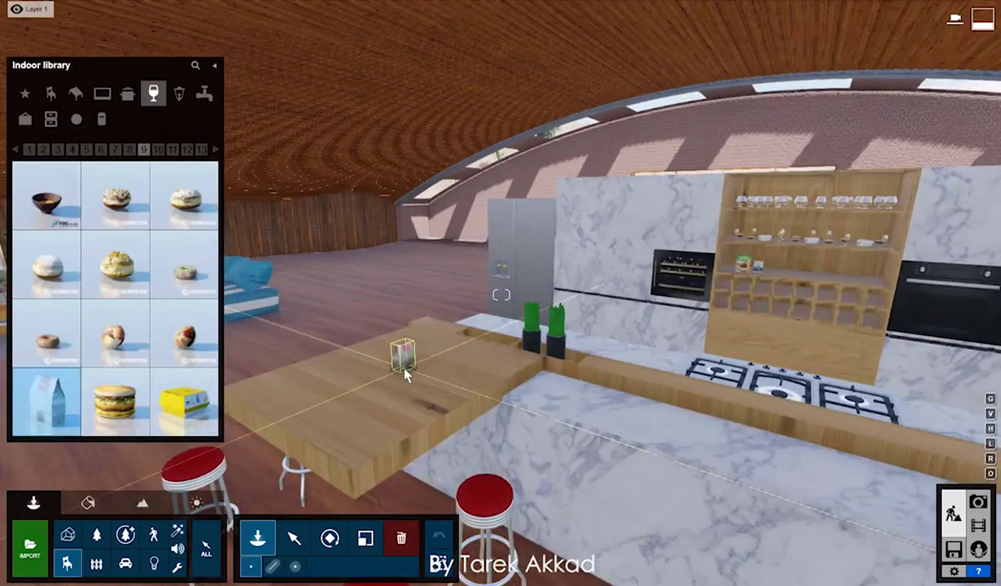
left_click(183, 260)
left_click(397, 391)
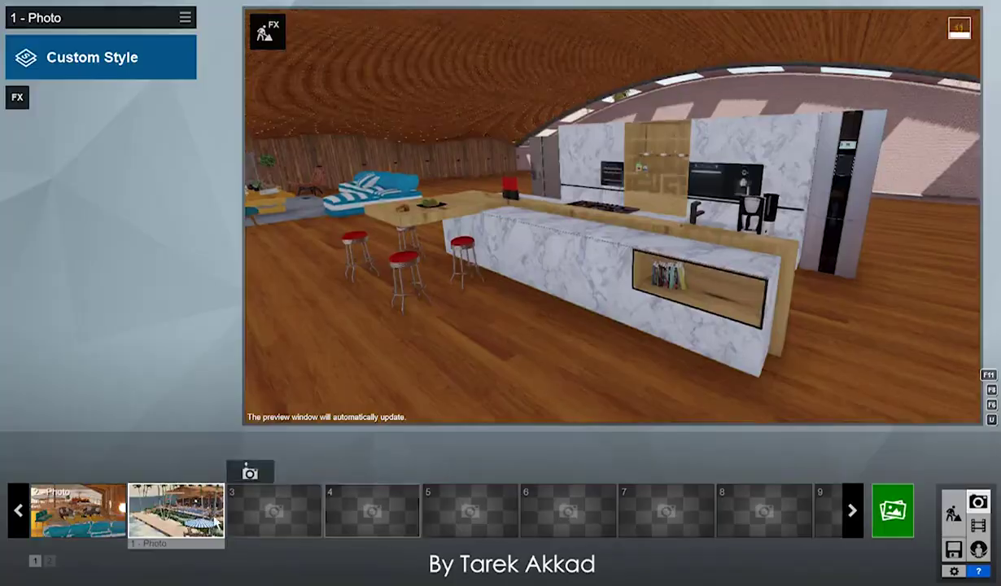
- Lower the photo camera toward the pool and umbrella and apply the Realistic photo style
key("w")
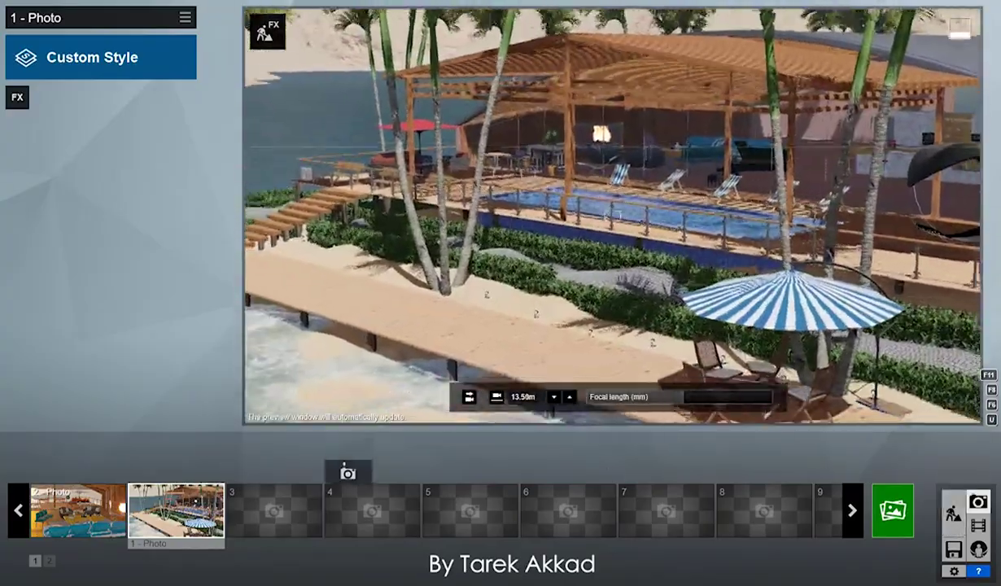
left_click(179, 55)
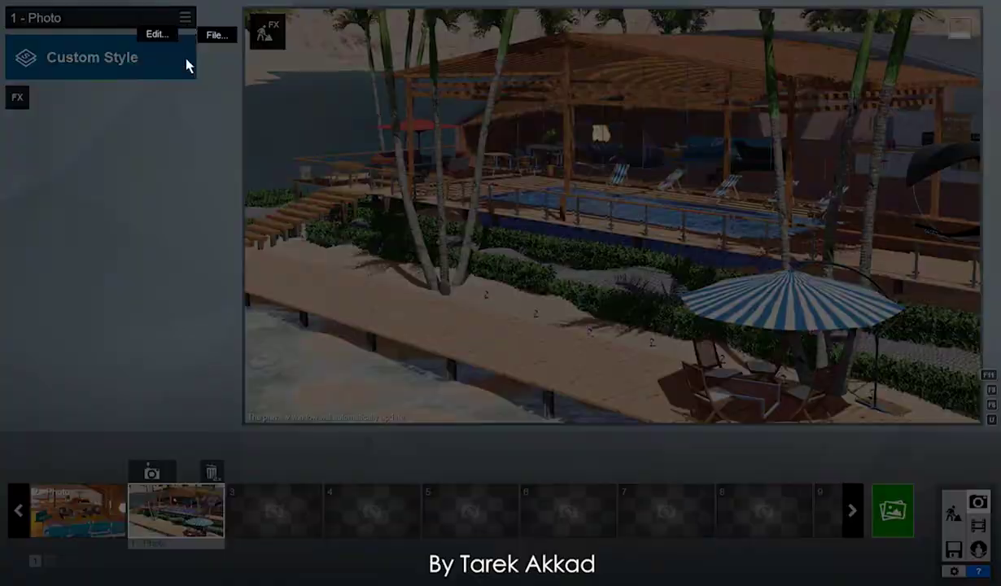
left_click(480, 156)
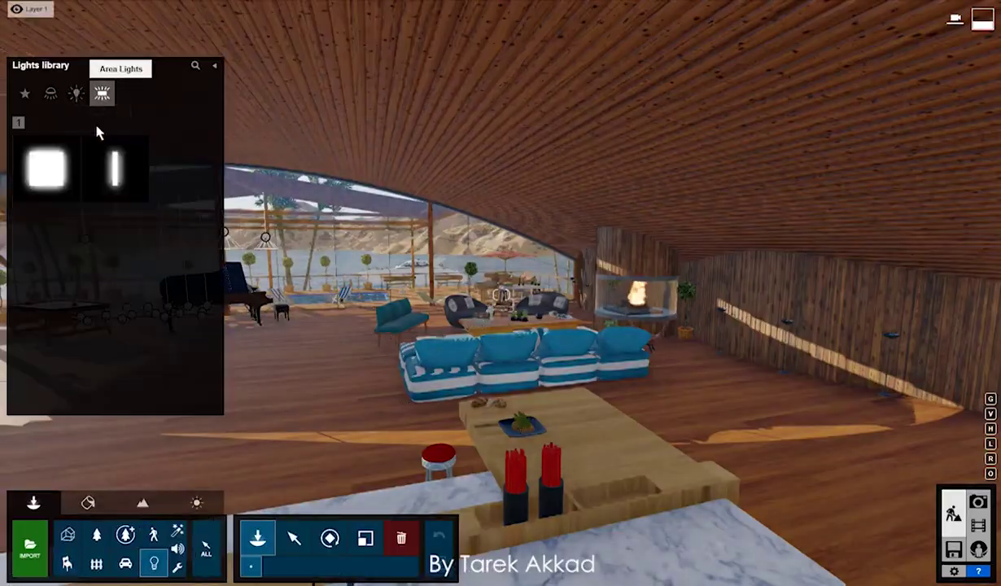
- Place a tube-shaped line light on the pavilion ceiling, then switch to photo mode
left_click(115, 169)
right_click_drag(476, 235, 310, 550)
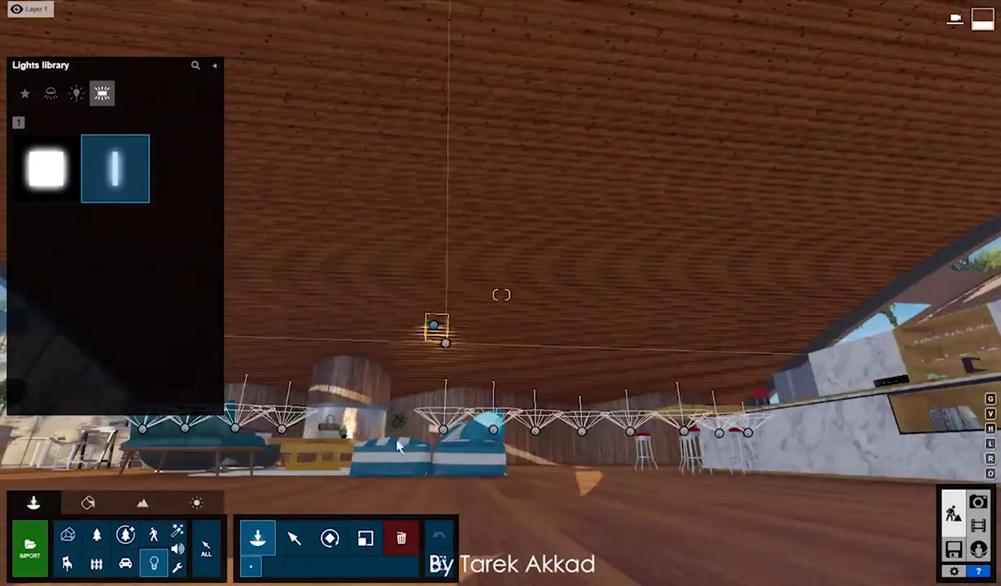
left_click(281, 539)
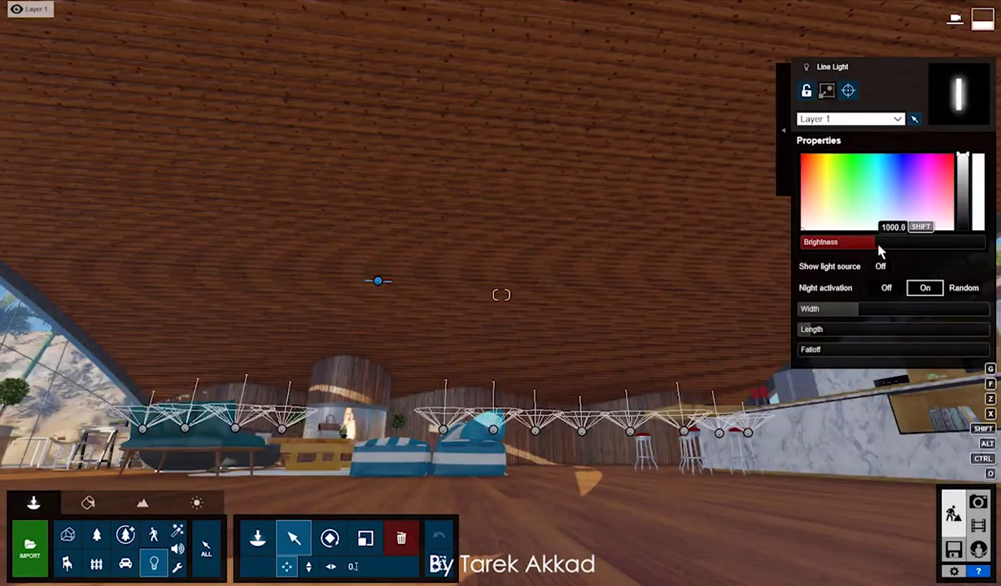
key("q")
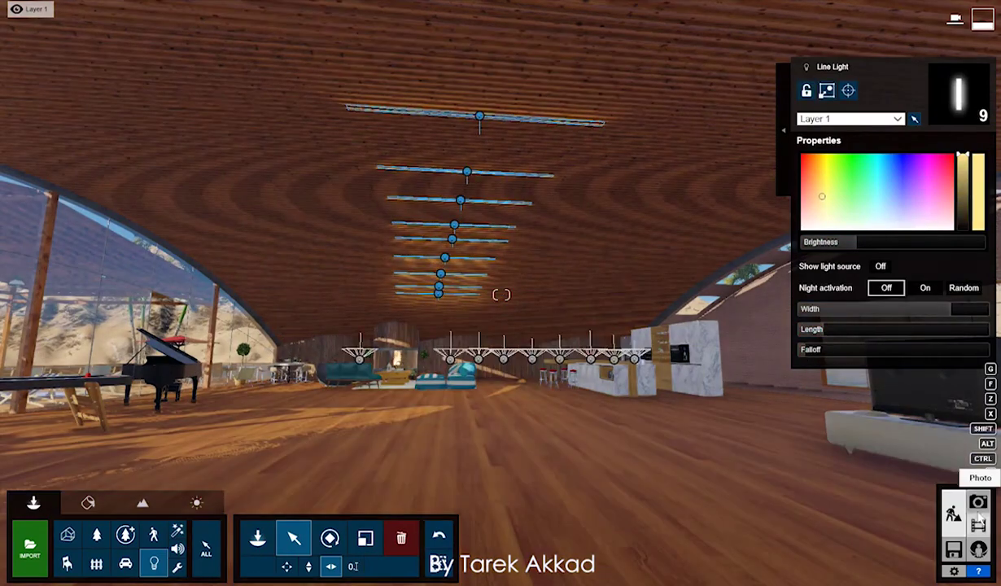
left_click(978, 502)
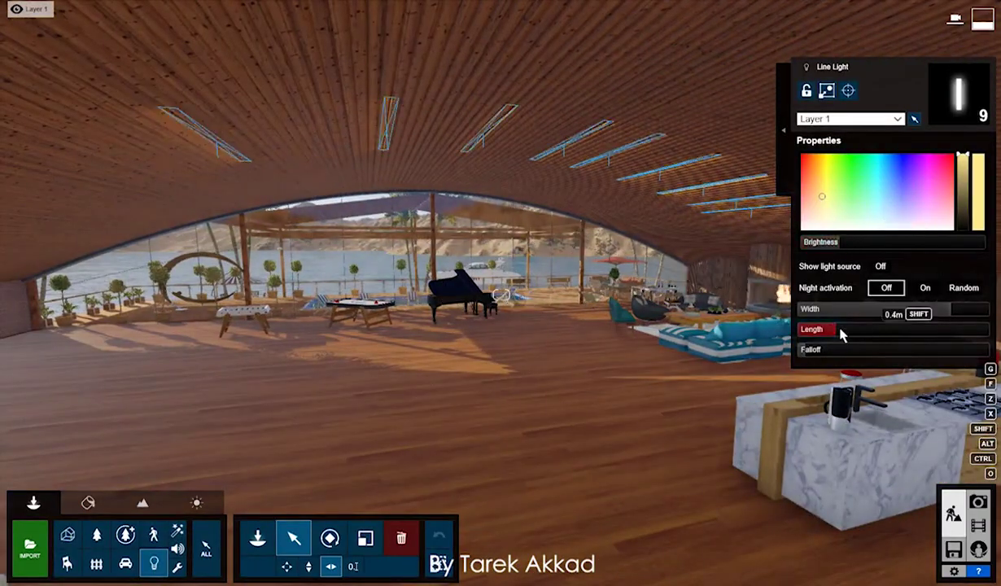
left_click(977, 504)
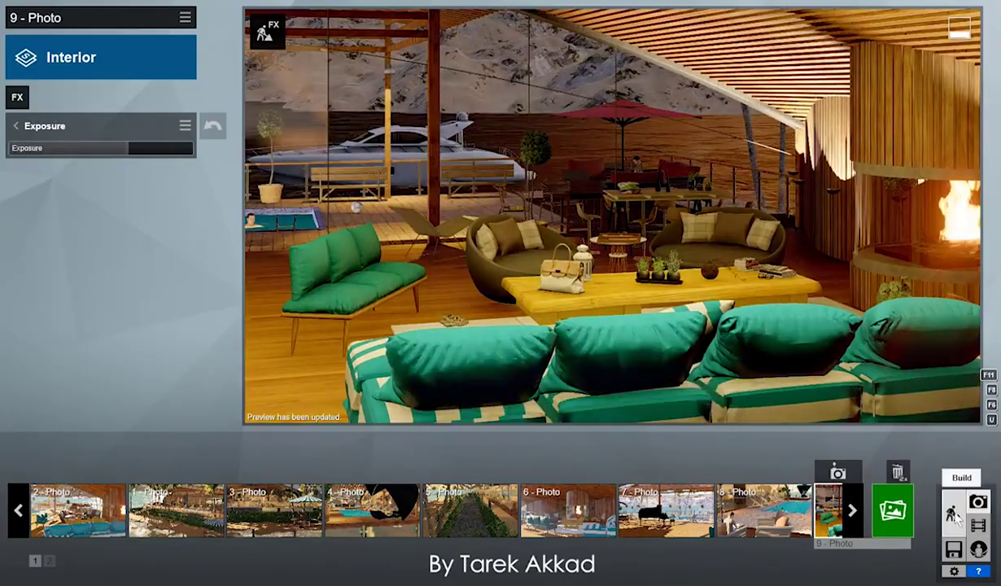
- Browse the sky photo effects, then render 2 - Photo with the specular reflection map option
left_click(954, 516)
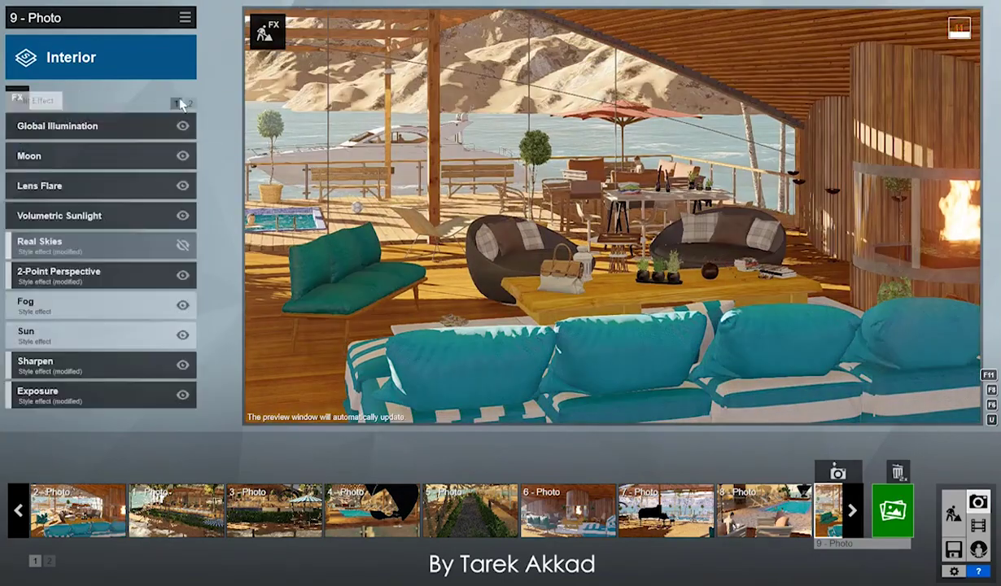
left_click(181, 103)
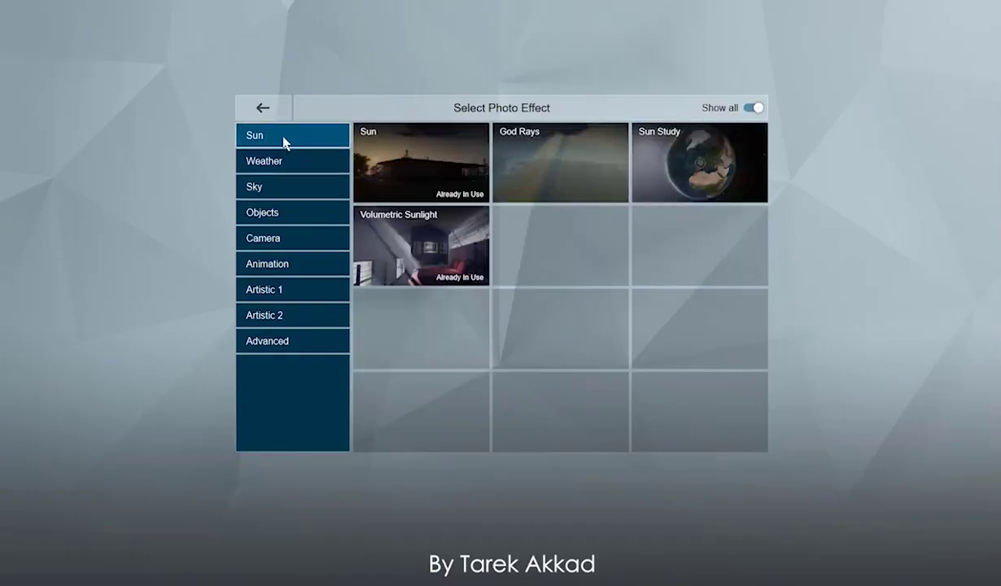
left_click(293, 186)
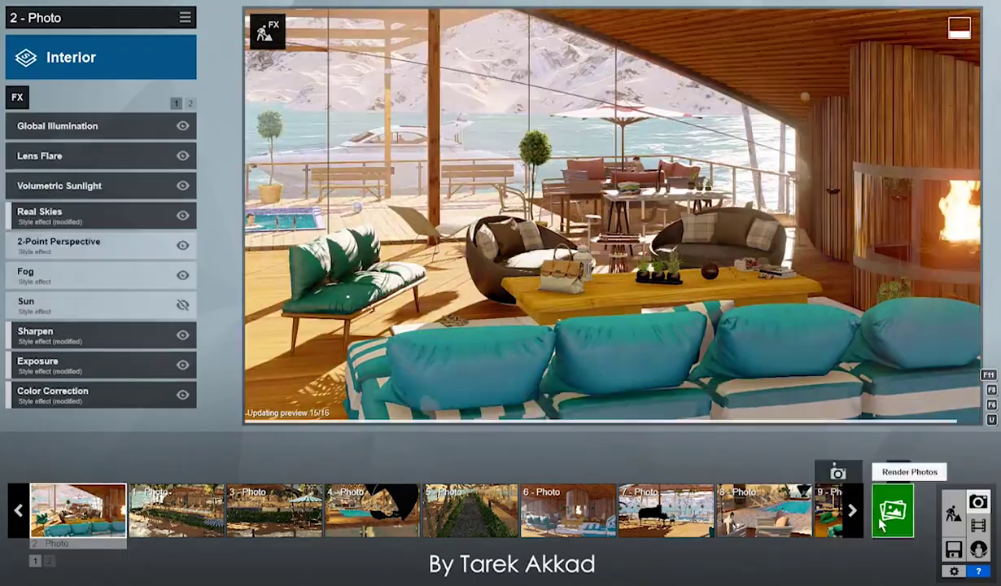
left_click(892, 510)
left_click(569, 451)
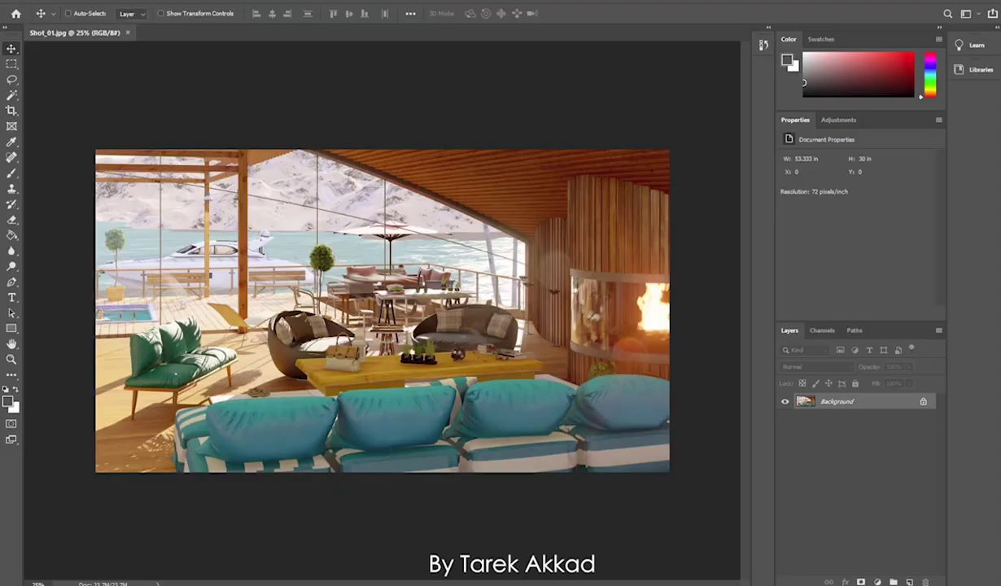
- Brighten the layer in Camera Raw by raising Whites and Blacks
scroll(433, 381, "up", 2, "alt")
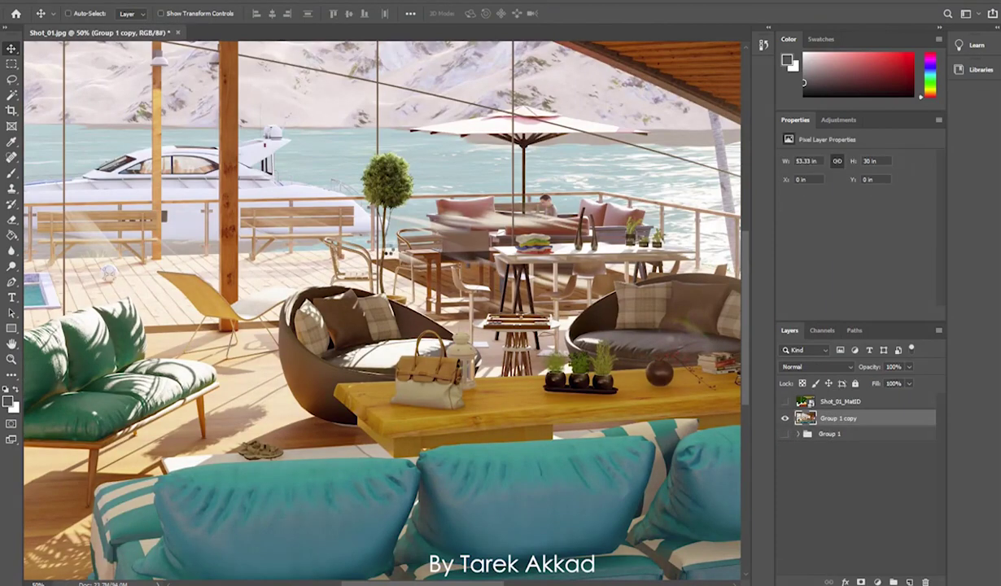
key("shift+ctrl+a")
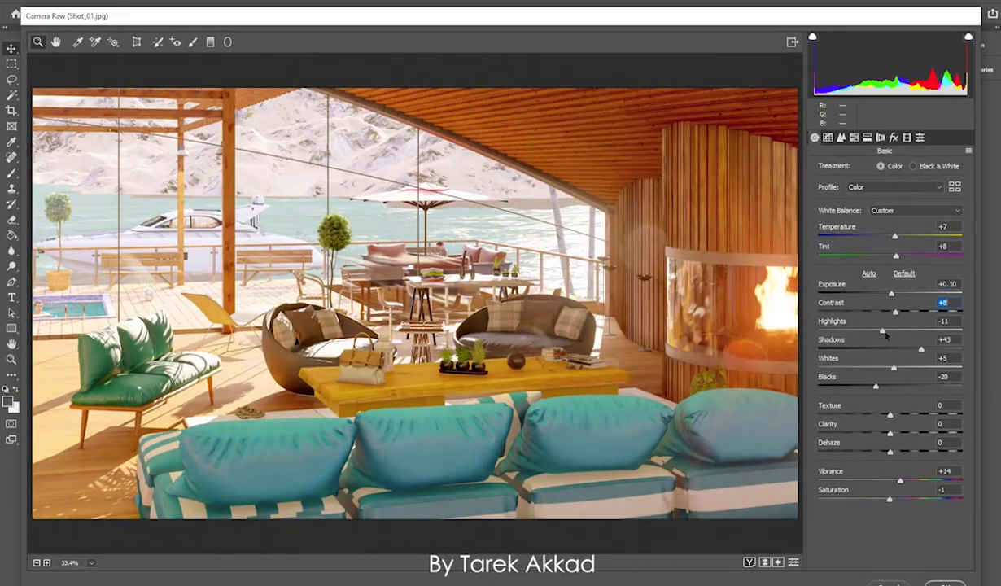
left_click_drag(883, 331, 879, 330)
mouse_move(893, 368)
left_mouse_down()
mouse_move(903, 368)
mouse_move(886, 388)
left_mouse_up()
left_click(944, 582)
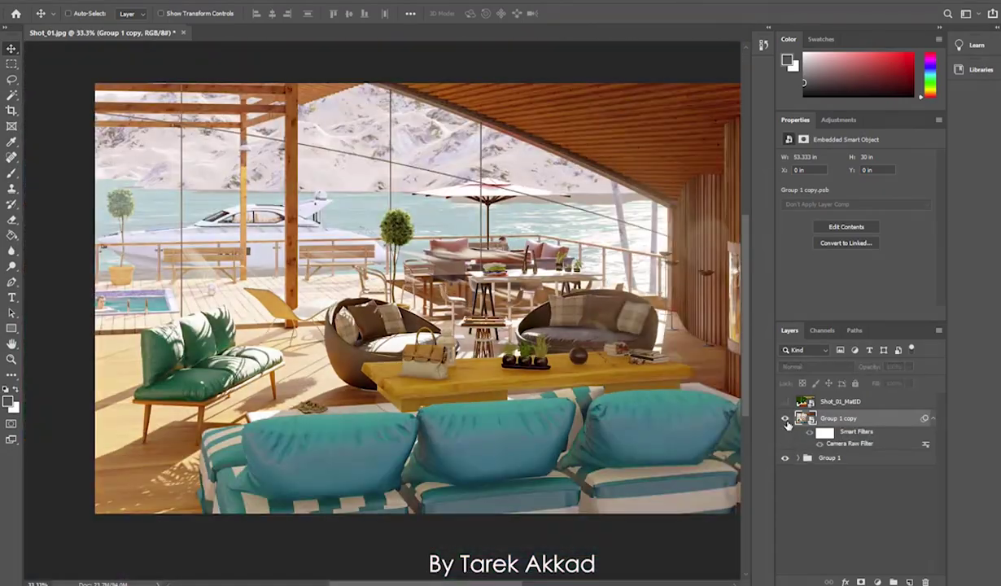
- Duplicate the graded layer as a Screen blend at 20% opacity
key("ctrl+j")
left_click(814, 366)
left_click(827, 366)
key("2")
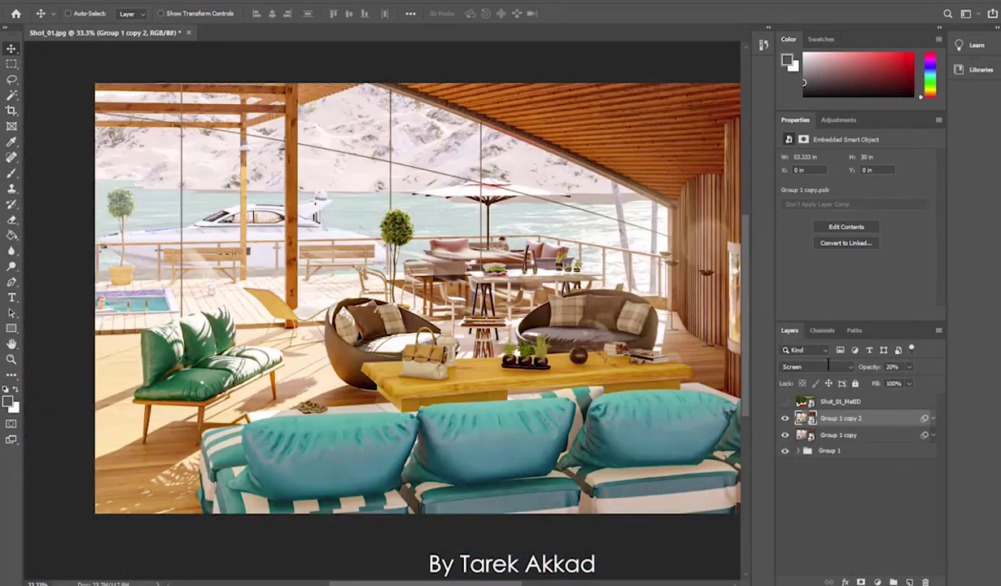
- Browse the Adjustments and Filter menus without applying one, then show the Shot_01_MatID map
left_click(82, 0)
mouse_move(95, 26)
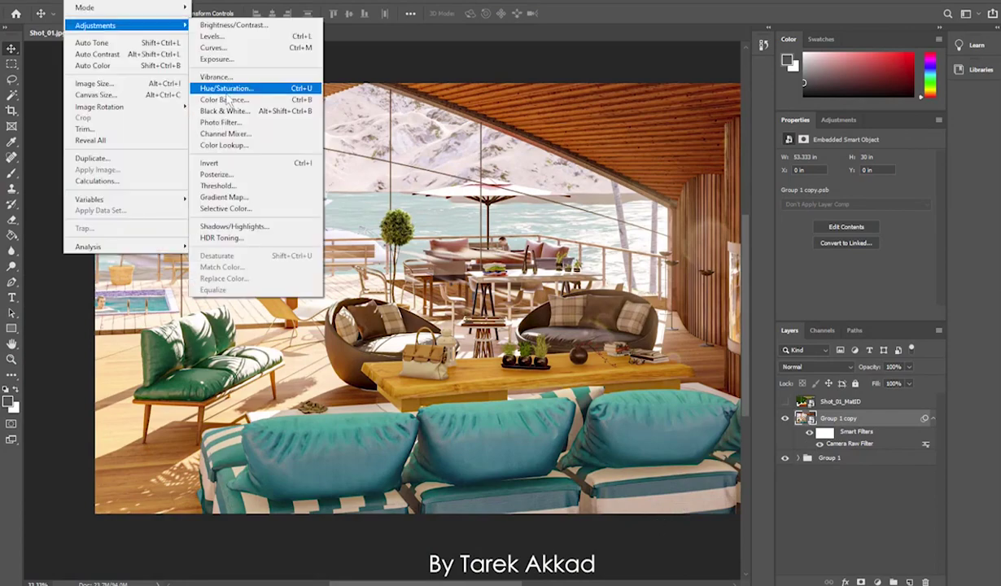
left_click(209, 88)
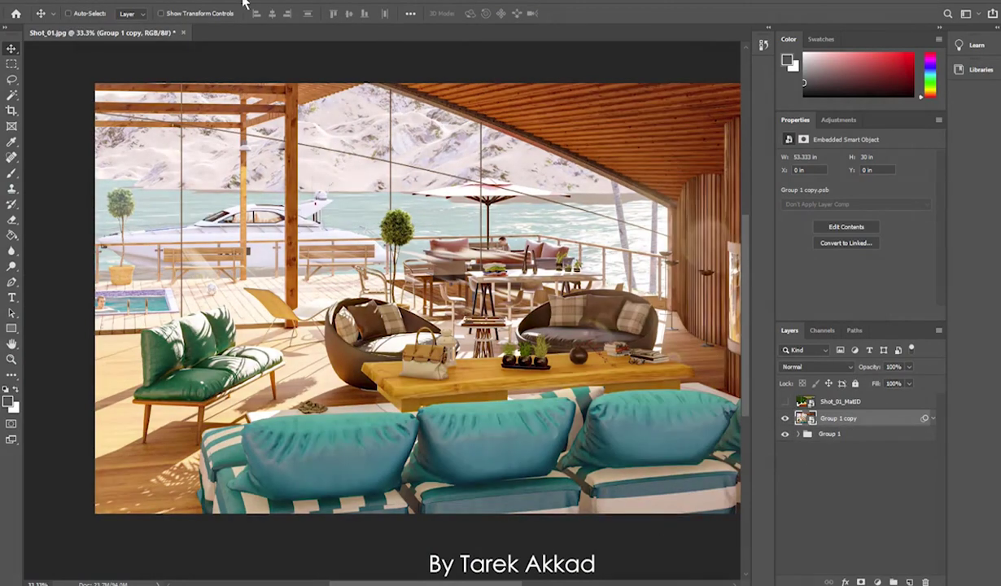
left_click(175, 0)
left_click(784, 402)
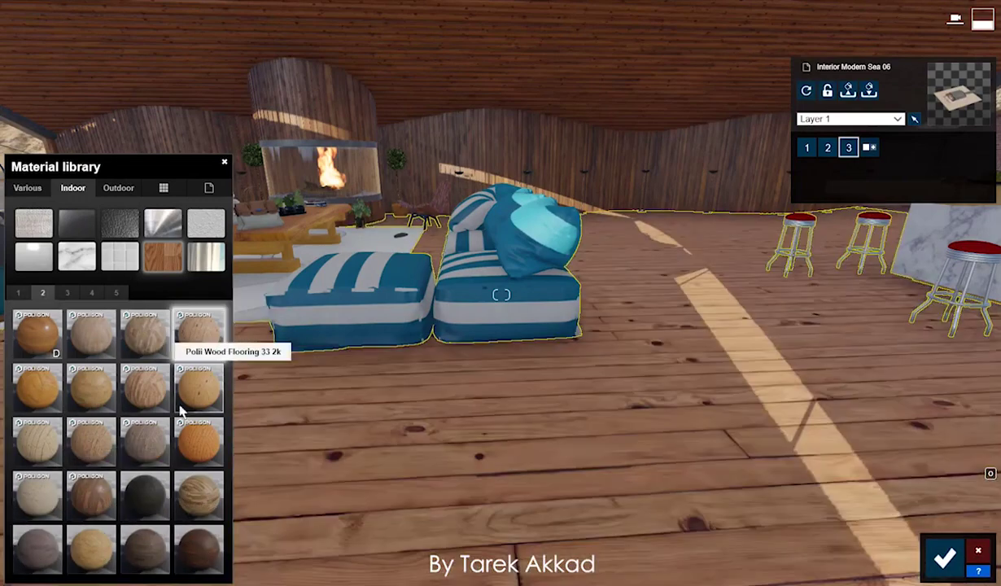
- Give the floor a wood flooring material and add three reflection planes near the fireplace glass
left_click(67, 292)
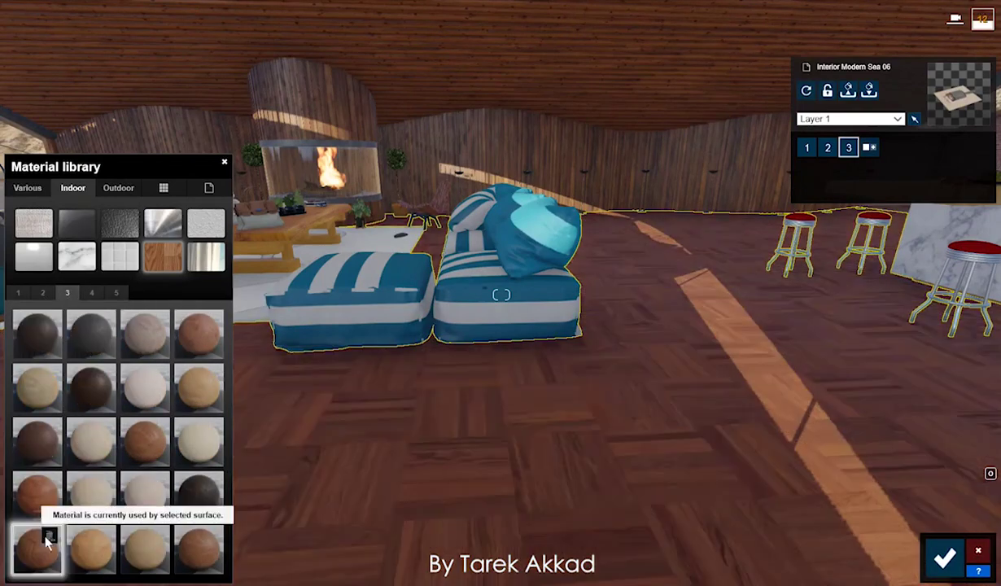
left_click(45, 409)
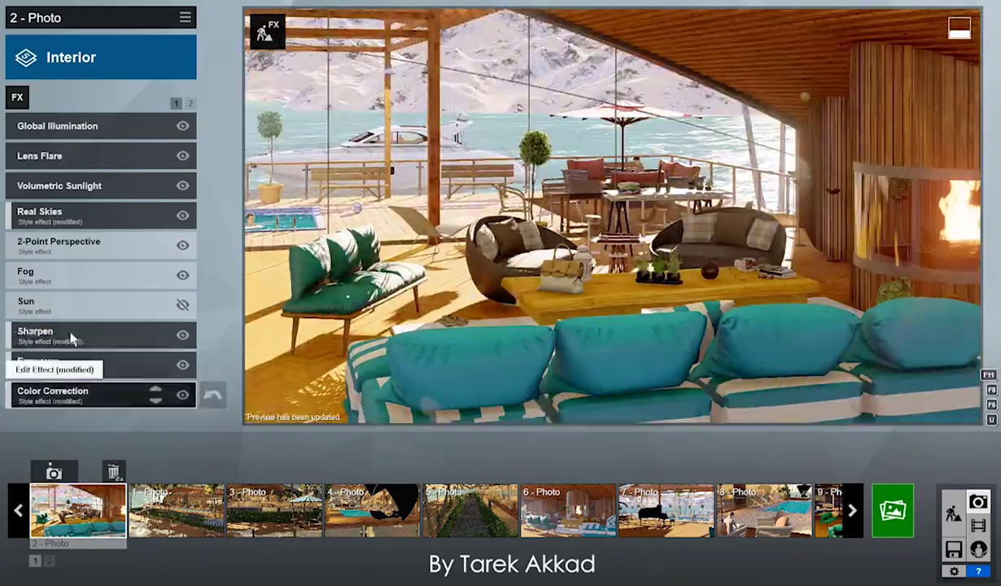
left_click(189, 103)
left_click(48, 123)
left_click(407, 165)
left_click(86, 563)
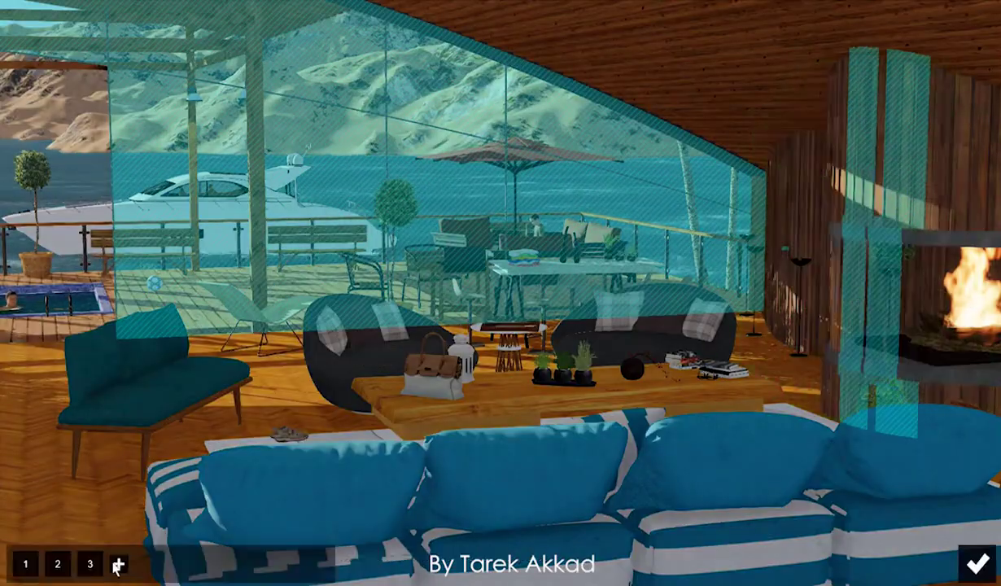
left_click(183, 563)
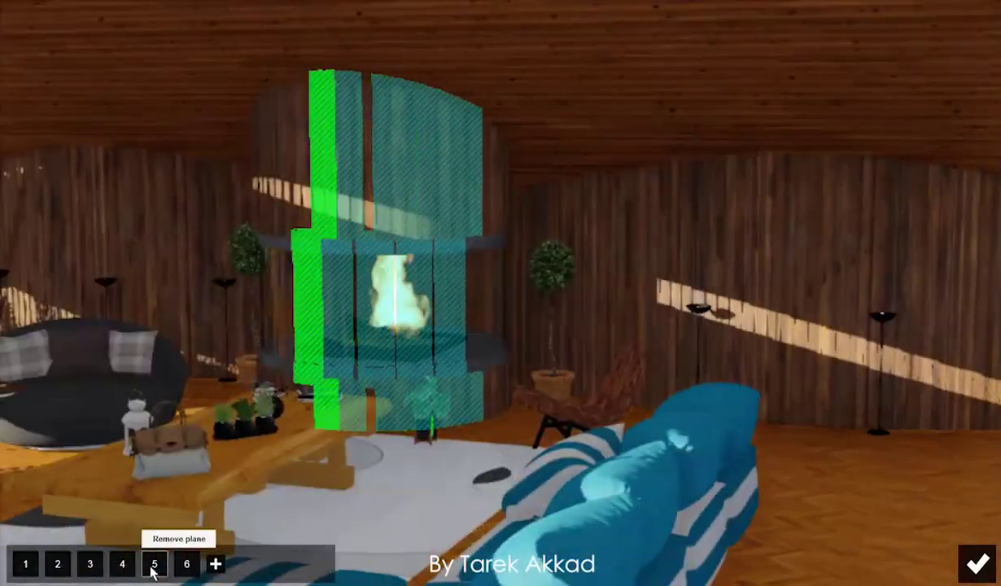
left_click(216, 563)
left_click(98, 538)
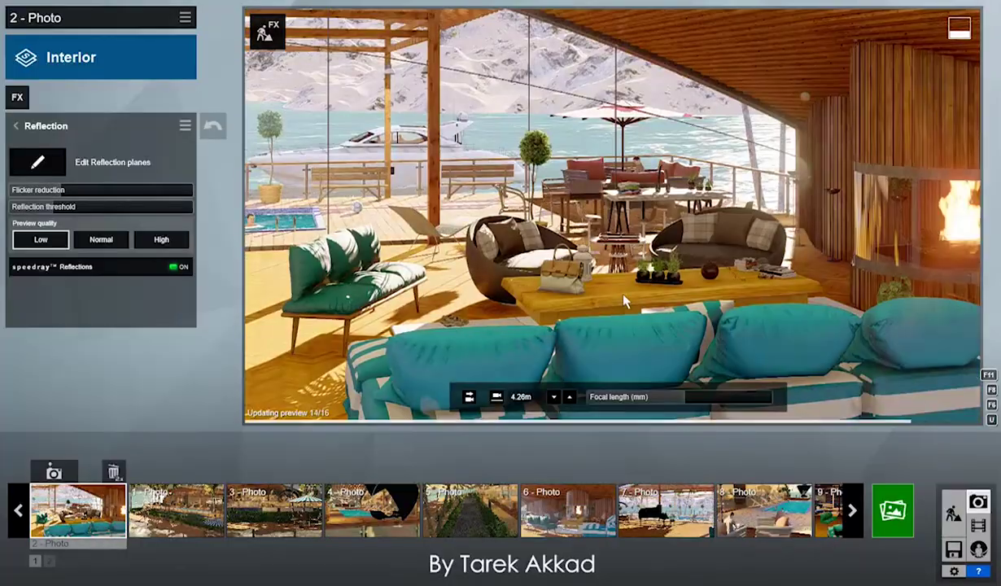
- Rearrange the bag, glasses and book stack on the lounge table
left_click(952, 513)
left_click(569, 457)
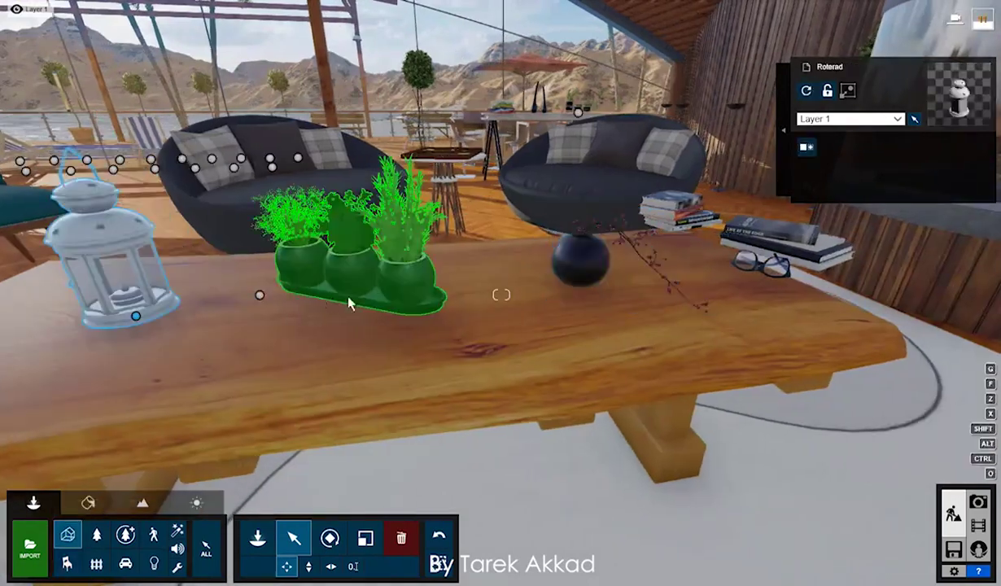
left_click_drag(761, 262, 643, 333)
left_click_drag(785, 245, 740, 289)
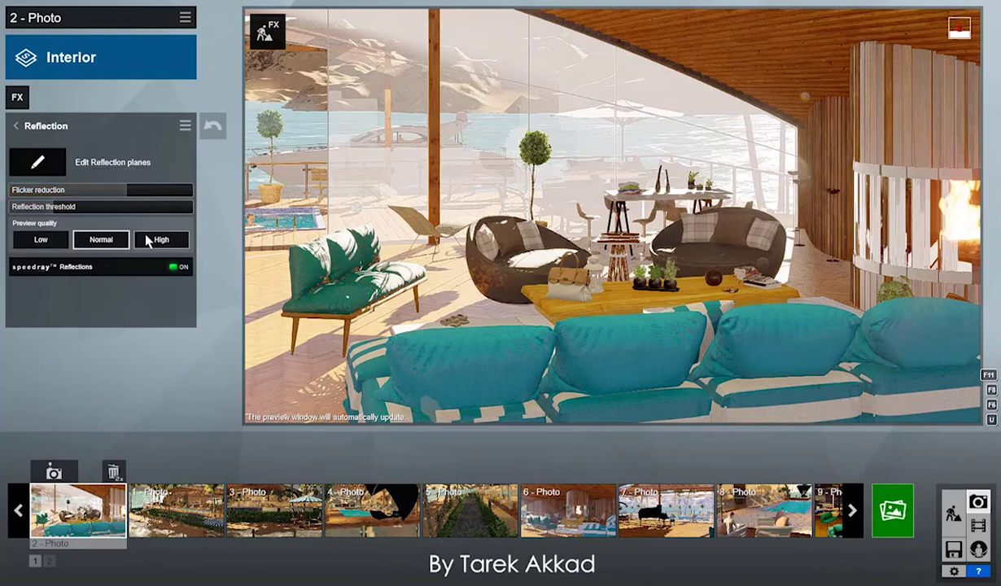
- Set the reflection preview quality to normal and add another reflection plane
left_click(159, 239)
left_click(50, 246)
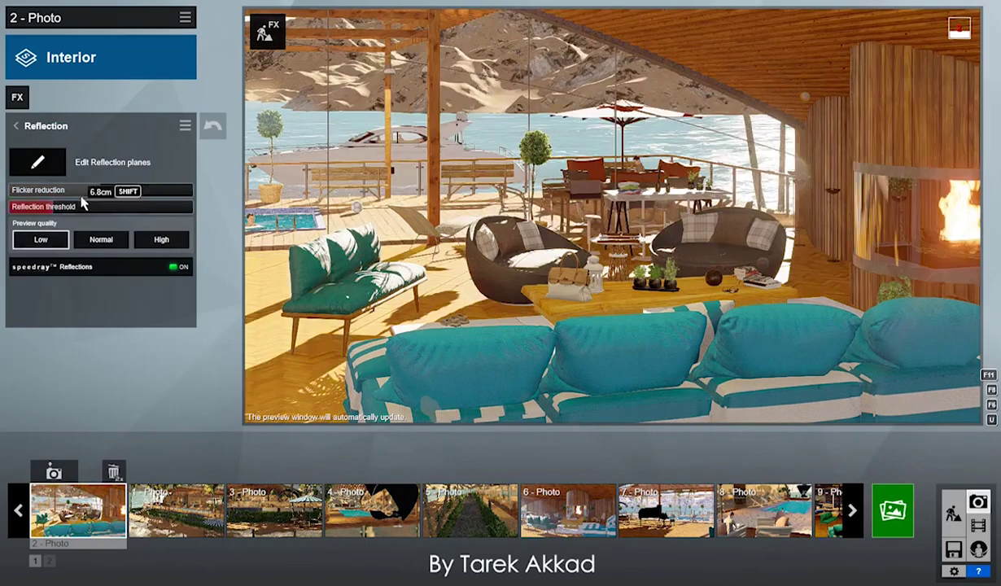
left_click(96, 245)
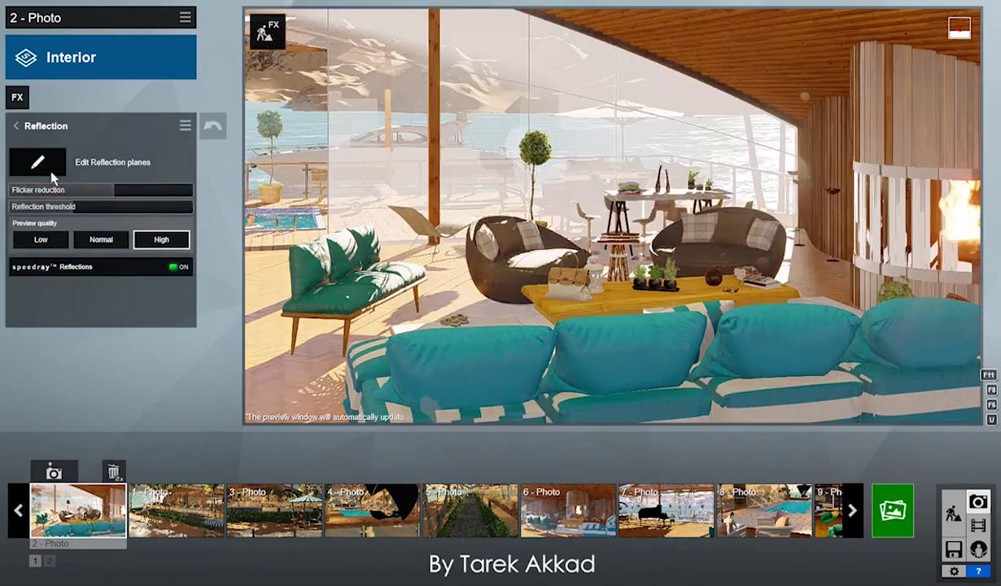
left_click(51, 166)
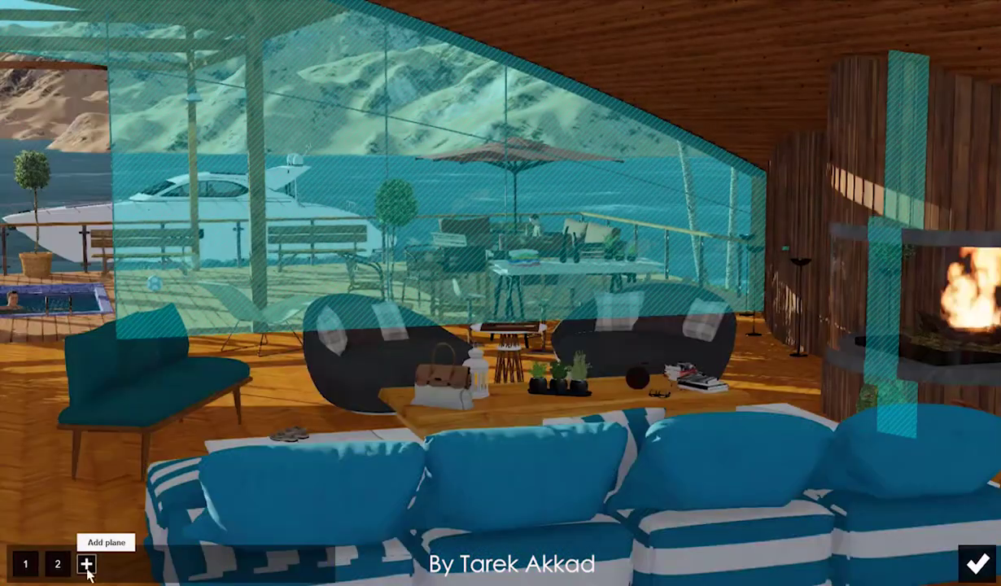
left_click(87, 570)
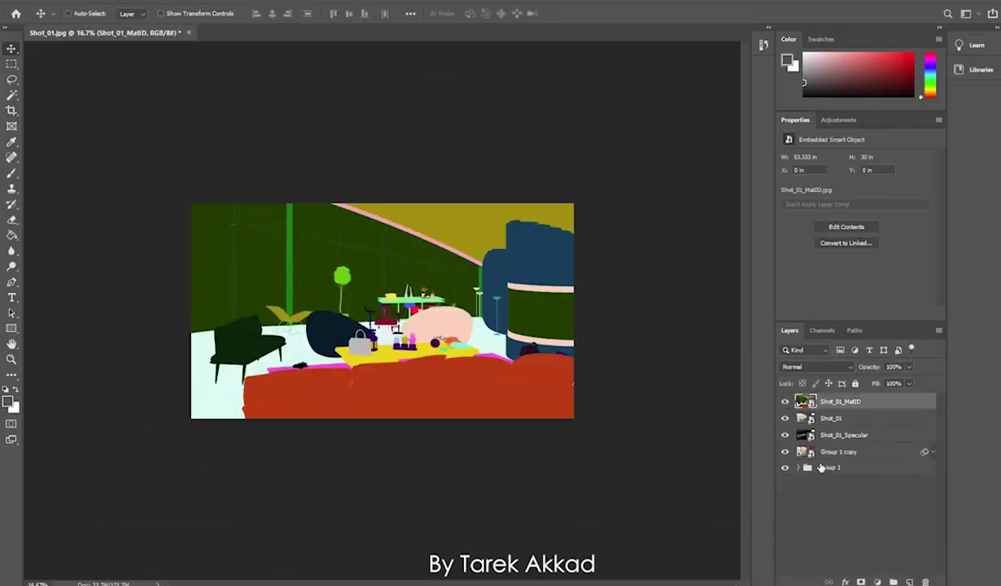
- Darken the render in Camera Raw by lowering highlights, shadow lift and whites
left_click(785, 418)
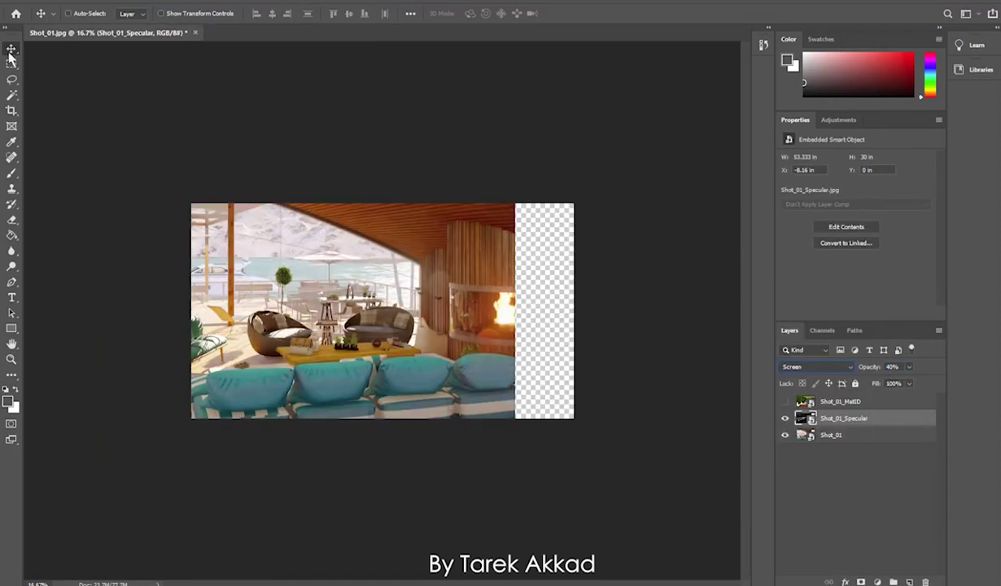
left_click(786, 402)
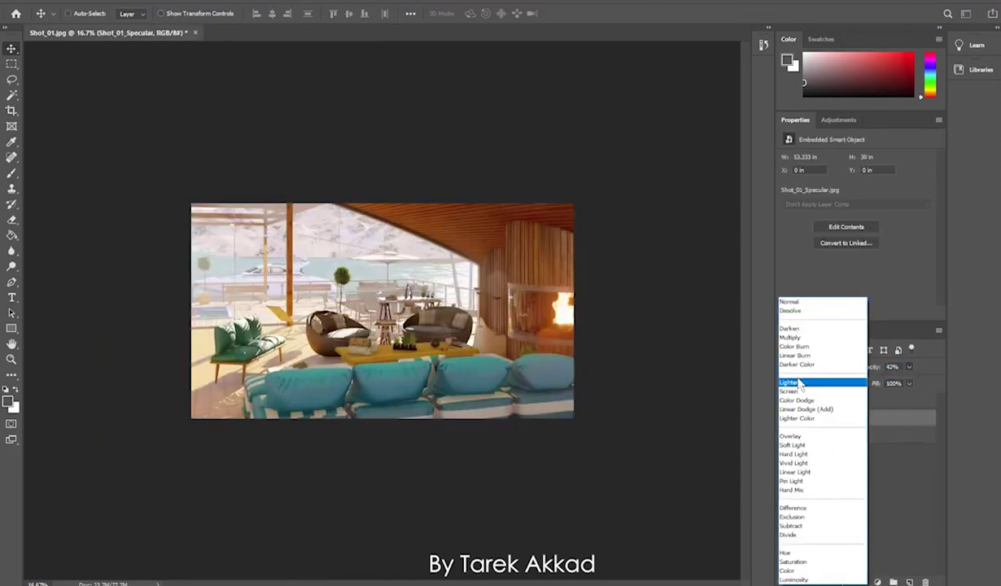
key("shift+ctrl+a")
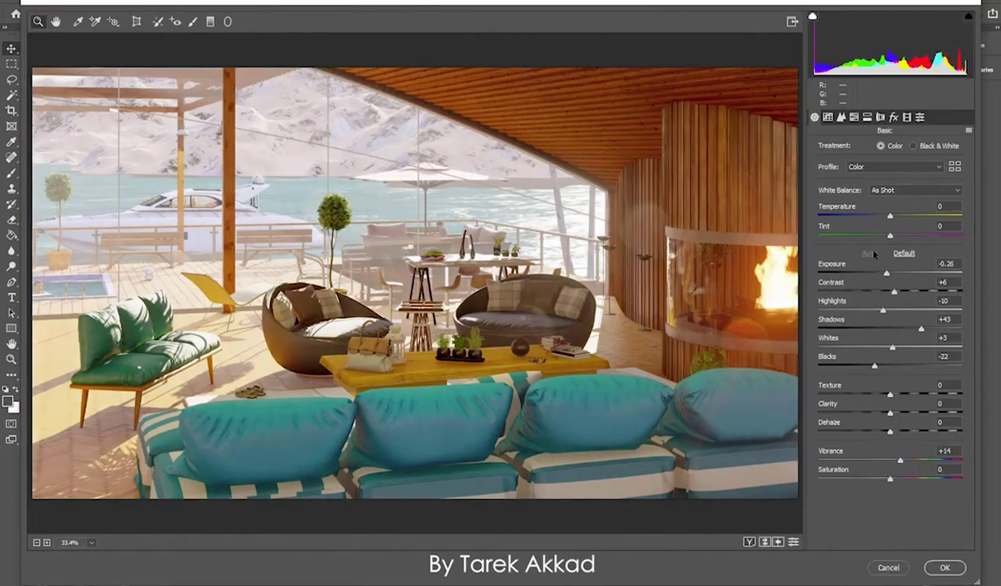
left_click_drag(891, 314, 871, 311)
left_click_drag(920, 329, 909, 329)
left_click_drag(892, 348, 877, 347)
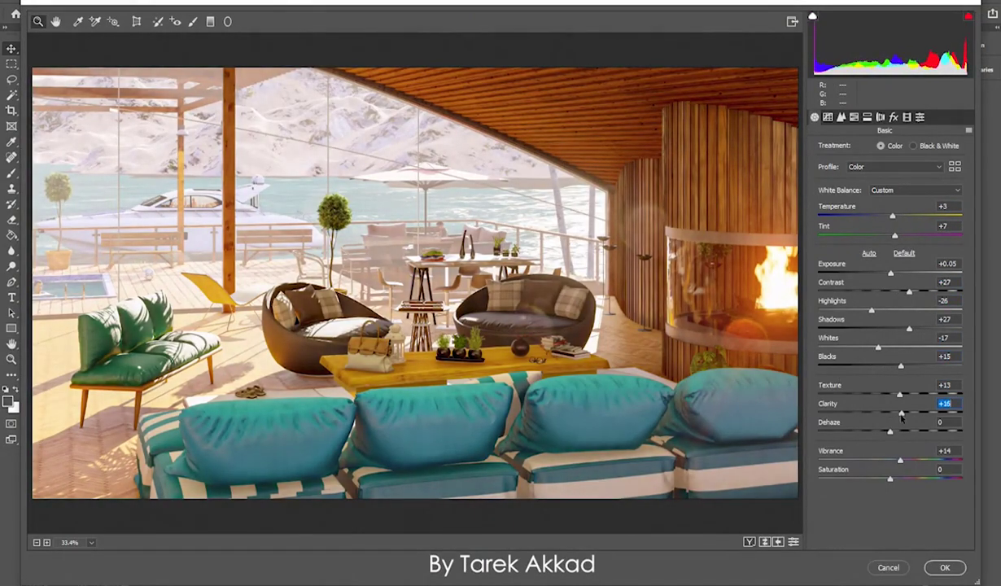
key("Return")
- Adjust the Blue channel in Curves, then show the interior material-ID map
key("ctrl+m")
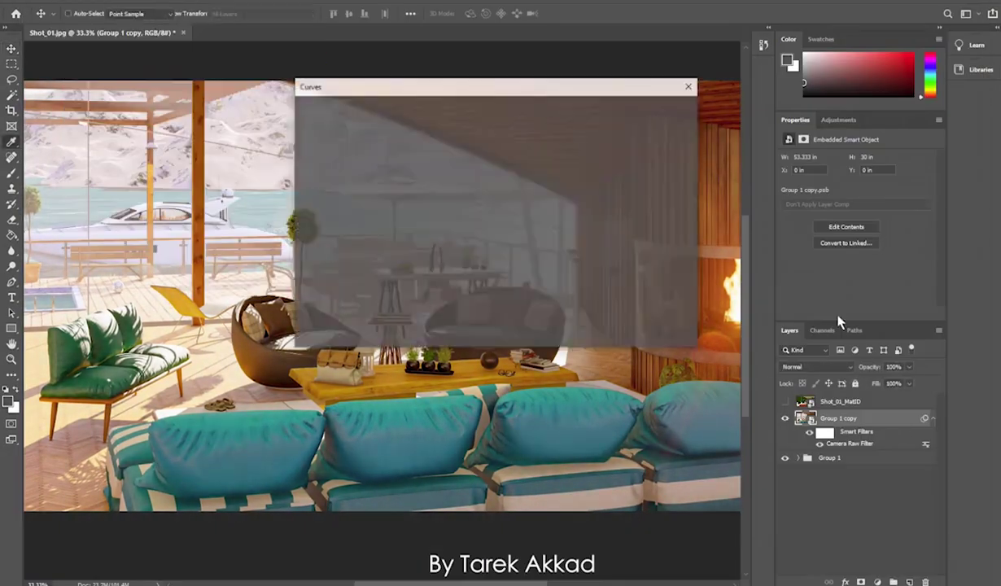
left_click(591, 181)
left_click(590, 221)
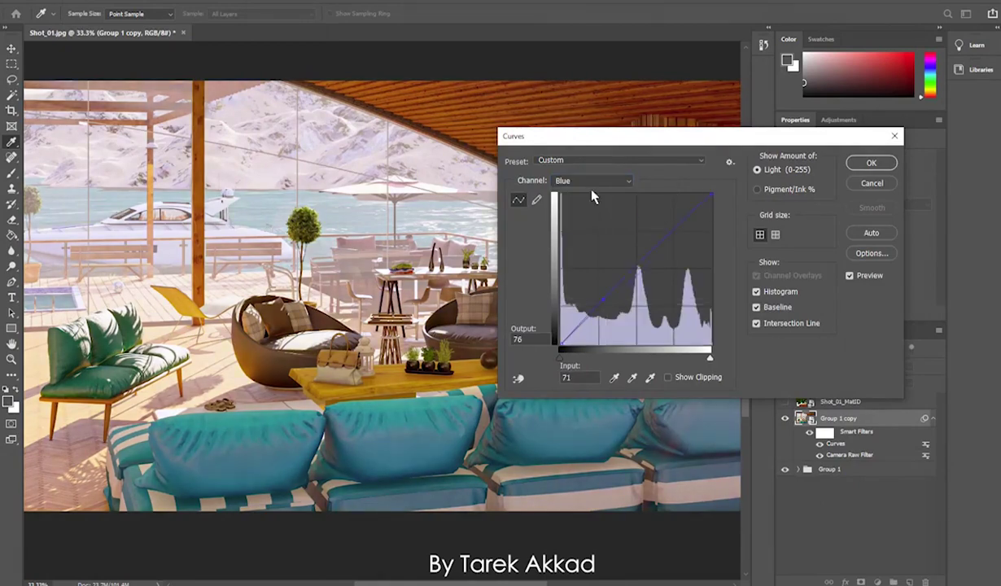
key("Return")
left_click(932, 418)
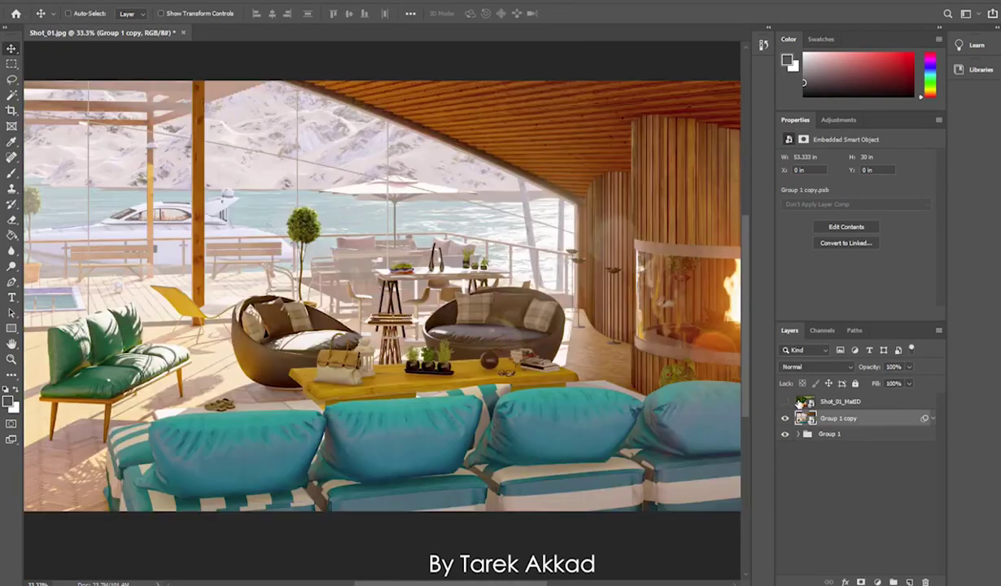
left_click(788, 404)
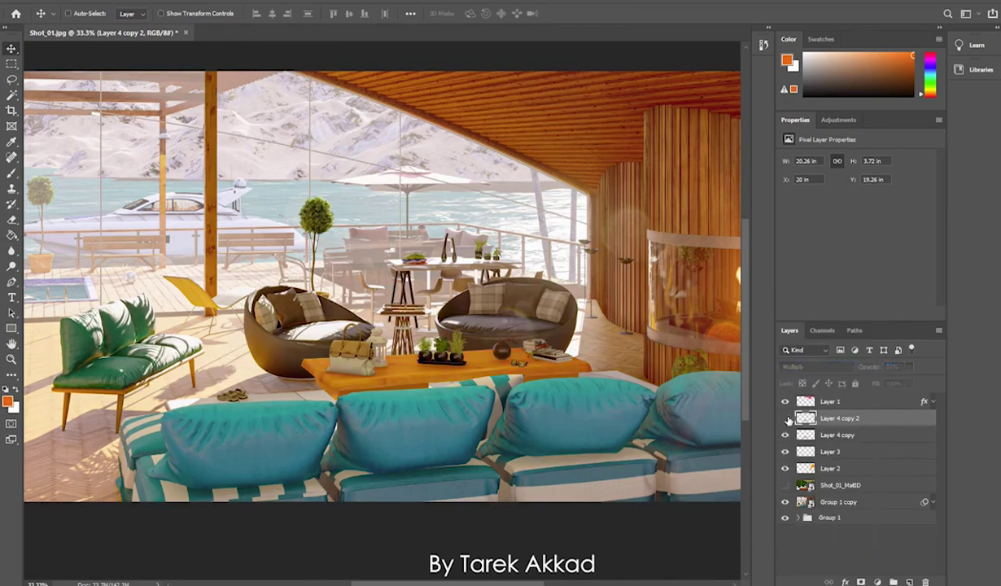
- Fill the sofa cushions with a blue Soft Light tint at 53% opacity
left_click_drag(787, 418, 786, 485)
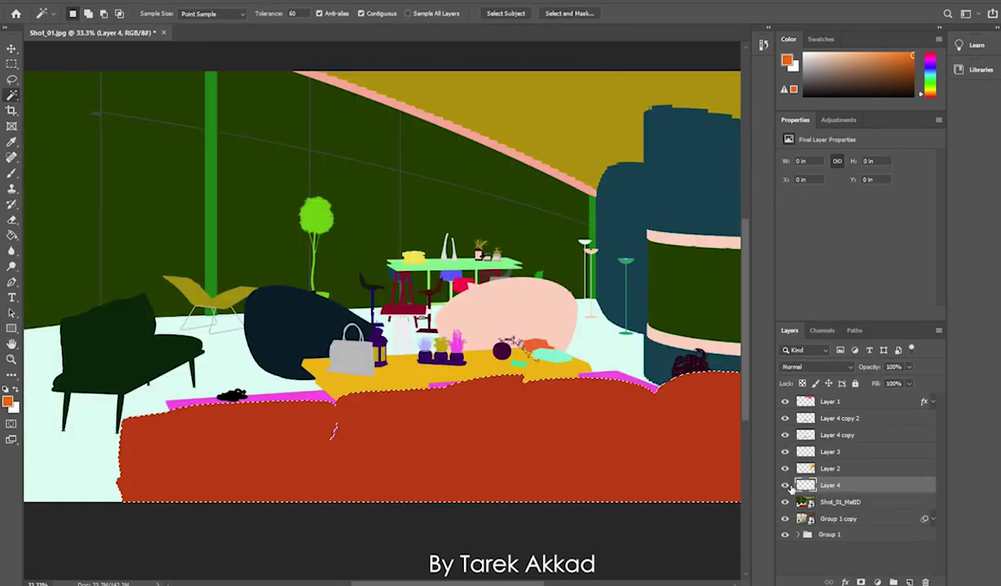
left_click(785, 502)
key("g")
left_click(9, 400)
left_click(488, 358)
left_click(710, 311)
left_click(407, 439)
left_click(816, 367)
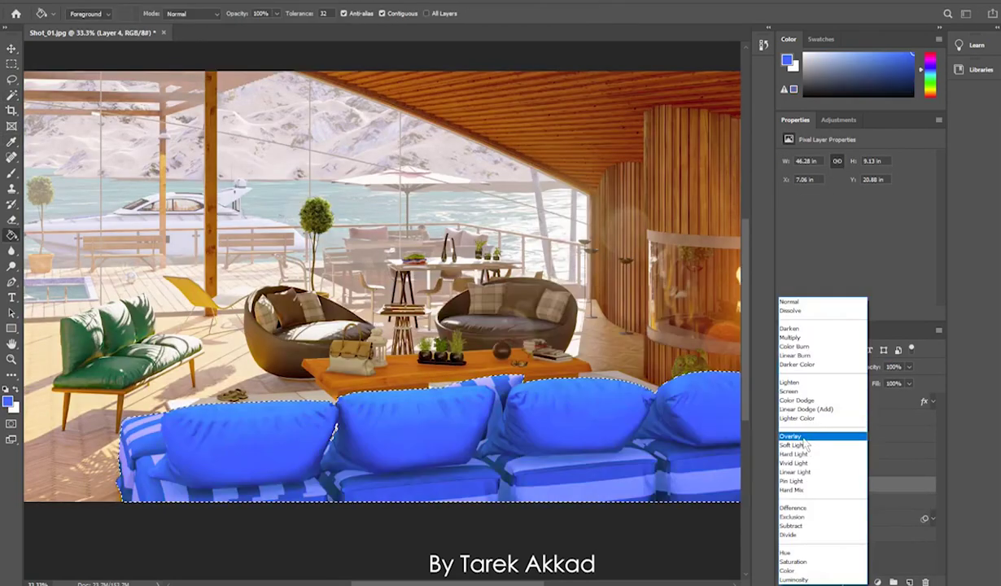
left_click(826, 441)
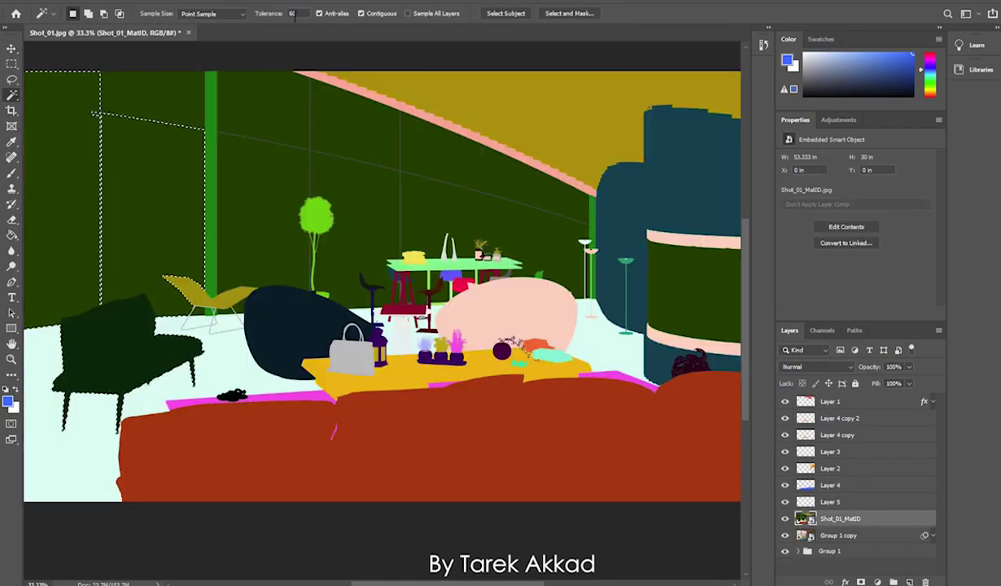
- Zoom out and toggle the material-ID map to compare the tinted sofa
scroll(63, 389, "up", 2, "alt")
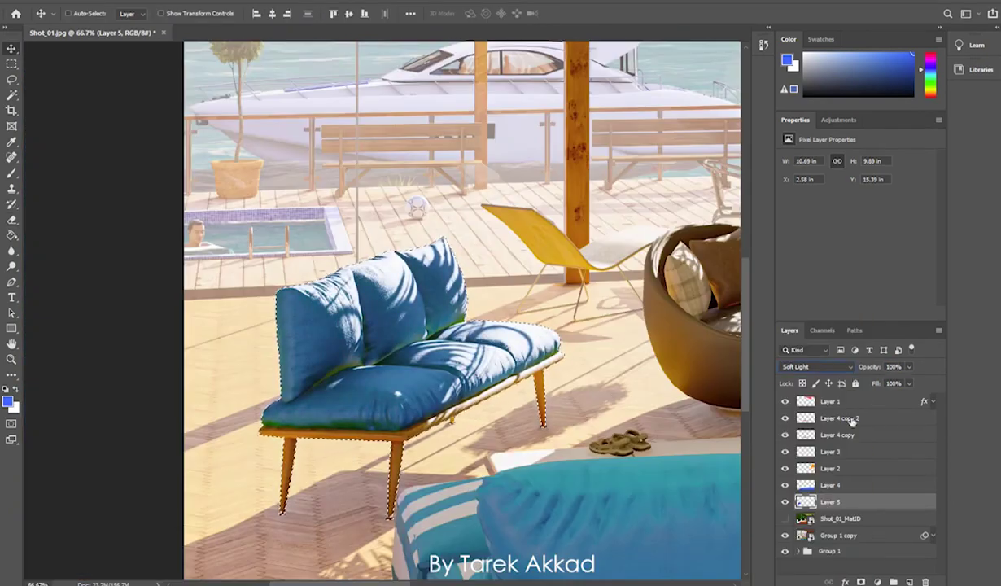
key("ctrl+minus")
left_click(785, 518)
left_click(786, 518)
left_click(785, 518)
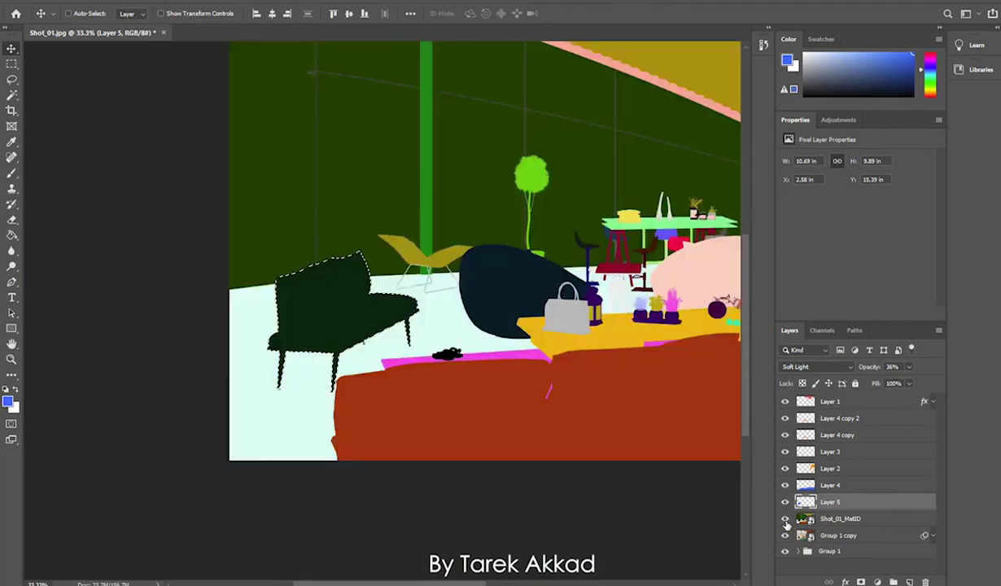
left_click(786, 518)
key("ctrl+minus")
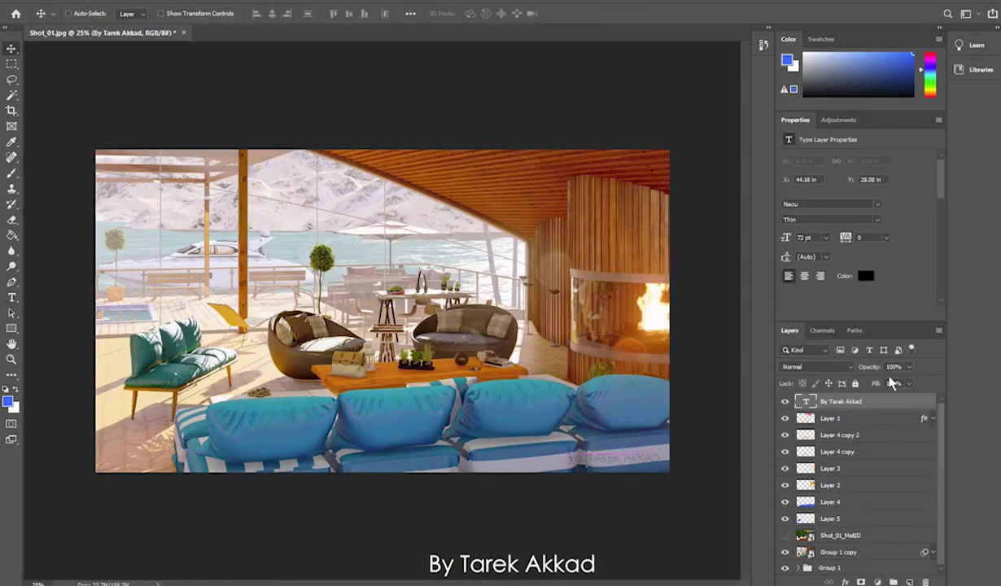
- Reopen the interior render's Camera Raw filter and raise the shadows and whites
scroll(925, 555, "down", 2)
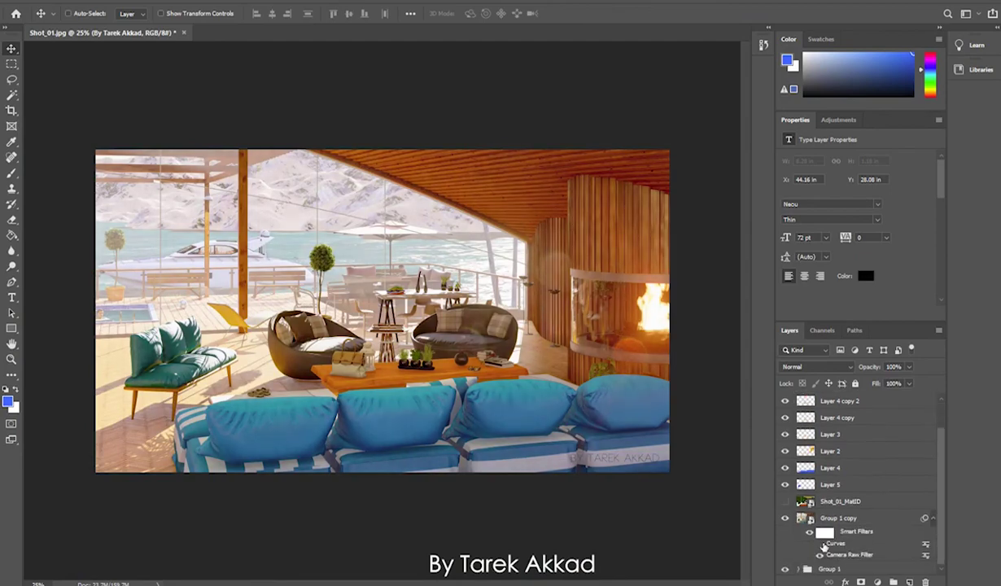
double_click(827, 540)
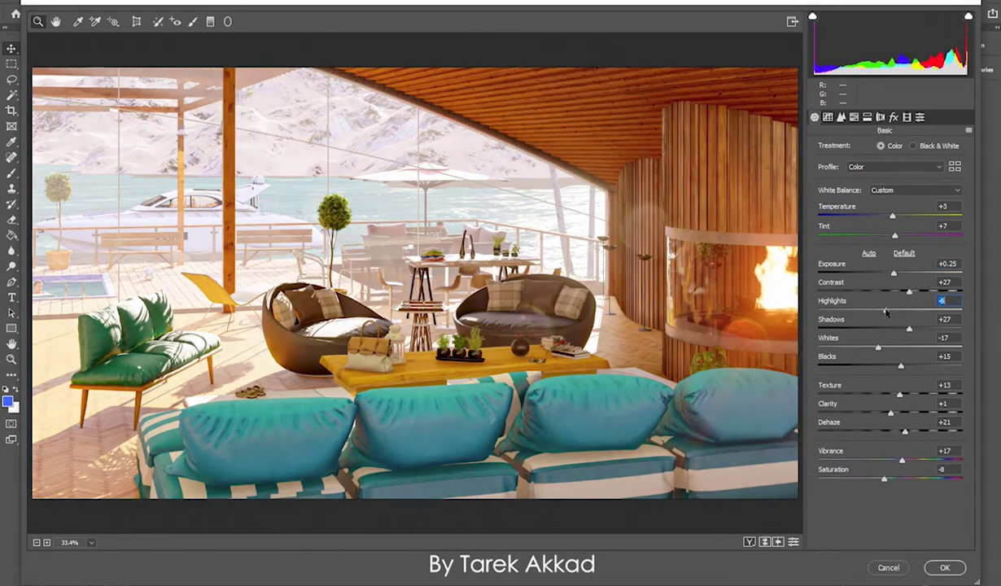
left_click_drag(909, 329, 926, 329)
left_click_drag(878, 348, 902, 347)
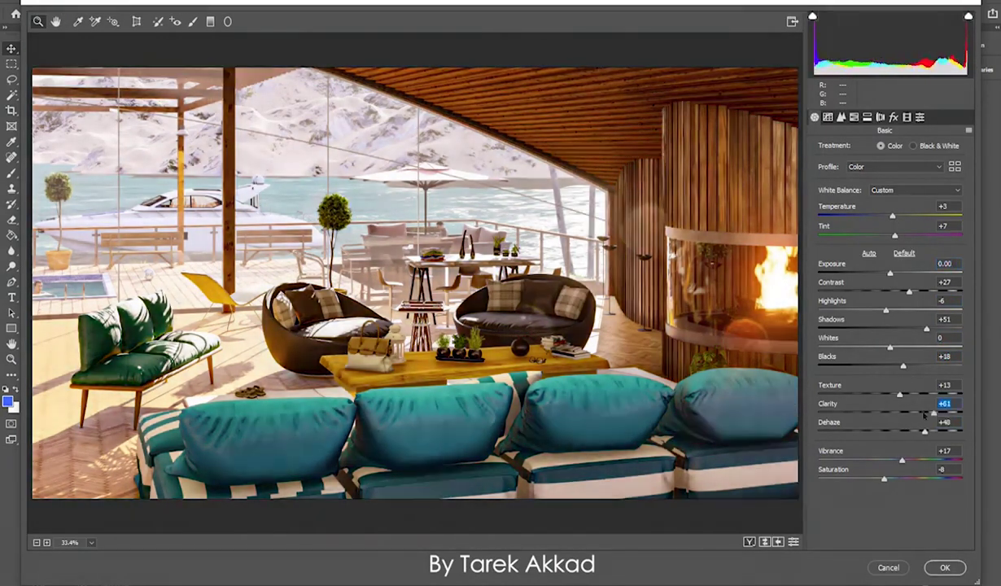
key("Return")
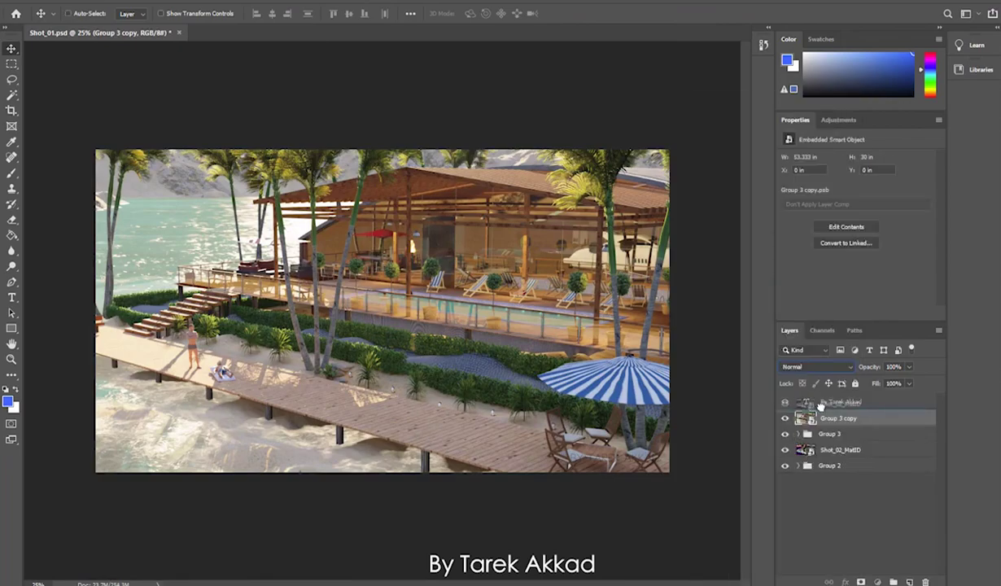
- Regrade the beach render in Camera Raw: less dehaze, clarity and contrast, more texture, neutral tint
left_click(785, 418)
left_click(786, 418)
left_click(786, 418)
left_click(785, 418)
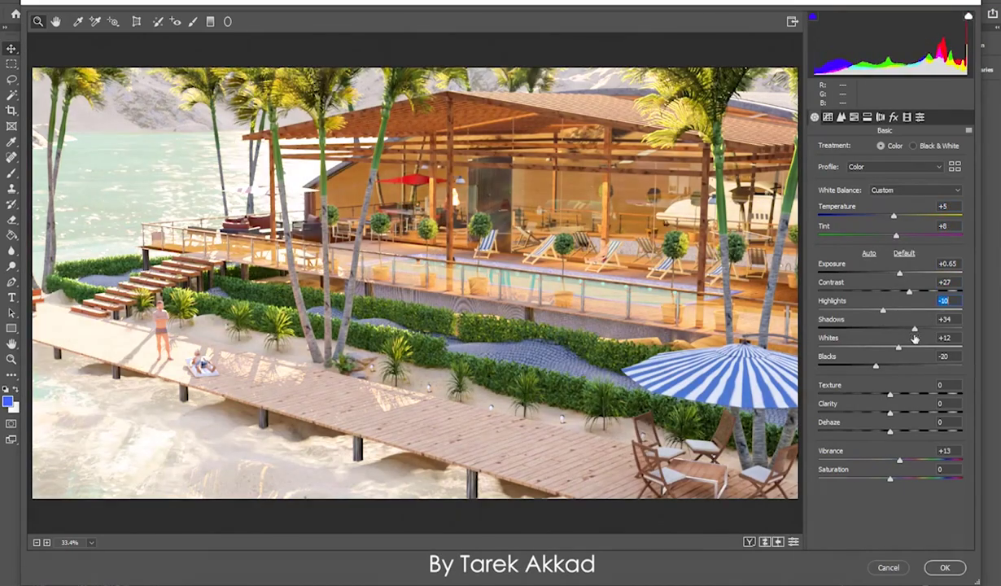
left_click_drag(919, 430, 909, 431)
left_click_drag(907, 413, 894, 413)
left_click_drag(908, 394, 924, 394)
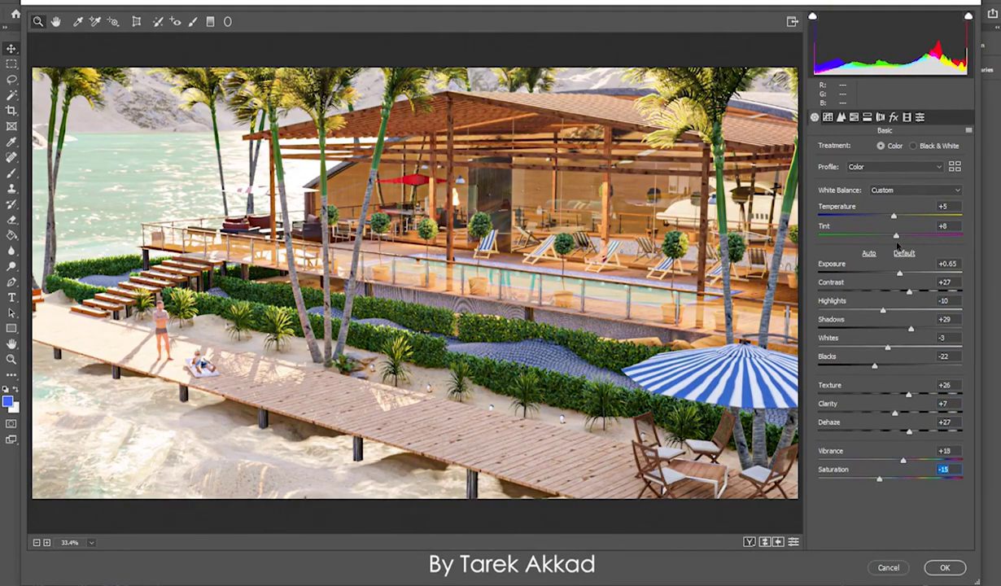
left_click_drag(909, 290, 898, 290)
left_click_drag(908, 236, 900, 235)
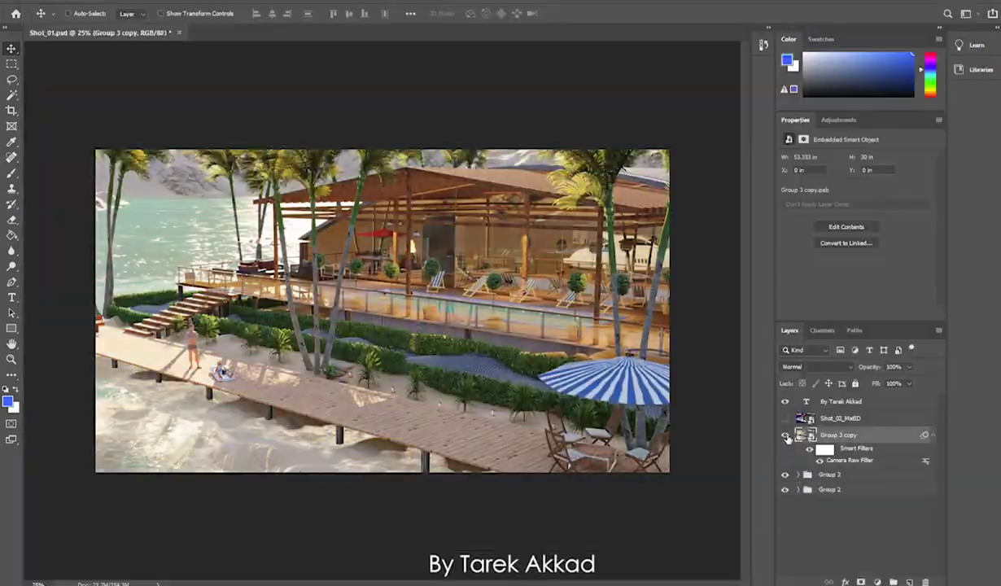
- Select the sea on the ID map and fill it blue on a new layer
scroll(603, 248, "up", 5, "alt")
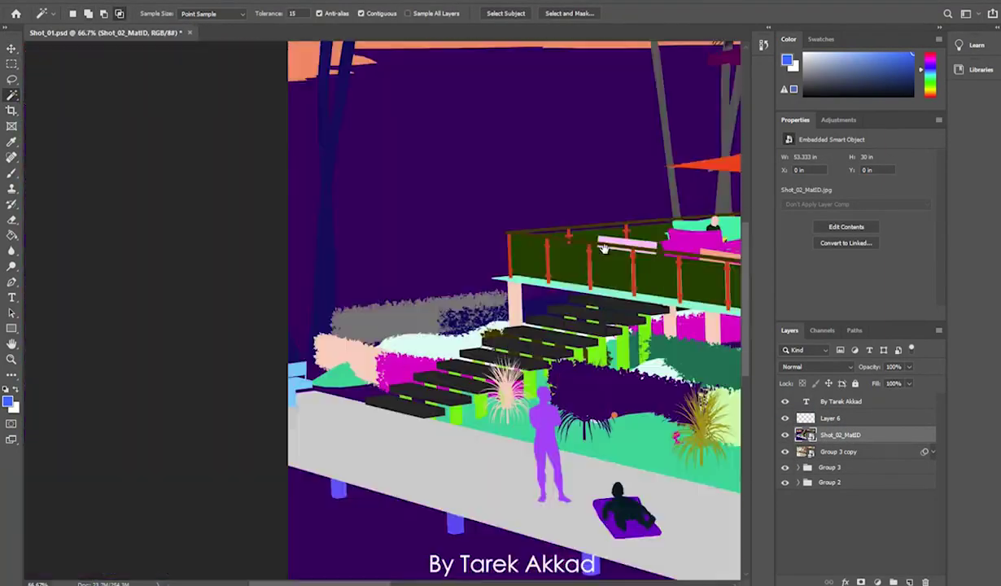
left_click_drag(603, 248, 626, 309)
left_click(350, 221)
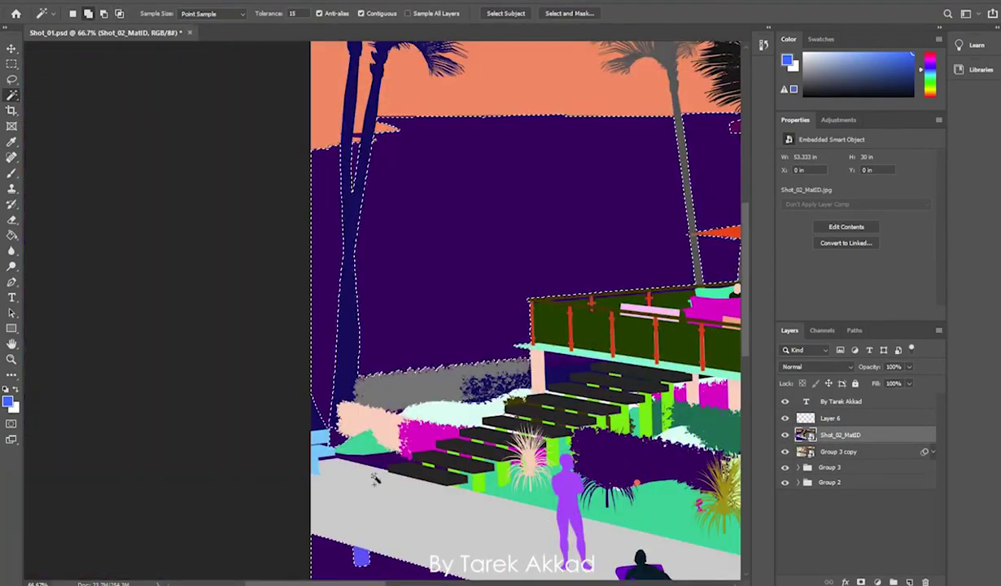
scroll(374, 479, "down", 3, "alt")
left_click(830, 418)
left_click(785, 434)
left_click(7, 401)
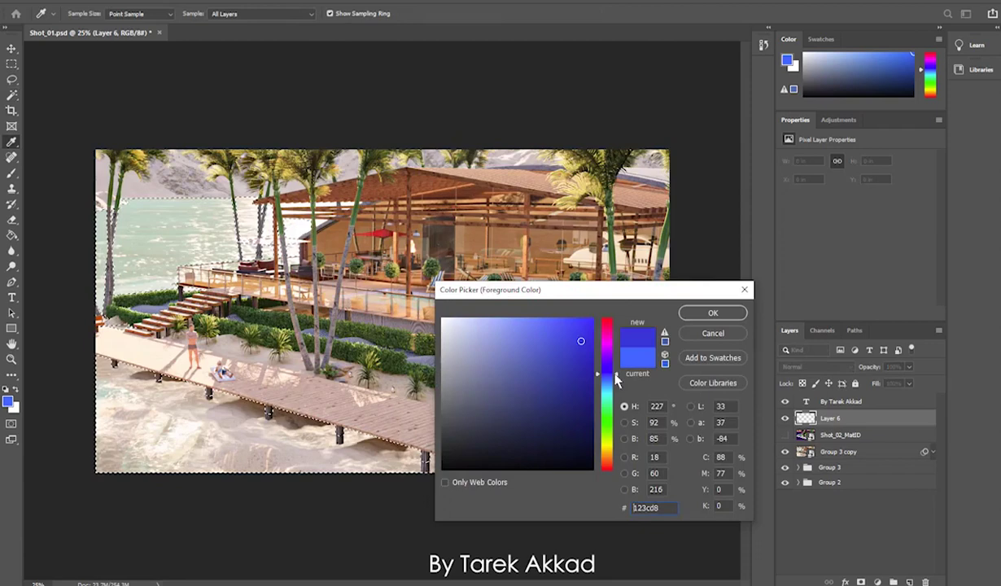
left_click(713, 314)
key("g")
left_click(244, 407)
- Set the sea tint to Soft Light at 83% opacity and ready a soft brush for its edges
key("shift+alt+f")
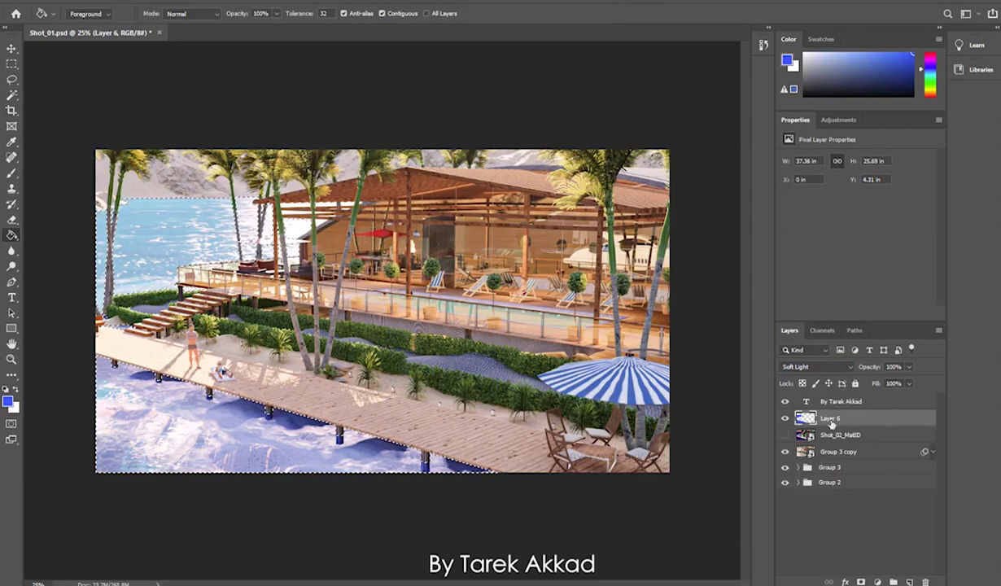
key("8")
key("3")
left_click(13, 220)
key("ctrl+d")
right_click(186, 391)
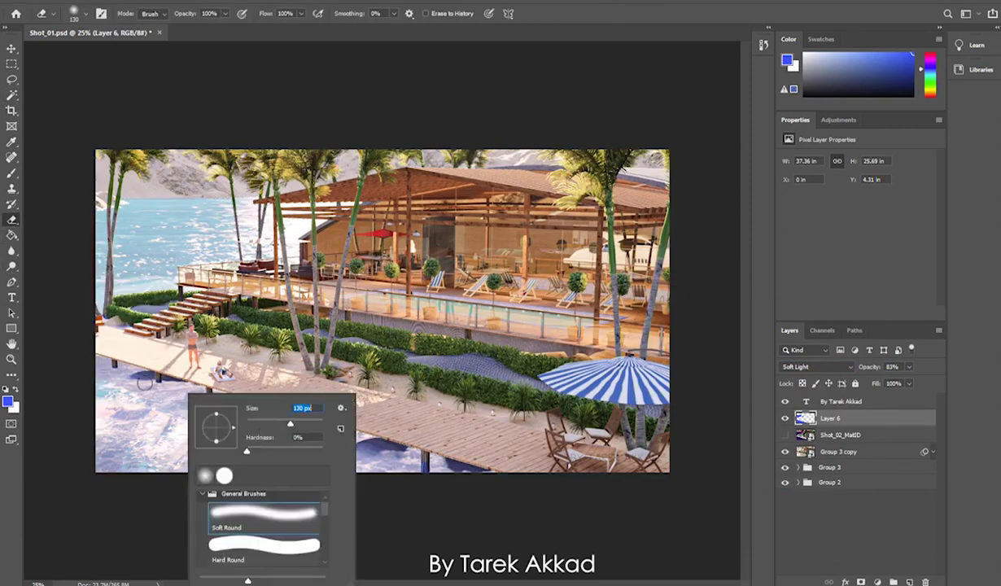
key("Escape")
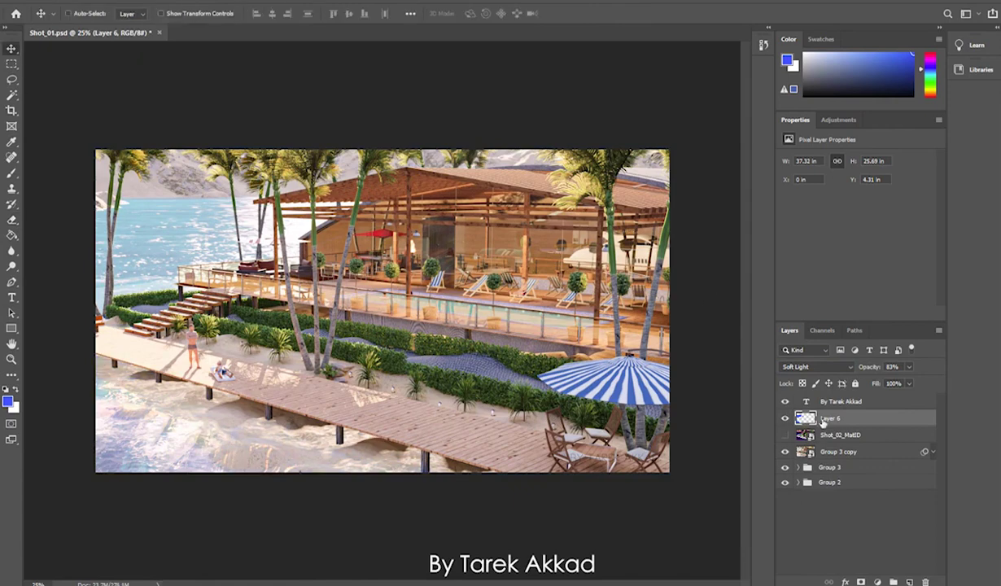
- Try a Multiply duplicate of the sea tint, delete it, and show Shot_02_MatID again
left_click_drag(896, 533, 909, 582)
left_click(816, 367)
left_click(797, 349)
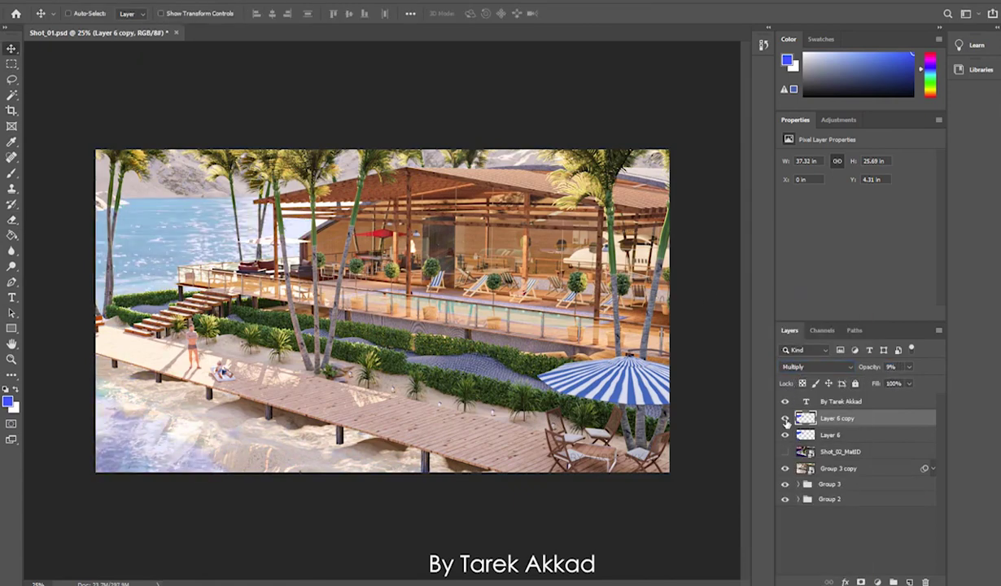
left_click(786, 419)
left_click(786, 420)
key("Delete")
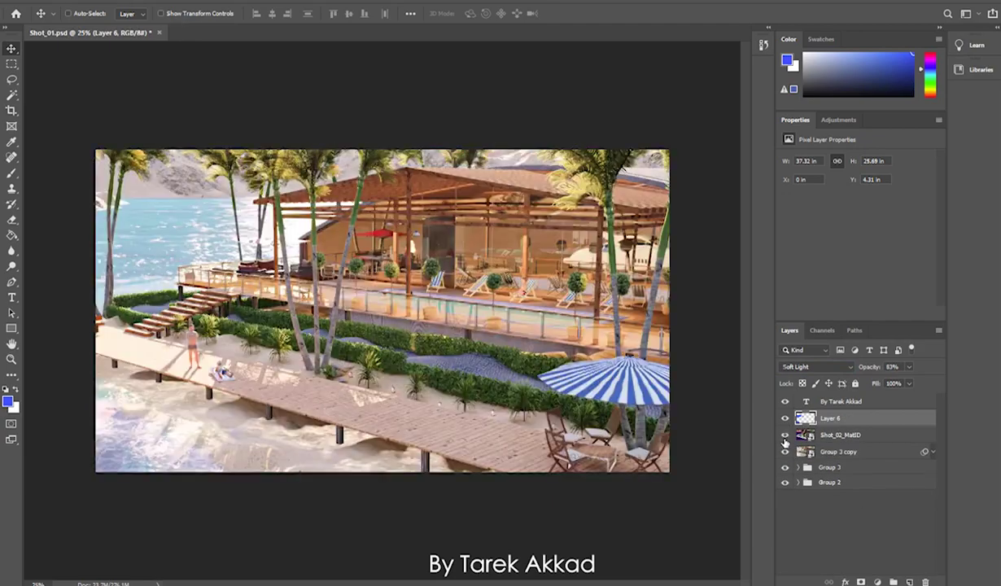
left_click(786, 435)
- Magic-wand the boardwalk on Shot_02_MatID and fill it orange on a new Layer 7
key("w")
left_click(838, 435)
scroll(561, 385, "up", 4, "alt")
scroll(562, 385, "up", 3, "alt")
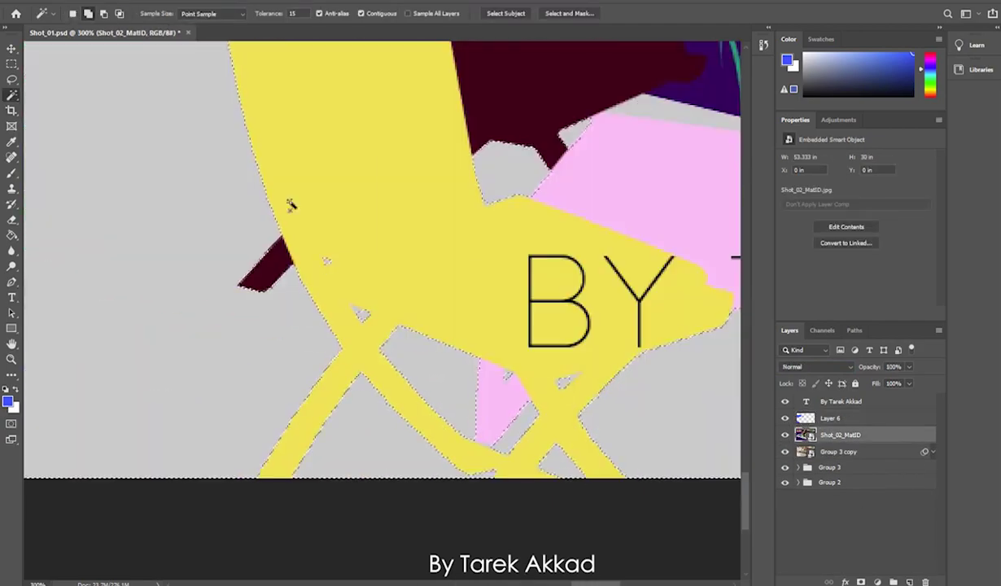
scroll(290, 205, "down", 6, "alt")
scroll(547, 445, "up", 5, "alt")
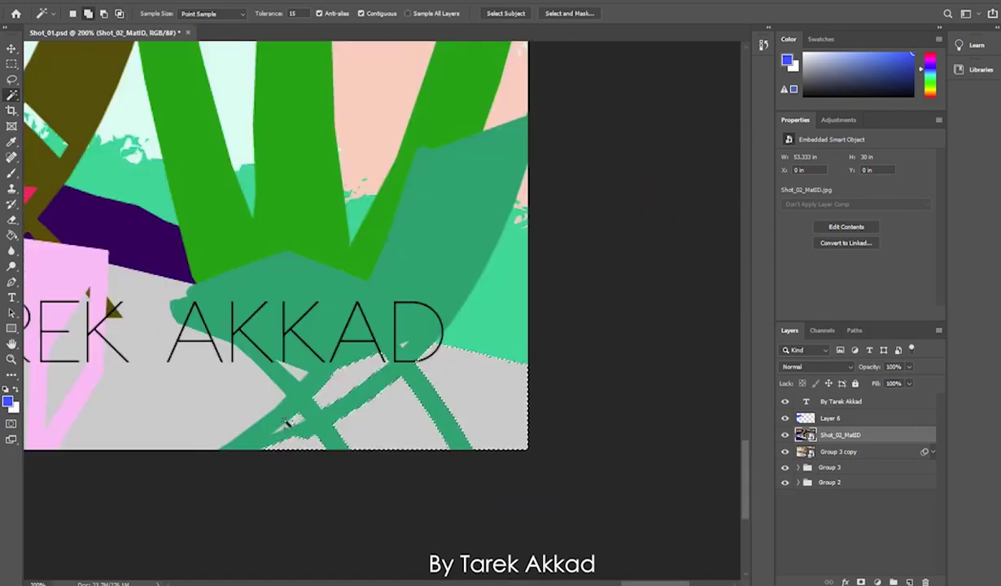
scroll(481, 391, "left", 5, "ctrl")
scroll(373, 368, "left", 5, "ctrl")
scroll(373, 367, "up", 1)
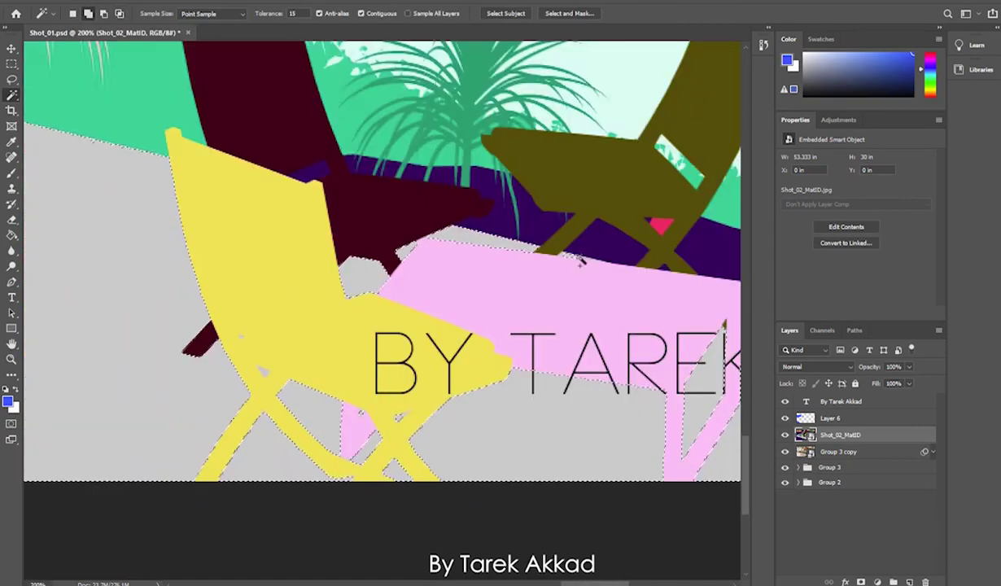
scroll(579, 260, "down", 5)
scroll(579, 260, "down", 4, "alt")
left_click(909, 583)
left_click(8, 400)
left_click(710, 311)
left_click(325, 407)
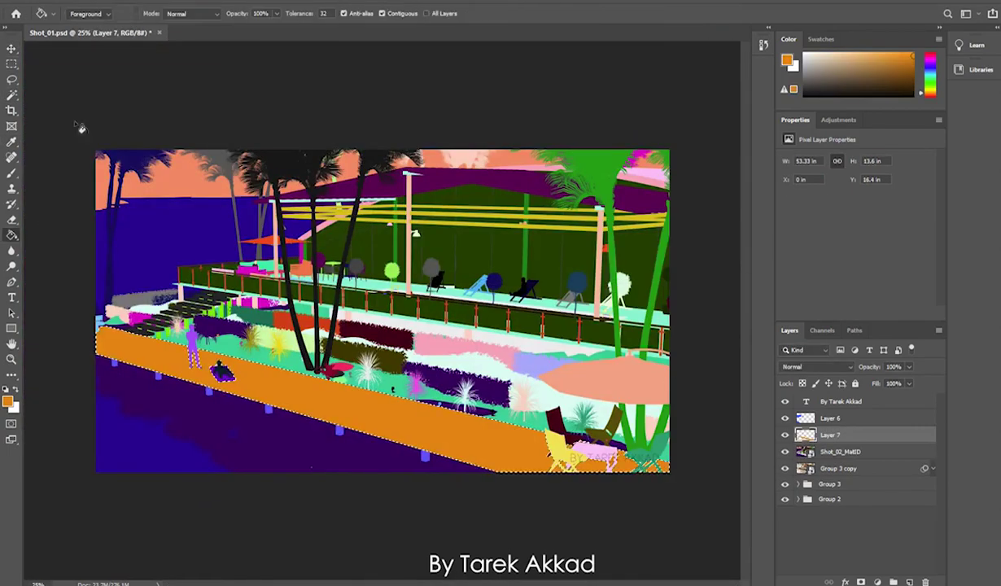
- Blend the orange boardwalk tint as Soft Light at 11% and save the document
key("v")
left_click(785, 451)
left_click(816, 366)
left_click(794, 423)
key("ctrl+plus")
key("ctrl+plus")
key("ctrl+plus")
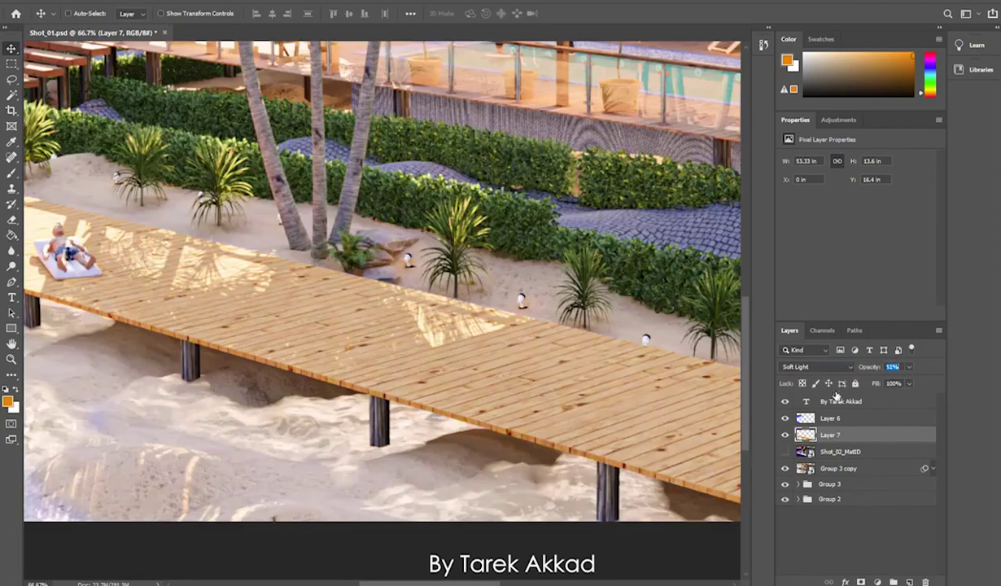
key("ctrl+minus")
key("ctrl+minus")
left_click(784, 453)
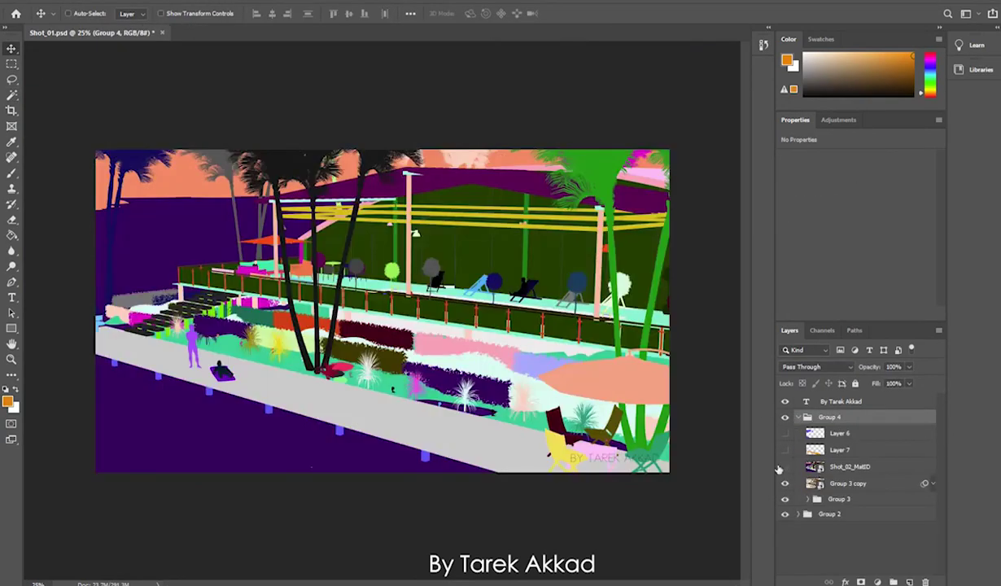
key("ctrl+s")
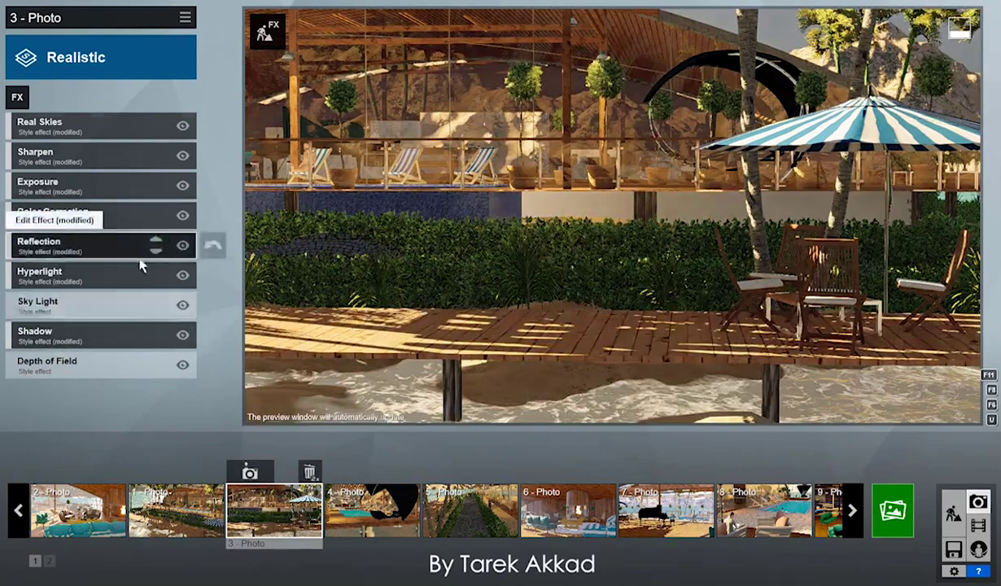
- Open the Reflection effect's settings on Lumion's 3 - Photo pier shot
left_click(140, 248)
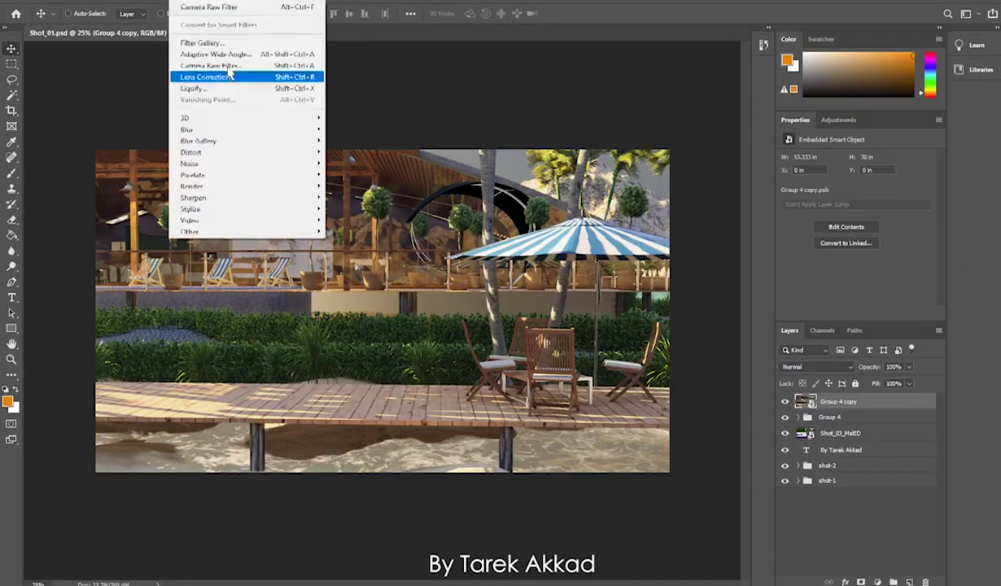
- Open the Camera Raw Filter, select the water on a new layer, and resize the eraser to 55
left_click(236, 74)
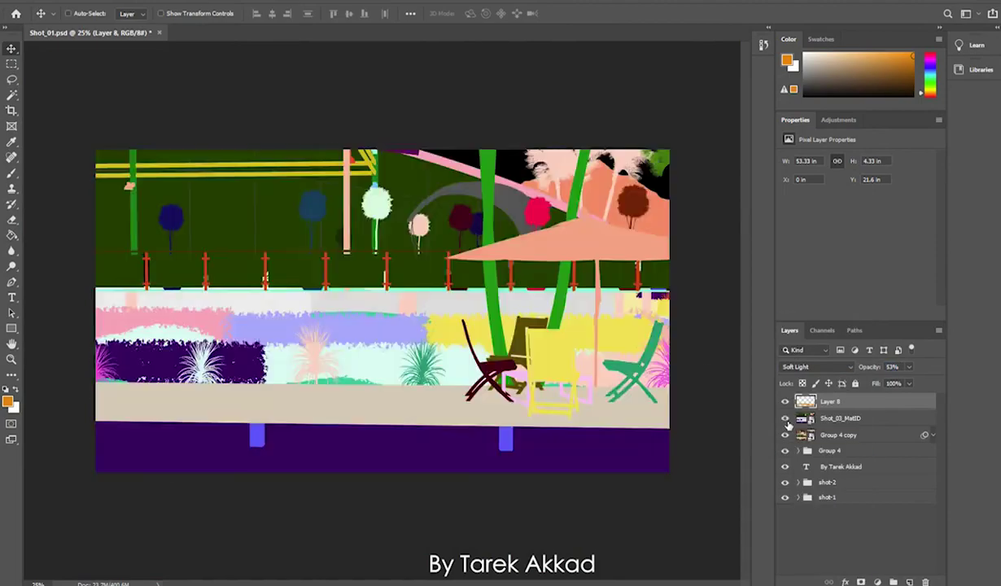
left_click(7, 402)
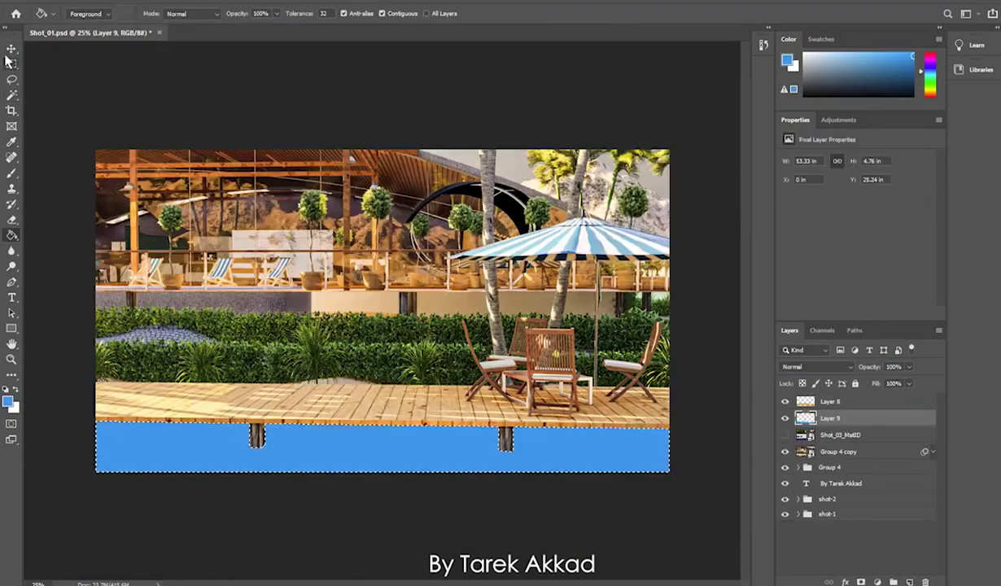
scroll(549, 456, "up", 3, "alt")
right_click(489, 380)
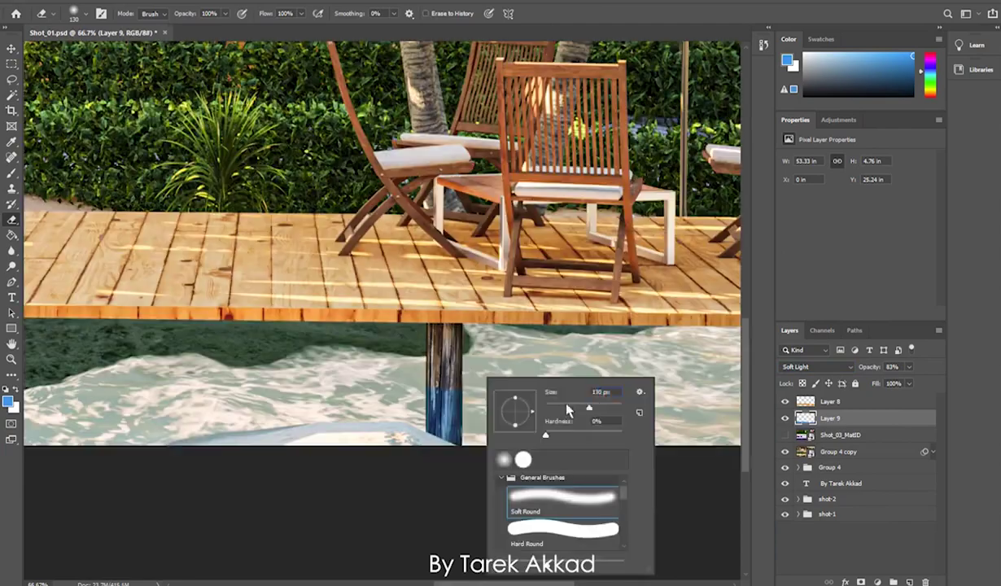
left_click_drag(565, 409, 529, 408)
key("Return")
- Blend the blue water layer at 19% opacity, duplicate it, and reorder the Group 4 copy layer
scroll(303, 329, "down", 1, "alt")
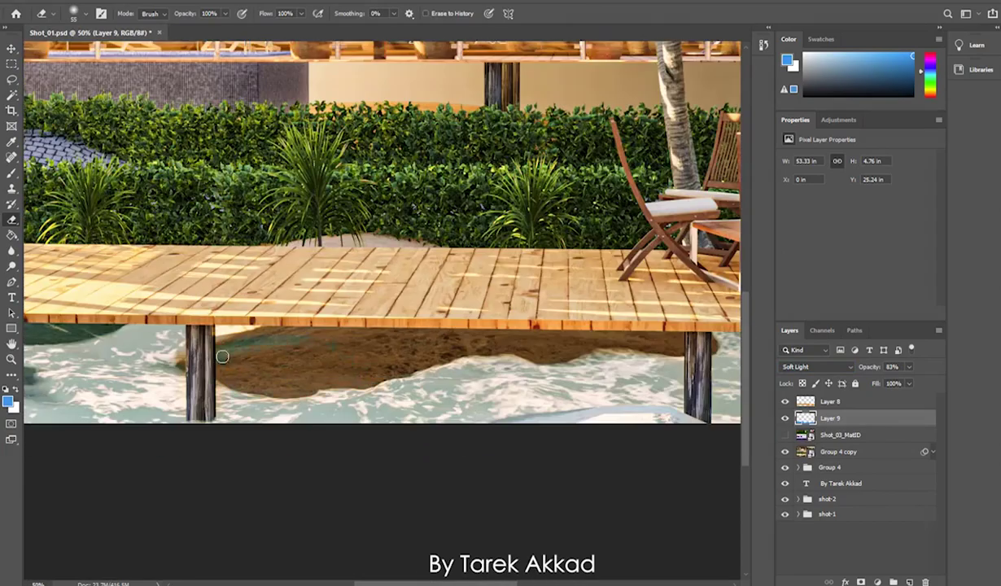
scroll(104, 312, "up", 1, "alt")
scroll(206, 390, "down", 1, "alt")
scroll(206, 389, "down", 2, "alt")
left_click(816, 366)
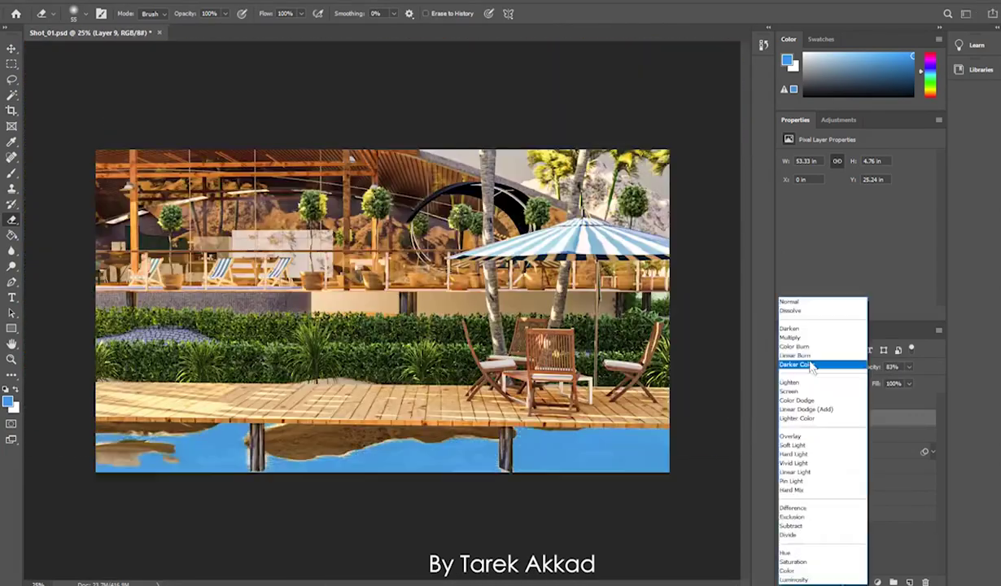
left_click_drag(869, 367, 855, 389)
left_click_drag(911, 563, 909, 582)
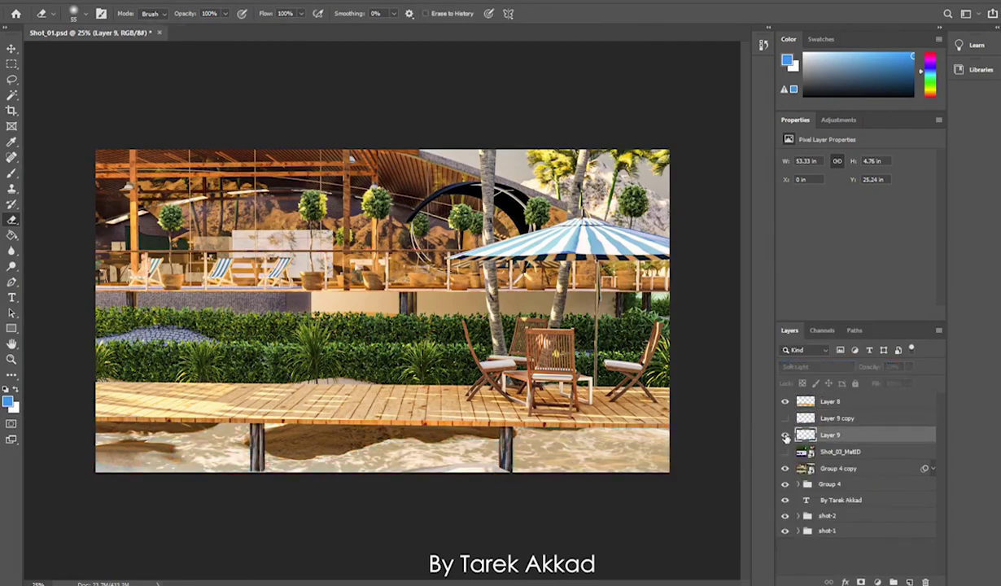
key("ctrl+plus")
key("ctrl+plus")
key("ctrl+plus")
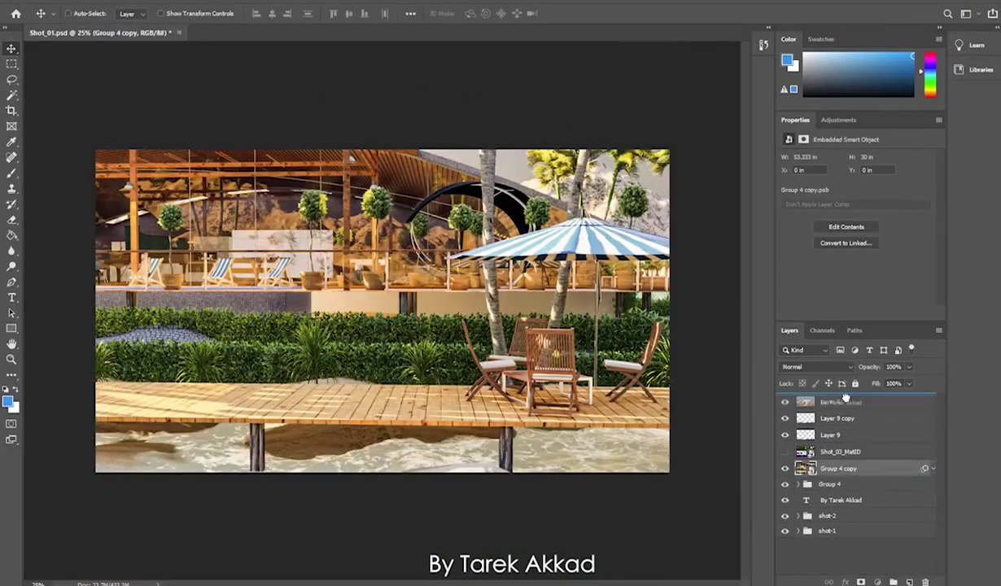
left_click_drag(786, 436, 824, 499)
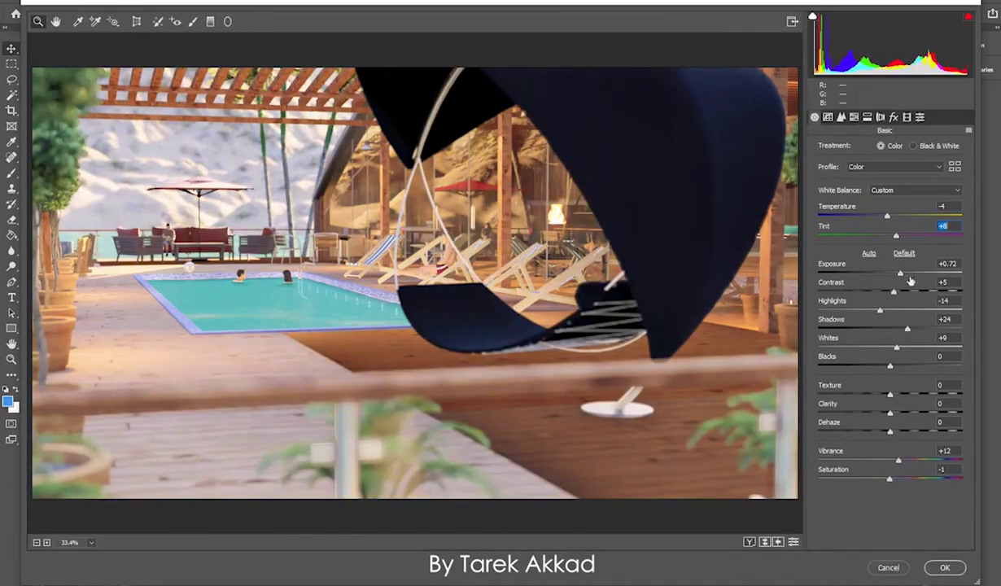
- In Camera Raw set exposure +0.30, contrast +8 and texture +22, then apply
left_click_drag(900, 273, 894, 273)
left_click_drag(893, 291, 895, 291)
left_click_drag(890, 393, 906, 394)
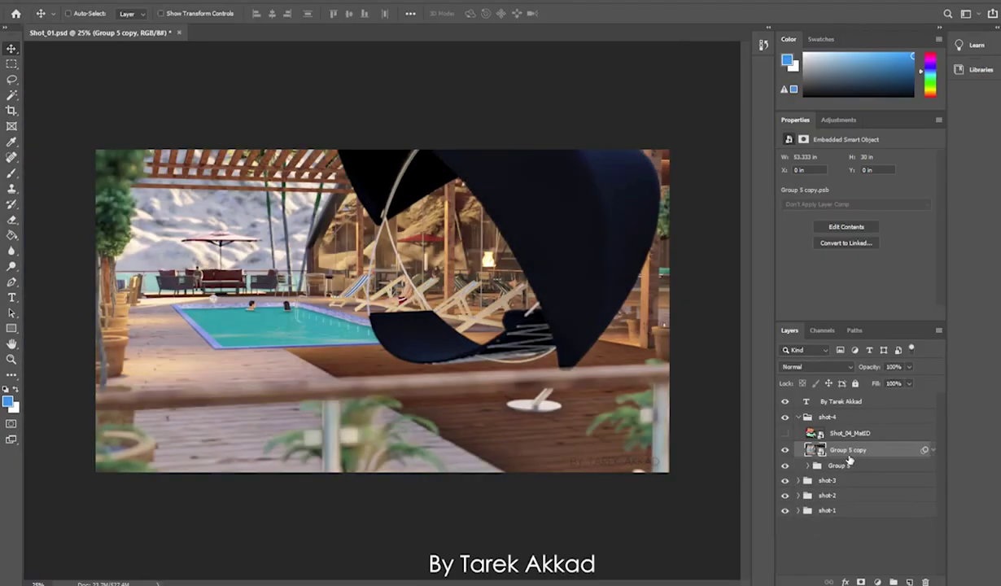
left_click(785, 433)
- Set the canopy tint Layer 11 to Linear Light at 19% and begin saving as 'Shot_05_MatID'
left_click(784, 433)
left_click(785, 434)
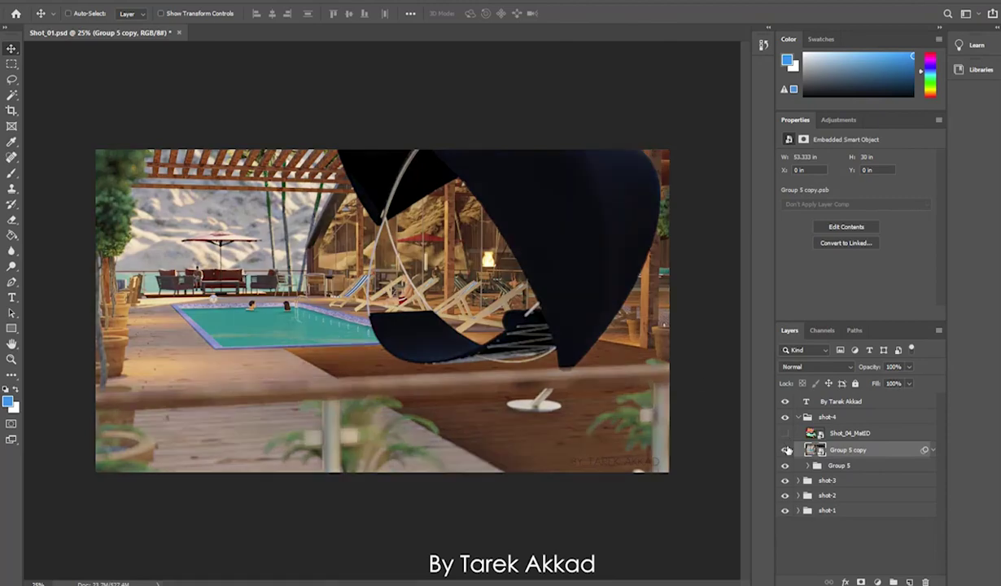
left_click(787, 432)
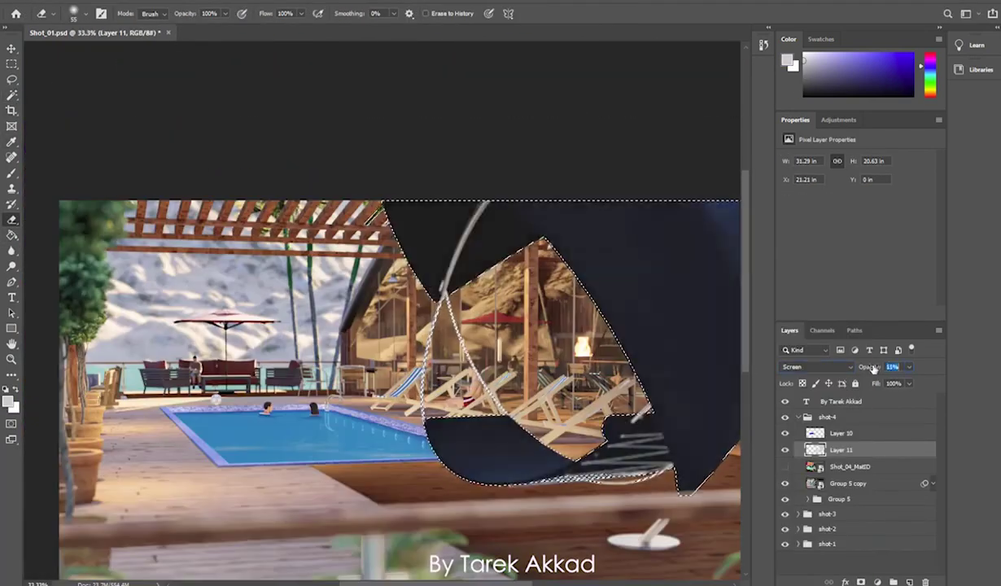
left_click(817, 472)
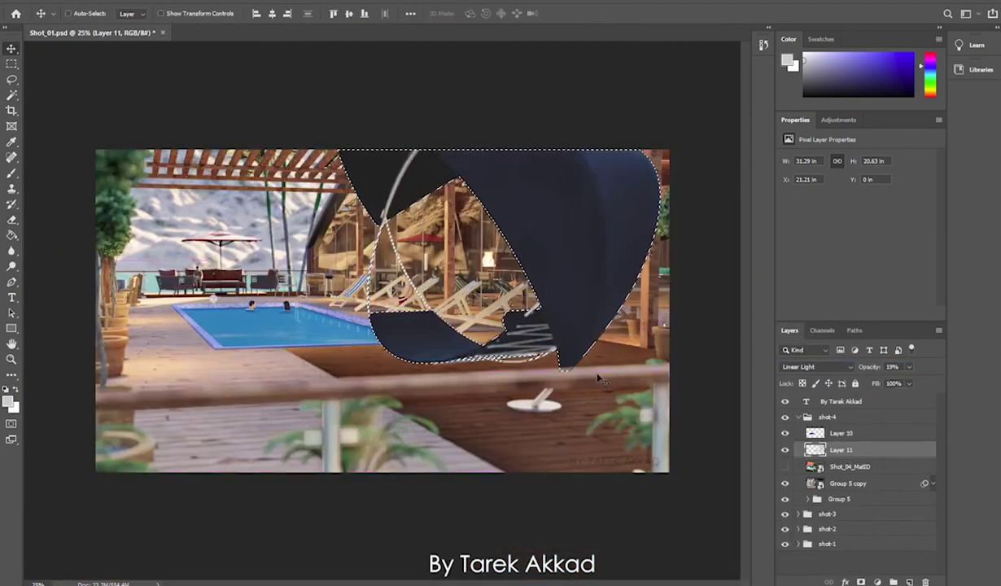
left_click(784, 466)
left_click(785, 466)
key("ctrl+shift+s")
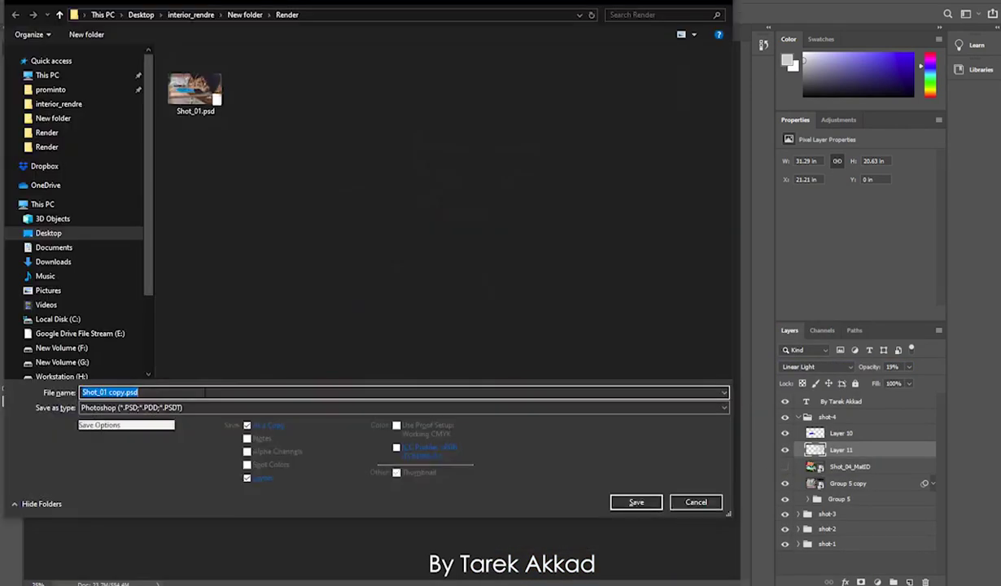
type("Shot_05_MatID")
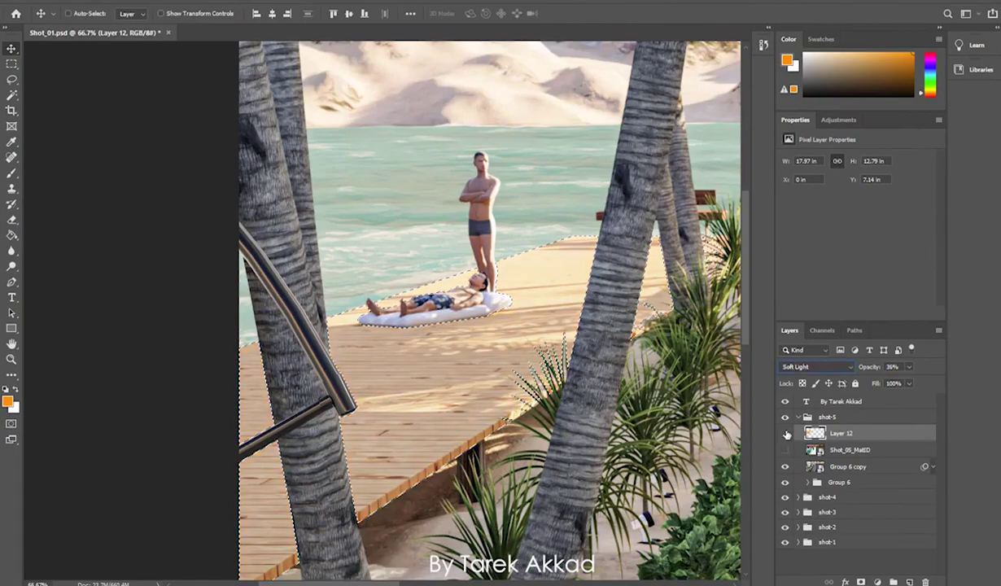
- Toggle the Shot_05_MatID map to check the Soft Light sea tint, switching to the Eraser
left_click(821, 450)
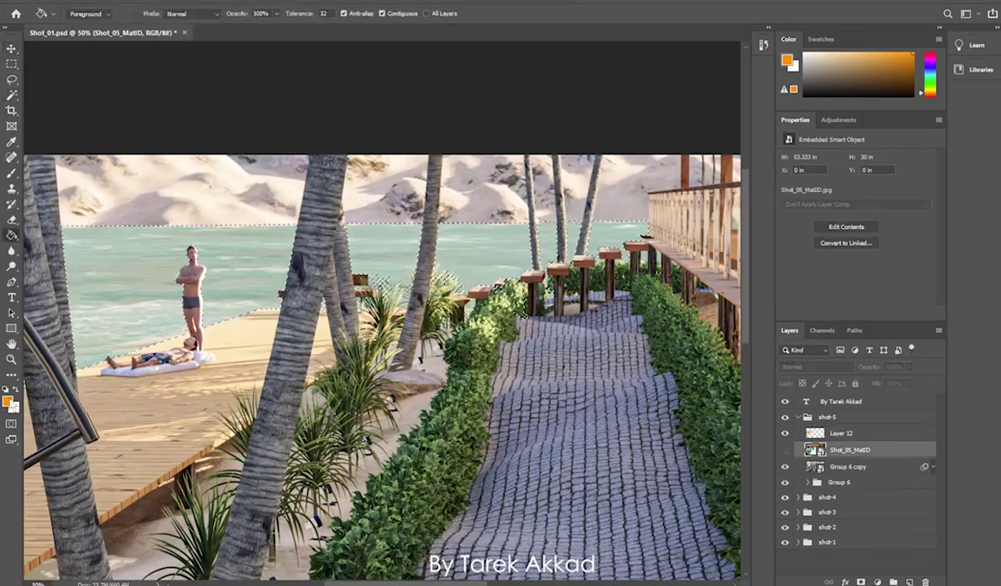
key("e")
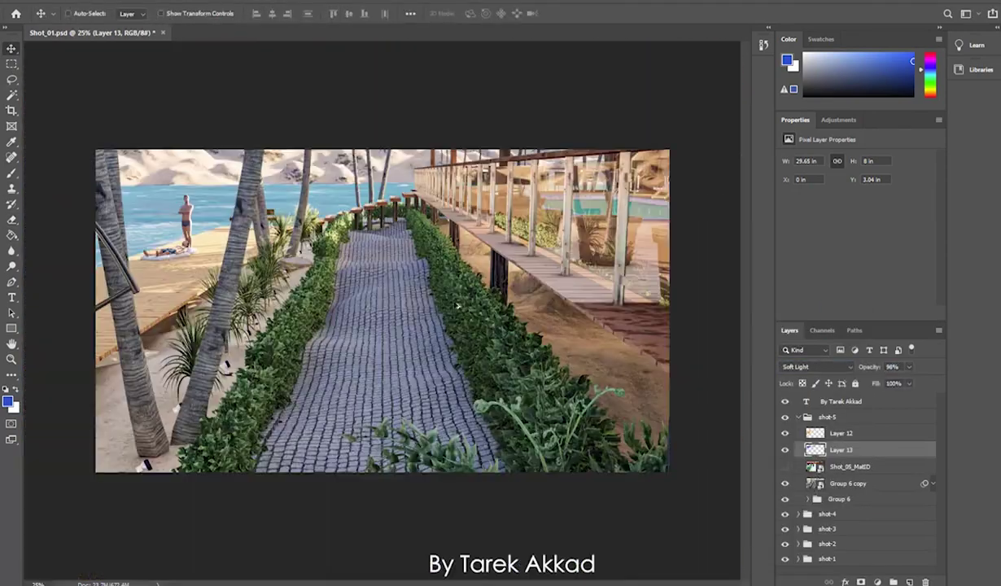
left_click(784, 467)
left_click(784, 468)
type("Shot")
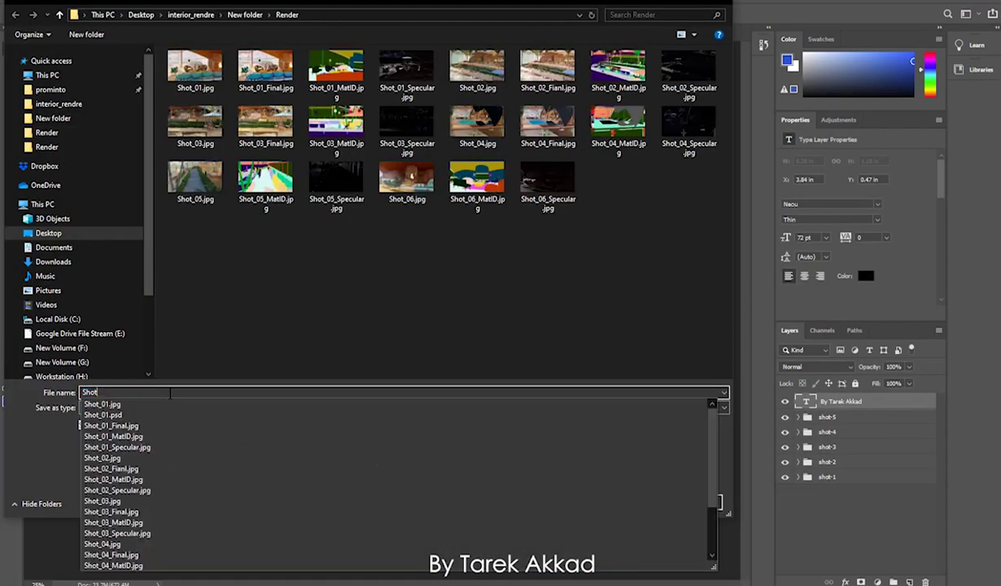
- Complete the new file name as 'Shot_05'
type("_05")
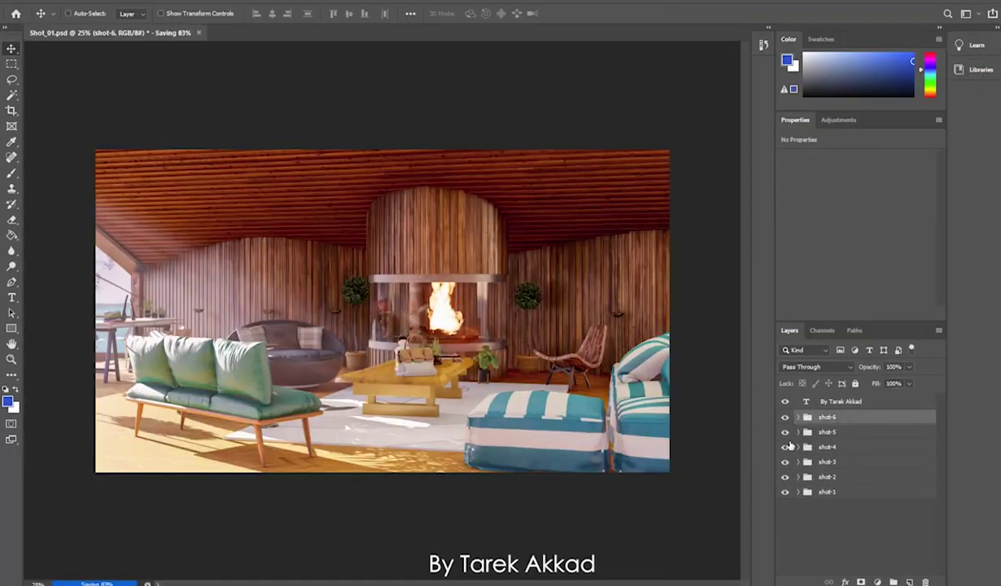
- Hide the shot-2 to shot-6 groups, duplicate Layer 2, and fill the ceiling selection orange
left_click(786, 492, "alt")
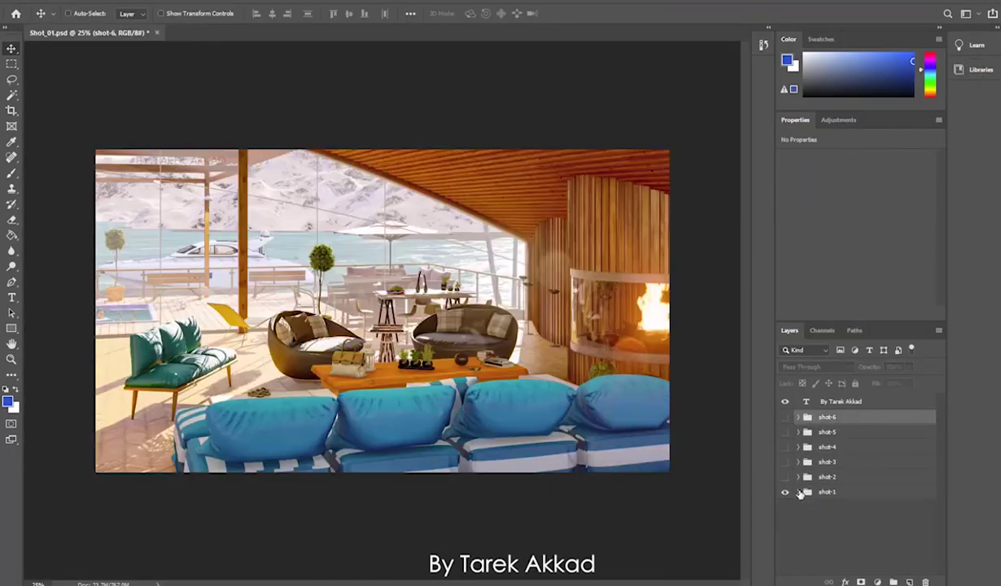
left_click_drag(917, 581, 843, 401)
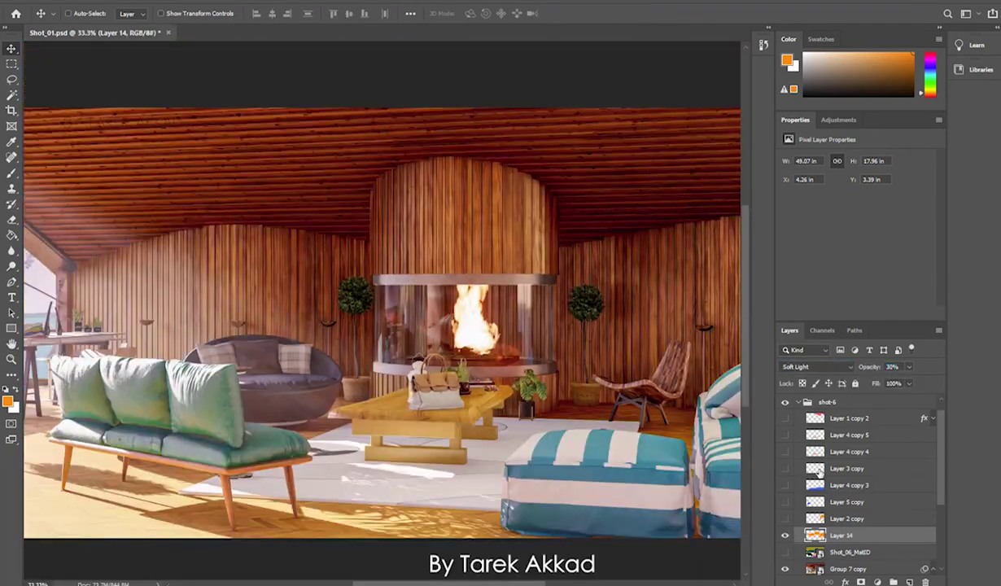
left_click(786, 433)
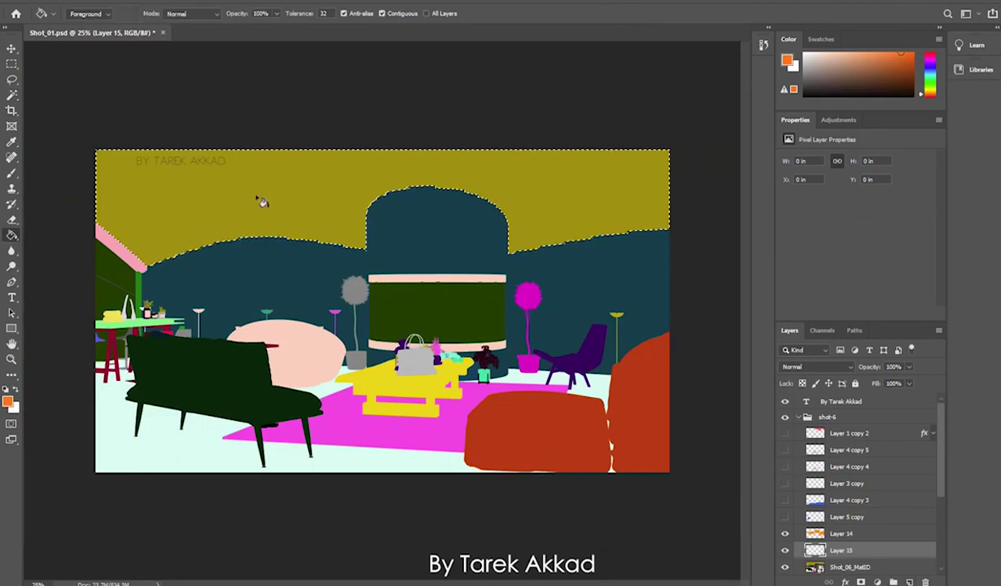
left_click(262, 203)
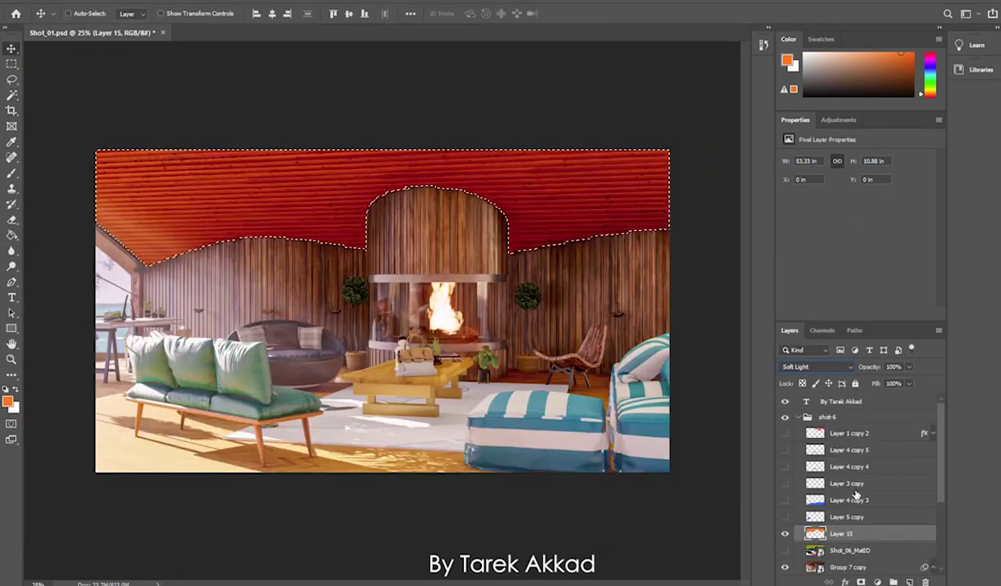
key("ctrl+plus")
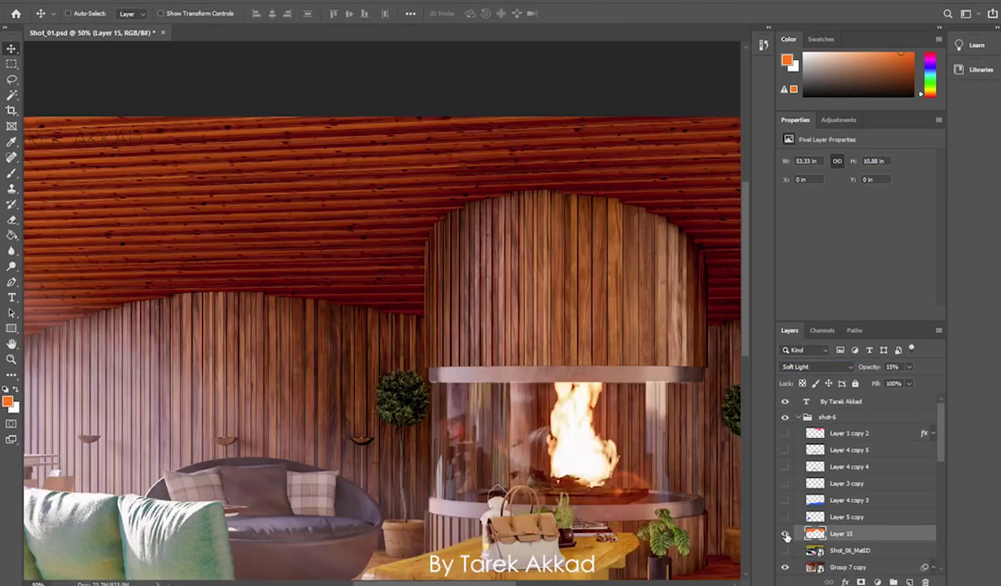
scroll(798, 472, "down", 2)
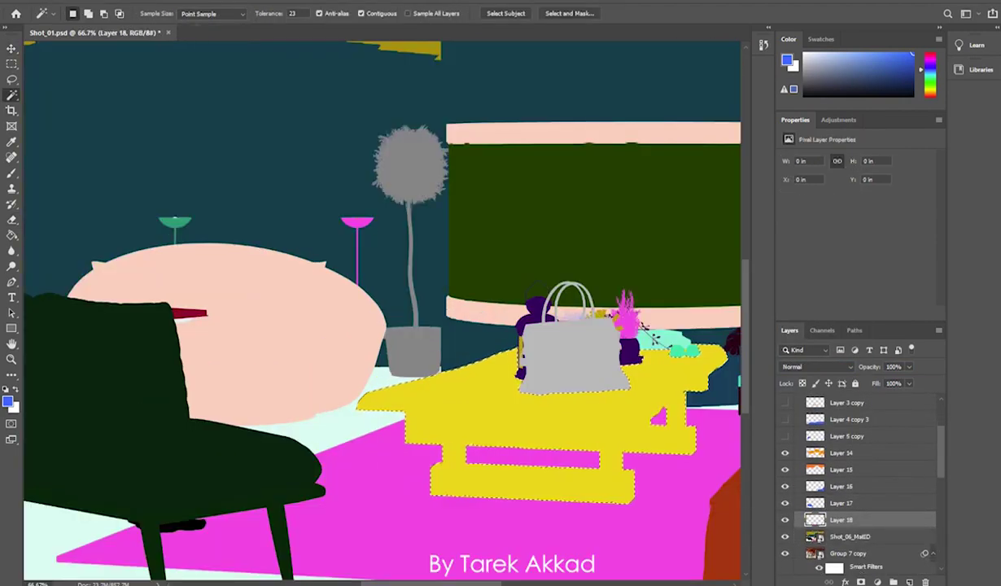
scroll(853, 522, "down", 5)
left_click(785, 417)
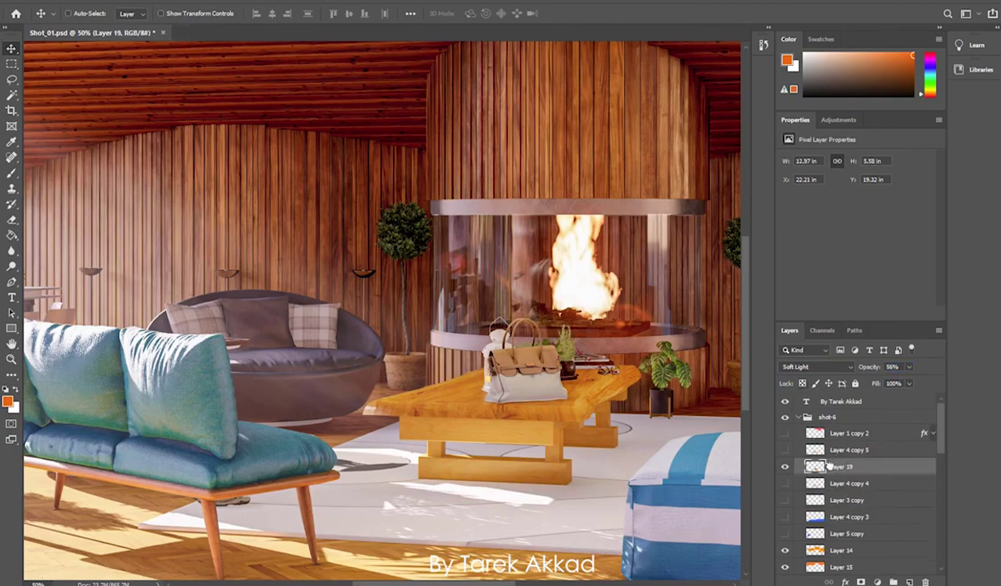
key("ctrl+minus")
key("ctrl+minus")
- Collapse the shot-6 group, select the signature text layer, and save the graded image as JPEG
left_click(797, 416)
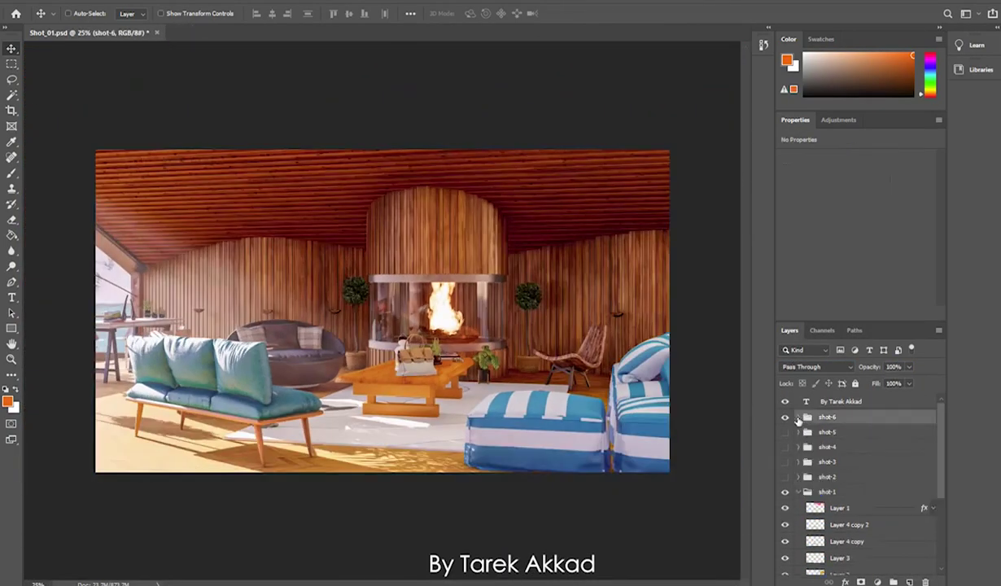
left_click(838, 401)
key("ctrl+shift+s")
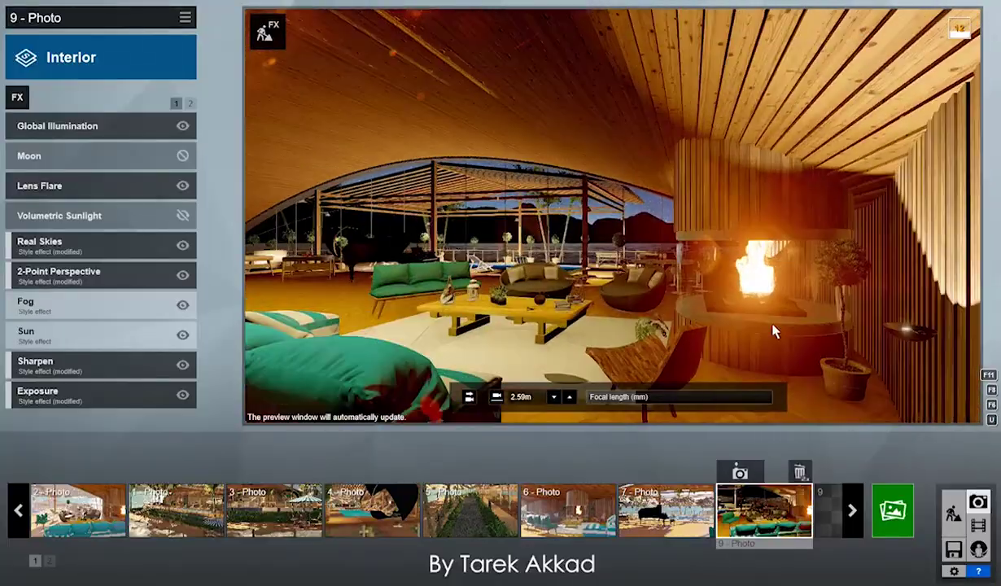
- Move the Lumion camera to a lower, wider lounge view and store it for photo 9
left_click_drag(636, 398, 660, 400)
right_click_drag(661, 401, 601, 335)
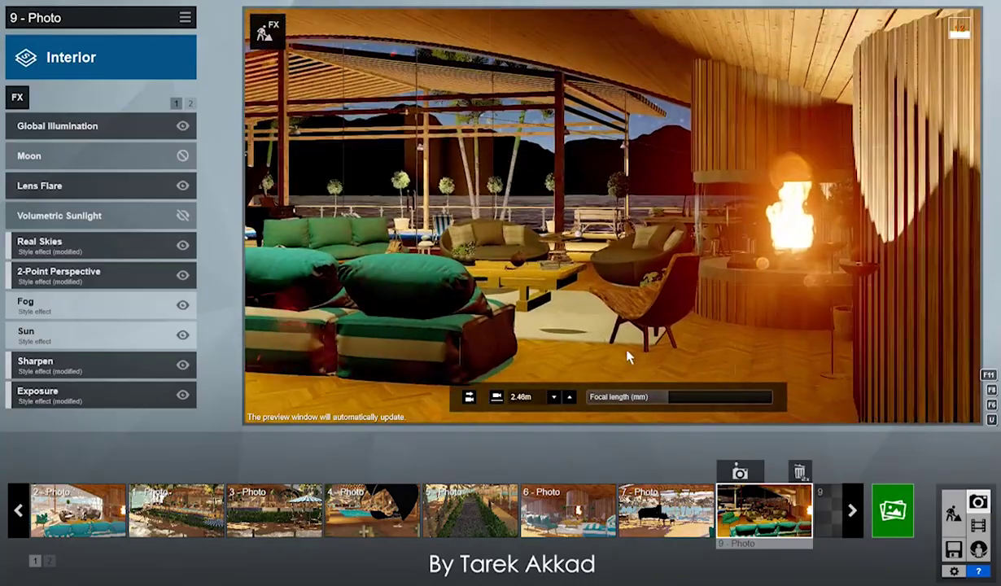
left_click(740, 472)
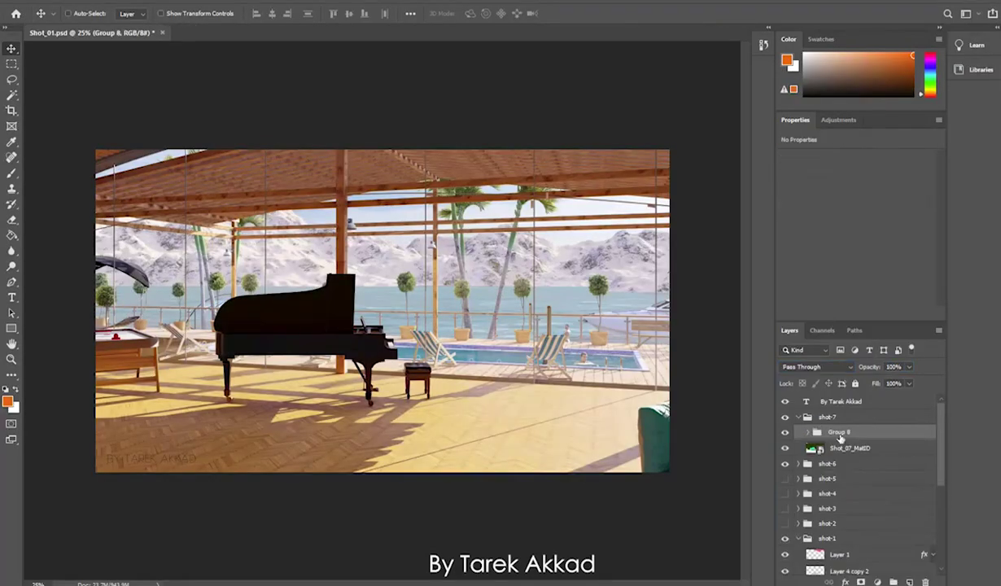
- Apply a preset basic tonal grade to shot 7 in Camera Raw and hide Shot_07_MatID
key("shift+ctrl+a")
left_click(869, 253)
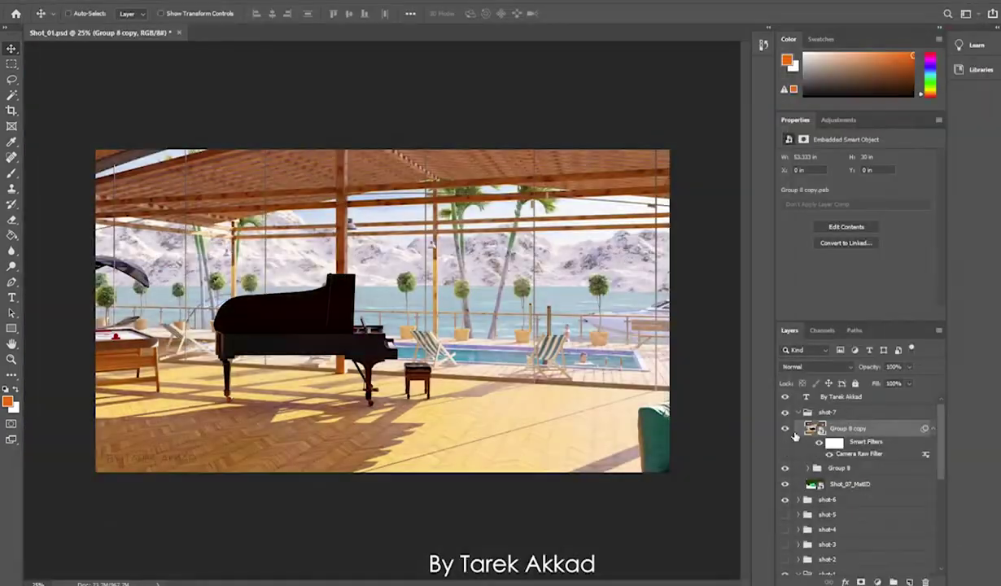
left_click(785, 429)
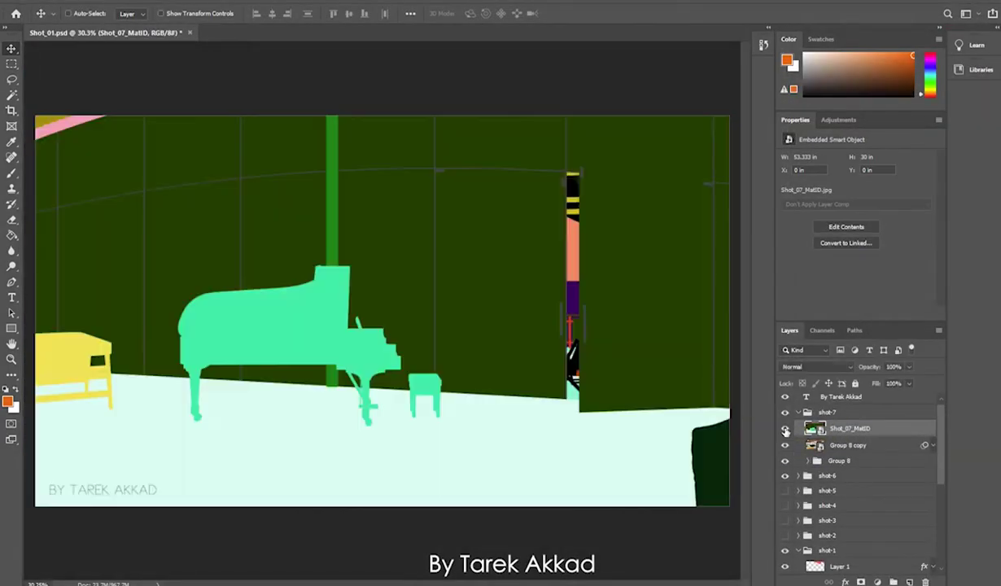
left_click(786, 429)
- Apply a slight Curves adjustment to Group 8 copy and save the render as JPEG
left_click(846, 445)
key("ctrl+m")
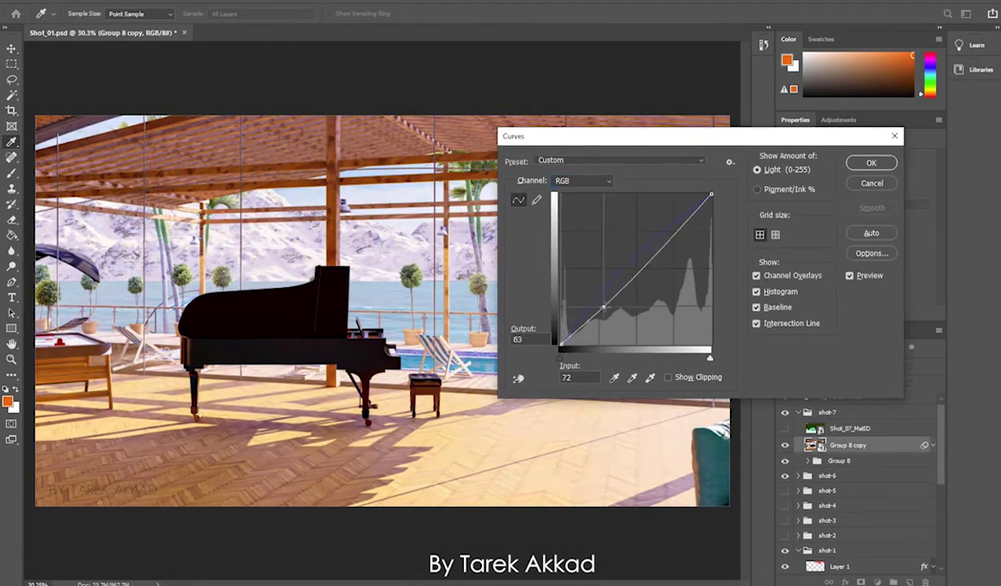
left_click(850, 167)
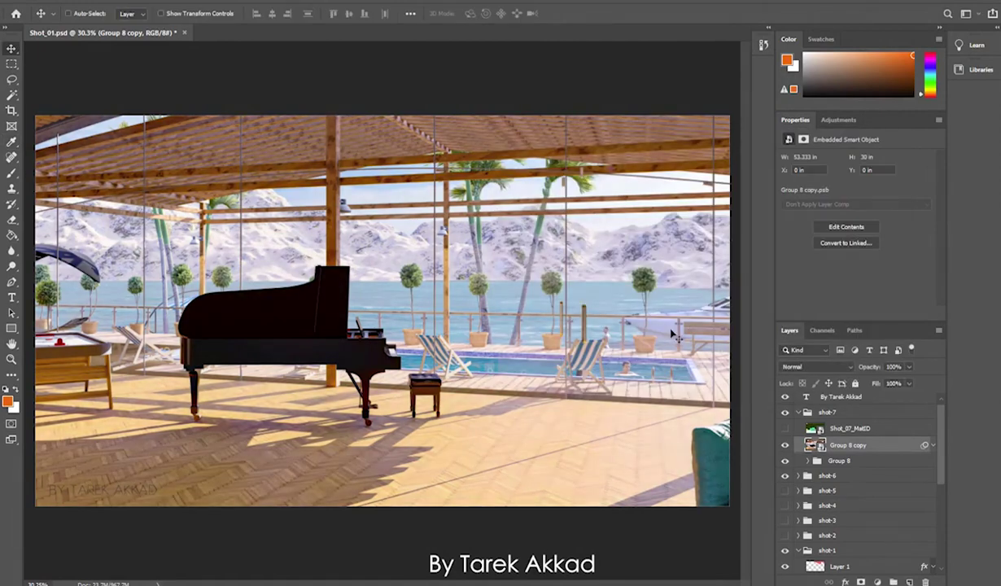
key("ctrl+shift+s")
left_click(330, 548)
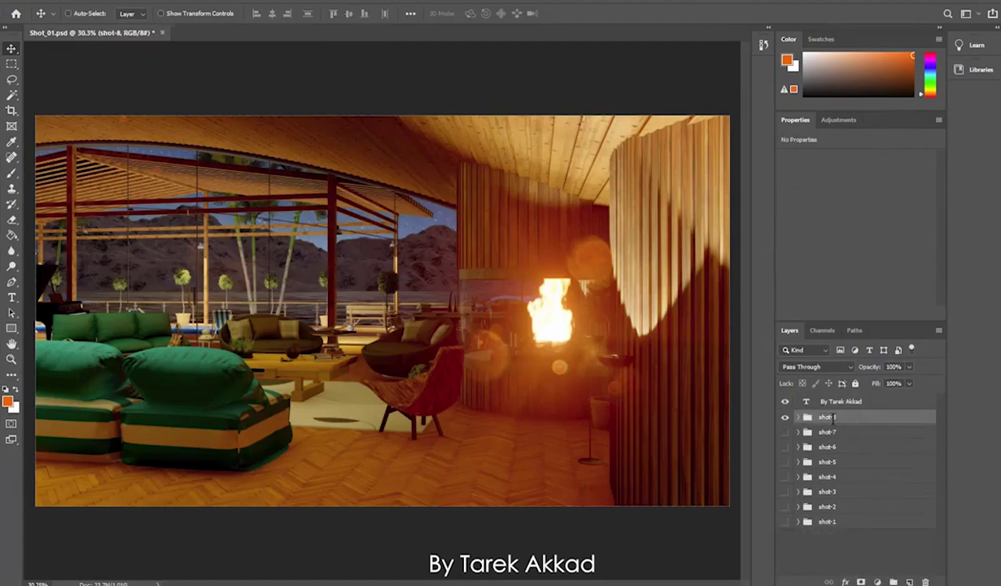
- Grade the shot-8 render in Camera Raw and move Shot_08_MatID above Group 9 copy
left_click(797, 417)
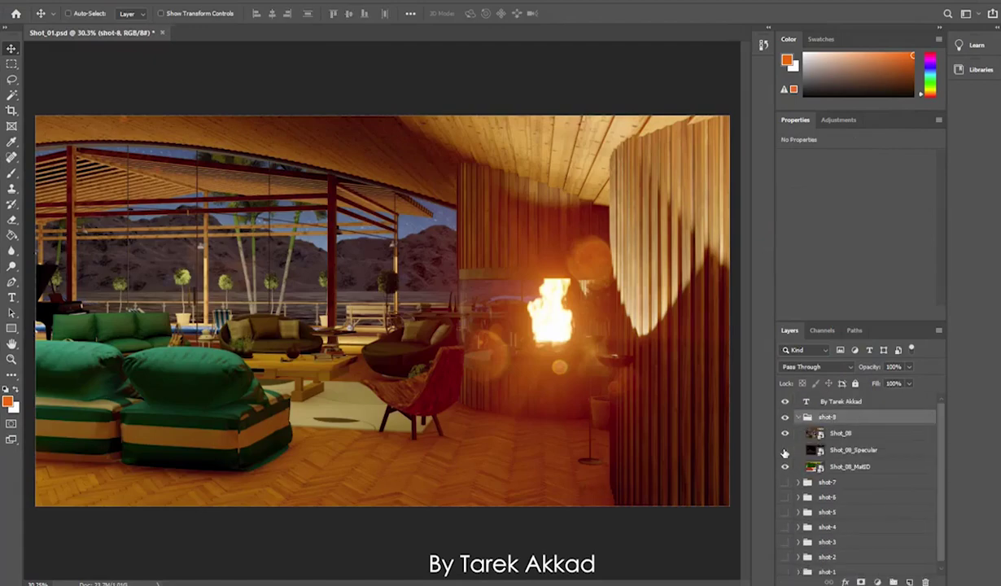
left_click(853, 433)
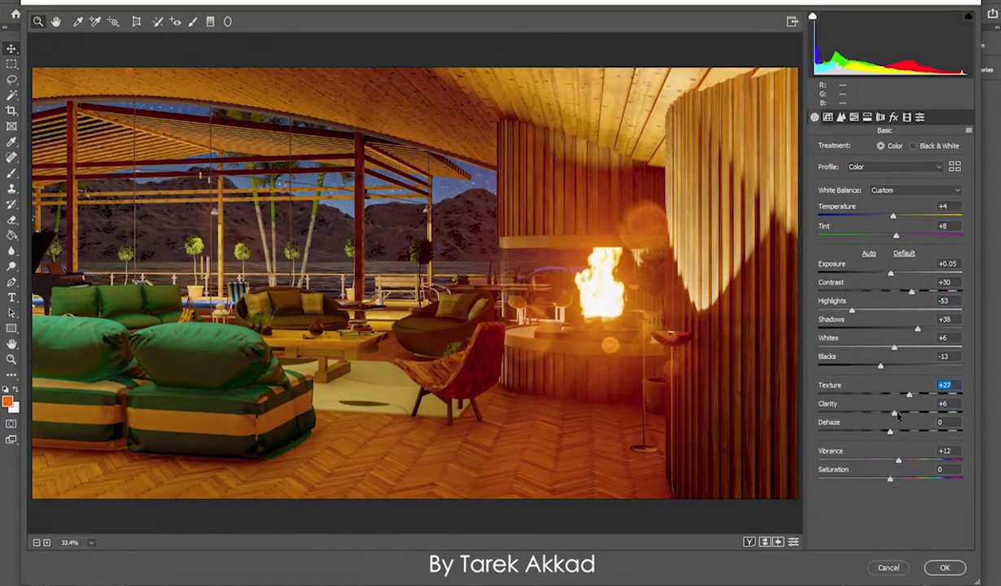
left_click(946, 569)
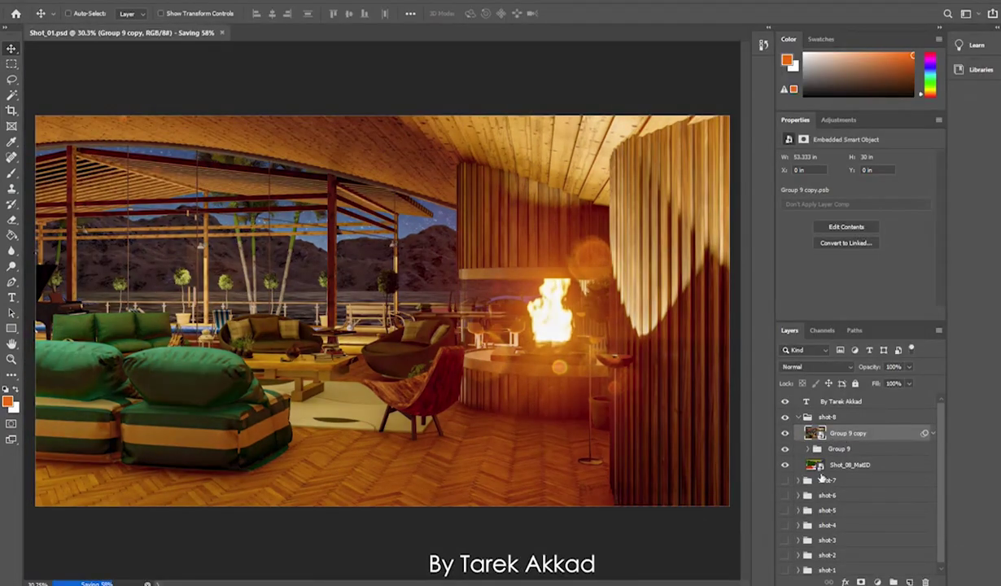
left_click_drag(820, 478, 790, 438)
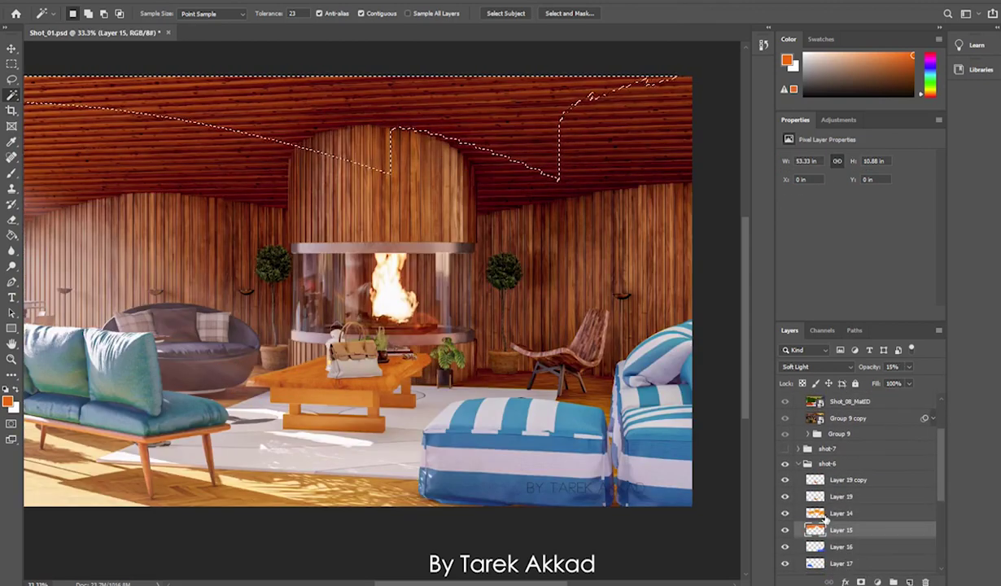
- Set the shot 8 overlay layer's blend mode and hide Shot_08_MatID to reveal the render
left_click(813, 366)
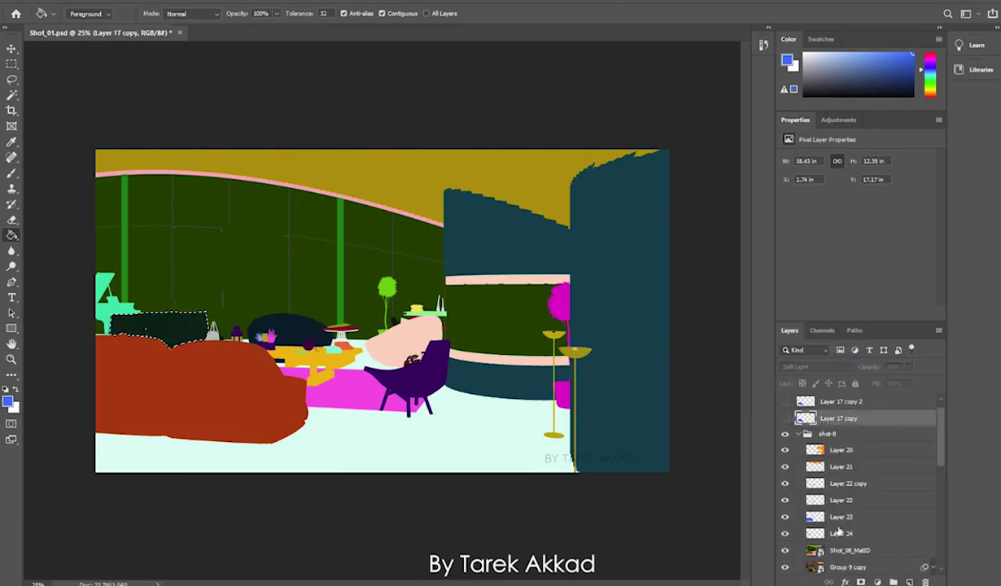
left_click(784, 550)
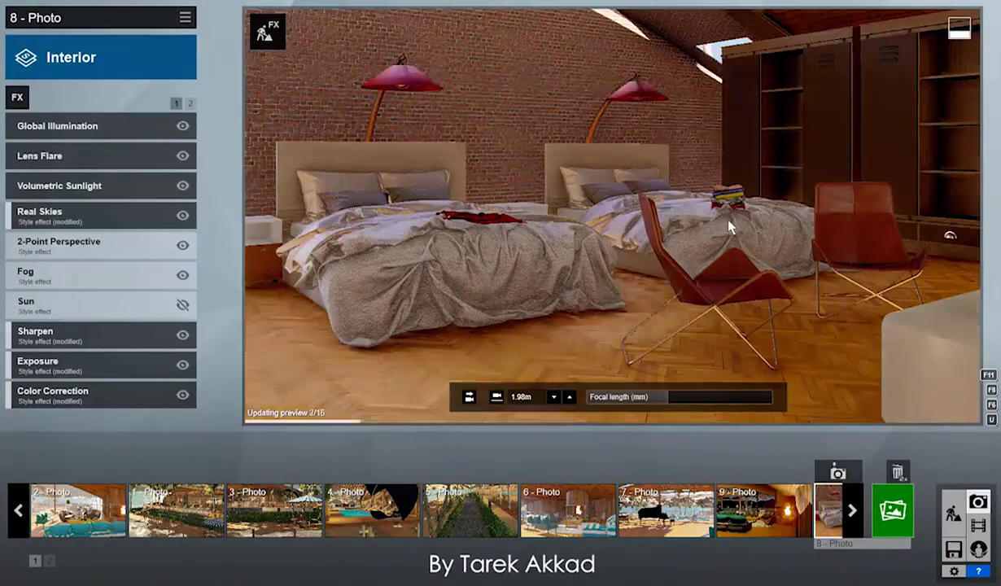
- Give photo 8 a Realistic style with starry-night Real Skies framed from the dock, then show the outdoor lamps
left_click(763, 511)
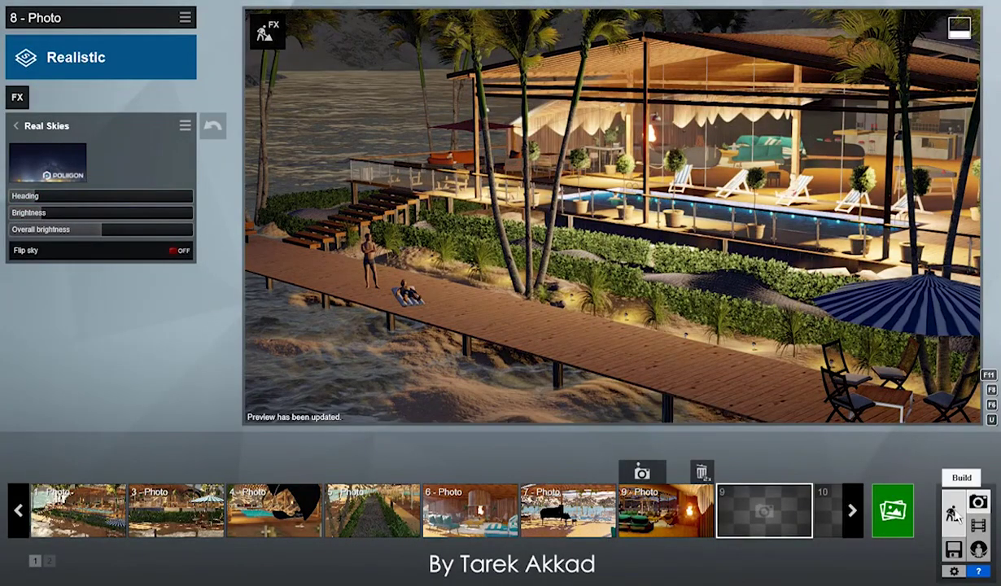
left_click(954, 513)
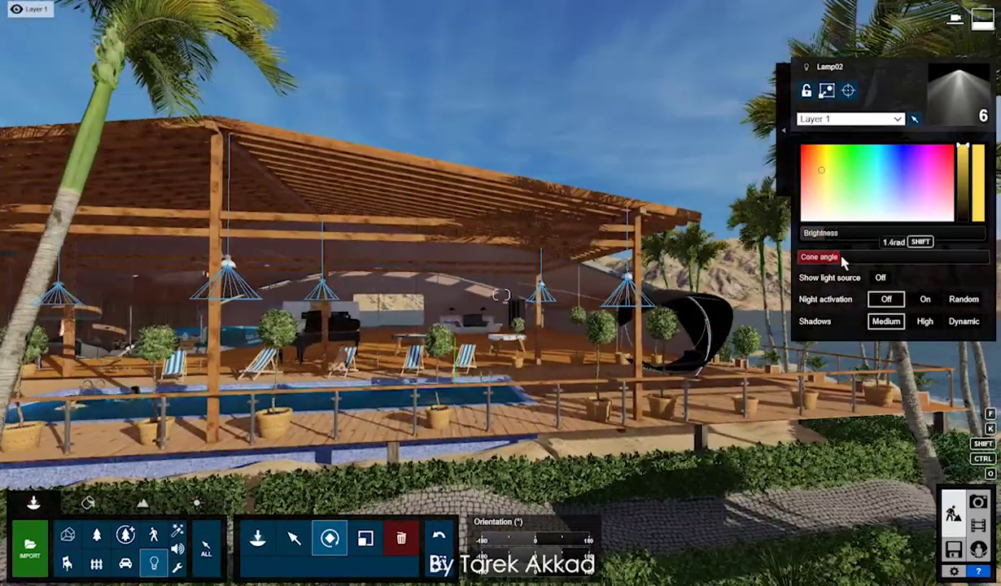
left_click(979, 502)
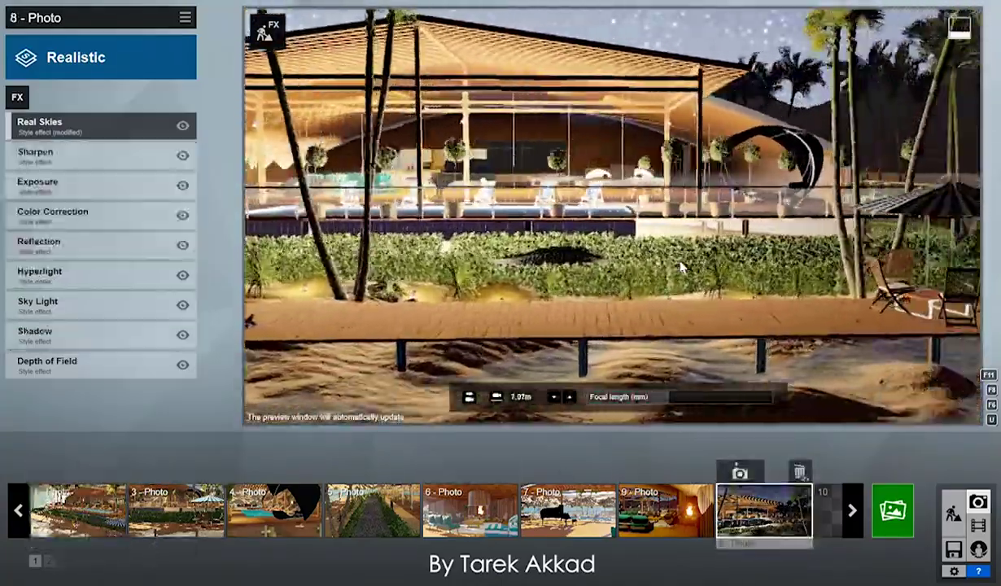
scroll(682, 267, "down", 2)
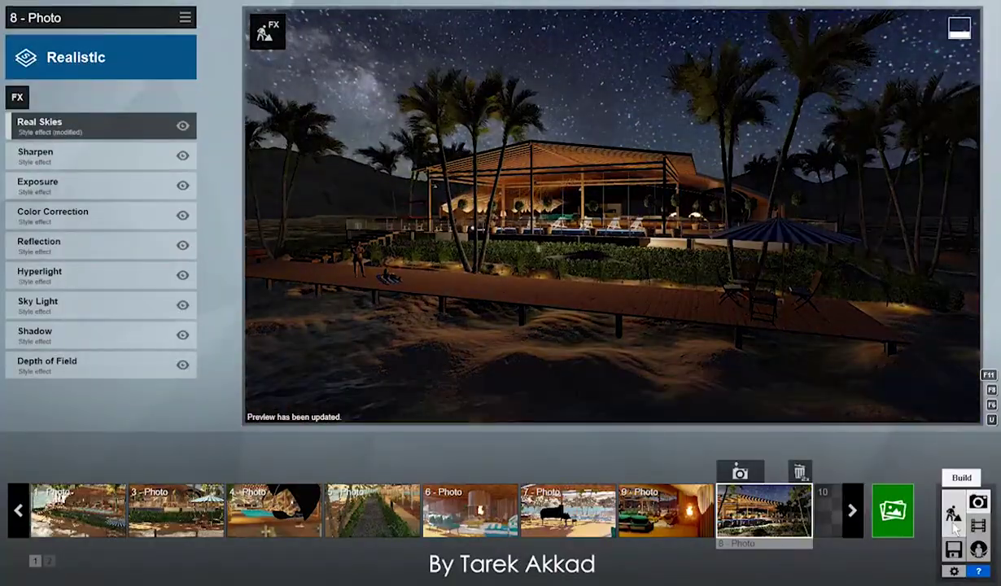
left_click(954, 521)
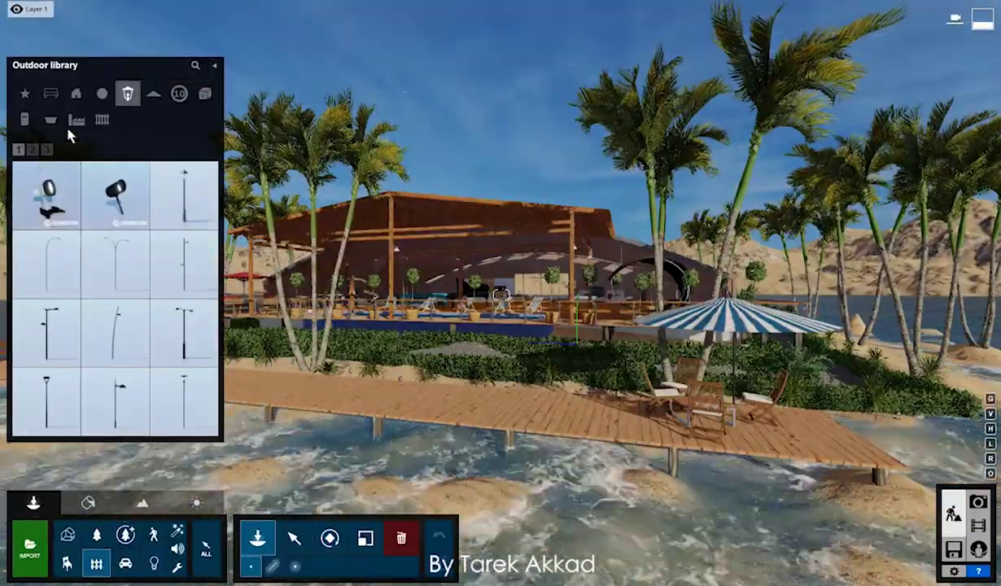
- Place additional Omni Lights along the pool edge so it glows blue at night
left_click(32, 149)
left_click(68, 534)
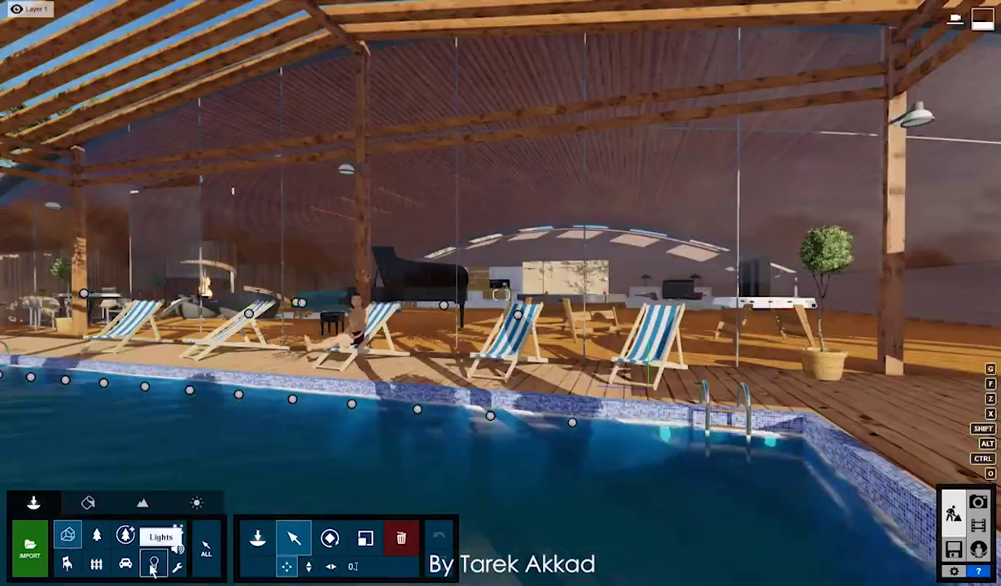
left_click(152, 564)
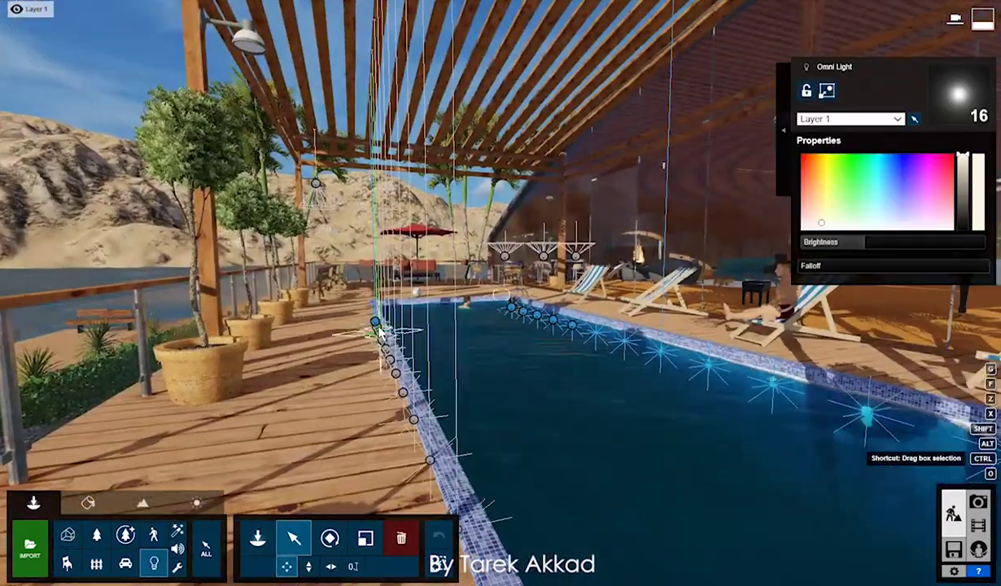
left_click(531, 430)
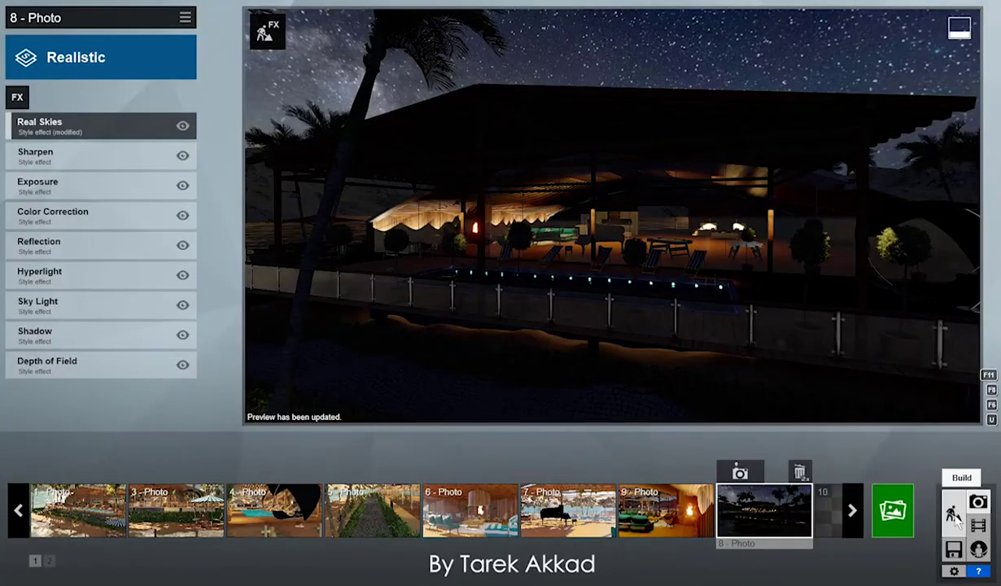
- Set pendant Lamp02's Night activation to Off and its Shadows to High
left_click(954, 515)
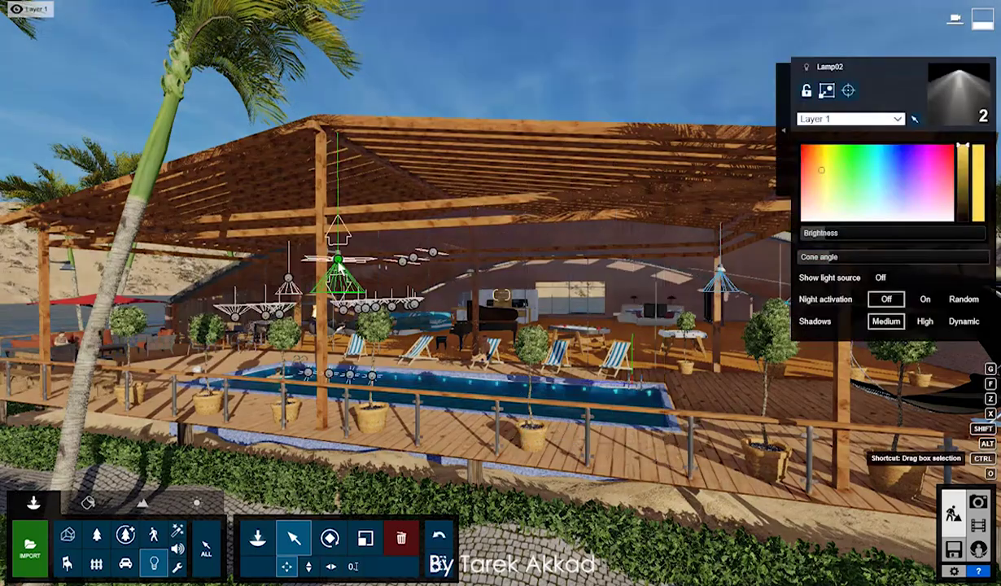
left_click(912, 301)
left_click(954, 515)
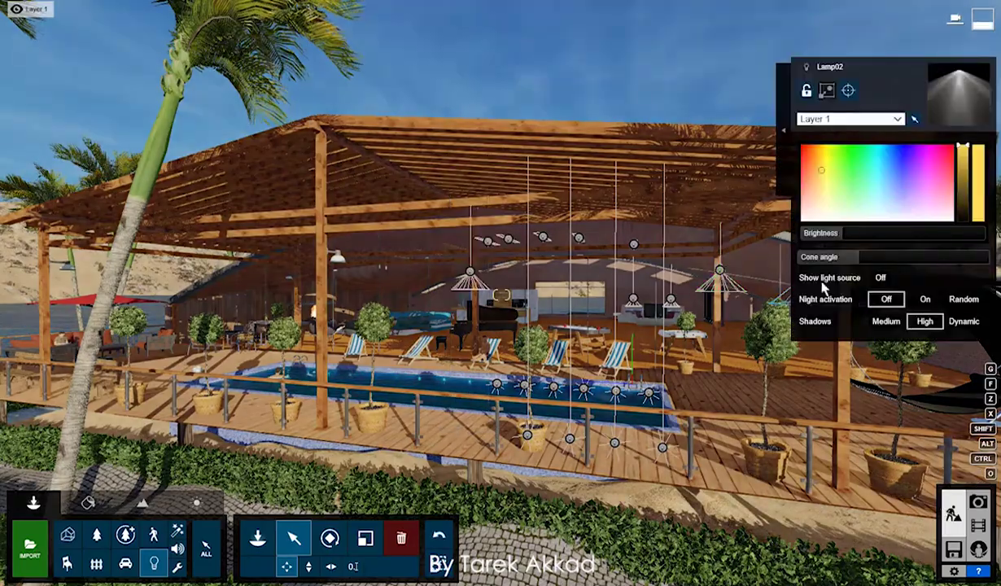
- Place a StreetLight 010 lamp post on the wooden dock beside the parasol table set
right_click_drag(148, 186, 605, 100)
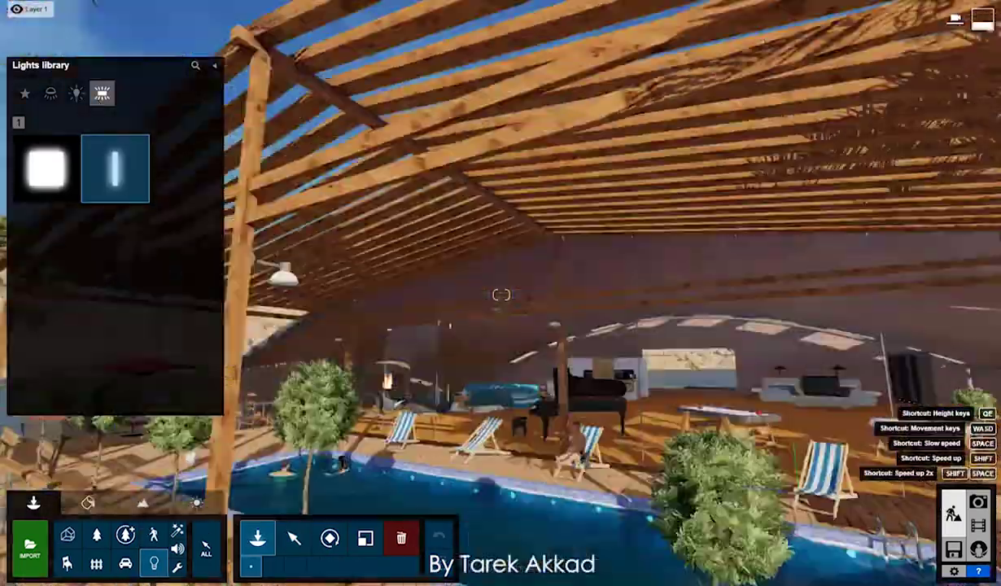
mouse_move(912, 90)
right_mouse_down()
mouse_move(607, 355)
mouse_move(621, 143)
mouse_move(598, 204)
right_mouse_up()
scroll(712, 136, "down", 5)
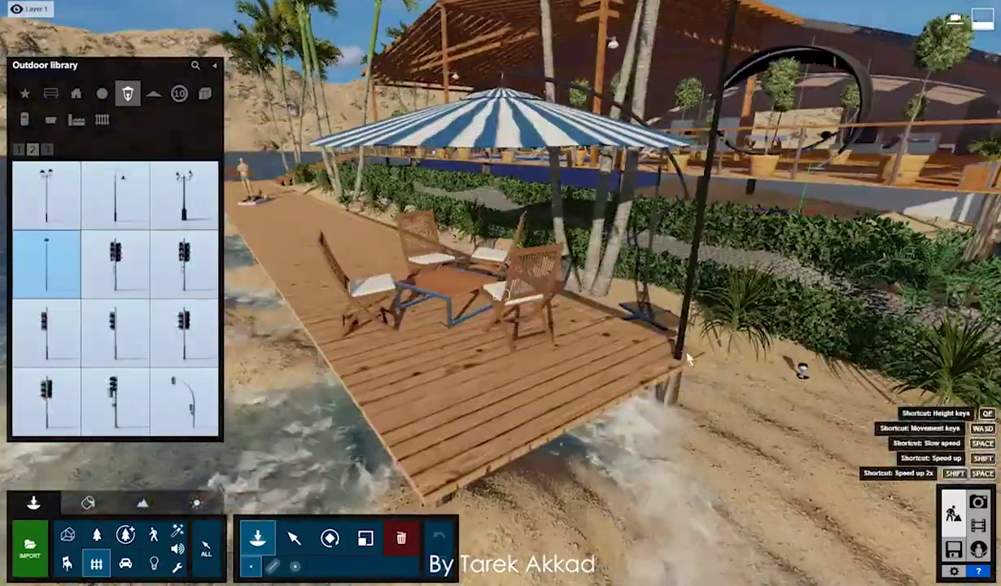
left_click(425, 481)
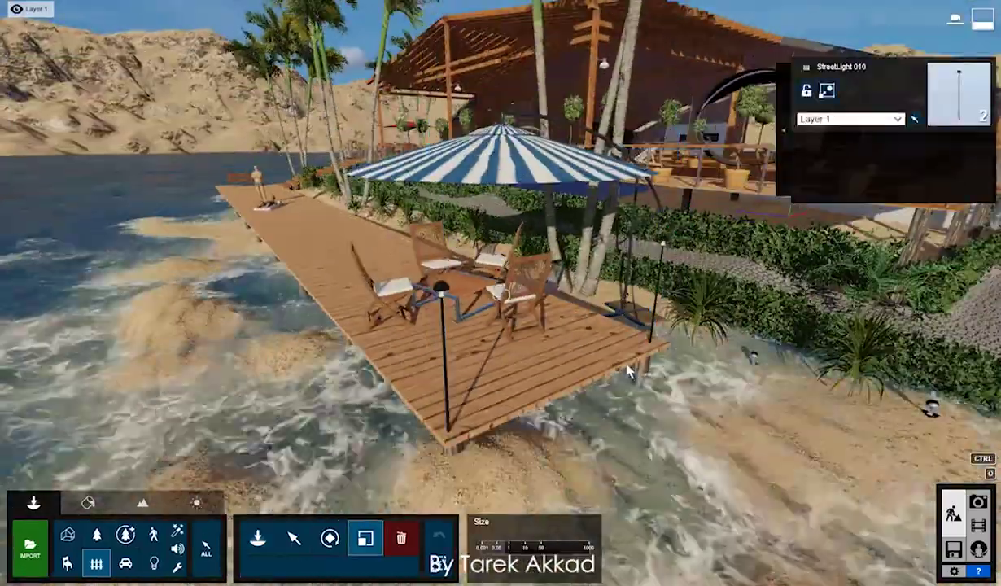
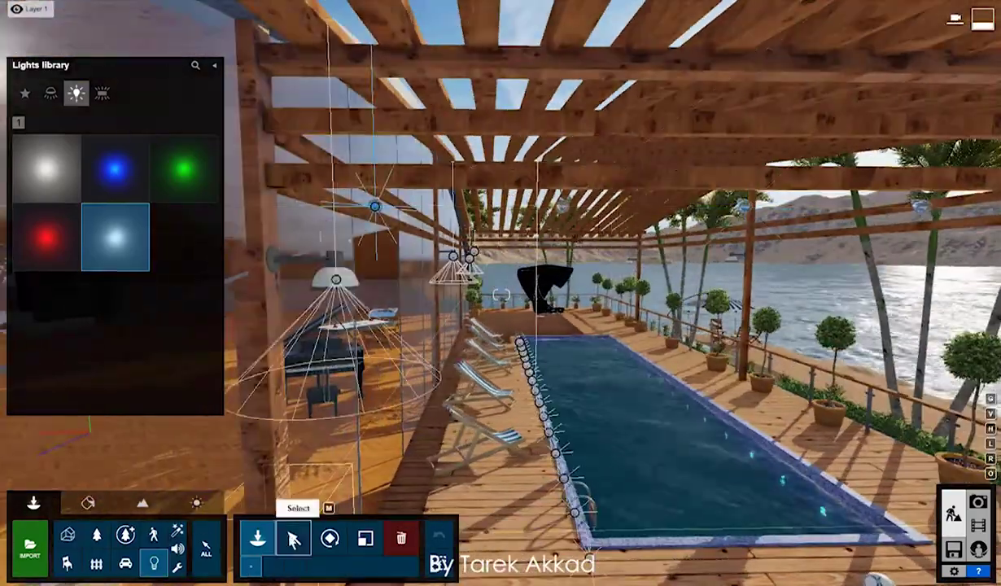
- Add a row of omni lights along the pergola beam and confirm it
left_click(294, 538)
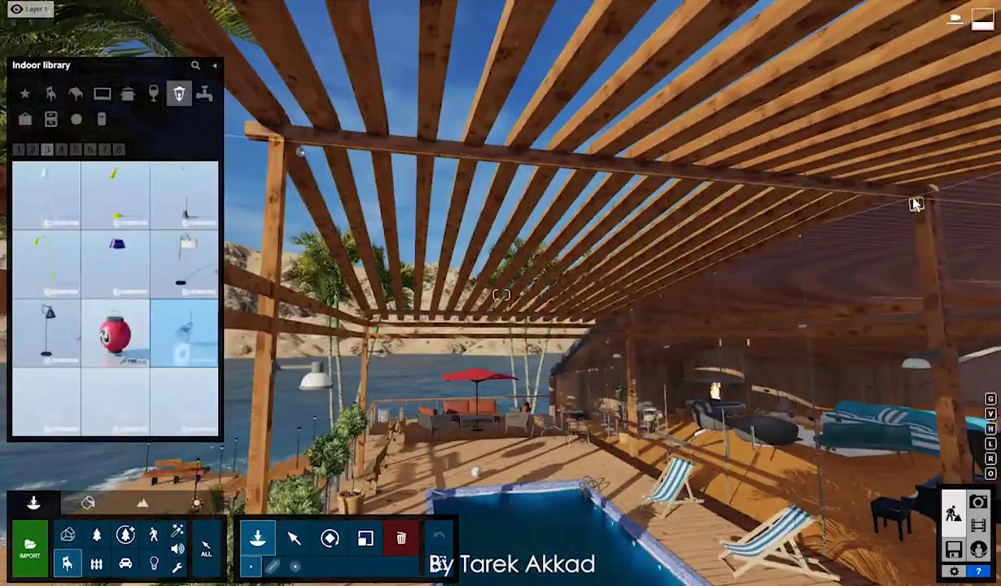
left_click(915, 203)
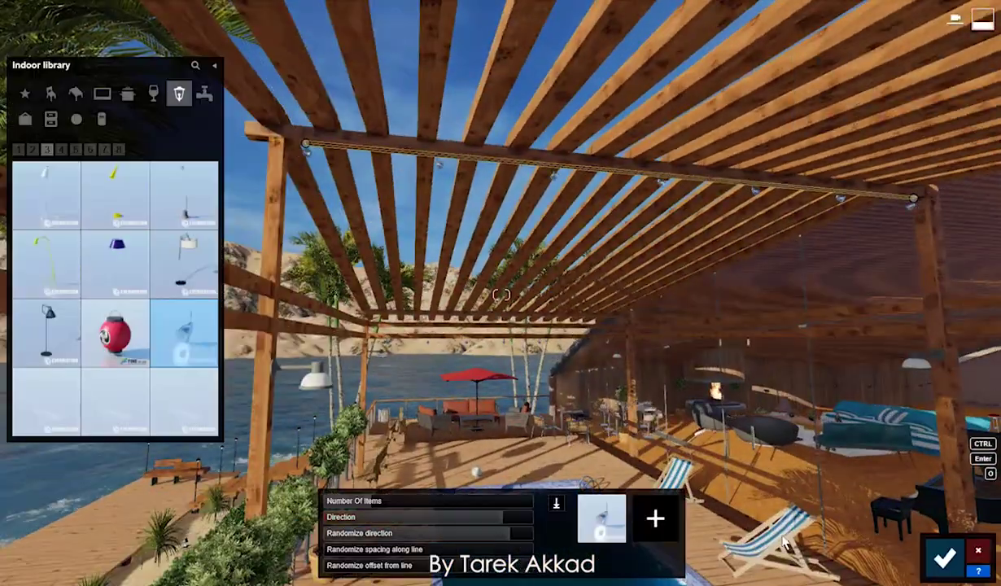
key("Return")
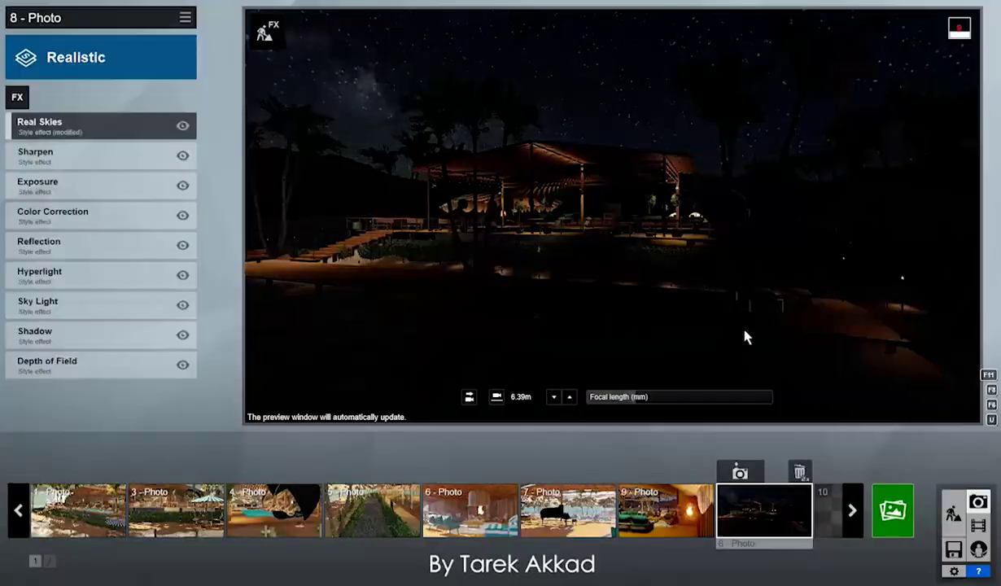
- Lower the Real Skies overall brightness of the night photo
left_click(49, 183)
left_click(16, 126)
left_click(95, 130)
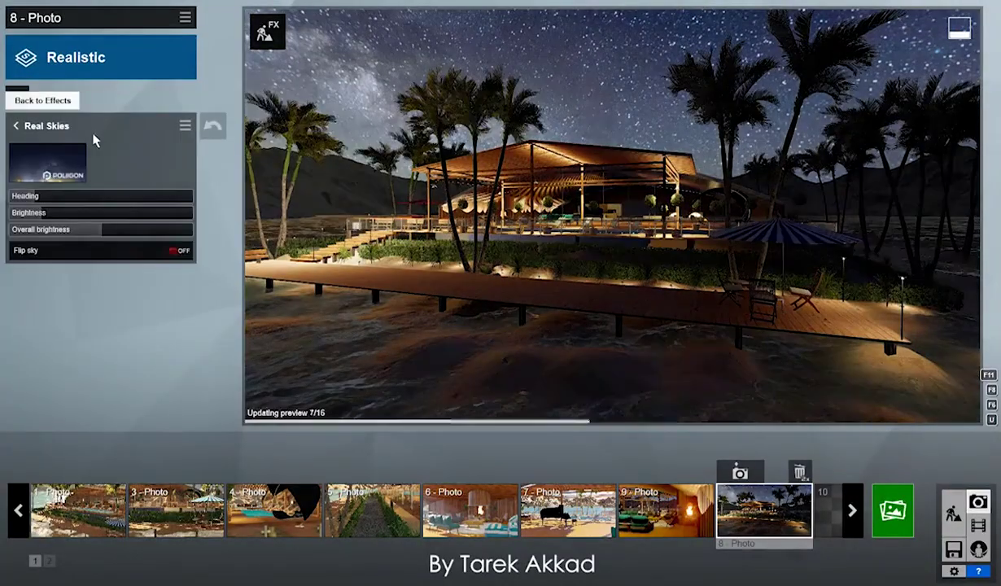
left_click(82, 229)
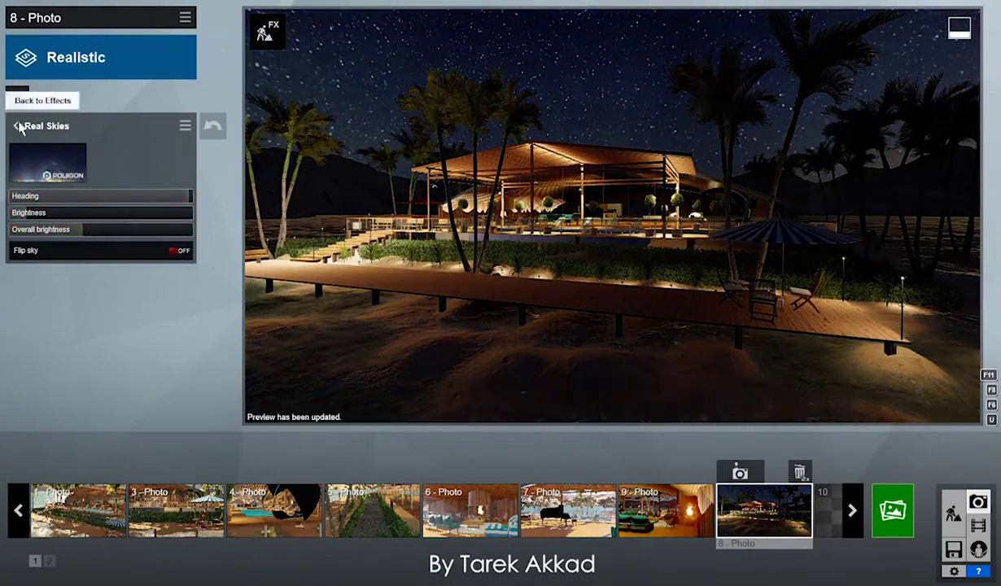
left_click(18, 126)
- Adjust the Color Correction and Hyperlight effects, revisiting the Real Skies settings
left_click(53, 211)
left_click(74, 250)
left_click(17, 127)
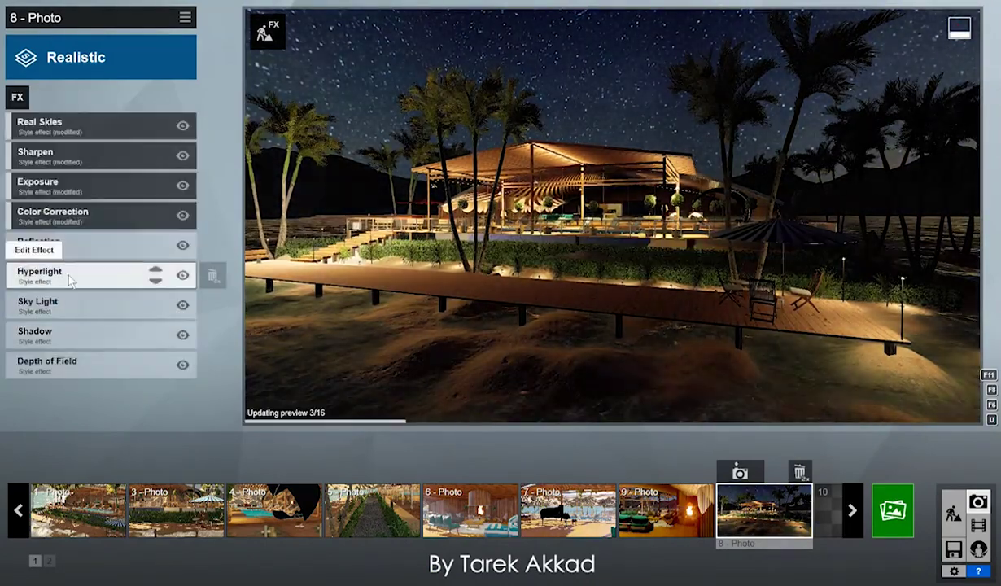
left_click(70, 280)
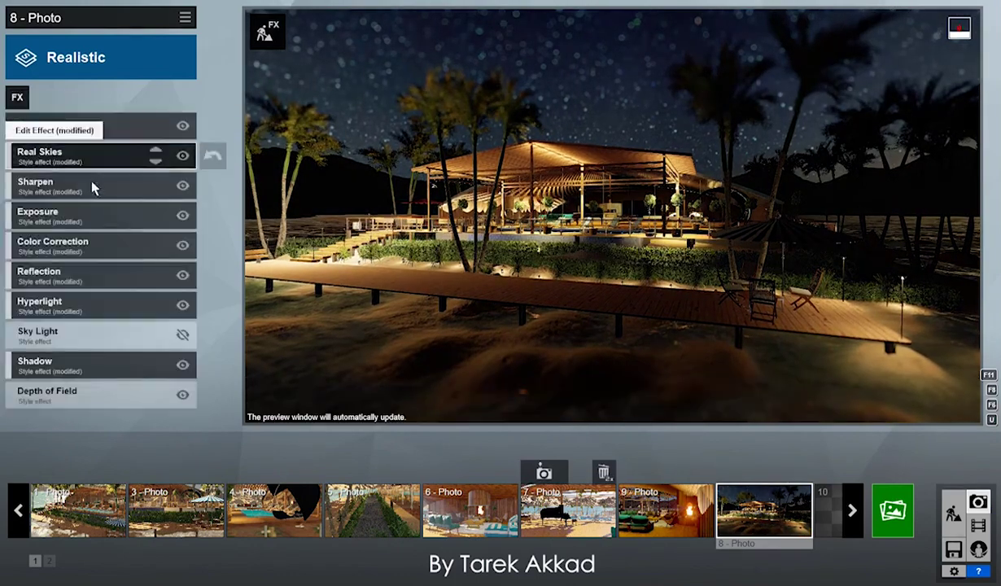
left_click(74, 153)
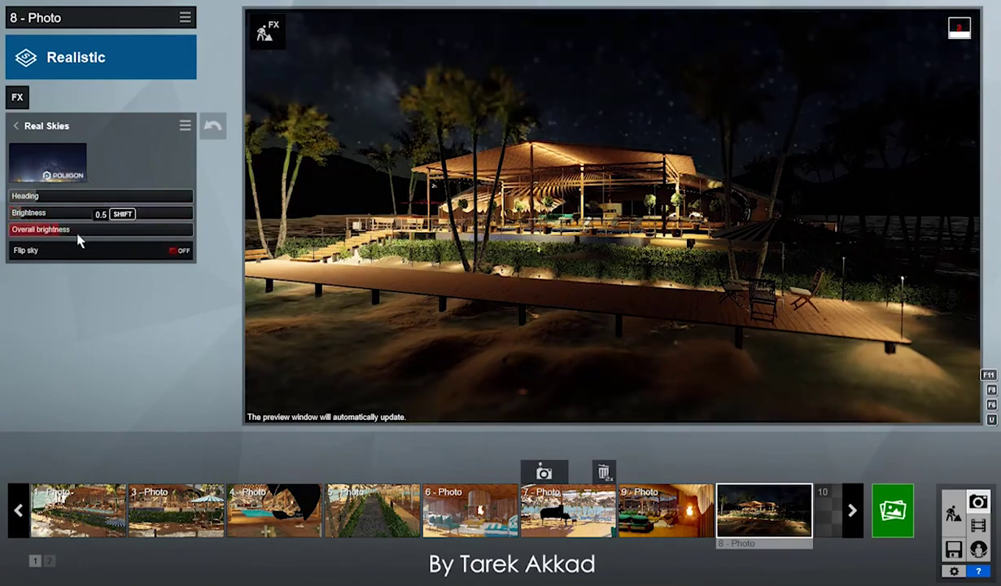
left_click(182, 248)
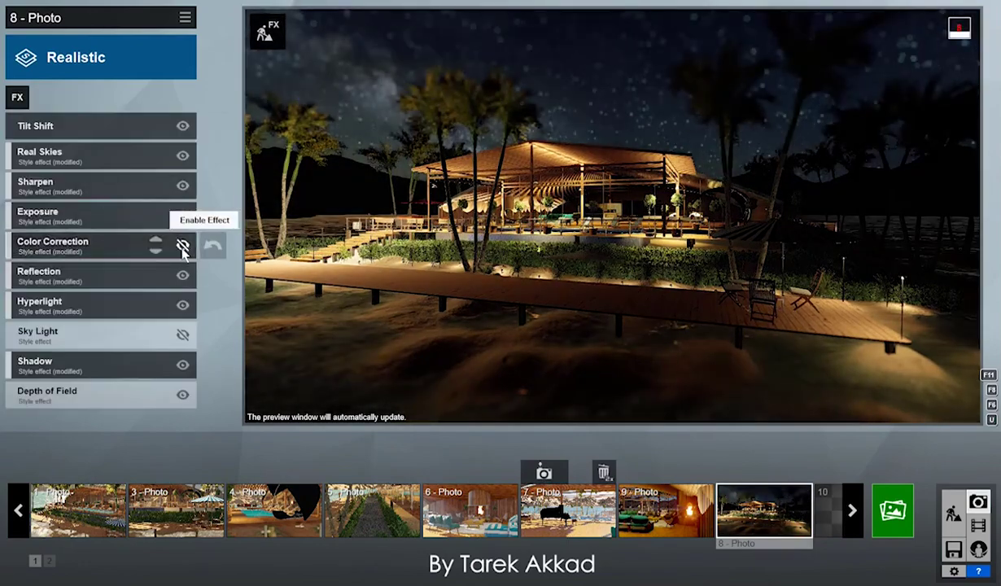
left_click(65, 252)
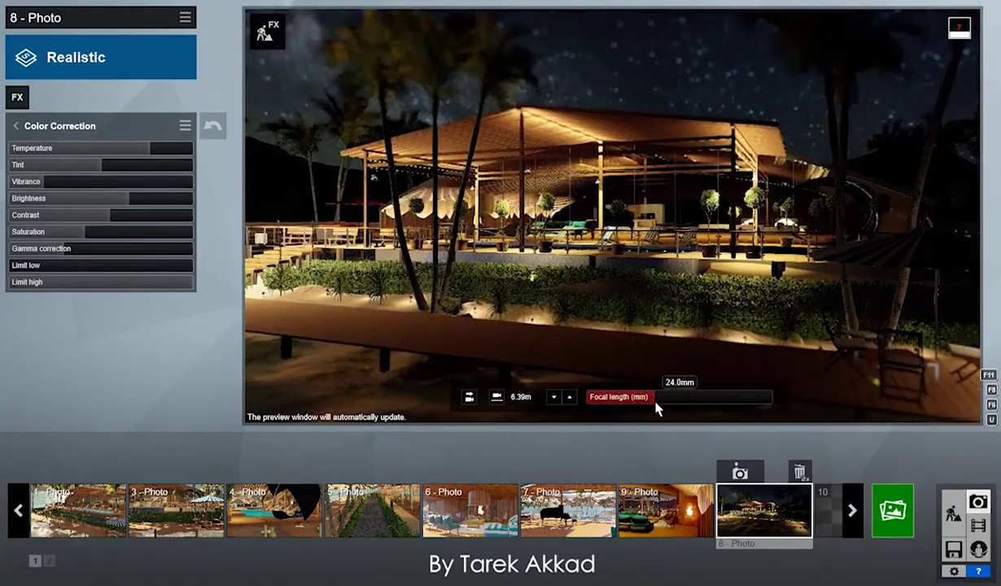
- Raise the camera to reframe the pavilion and render the 3840x2160 photo
right_click_drag(657, 409, 642, 403)
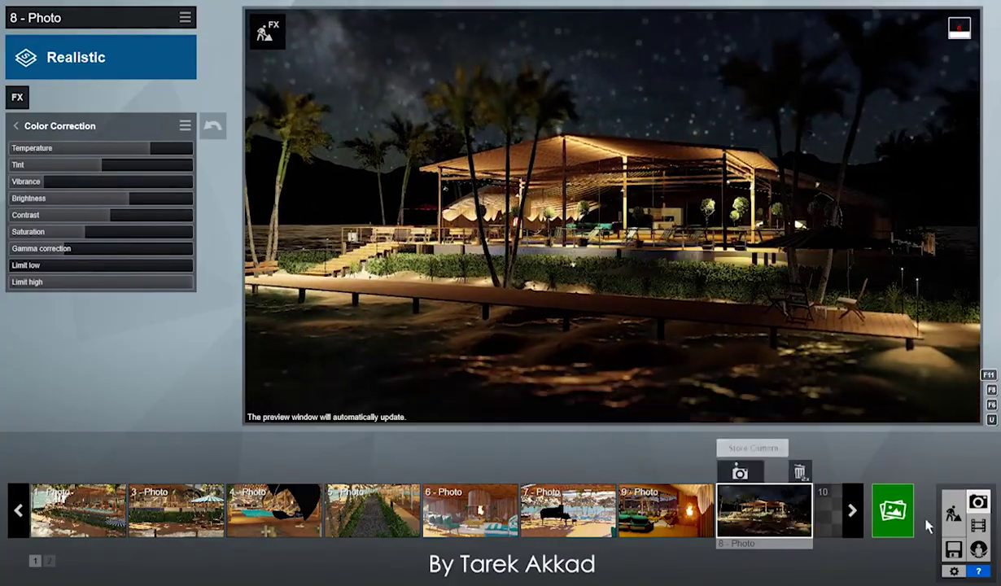
left_click(740, 472)
key("Return")
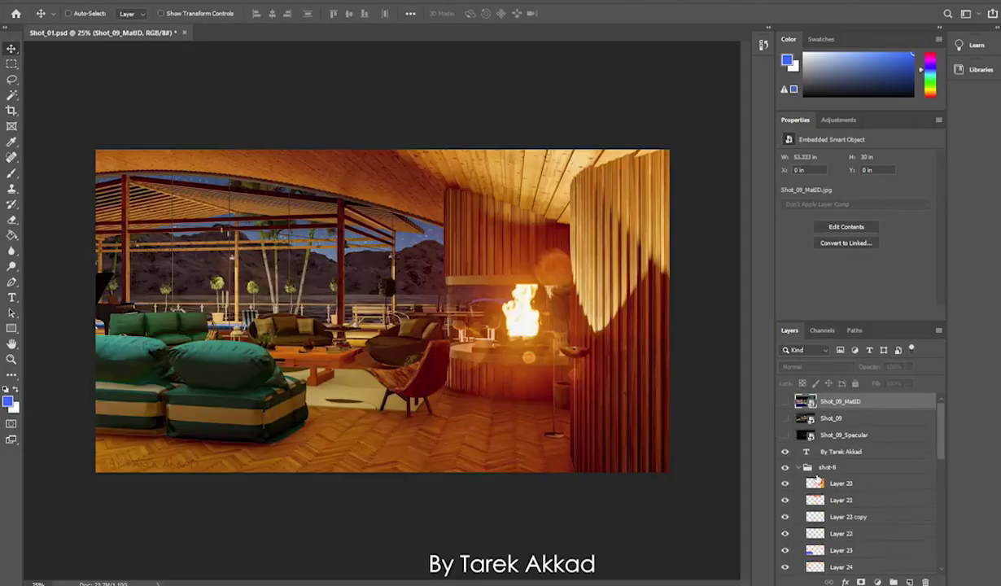
- Give Layer 20 a Camera Raw grade with Exposure -0.10 and Contrast +4
left_click(818, 483)
scroll(817, 478, "down", 1)
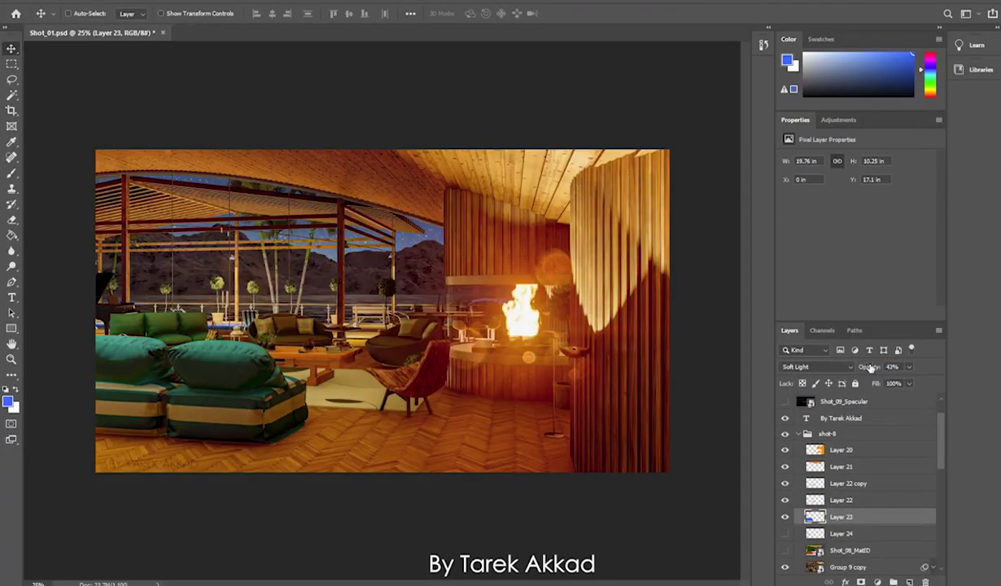
key("ctrl+shift+a")
type("-0.10")
key("Tab")
type("+4")
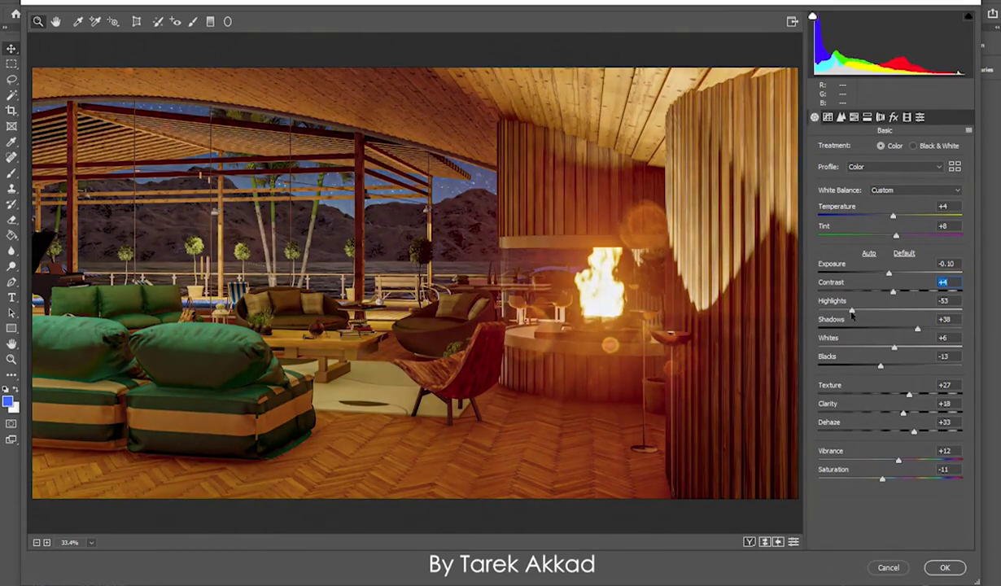
key("Tab")
key("Tab")
- Enter the remaining Camera Raw Basic values: shadows +28, then +19, +28 and +18
type("+28")
key("Tab")
key("Tab")
key("Tab")
type("+19")
key("Tab")
type("+28")
key("Tab")
type("+18")
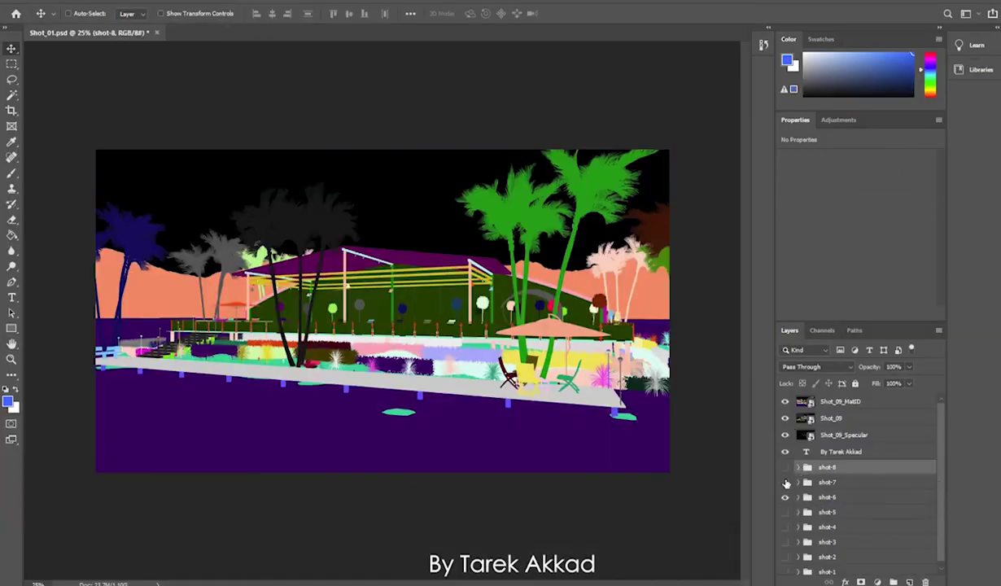
- Grade the shot-9 render in Camera Raw: Exposure +0.85, highlights down, Shadows +44, whites down, Vibrance +17
left_click(799, 416)
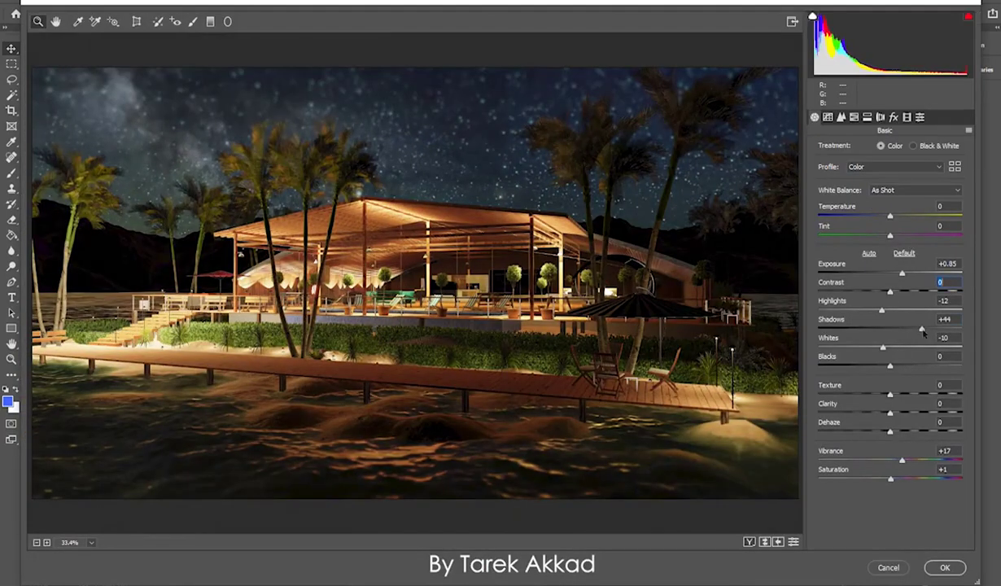
left_click_drag(890, 394, 899, 394)
left_click_drag(890, 413, 906, 412)
left_click_drag(890, 431, 914, 432)
left_click_drag(891, 478, 880, 479)
left_click_drag(890, 215, 894, 236)
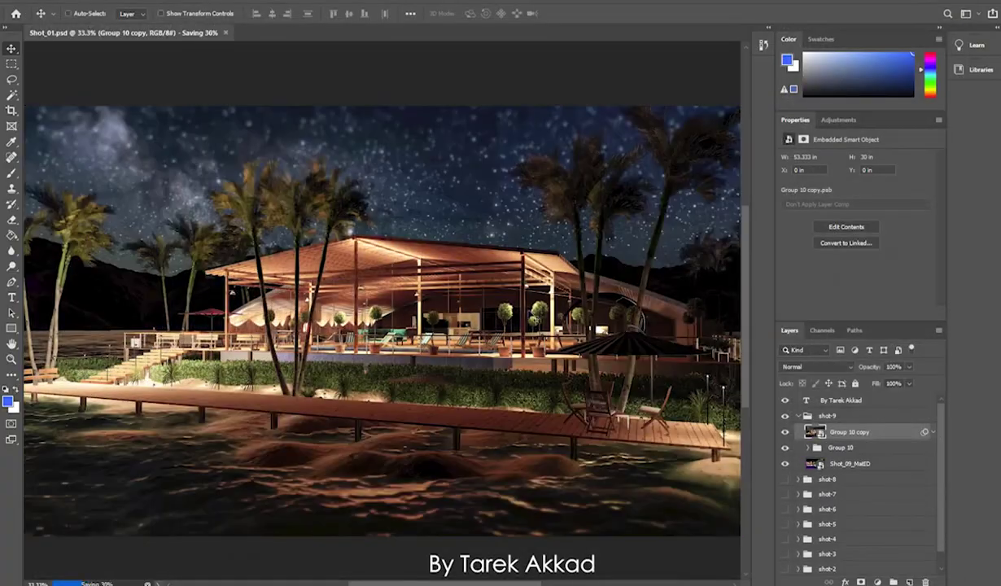